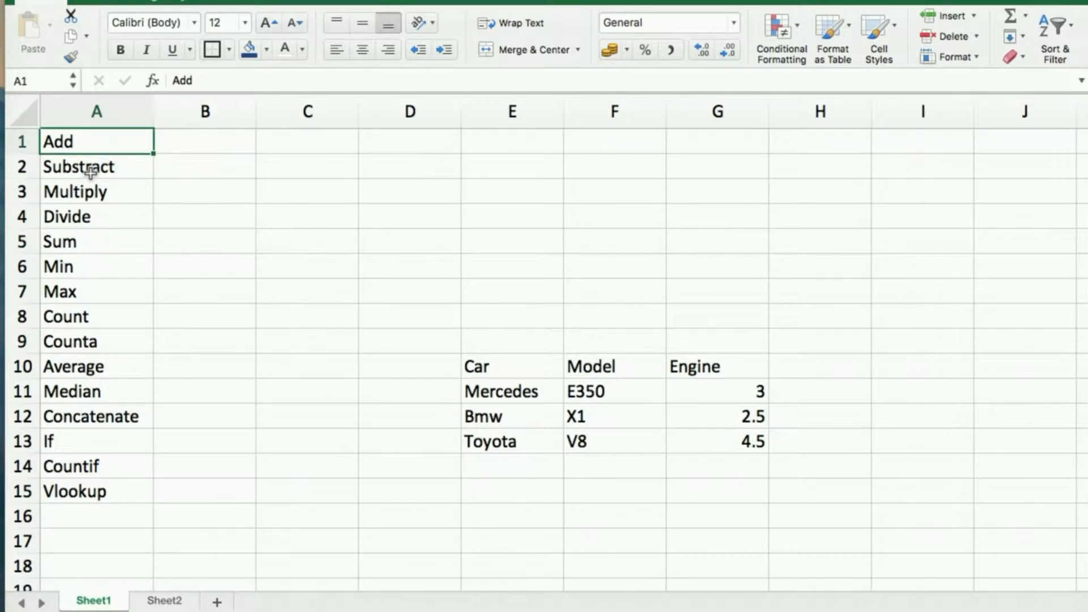
key(Down)
key(Down)
key(Down)
key(Down)
key(Down)
key(Down)
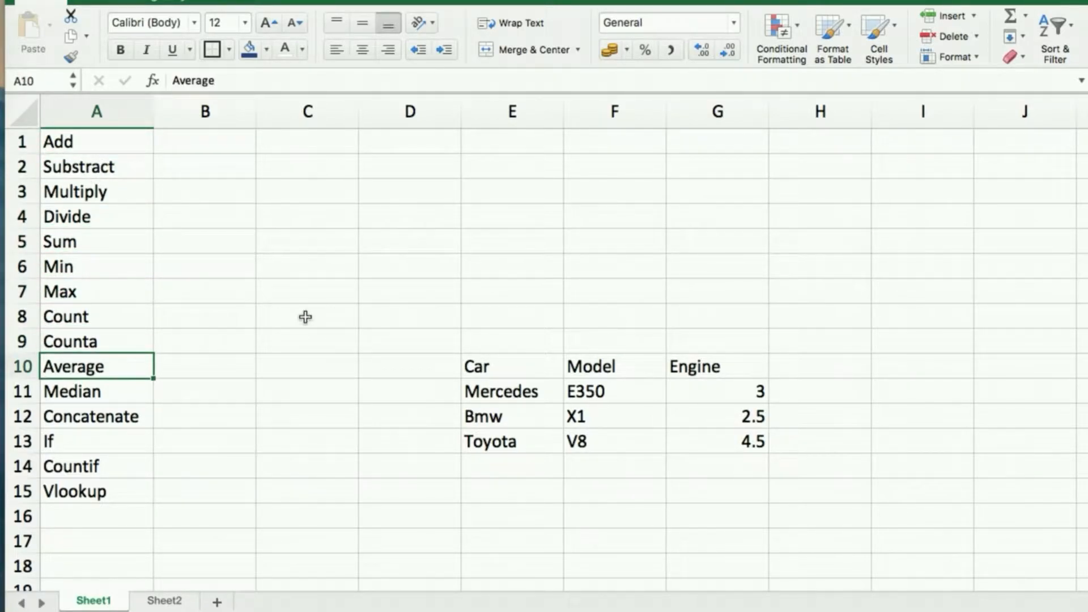
Enter 10 in B1 and 5 in C1 of the Add row.
click(223, 139)
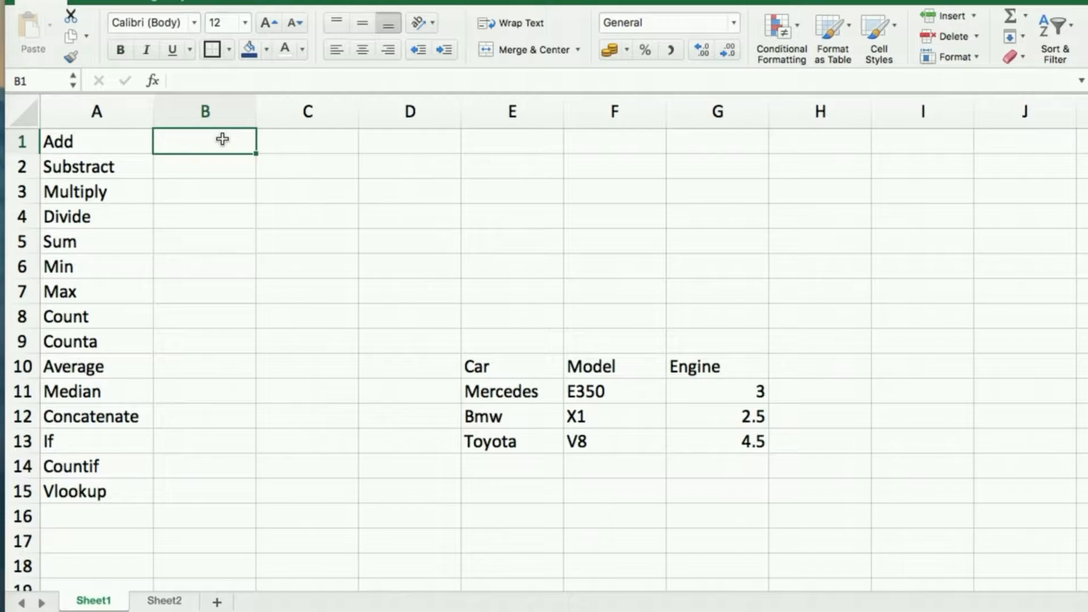
text(10)
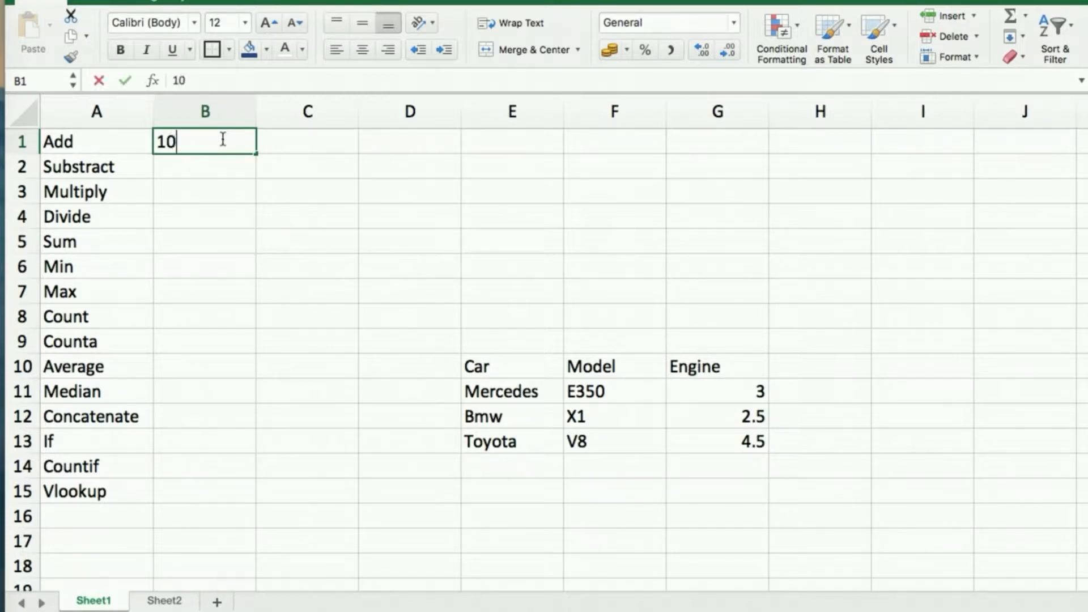
key(Tab)
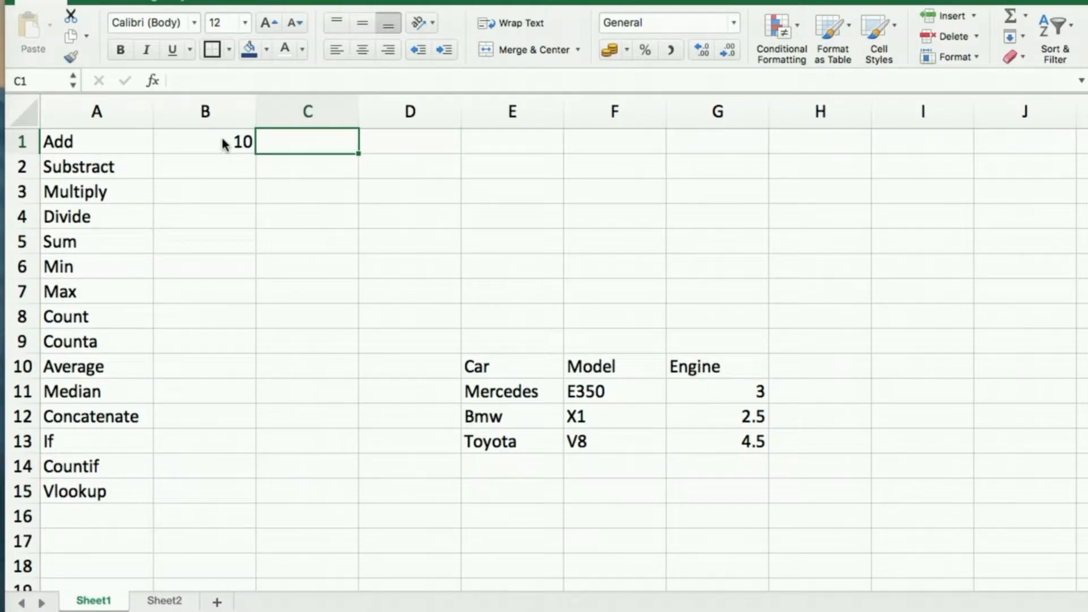
click(222, 139)
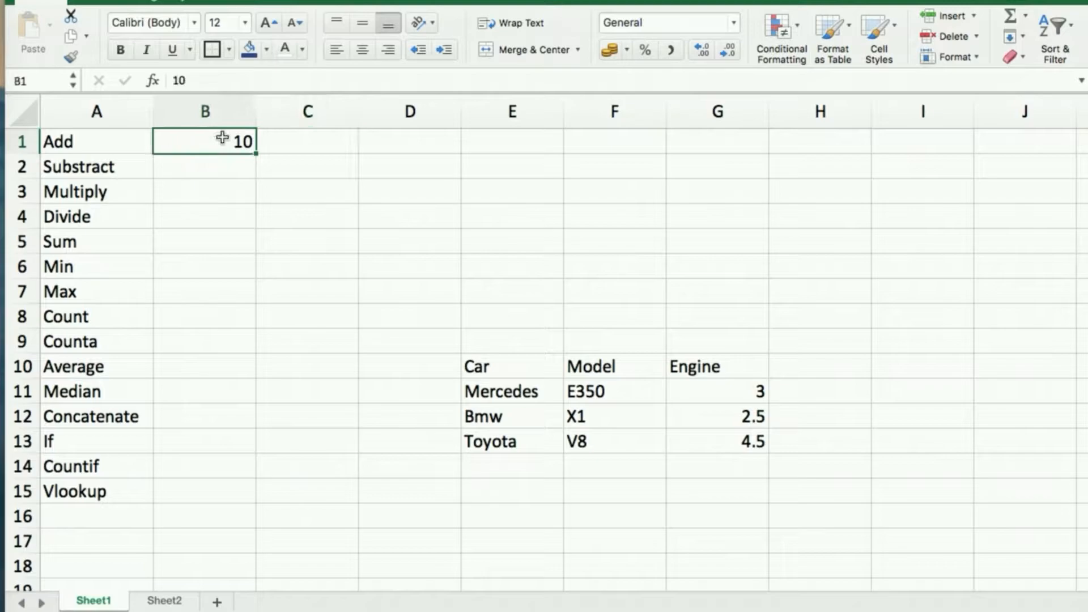
click(301, 144)
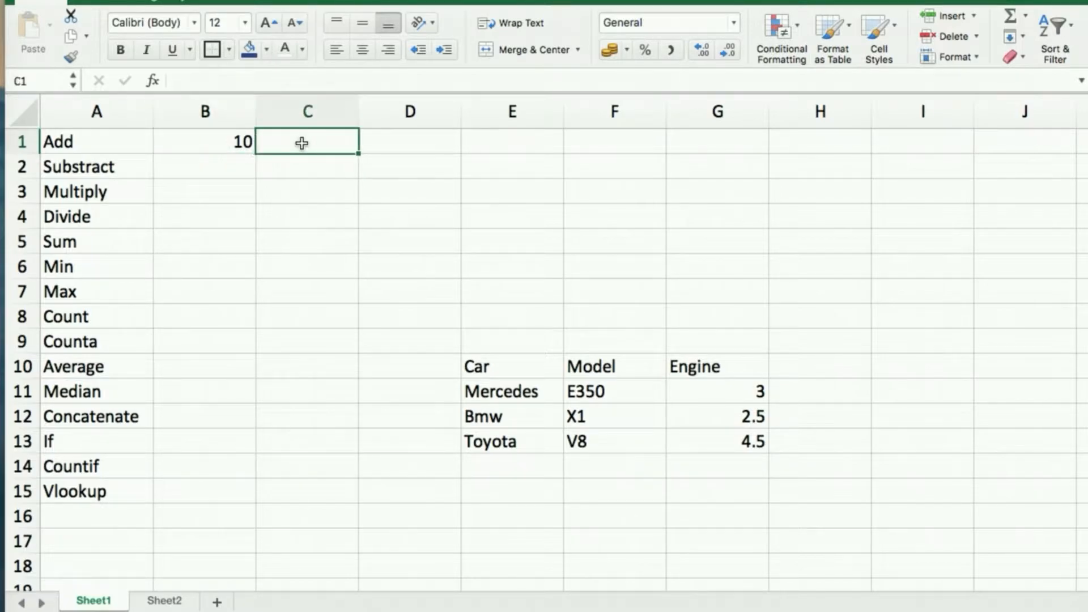
text(5)
key(Tab)
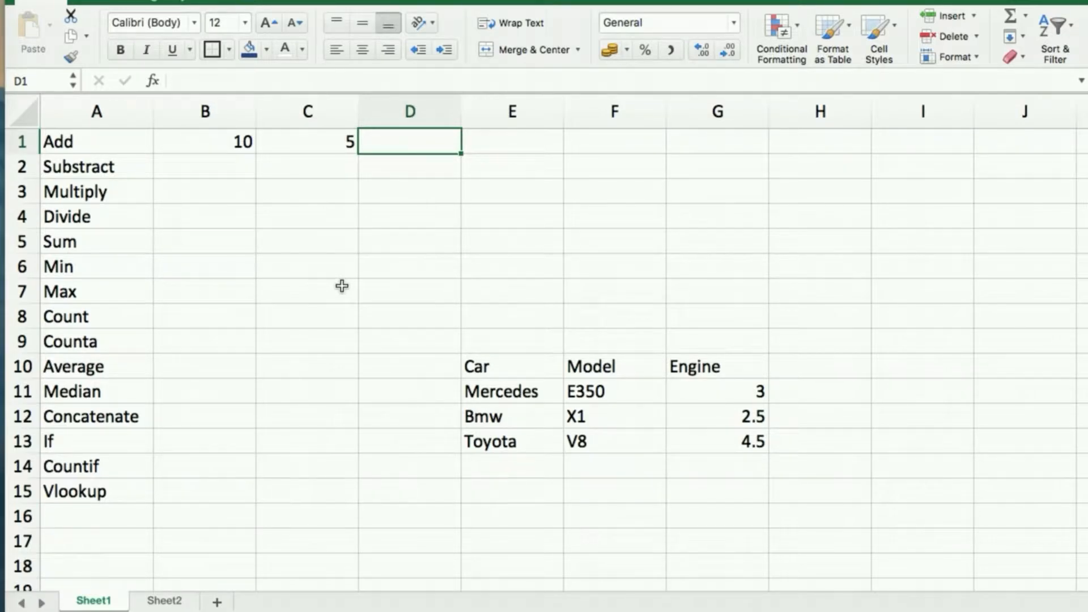
Add the two values in D1 with the formula =b1+c1.
text(=)
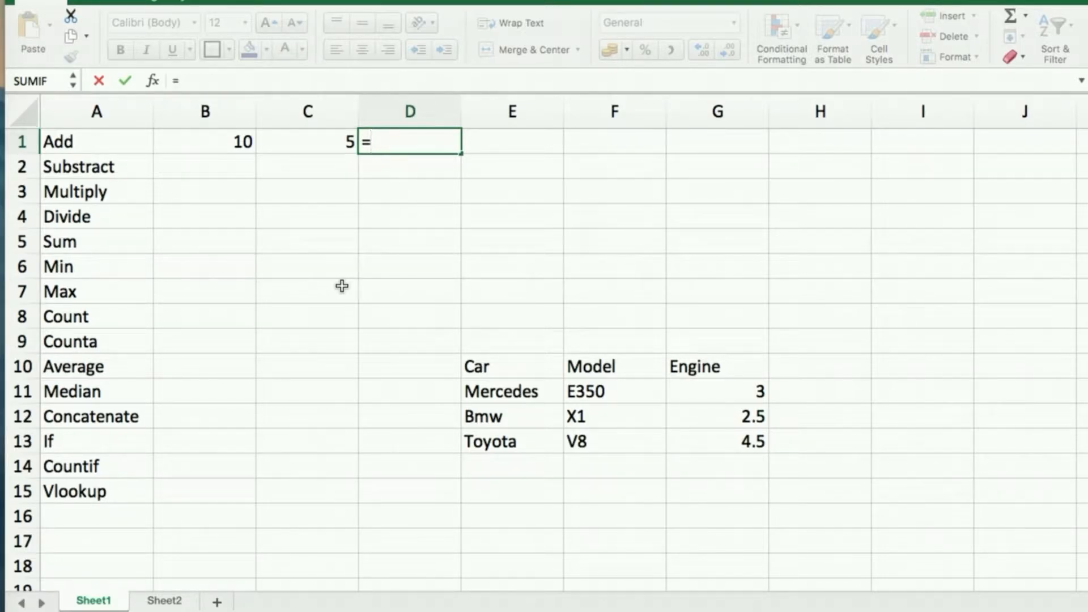
text(b1)
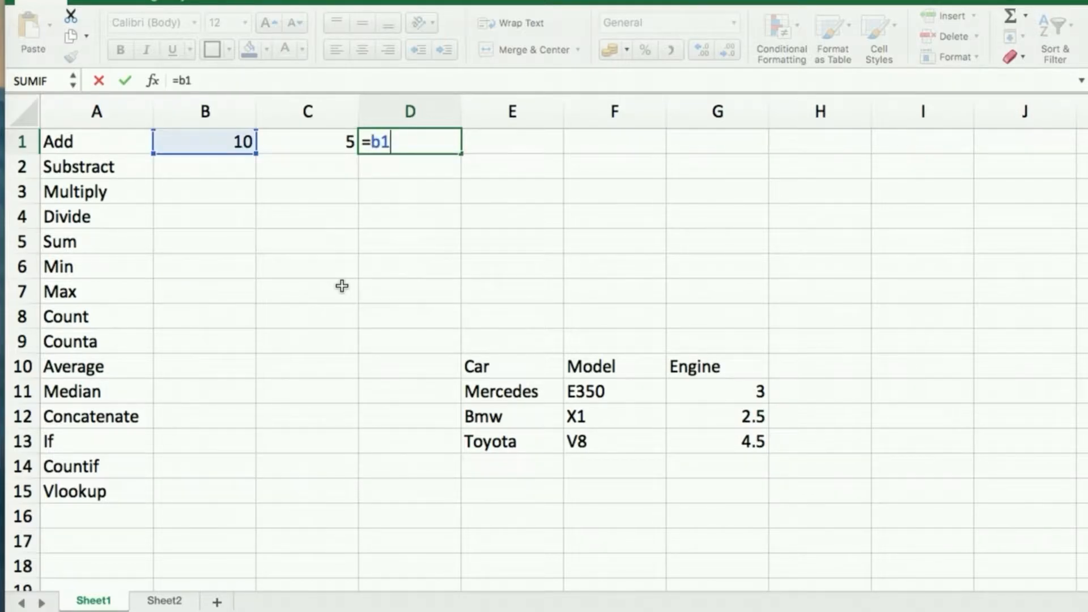
text(+)
text(c)
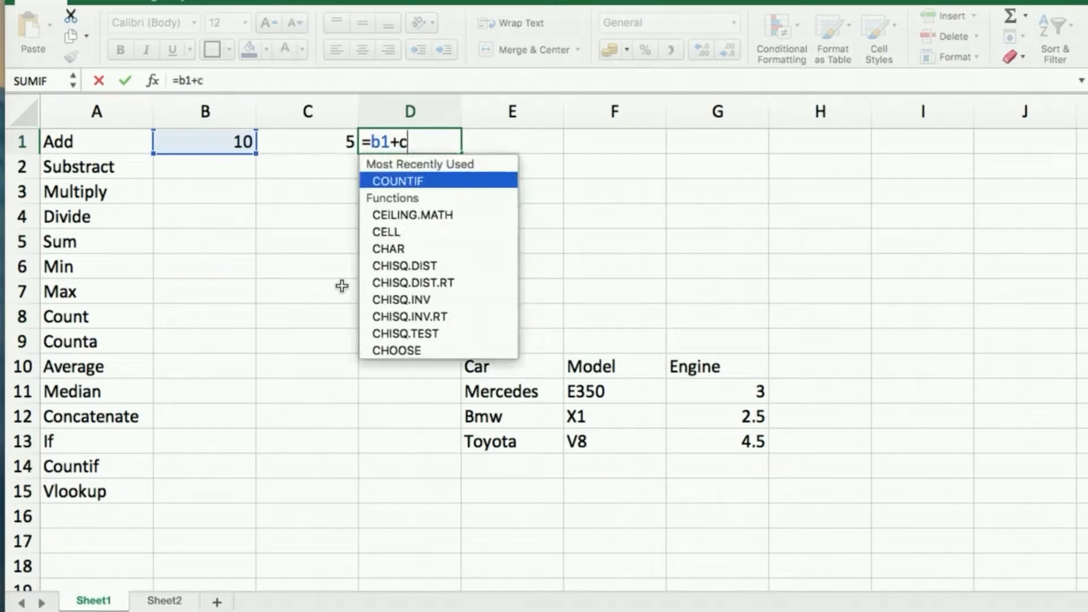
text(1)
key(Return)
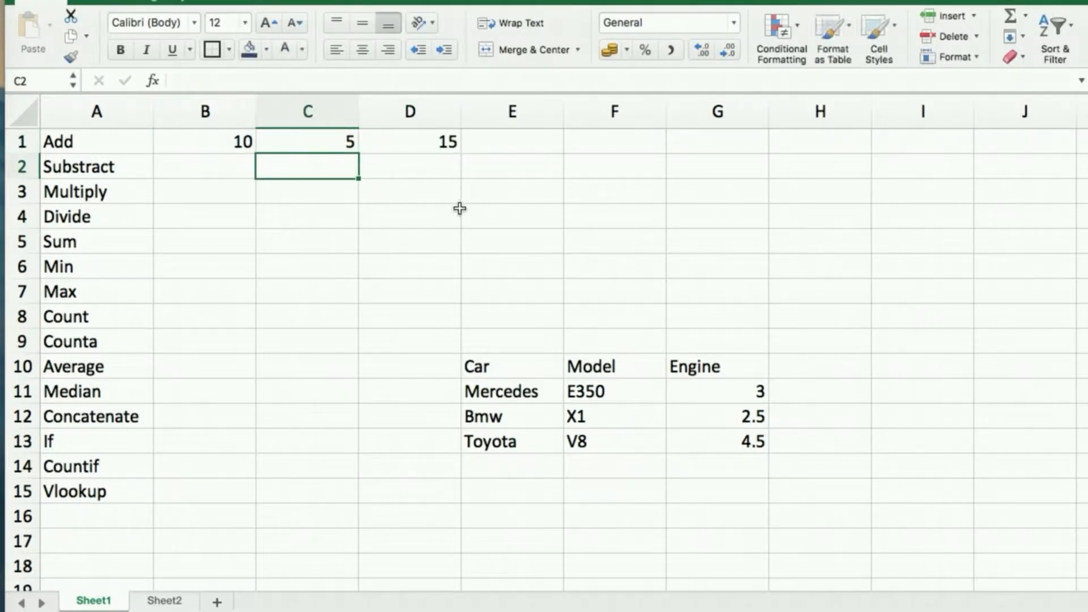
click(429, 140)
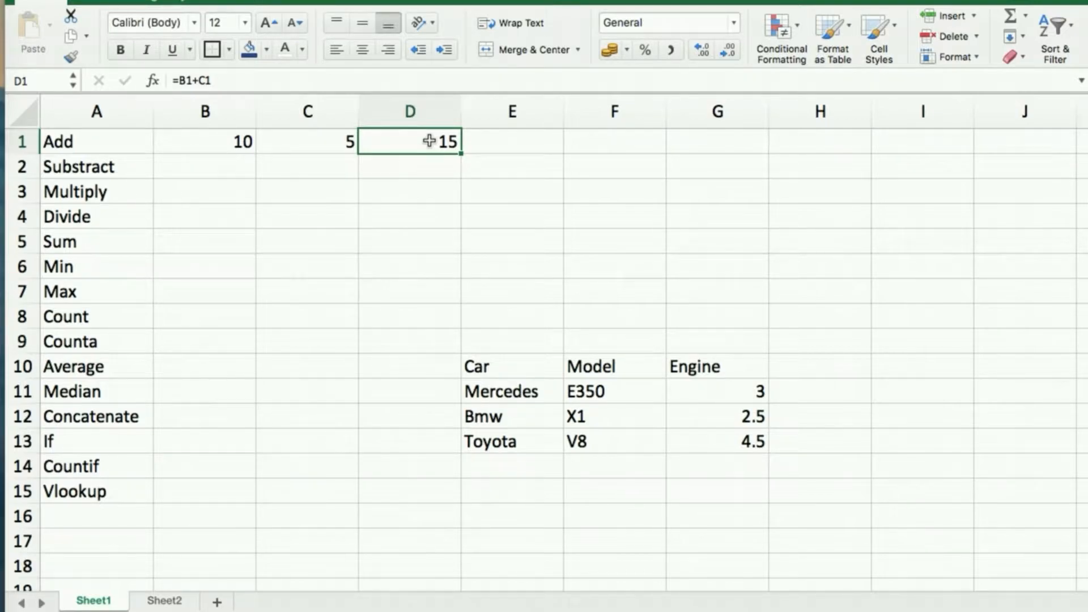
Change C1 to 6 so D1 recalculates to 16.
click(303, 145)
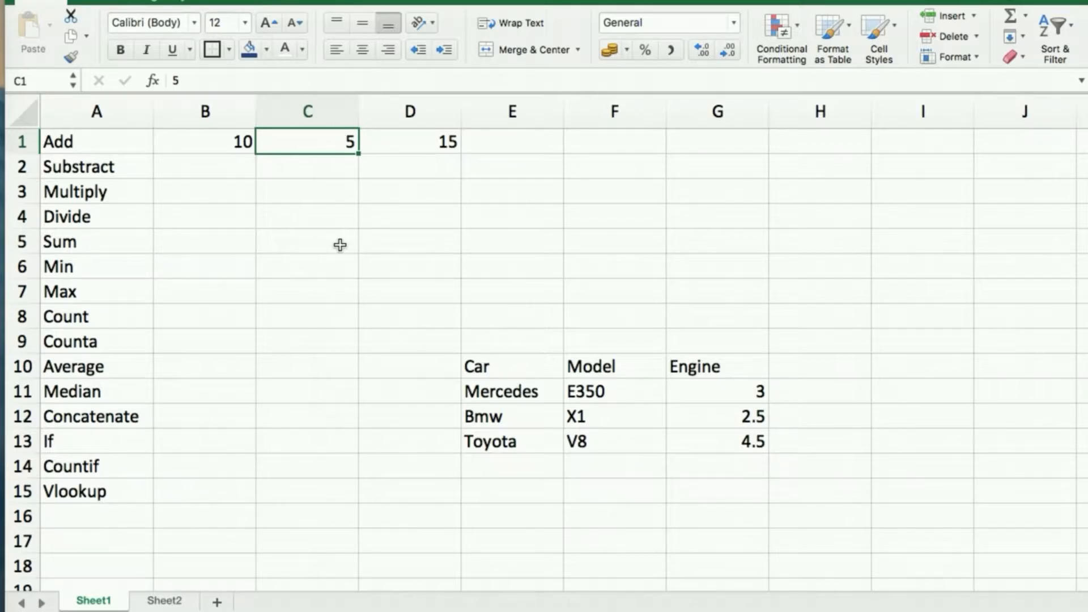
text(6)
key(Return)
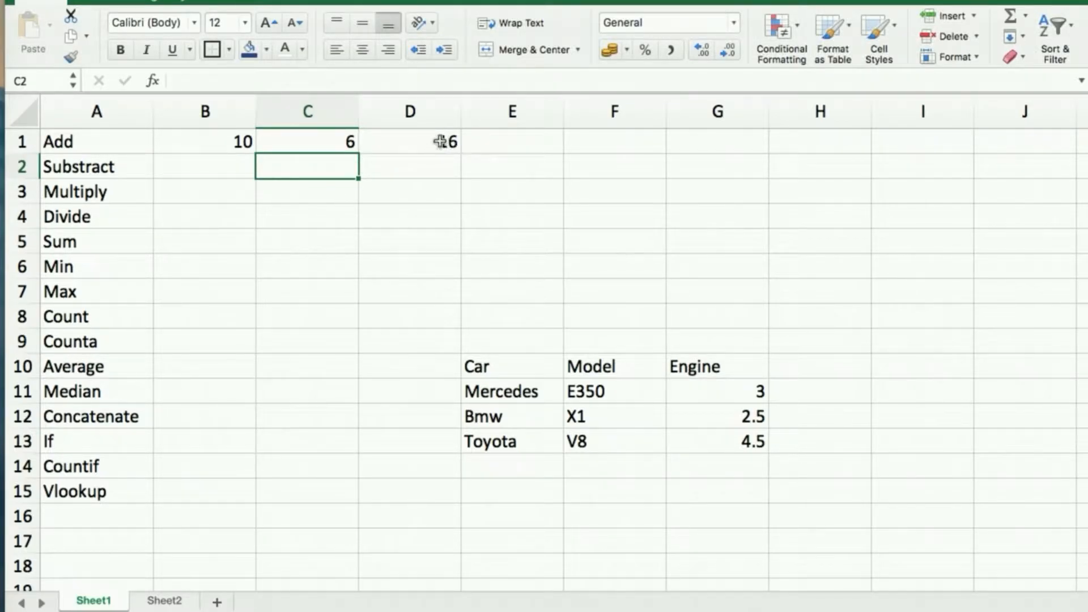
click(226, 174)
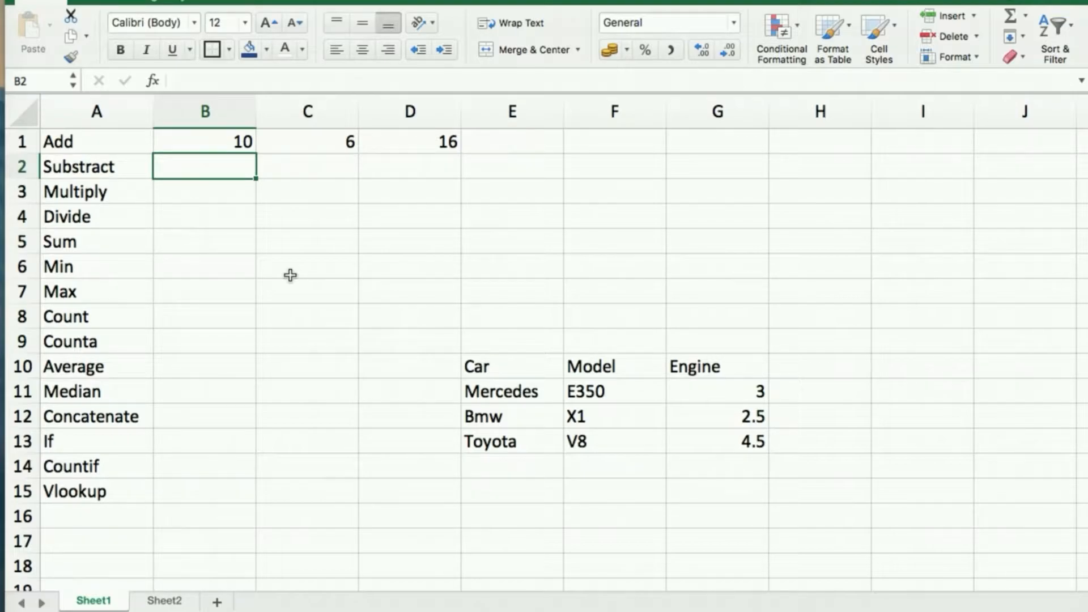
Enter 9 and 3 in the Substract row, with a hard-coded =9-3 in D2.
text(9)
key(Tab)
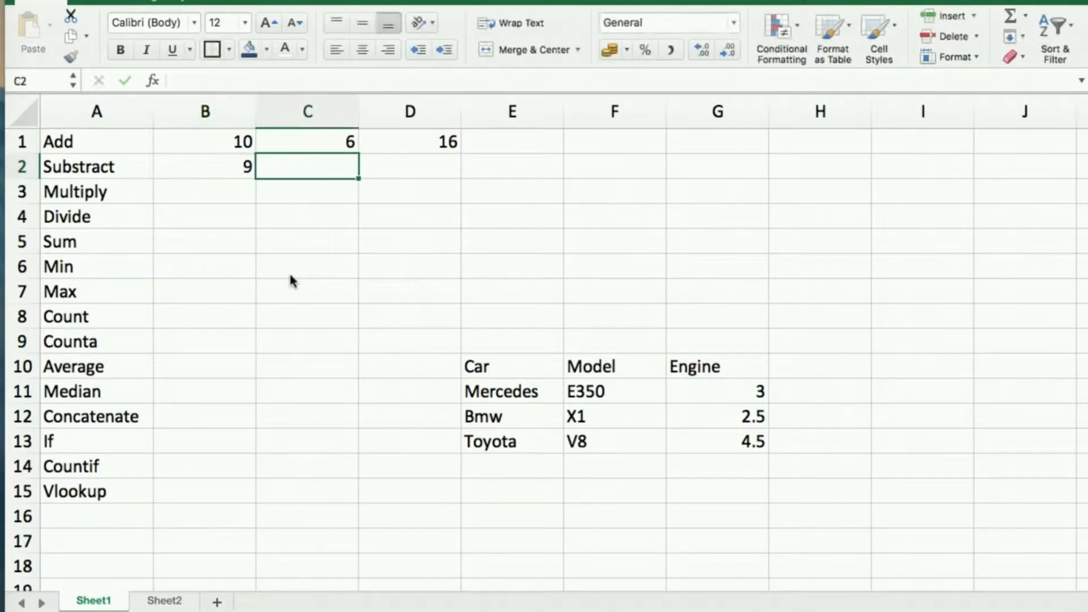
text(3)
key(Tab)
text(=)
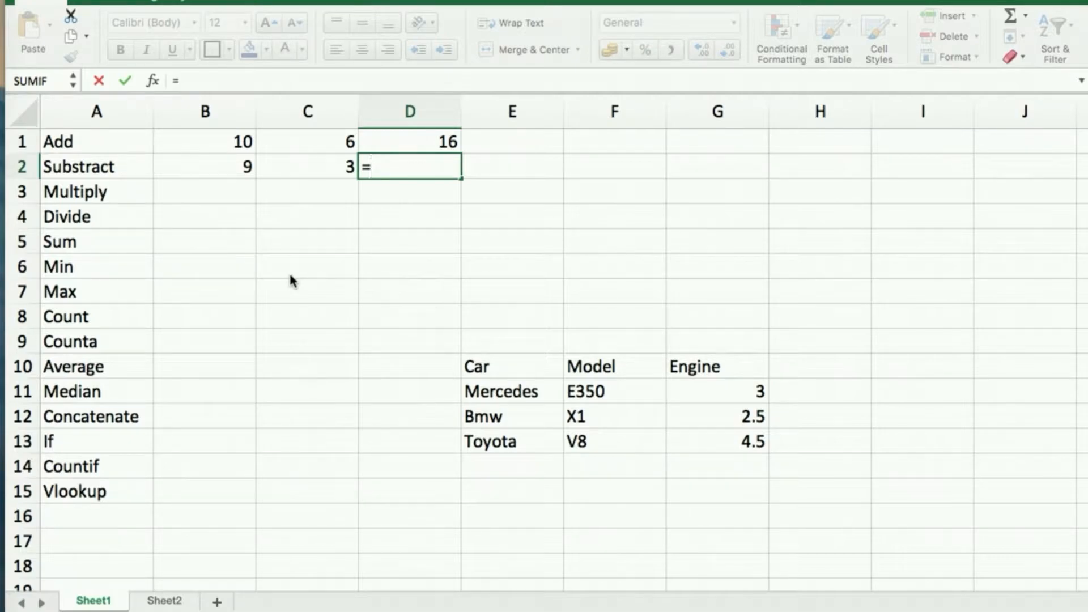
text(9-3)
key(Return)
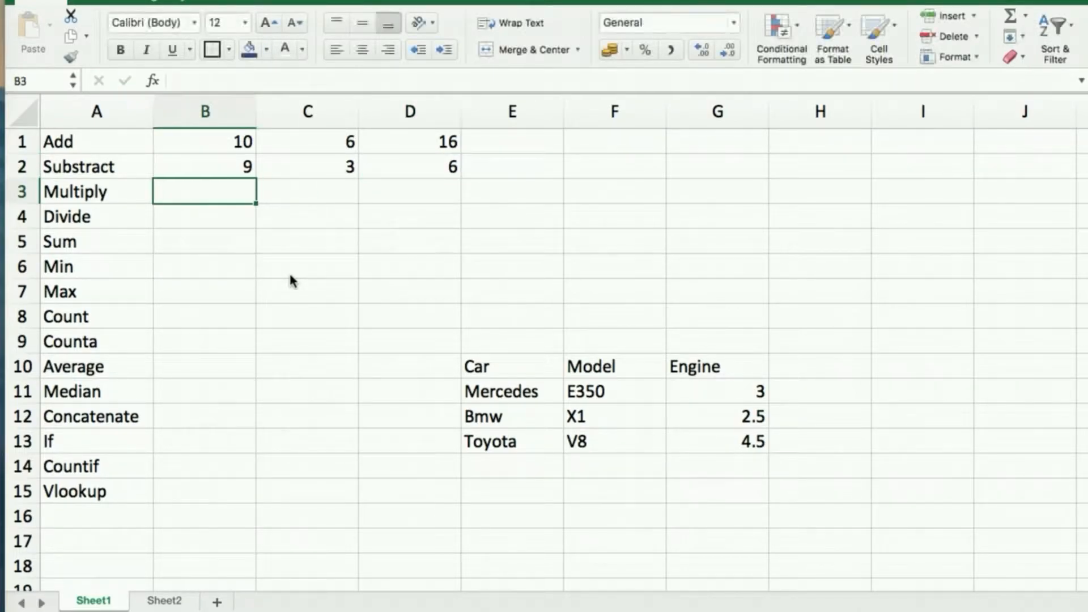
click(439, 162)
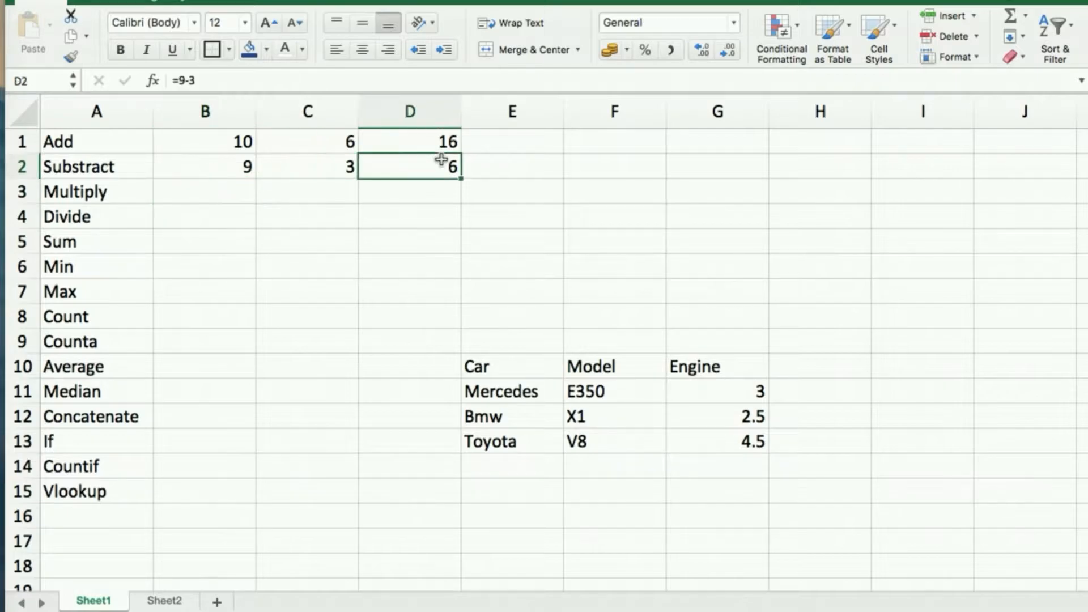
Change C2 to 4 and replace D2's formula with =b2-c2 to show 5.
click(347, 165)
text(4)
key(Return)
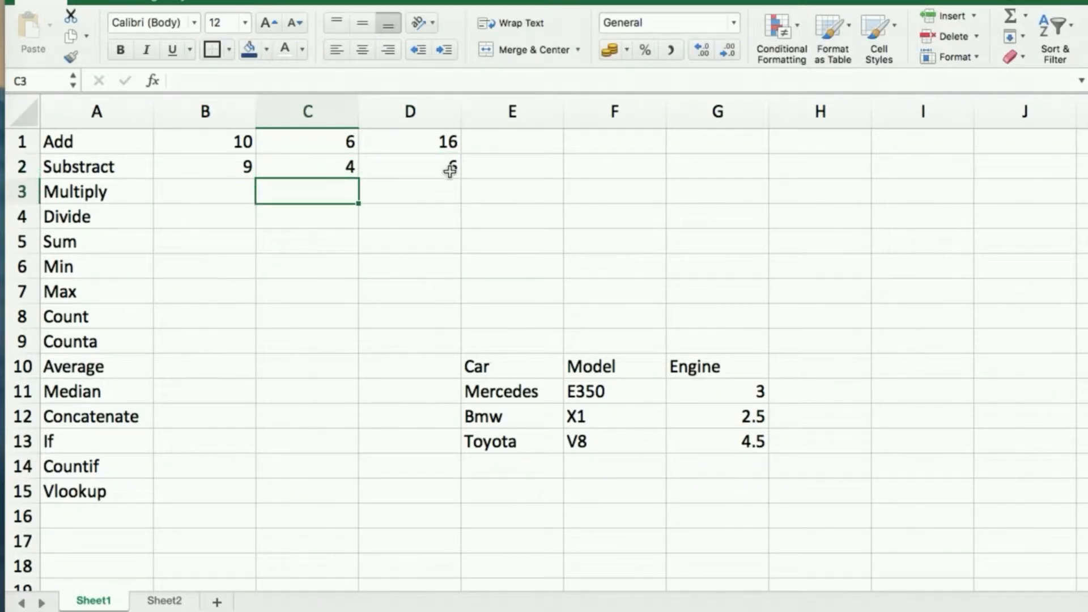
click(441, 163)
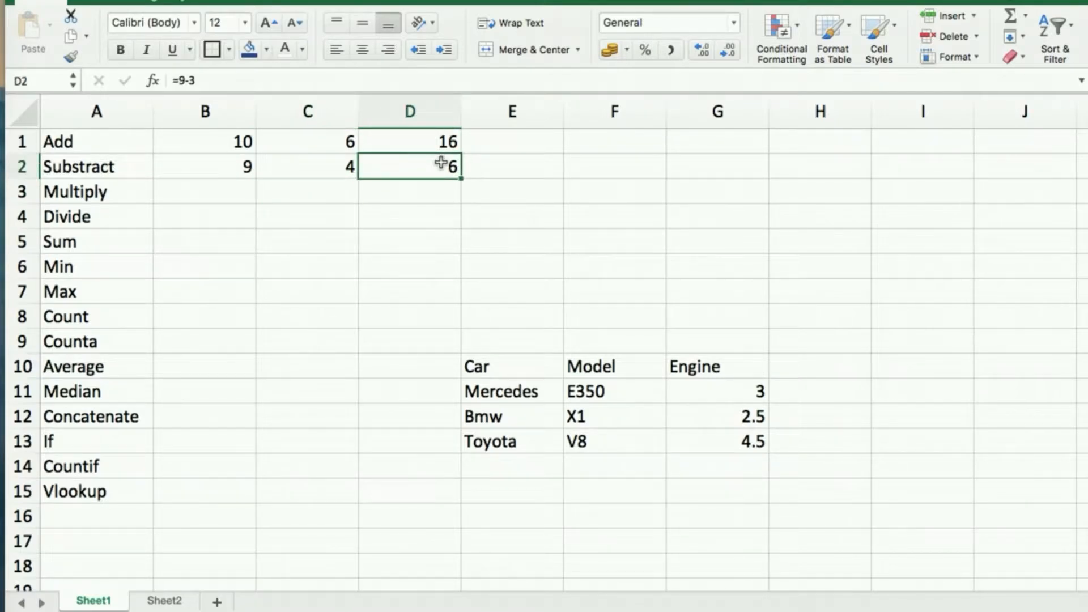
text(=)
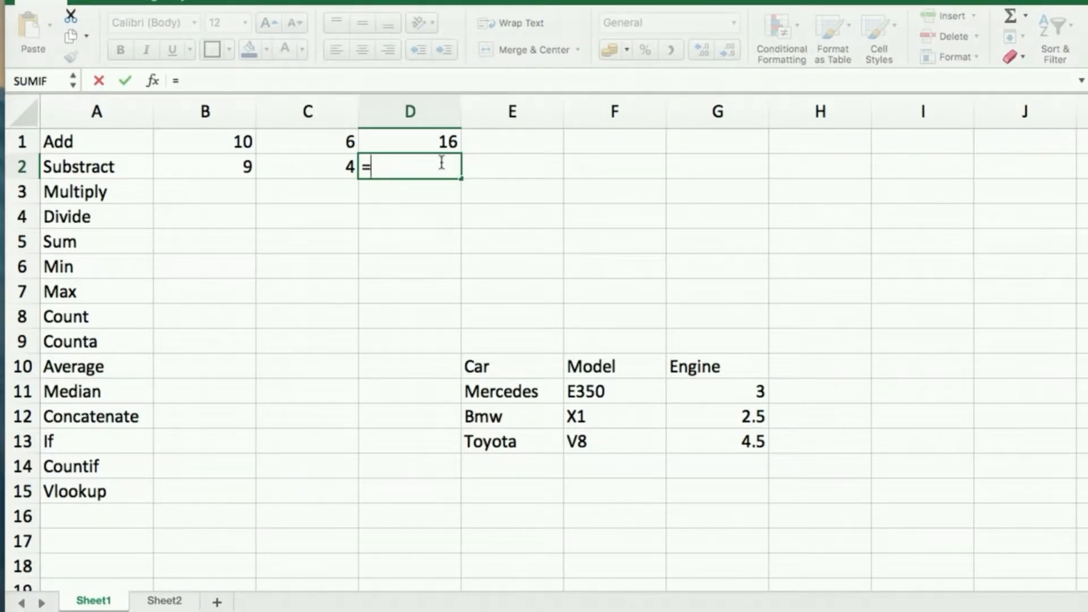
text(b2-)
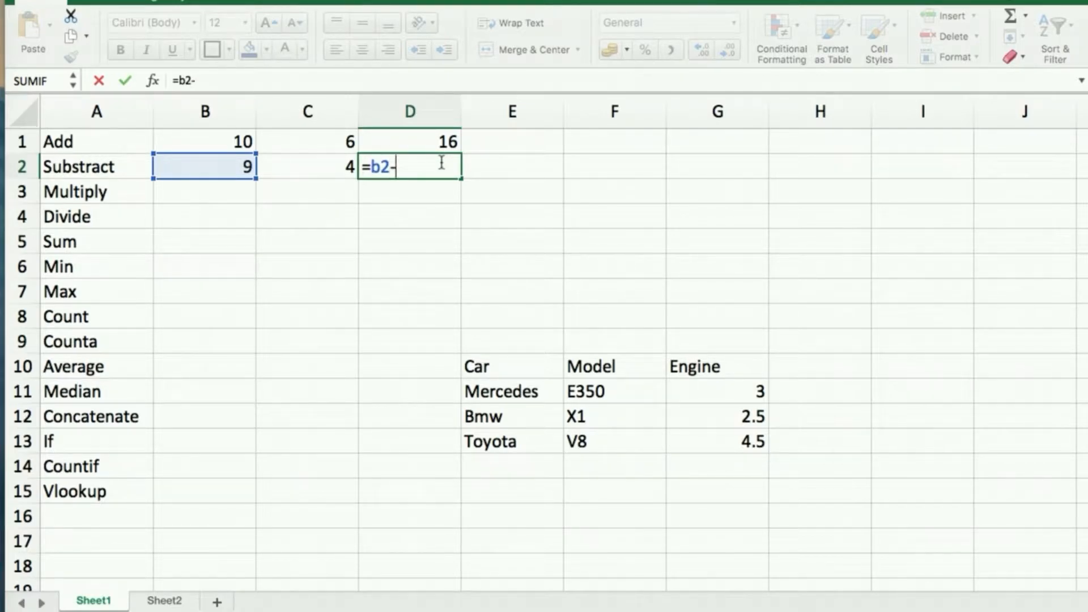
text(c2)
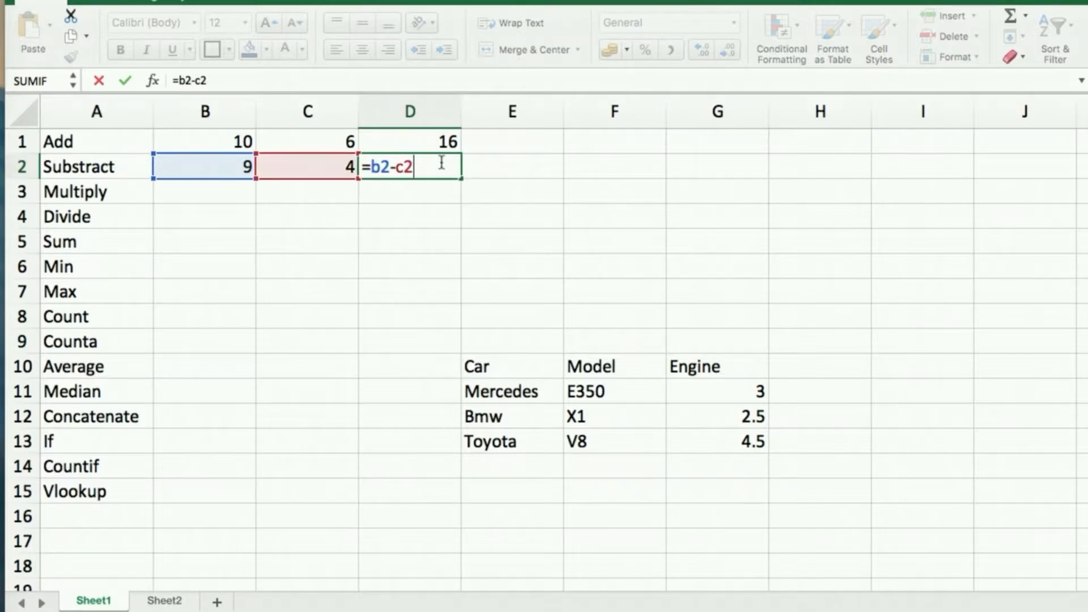
key(Return)
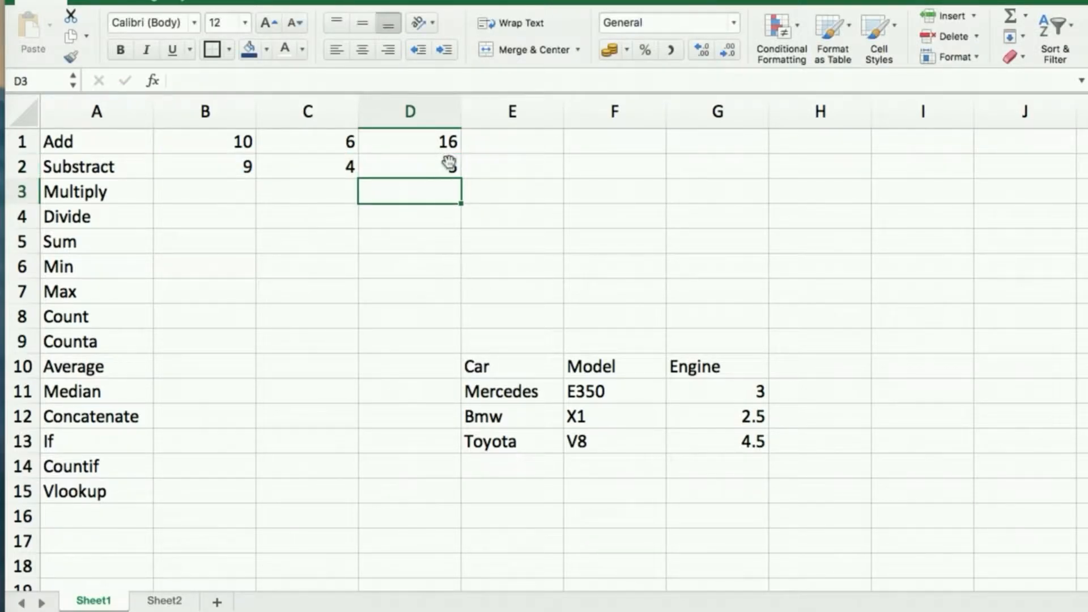
Enter 3 and 5 in the Multiply row and =(b3*c3) in D3.
click(245, 189)
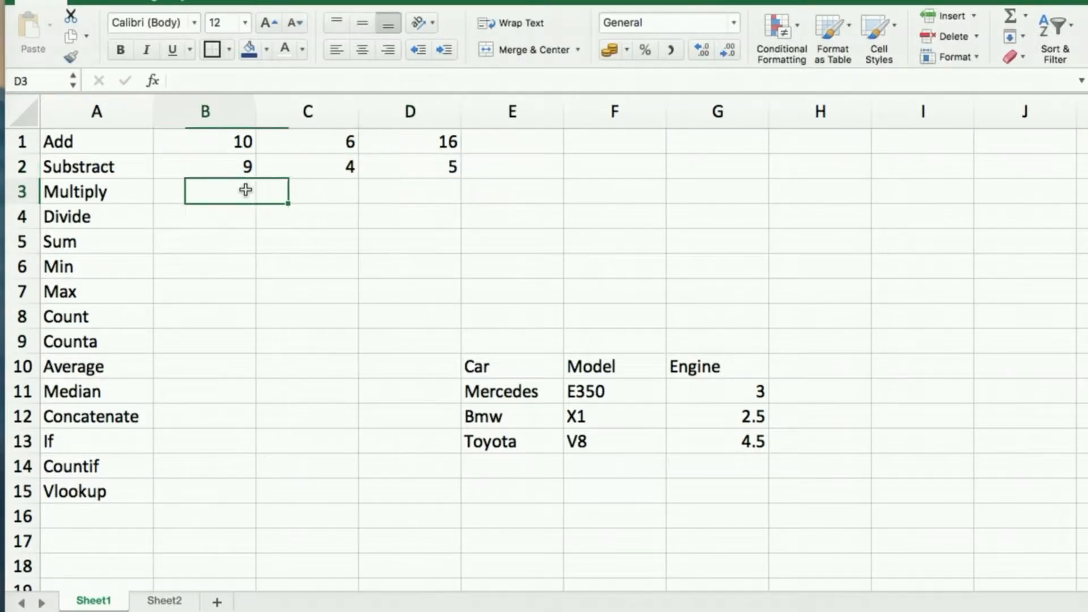
text(3)
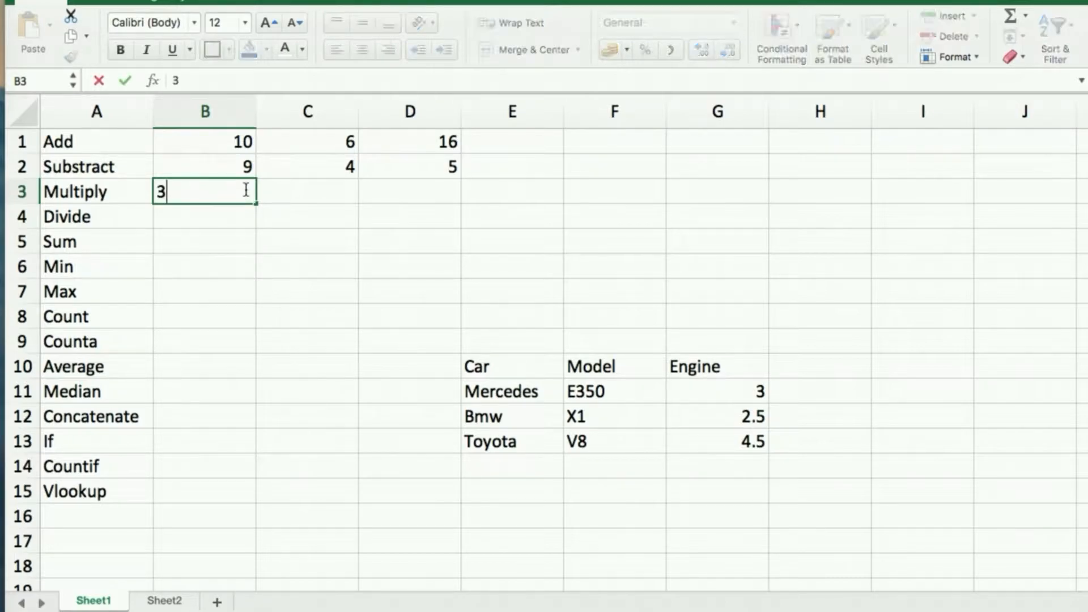
key(Tab)
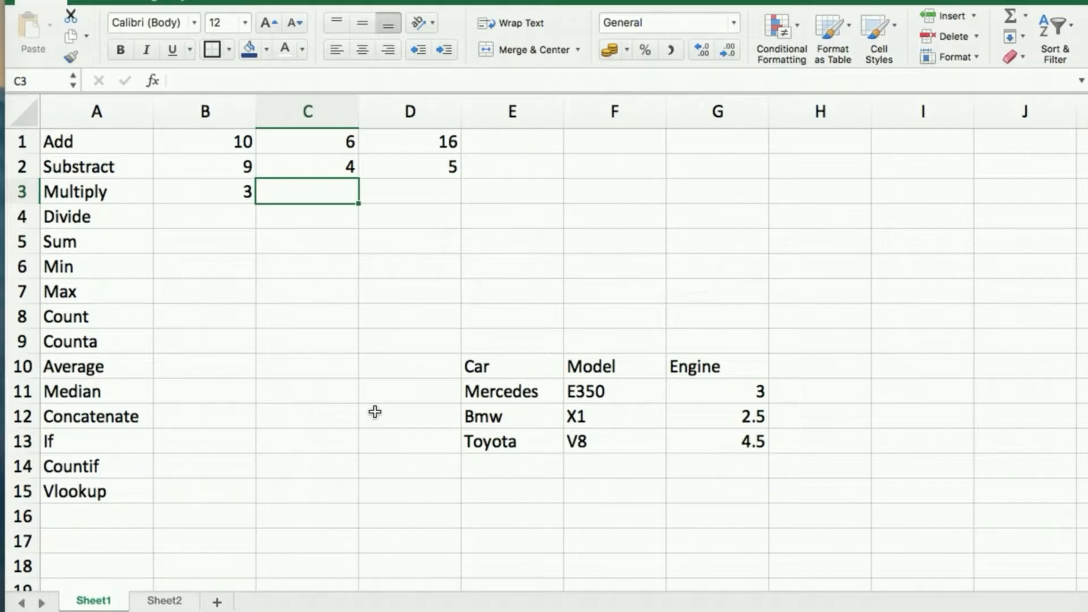
text(5)
key(Tab)
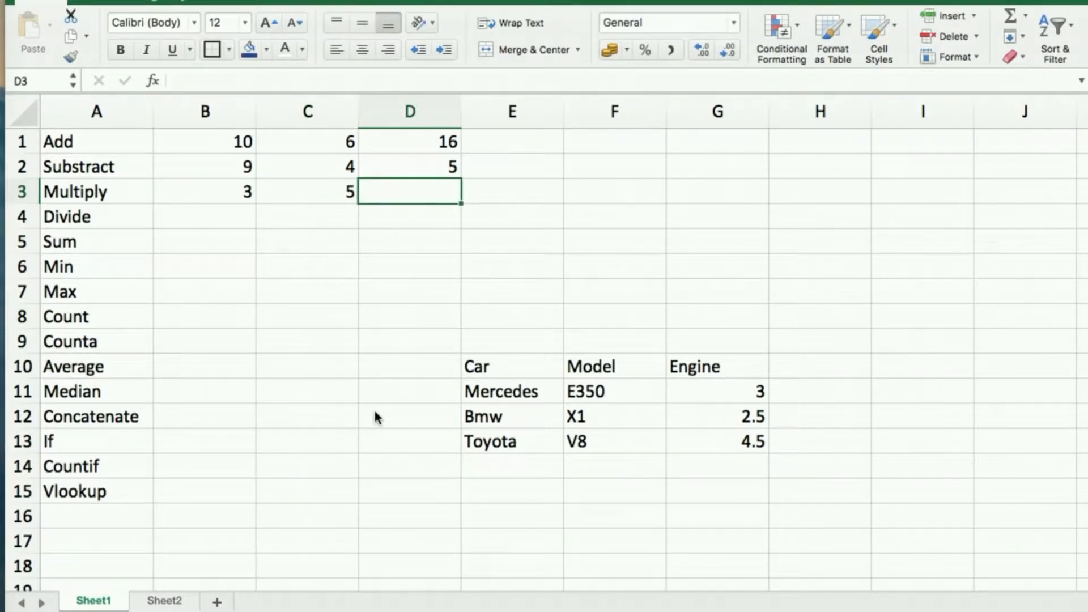
text(=)
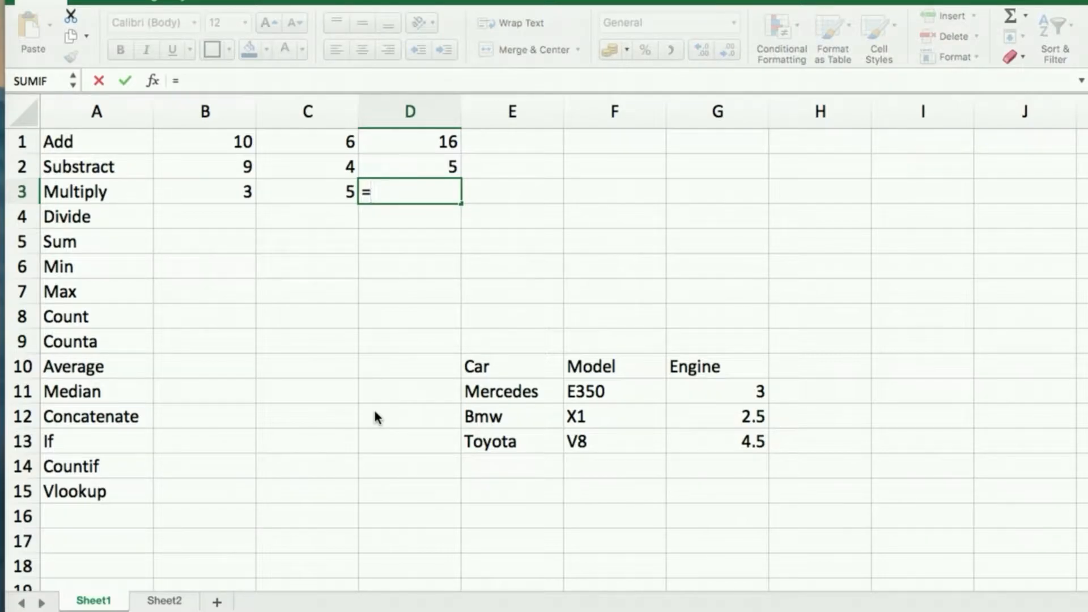
text((b3*)
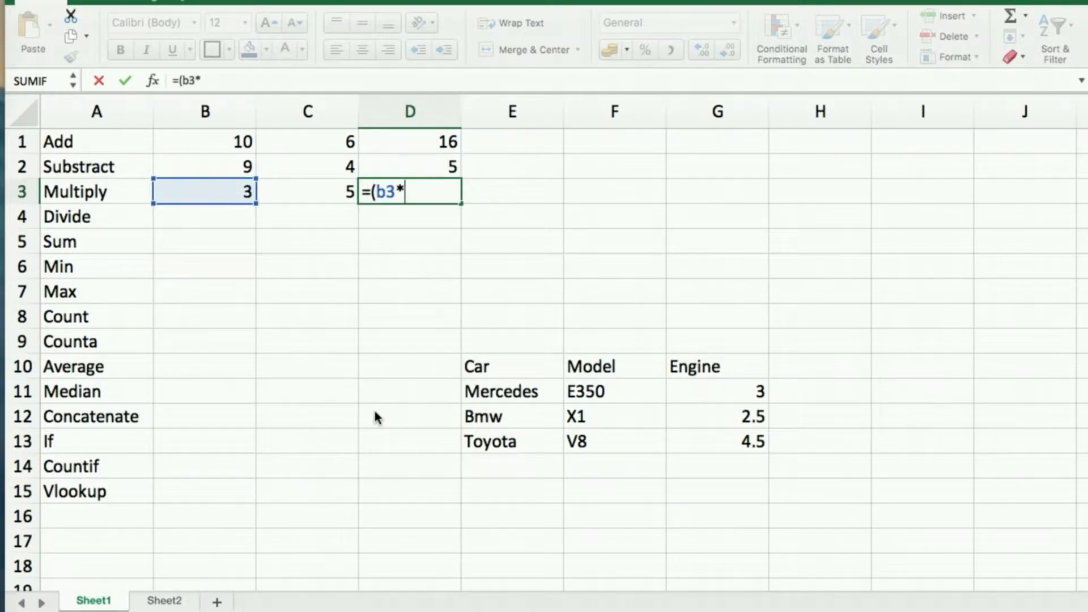
text(c3)
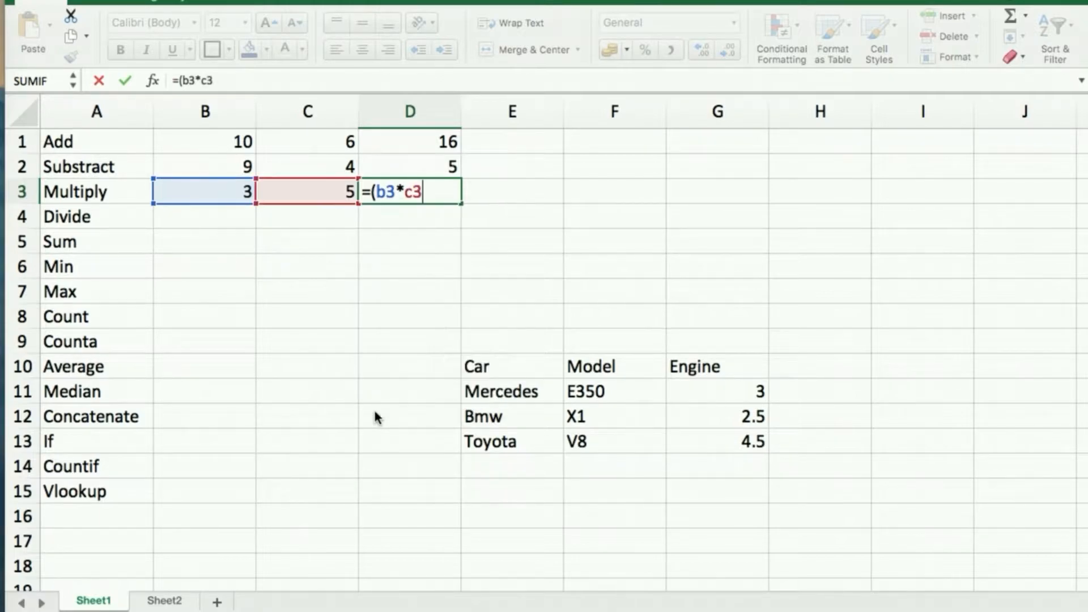
text())
key(Return)
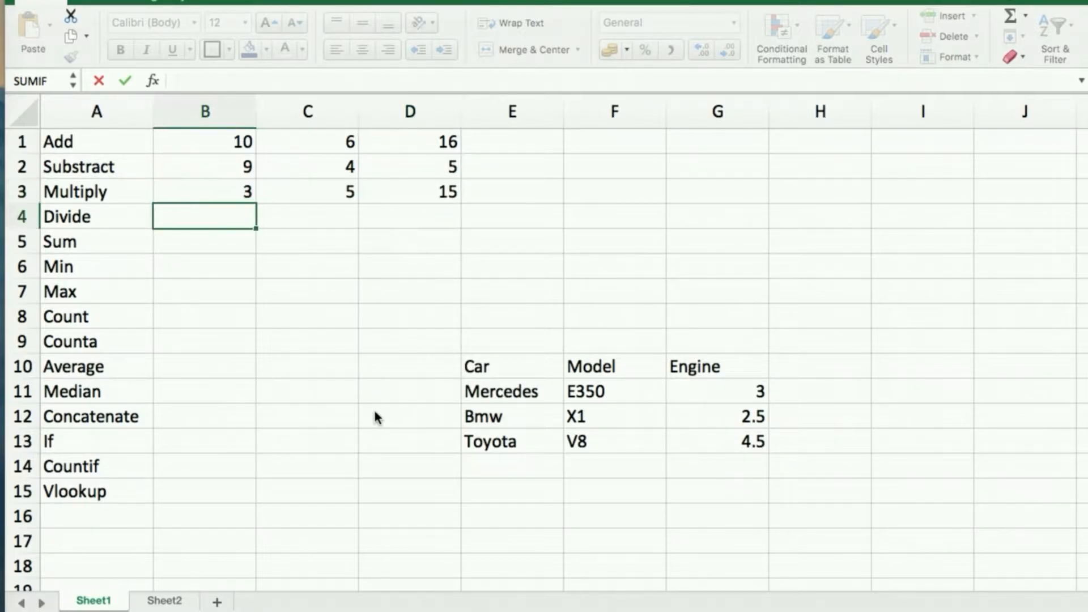
Rewrite D3's formula as =b3*c3, showing 15.
click(455, 191)
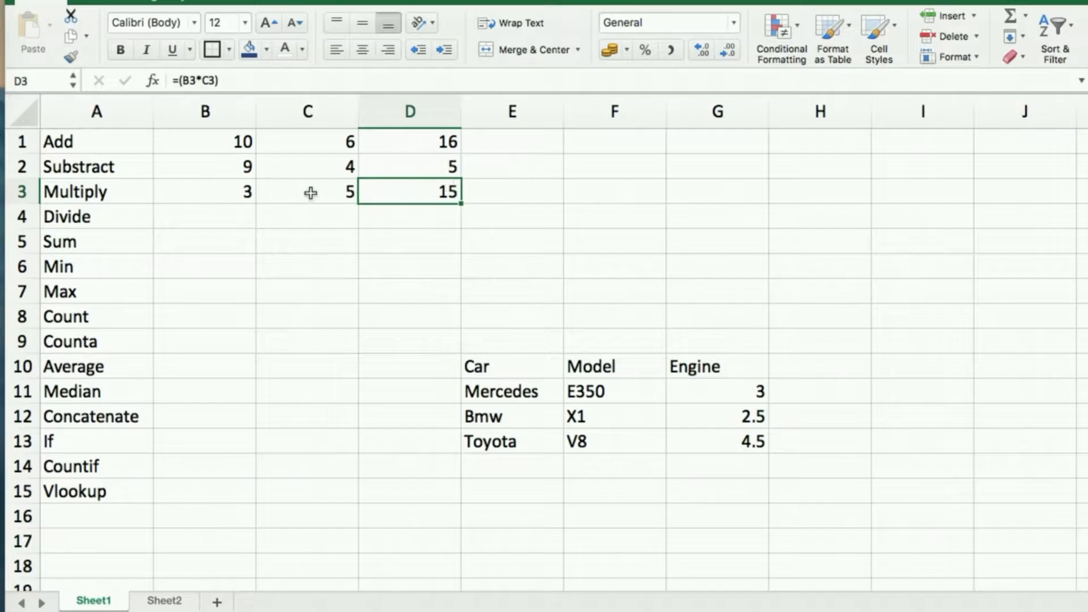
triple_click(416, 196)
text(=)
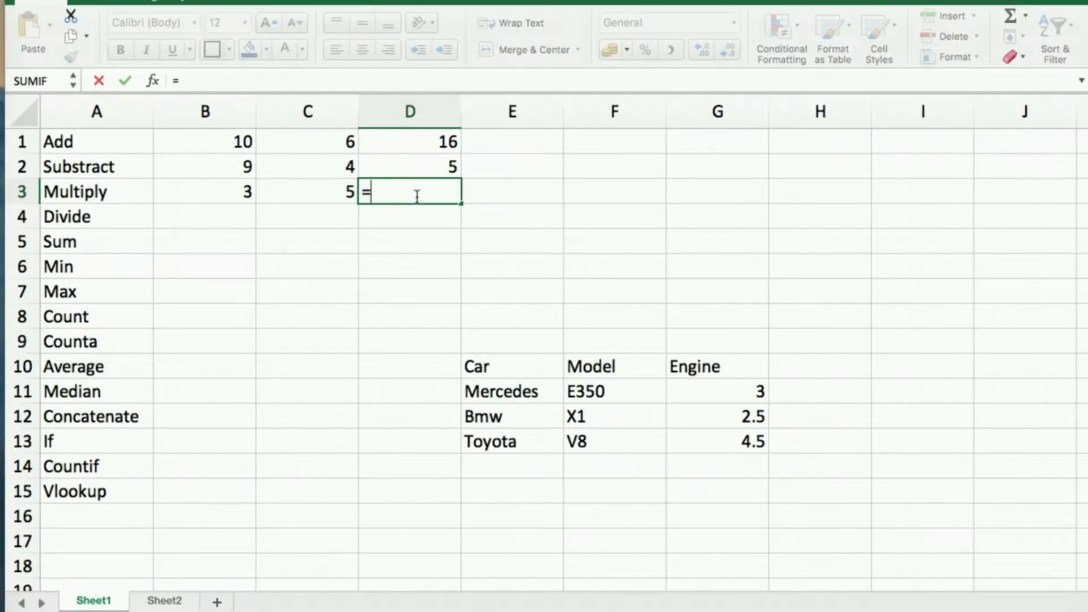
text(b3)
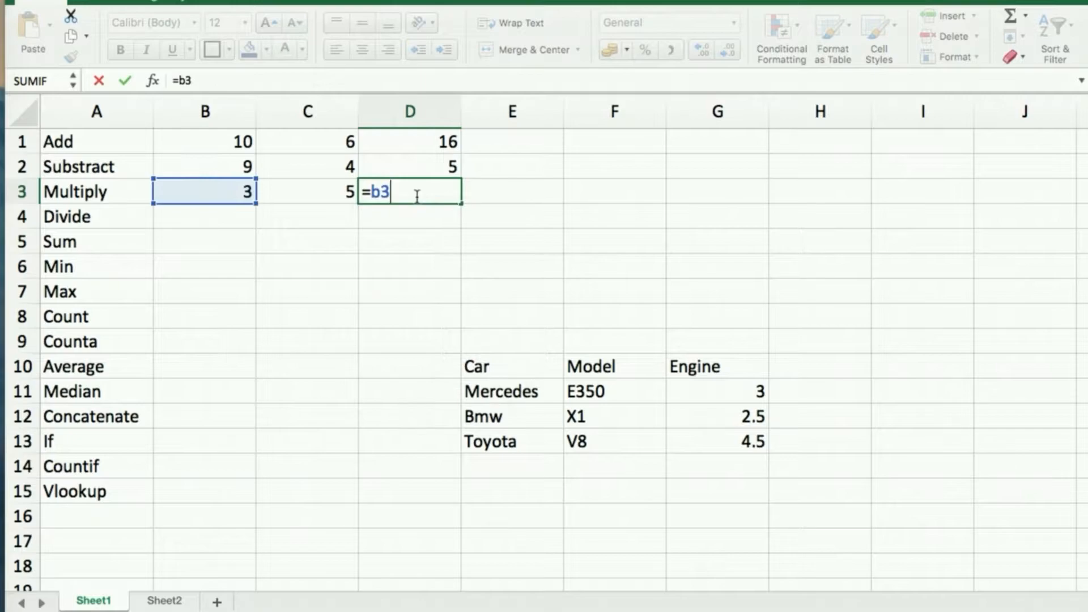
text(*c3)
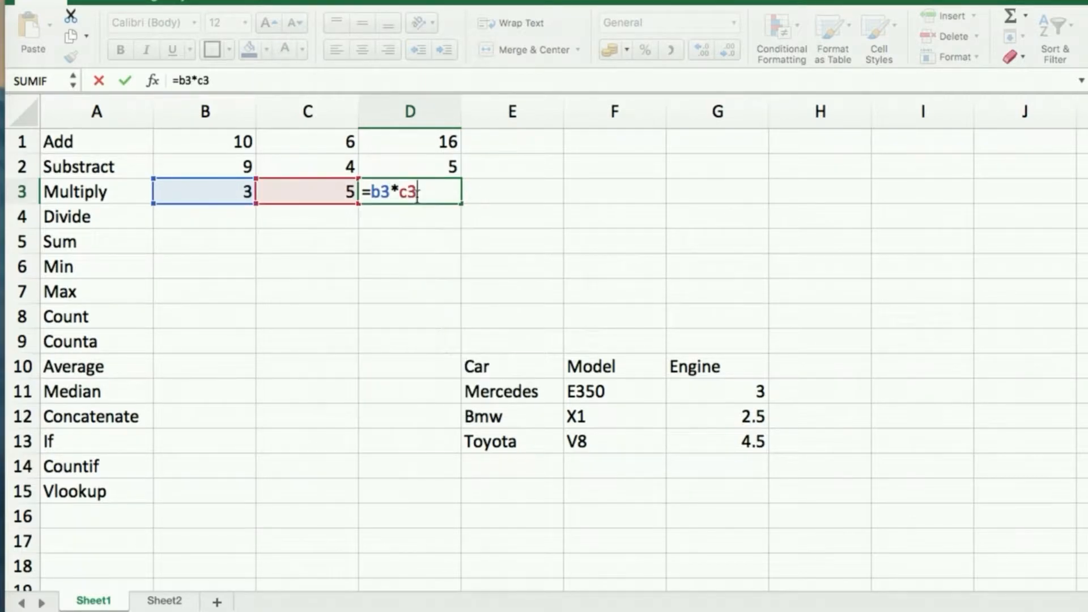
key(Return)
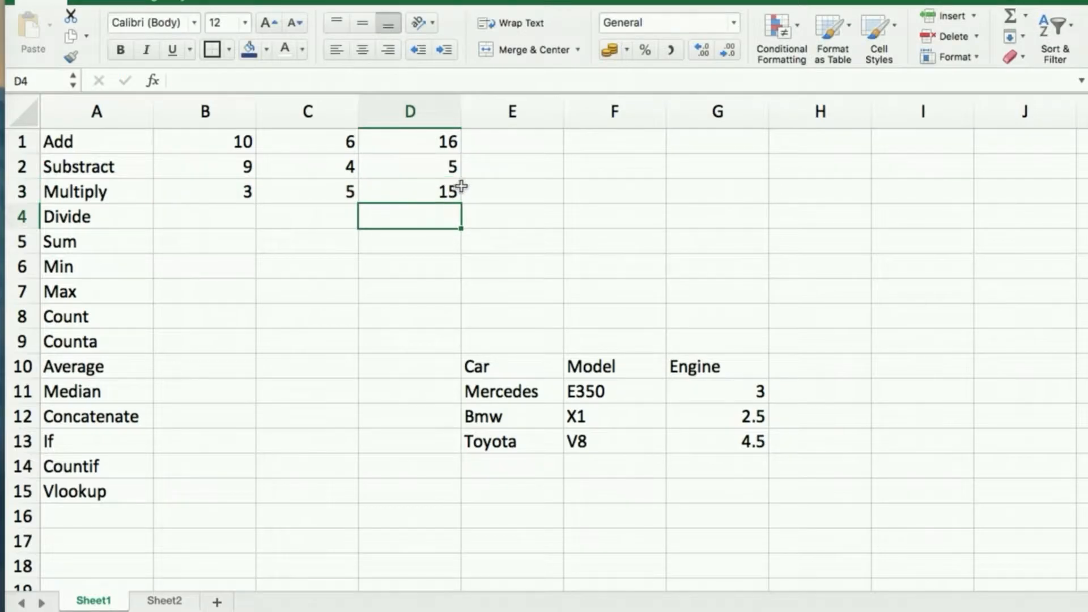
click(231, 226)
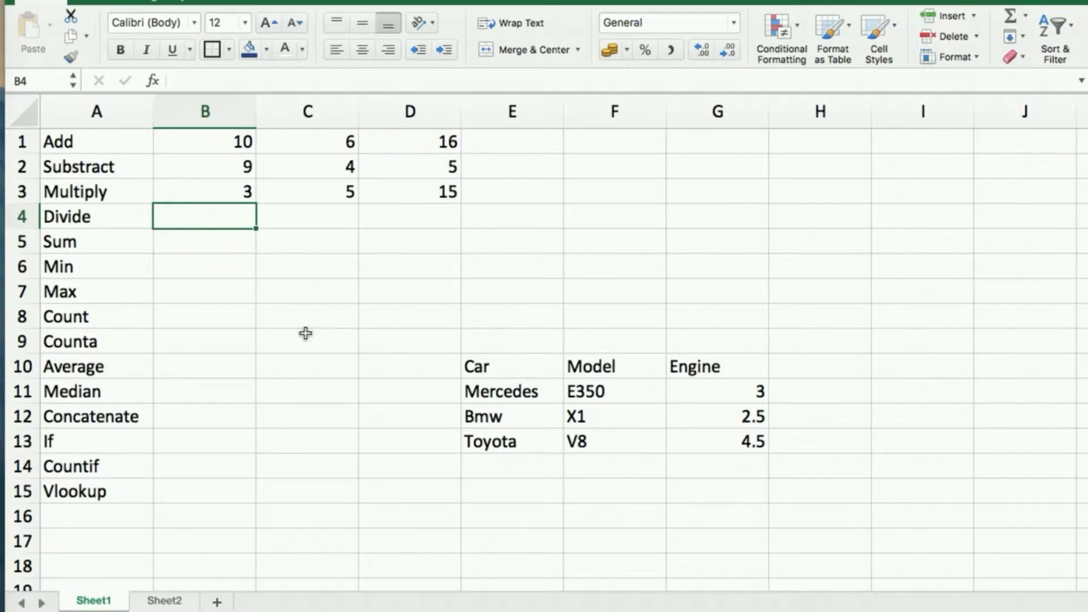
Enter 10 and 5 in the Divide row and =B4/C4 in D4 to show 2.
text(10)
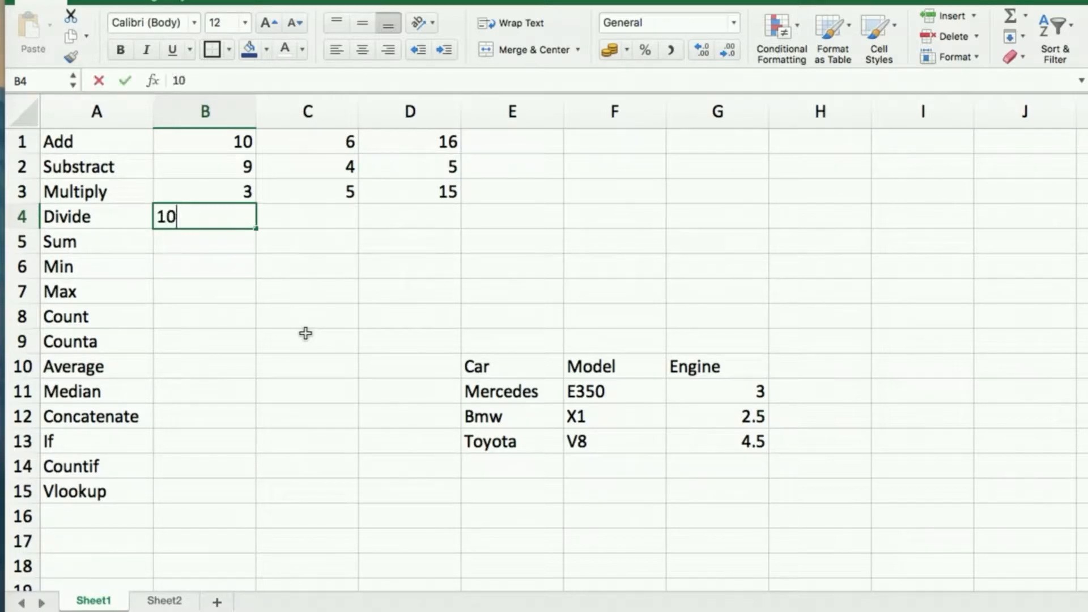
key(Tab)
text(5)
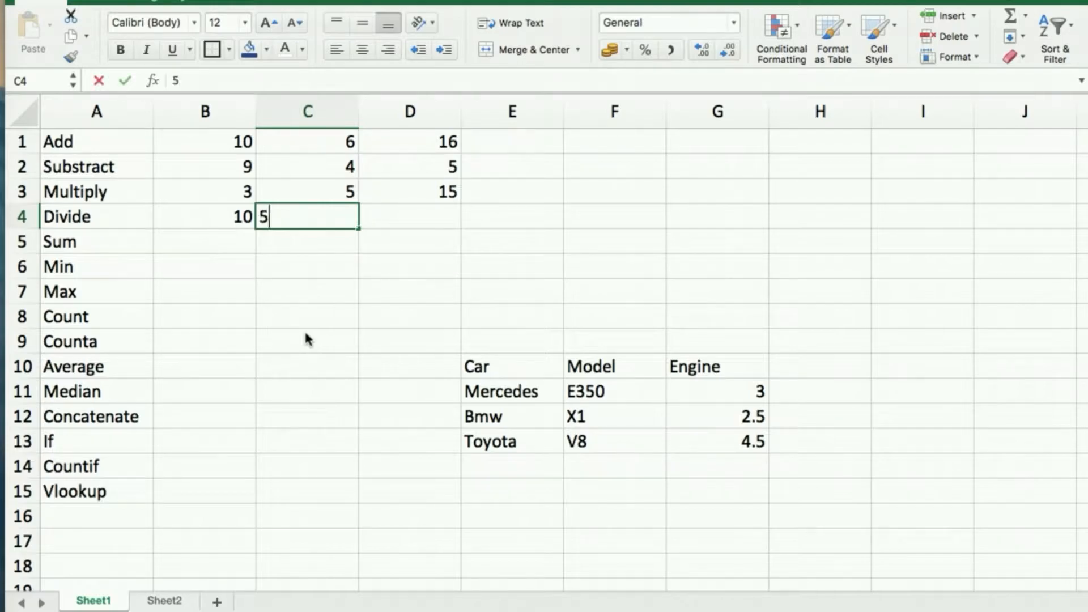
key(Tab)
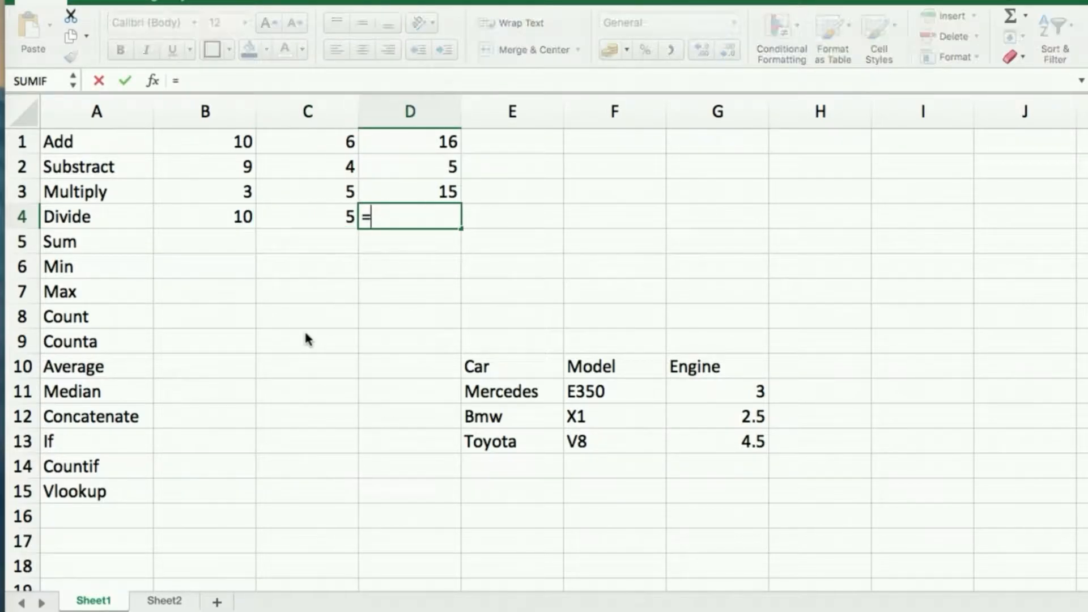
click(241, 217)
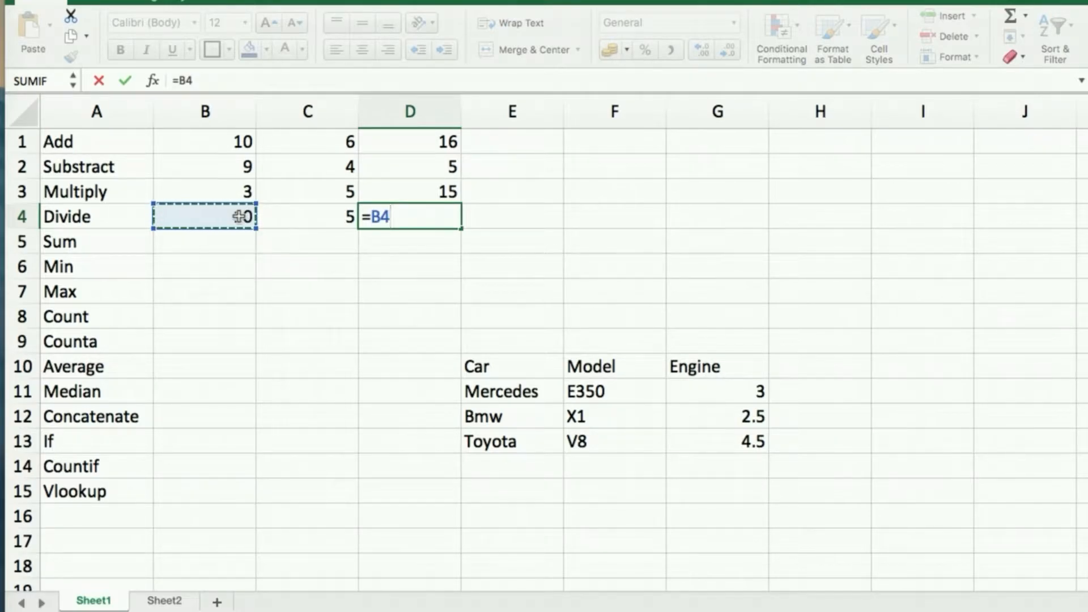
text(/)
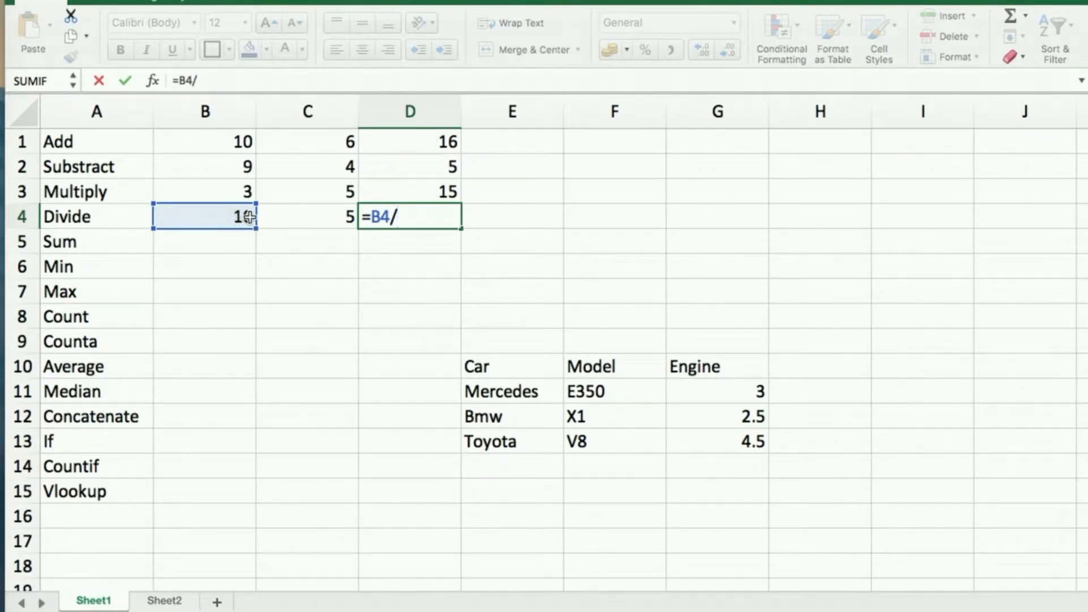
click(318, 216)
key(Return)
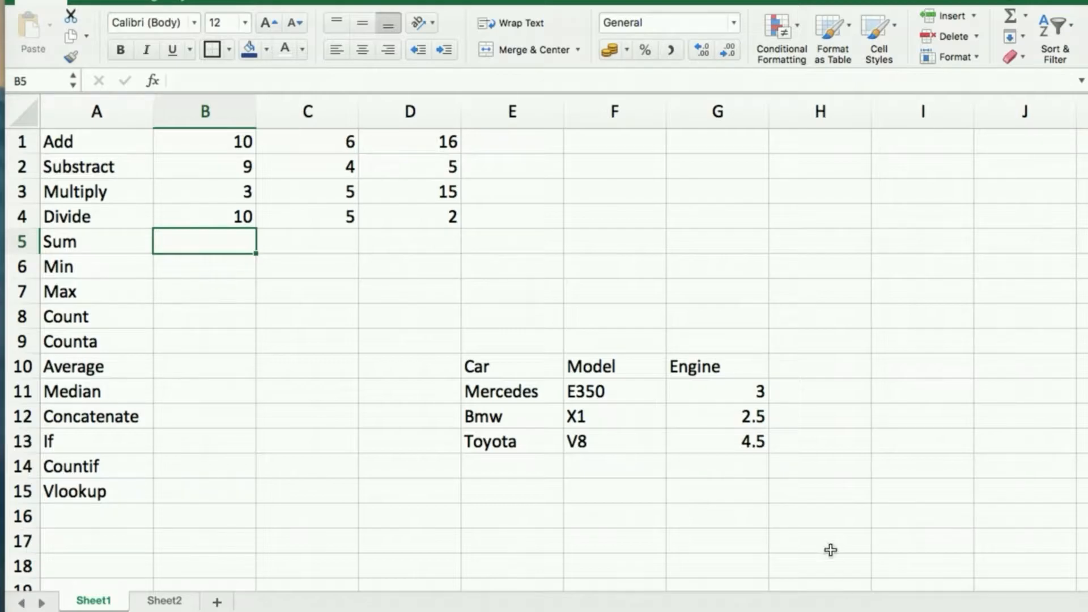
Total B1 to B4 in B5 with =B1+B2+B3+B4 (32), then start retyping it as =sum.
click(218, 142)
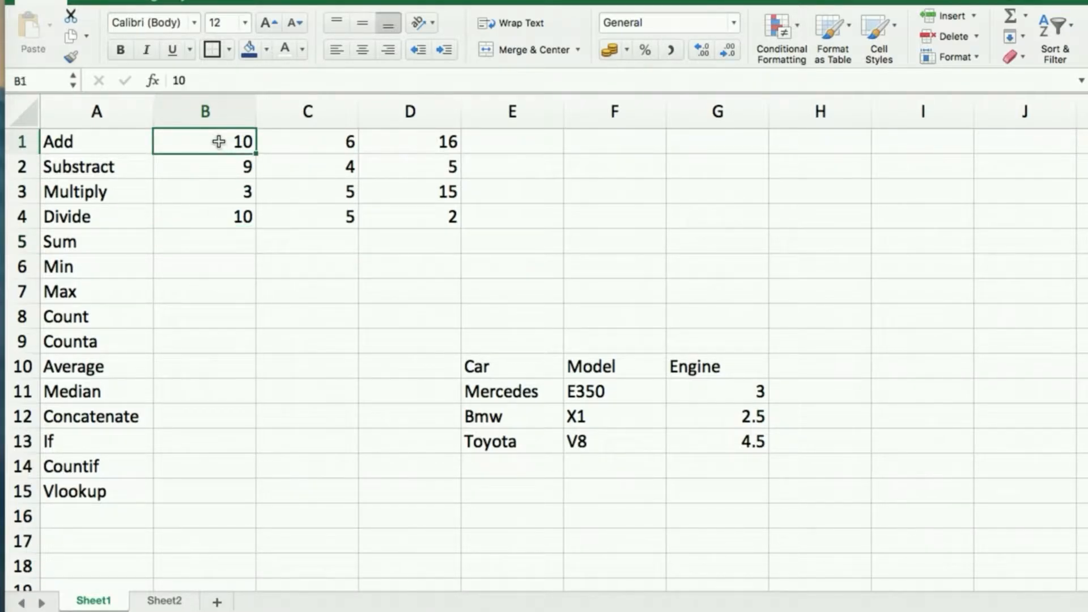
click(233, 220)
click(224, 242)
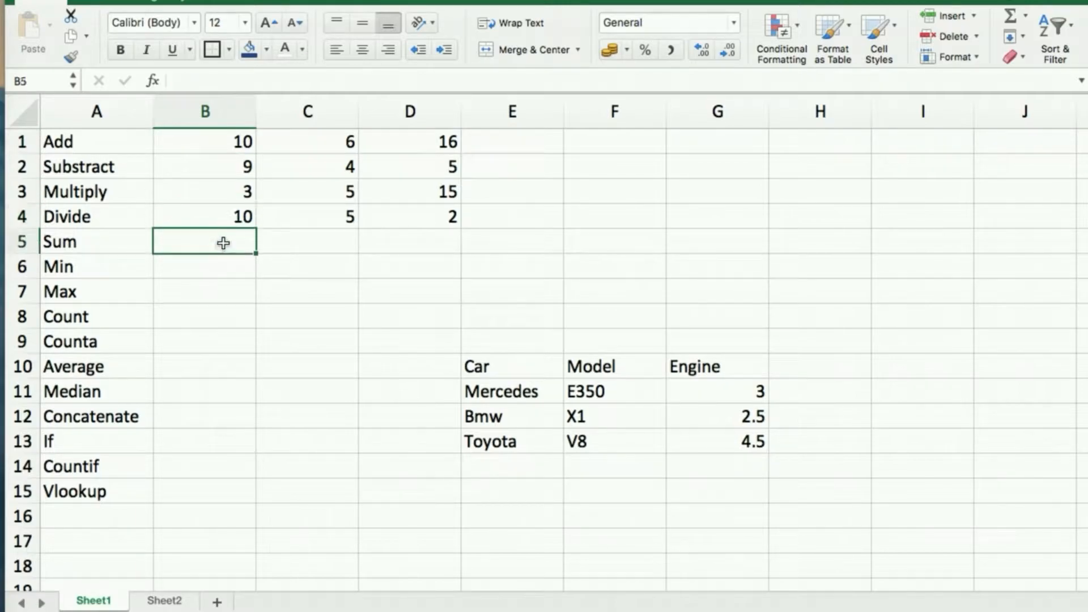
text(=)
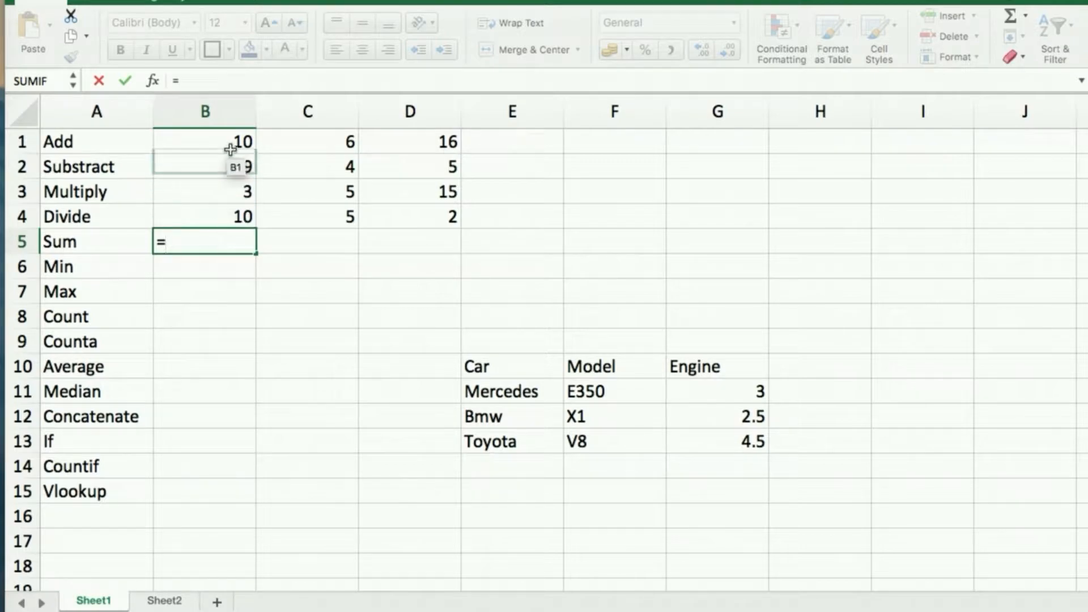
click(228, 142)
text(+)
click(227, 163)
text(+)
click(225, 191)
text(+)
click(225, 219)
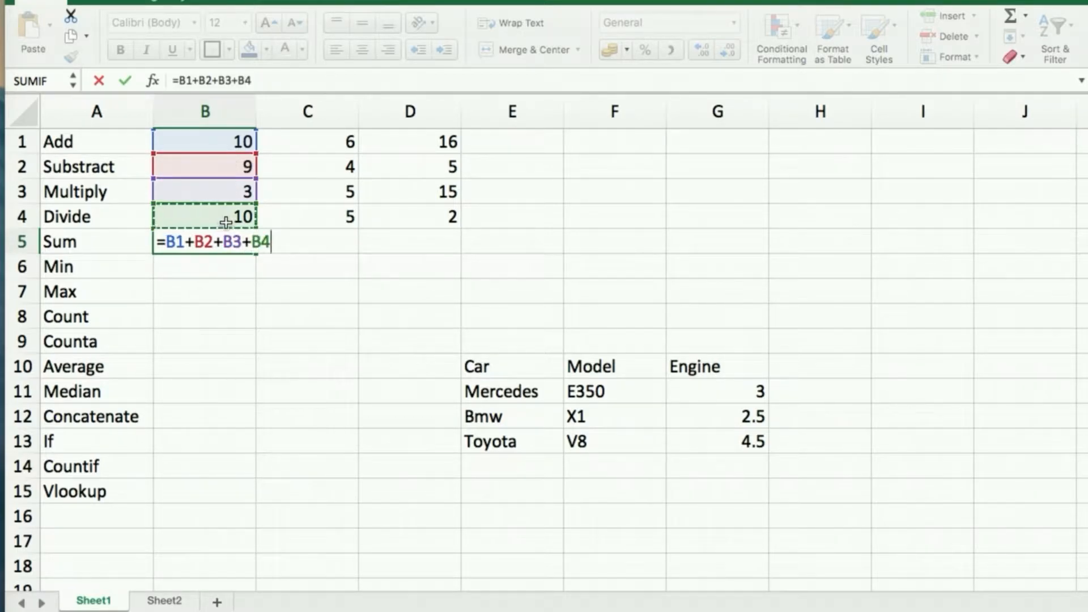
key(Return)
click(241, 248)
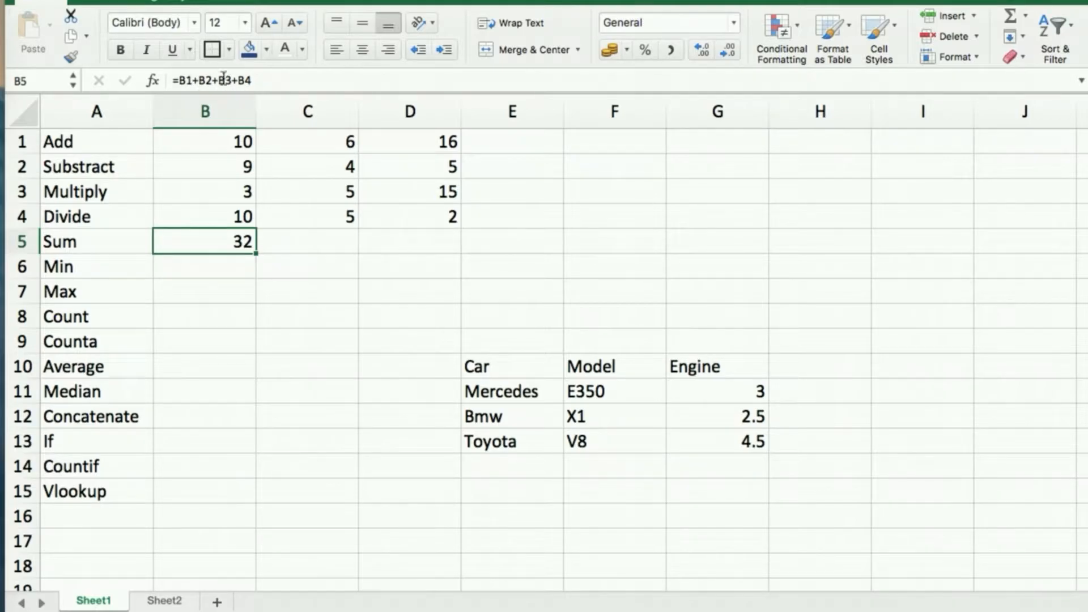
text(=sum)
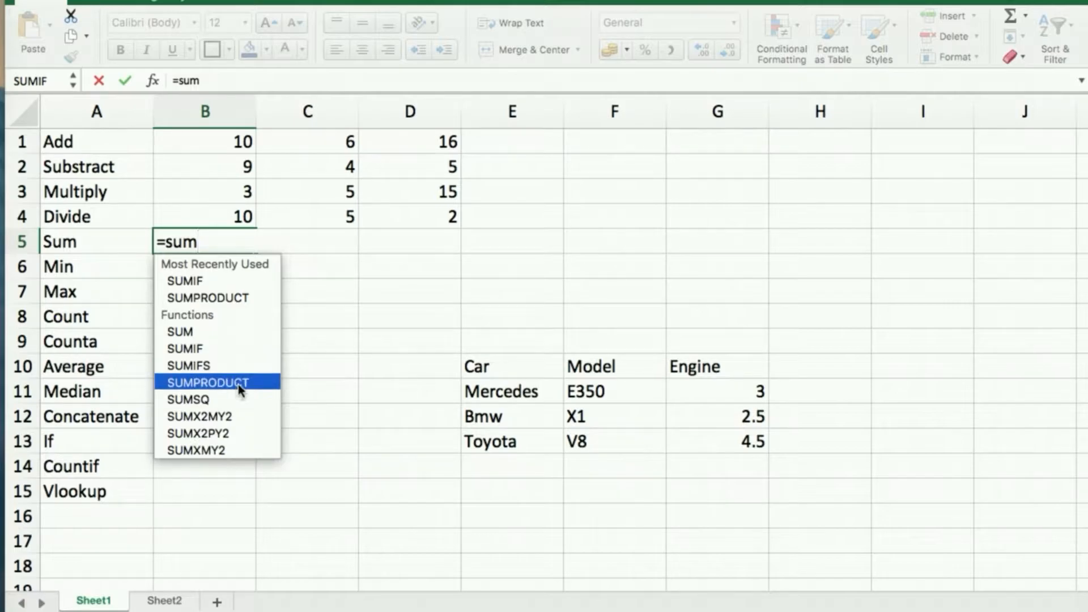
Replace B5's long addition with =SUM(B1:B4), still showing 32.
key(BackSpace)
key(BackSpace)
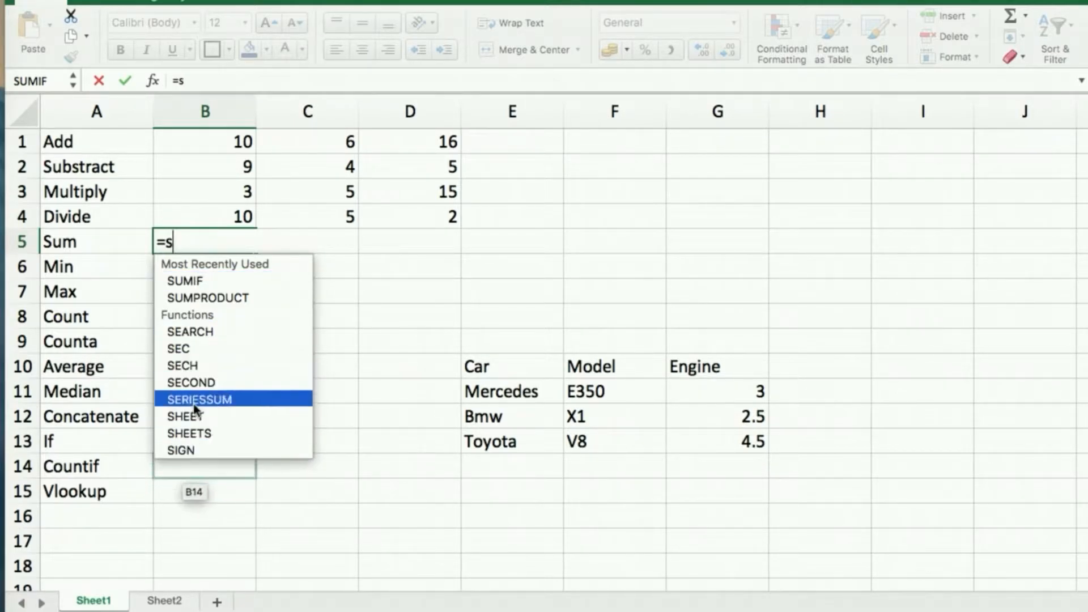
text(um)
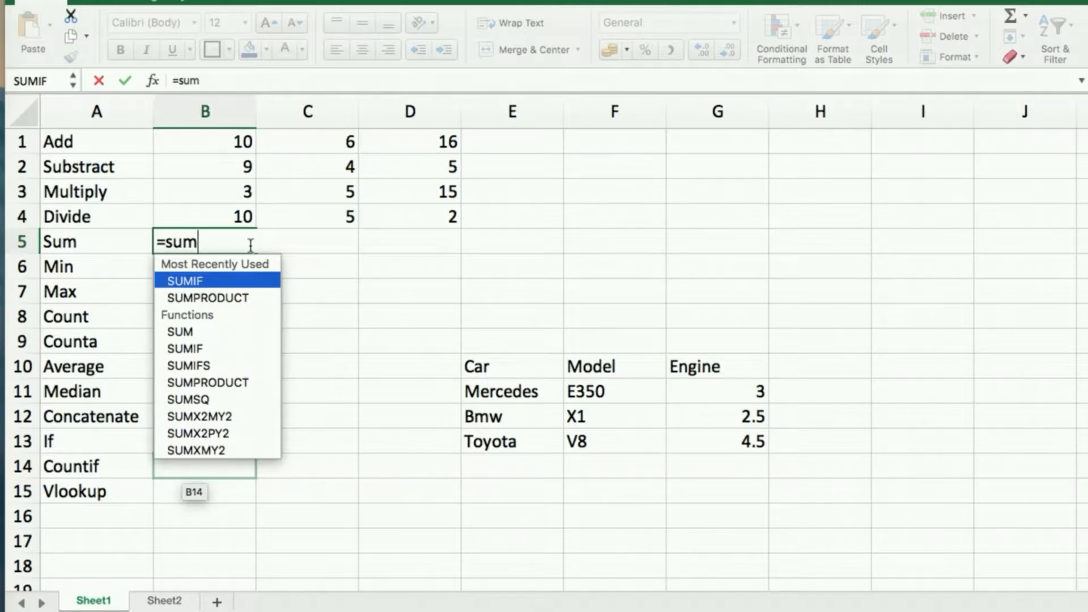
key(Down)
key(Down)
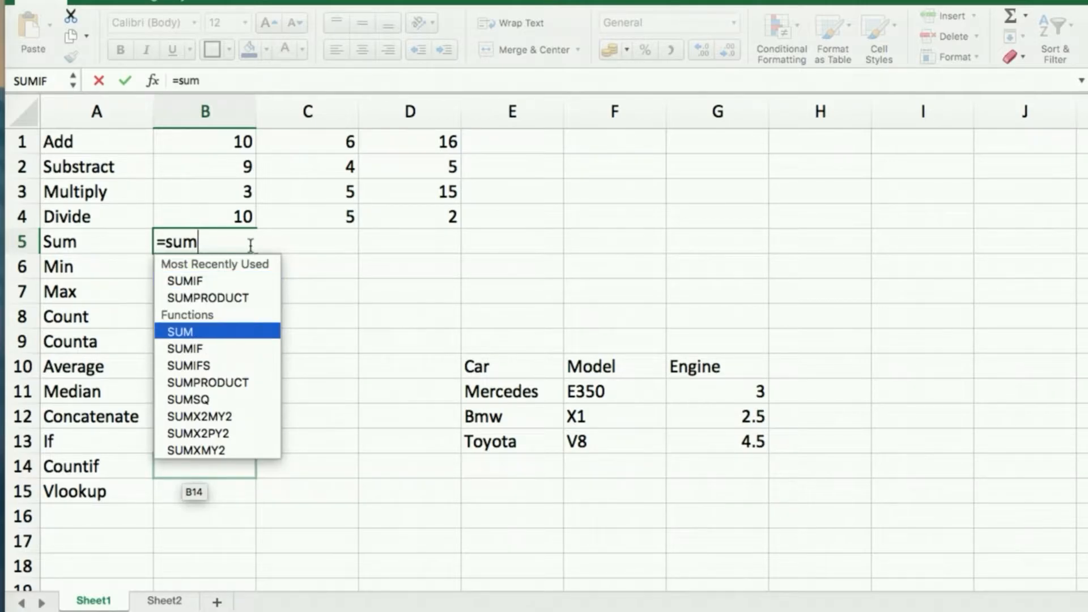
key(Tab)
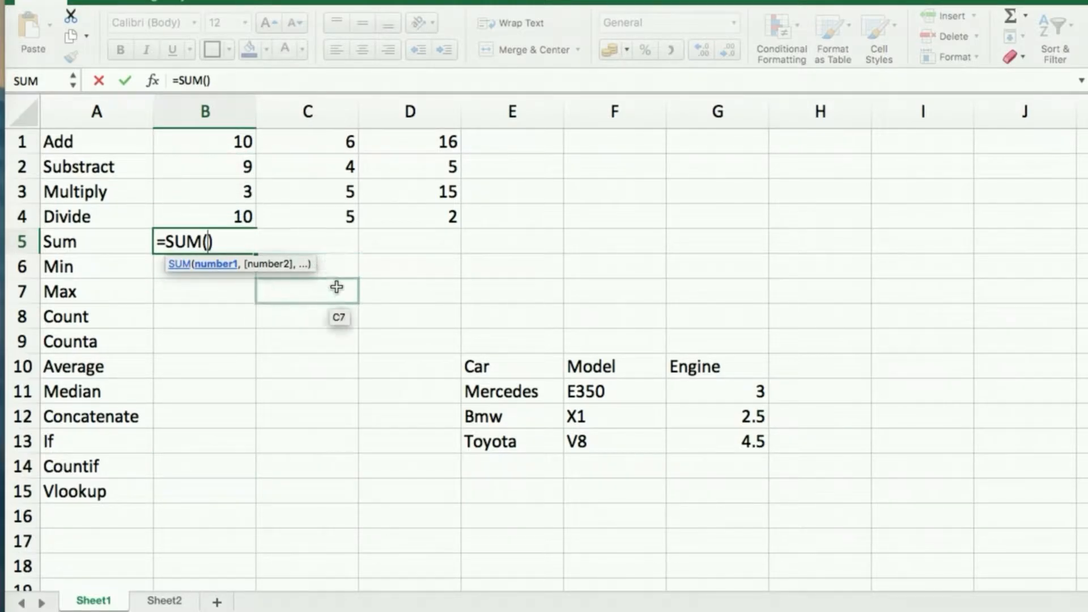
text(b1)
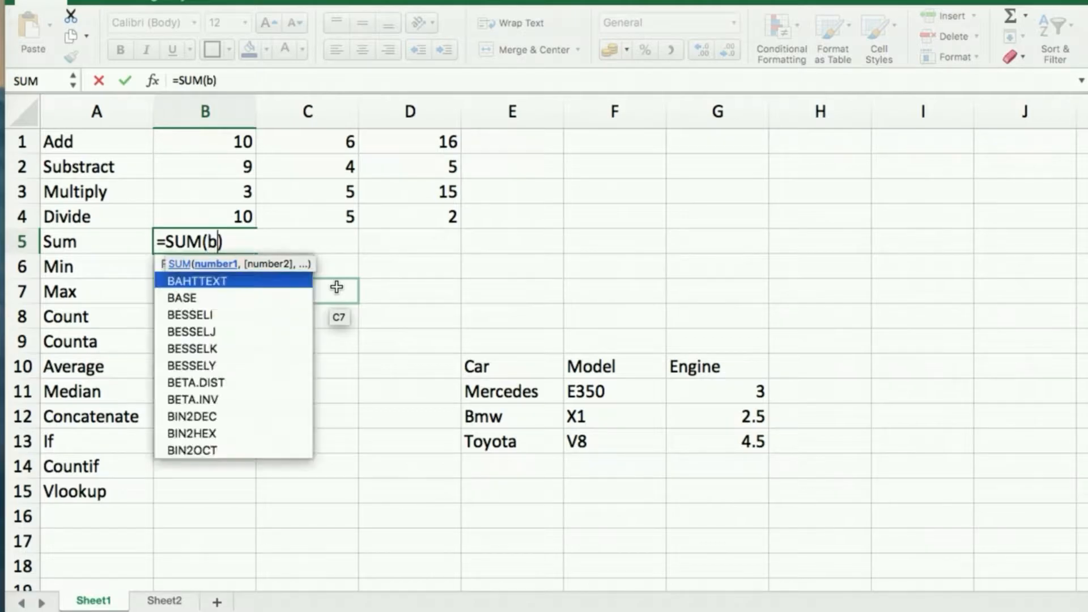
text(:)
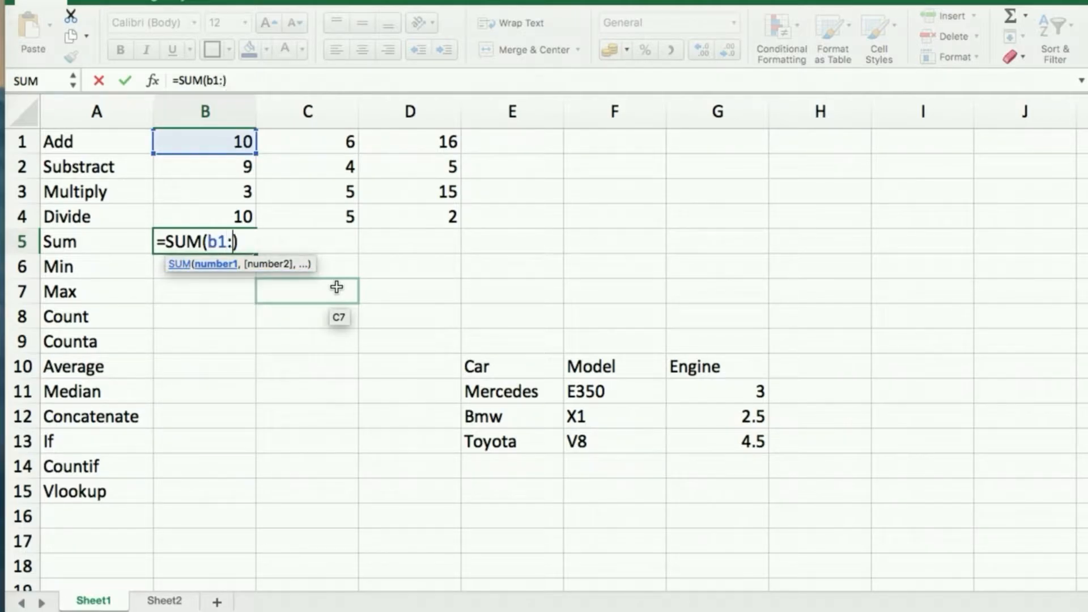
text(b4)
key(Return)
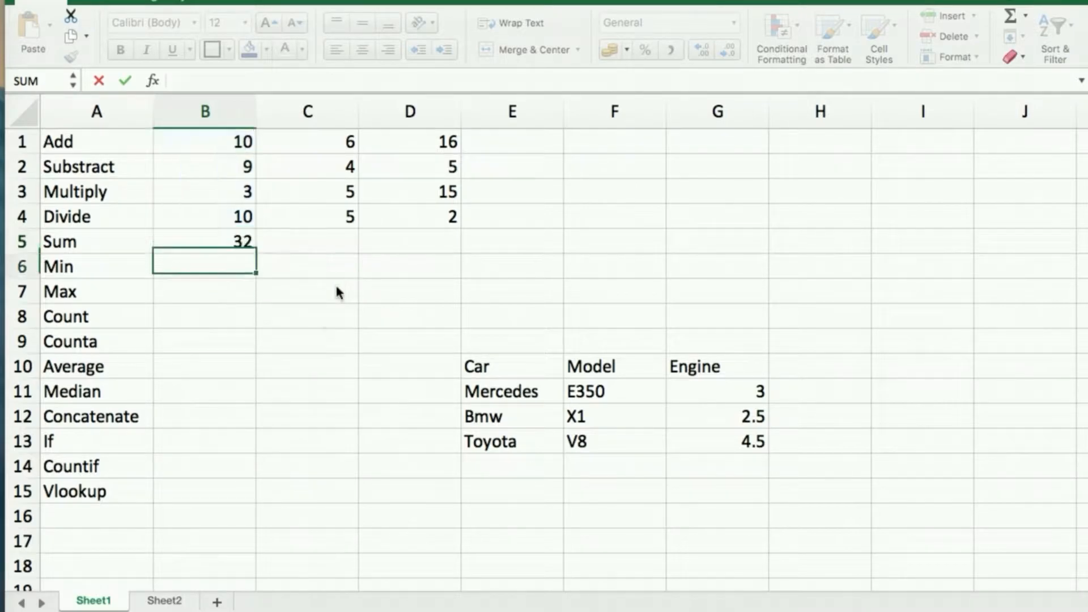
click(229, 235)
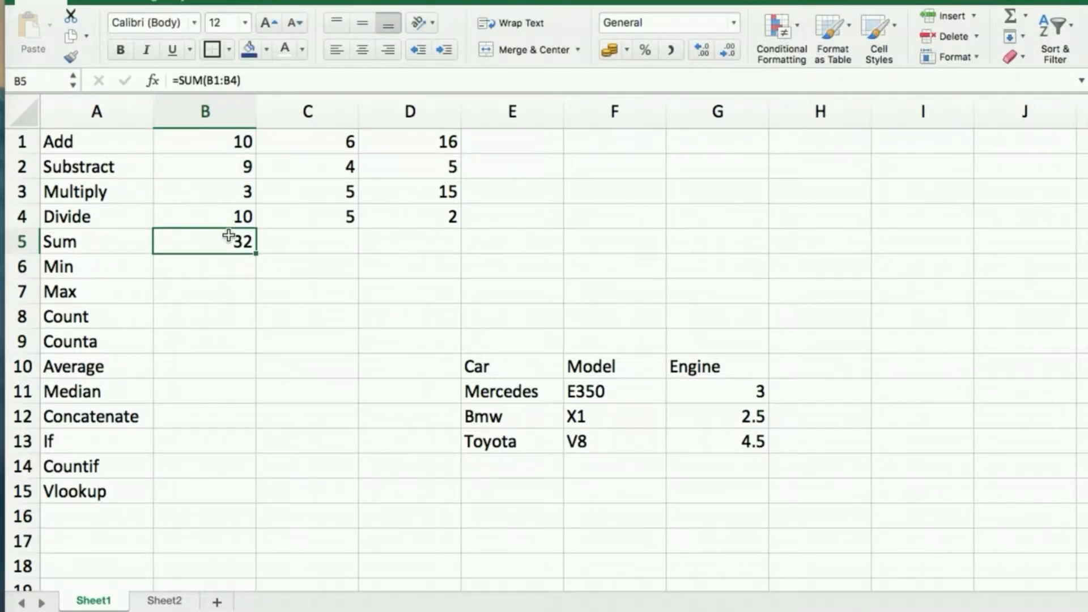
click(323, 241)
text(=sum)
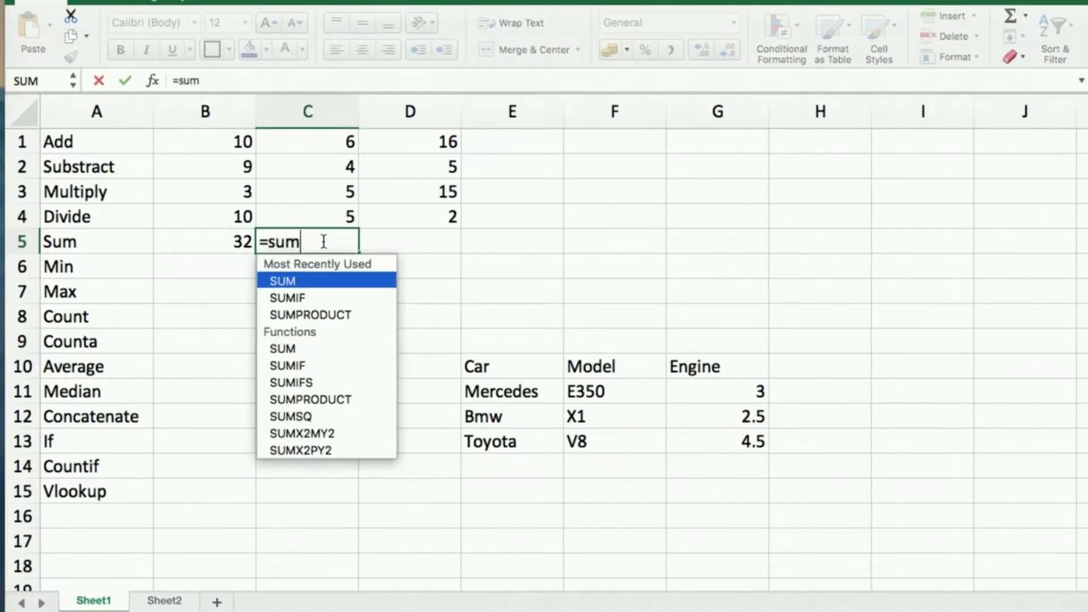
key(Tab)
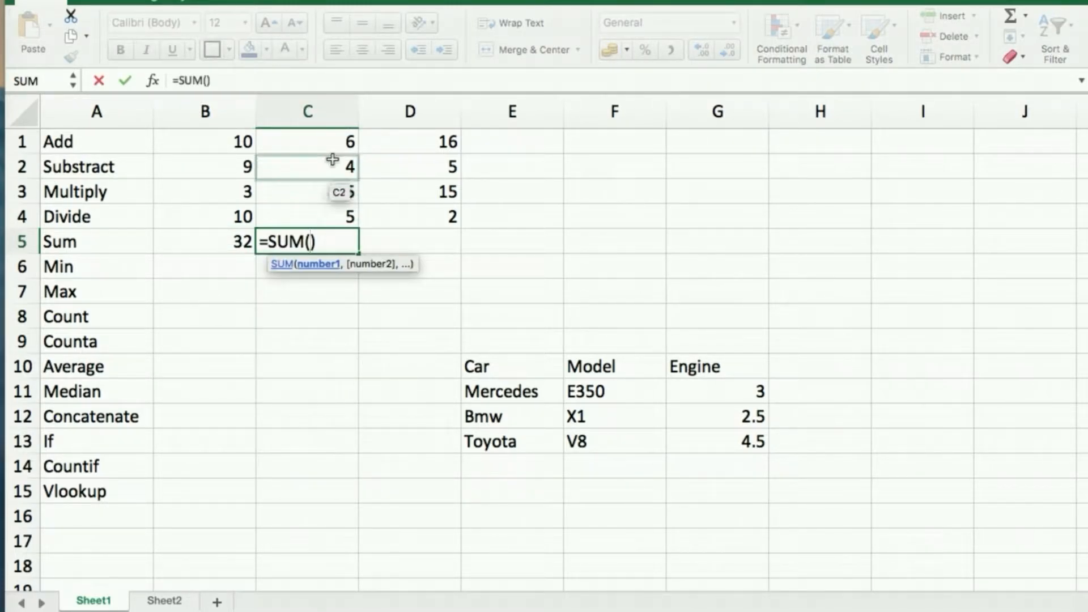
click(324, 139)
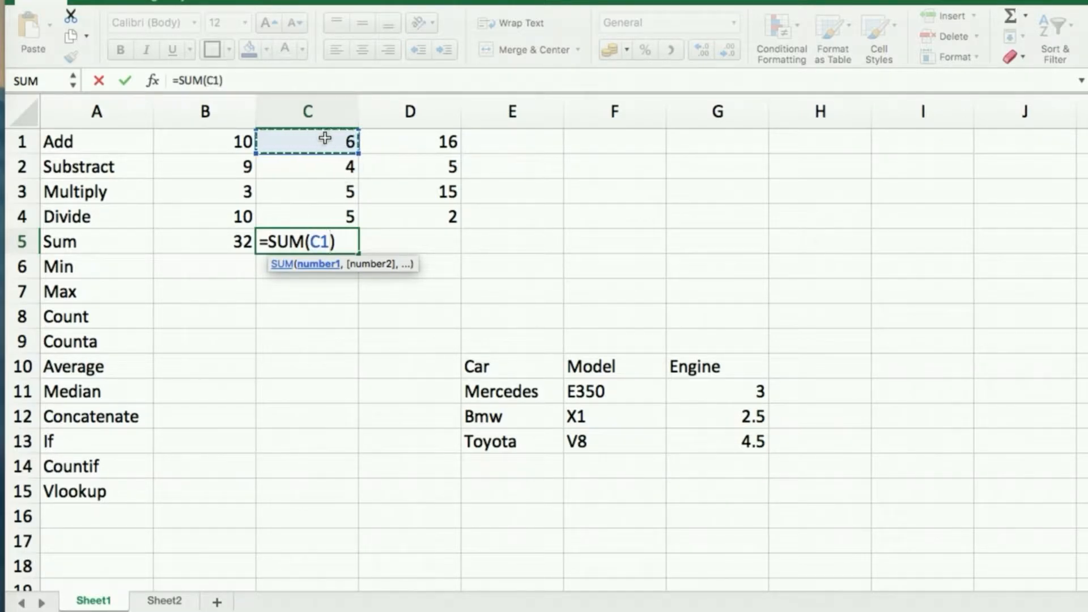
shift+click(326, 211)
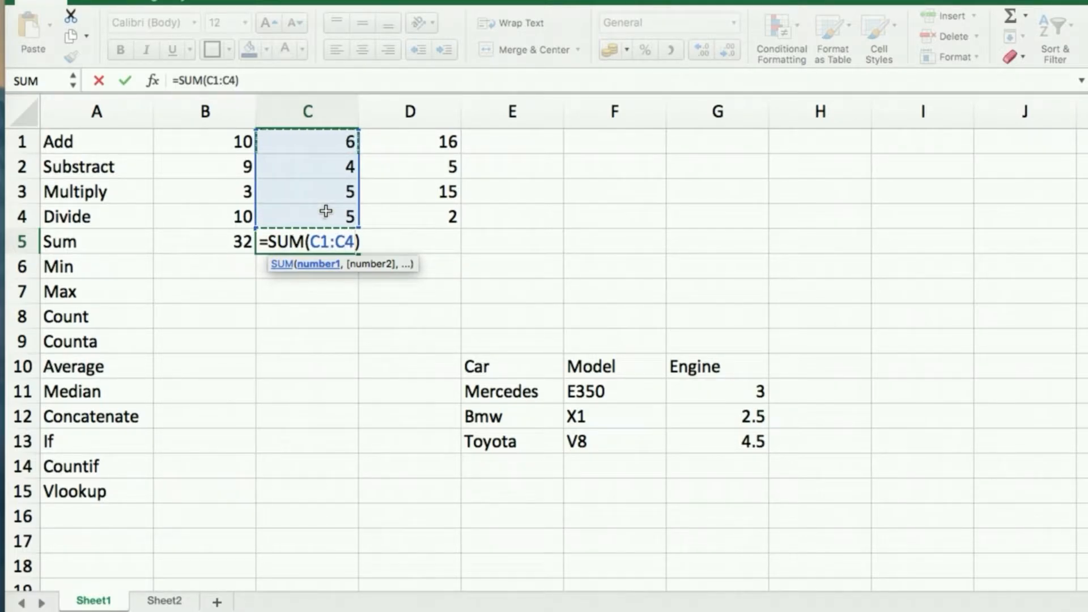
key(Return)
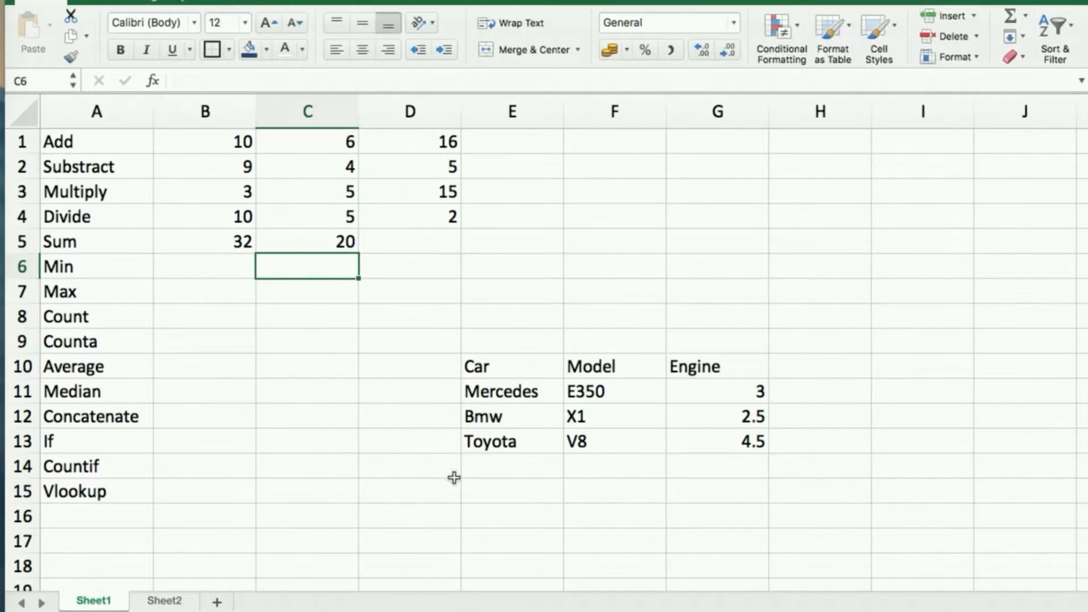
click(203, 264)
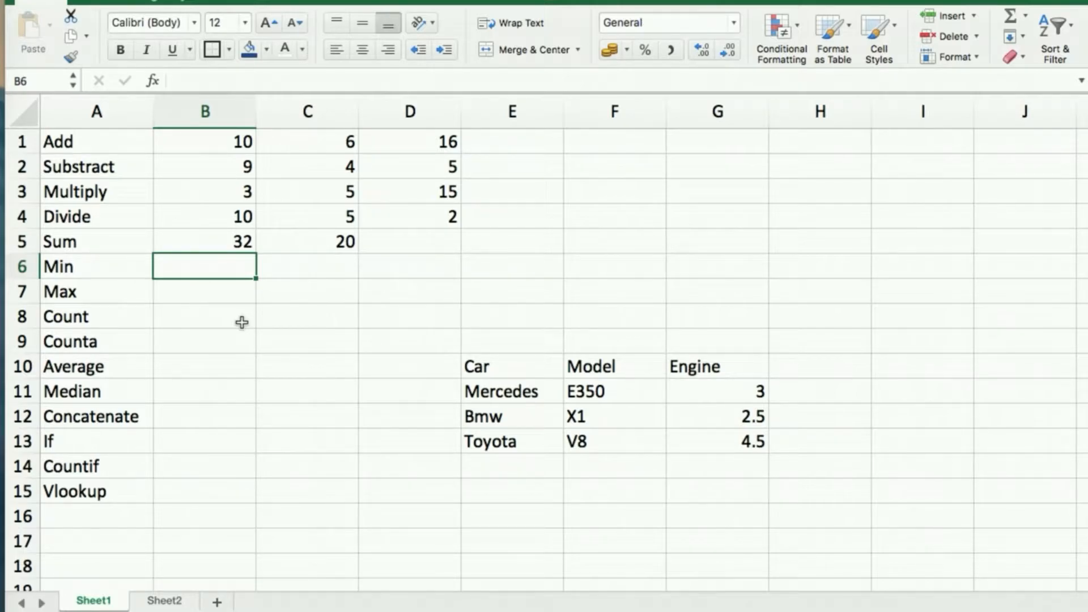
Enter =MIN(B1:B5) in B6, returning 3.
text(=min)
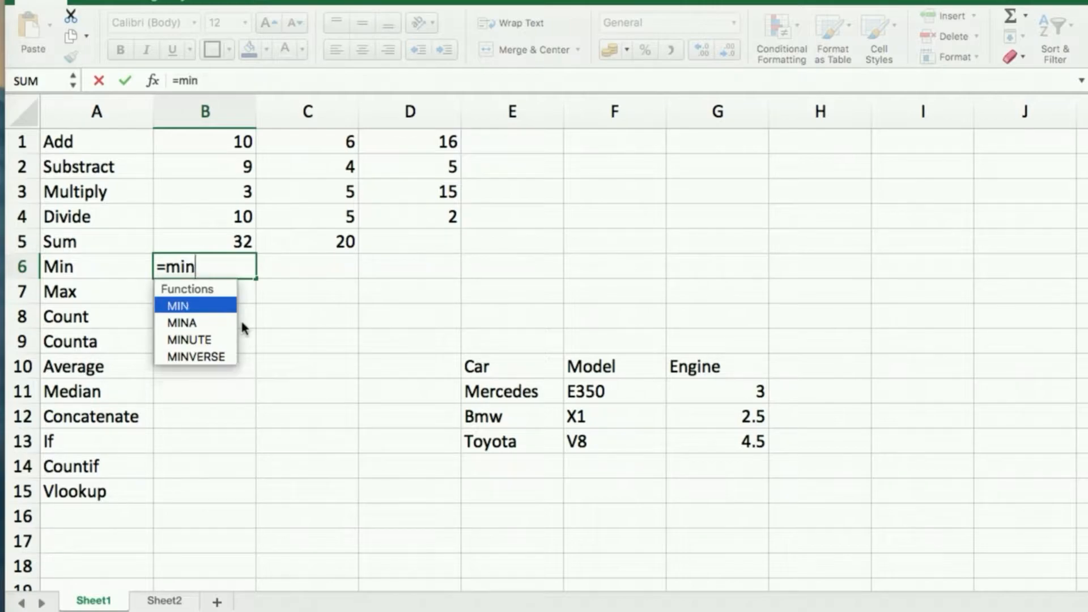
key(Tab)
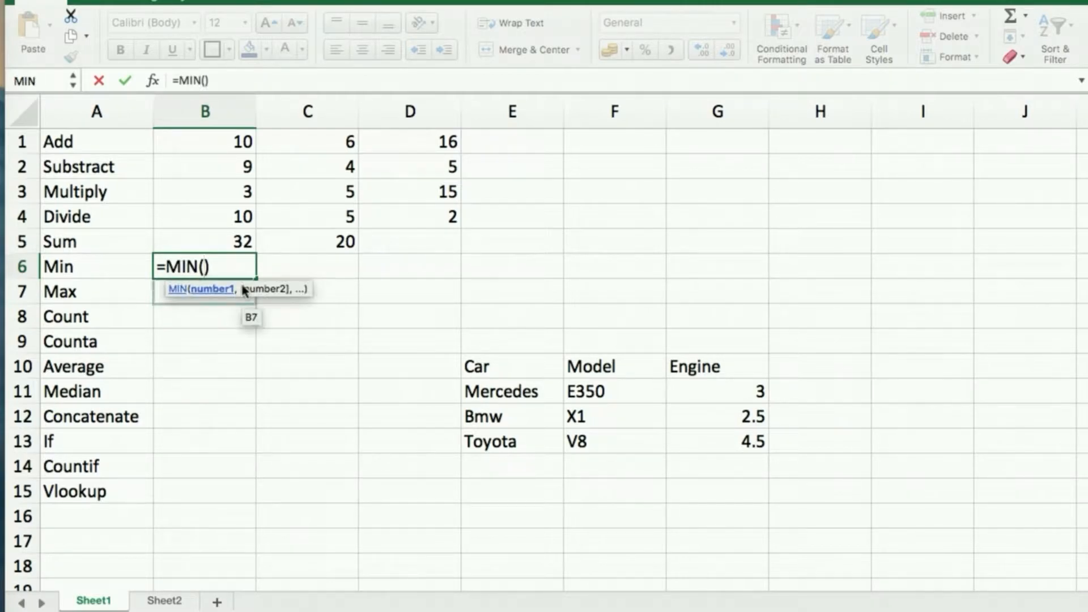
click(225, 142)
drag(234, 241, 234, 241)
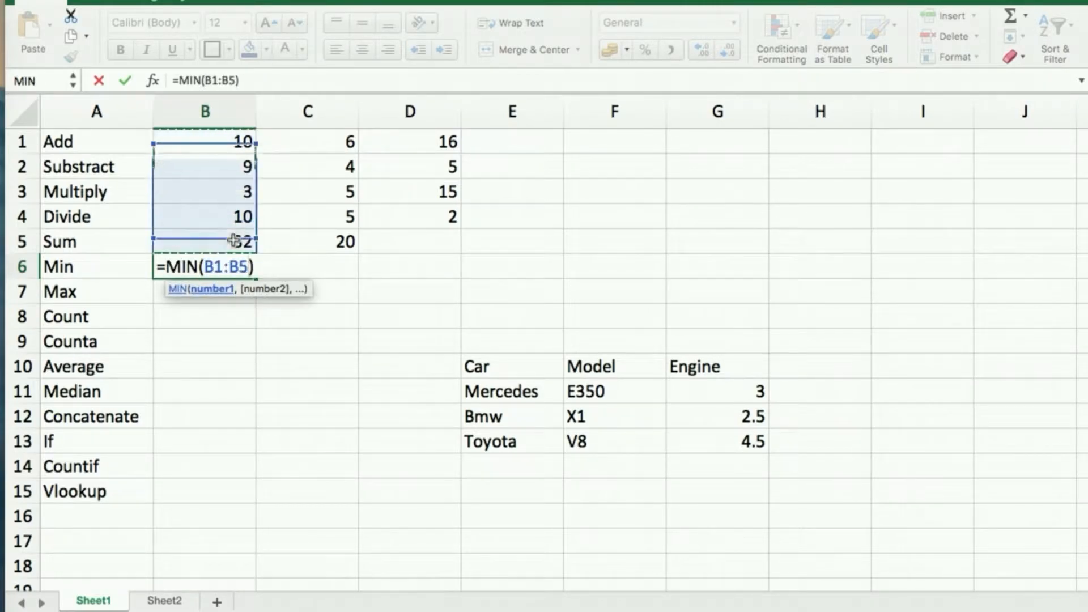
key(Return)
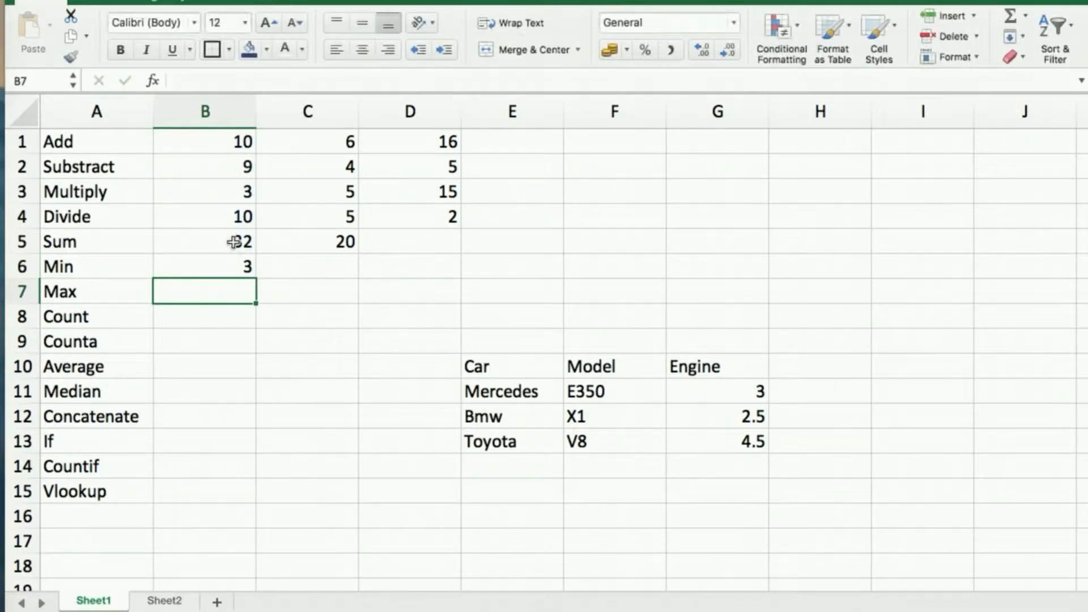
click(233, 265)
Review B5's SUM and the B1:B5 range that MIN uses.
click(238, 241)
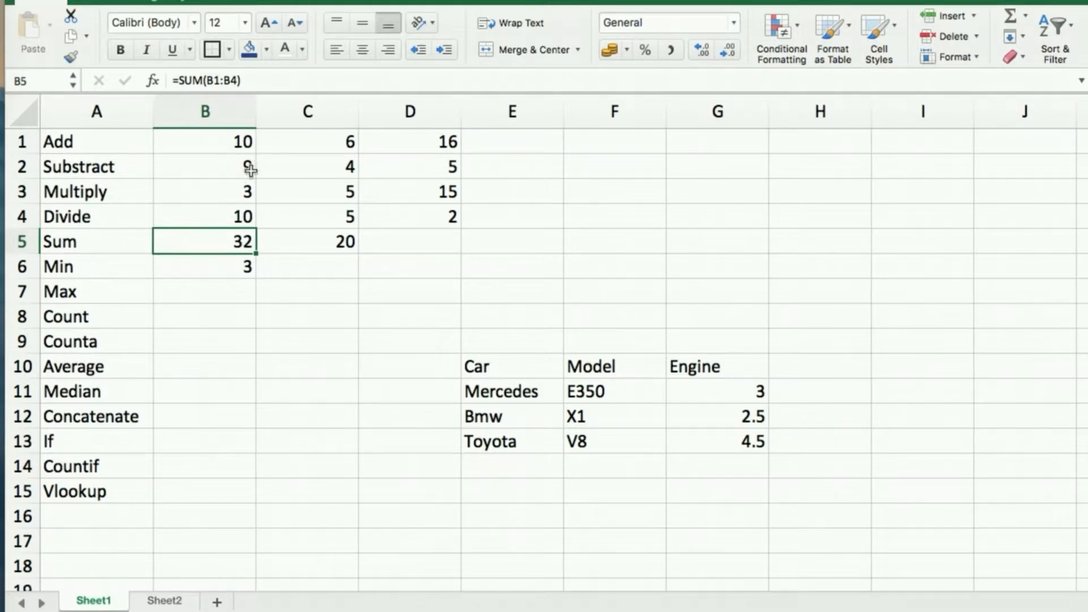
click(250, 195)
click(238, 140)
shift+click(231, 241)
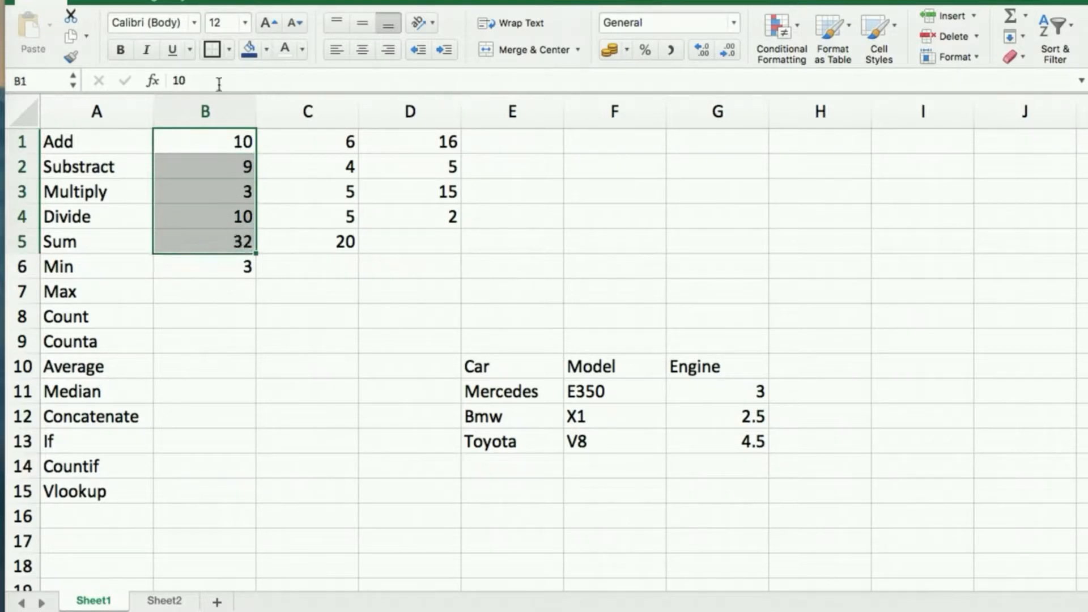
click(221, 275)
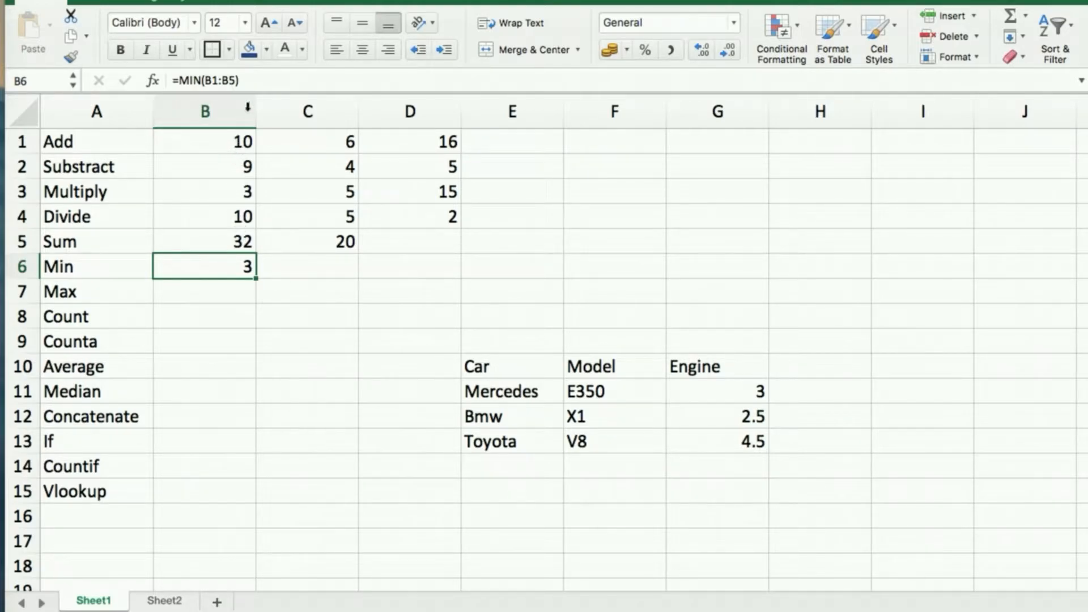
click(215, 291)
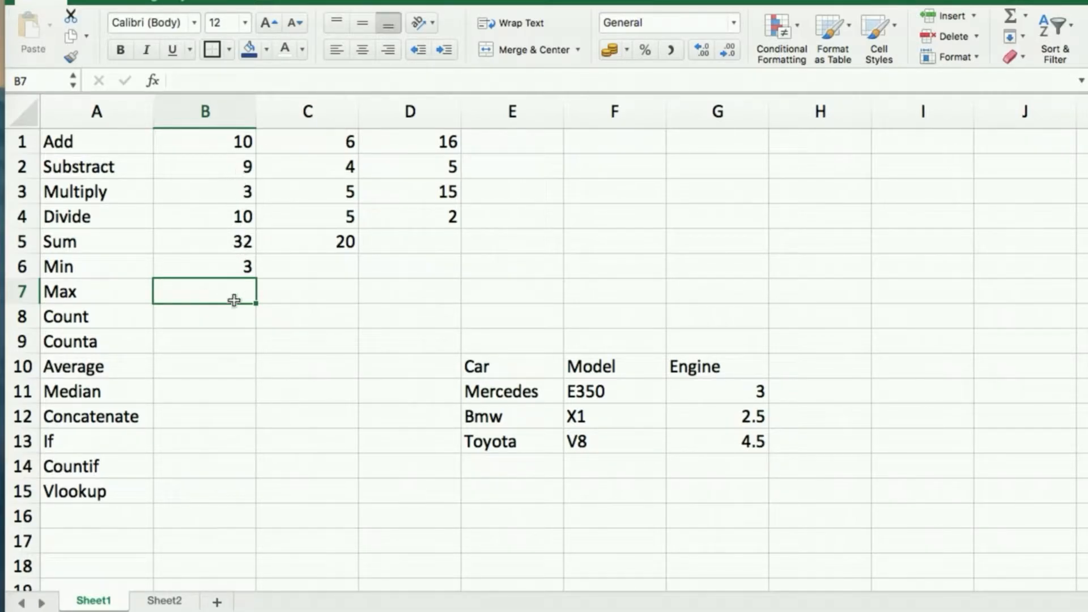
Enter =MAX(B1:B5) in B7, returning 32.
text(=max)
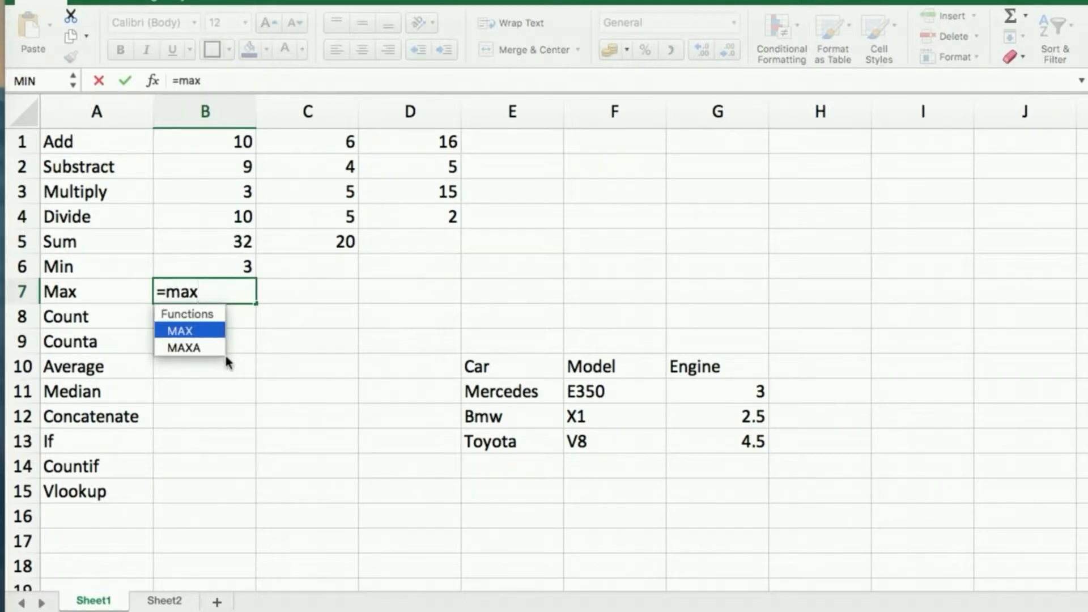
key(Tab)
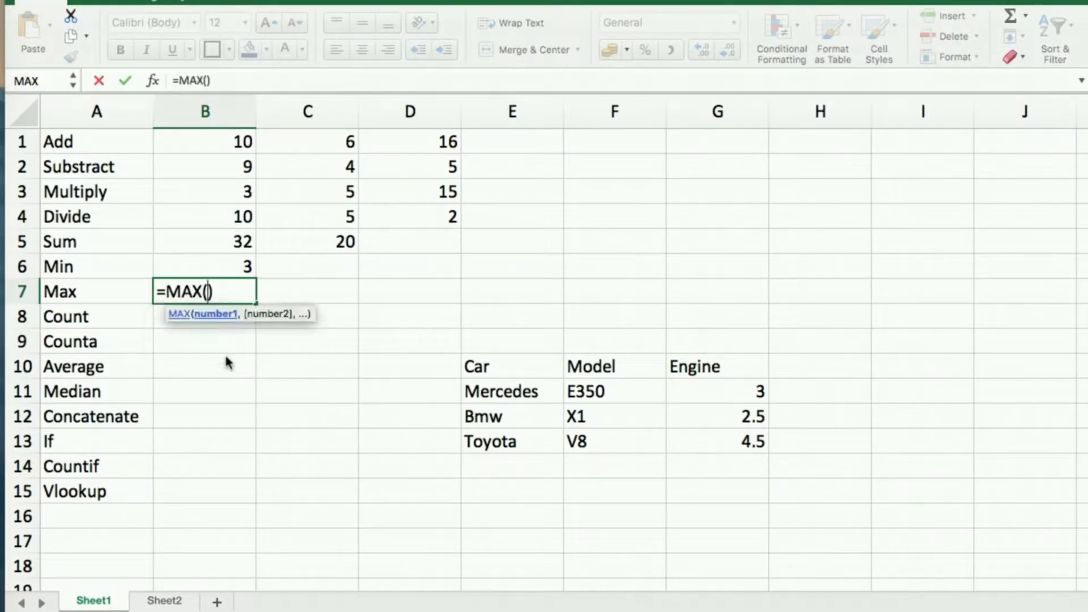
click(242, 142)
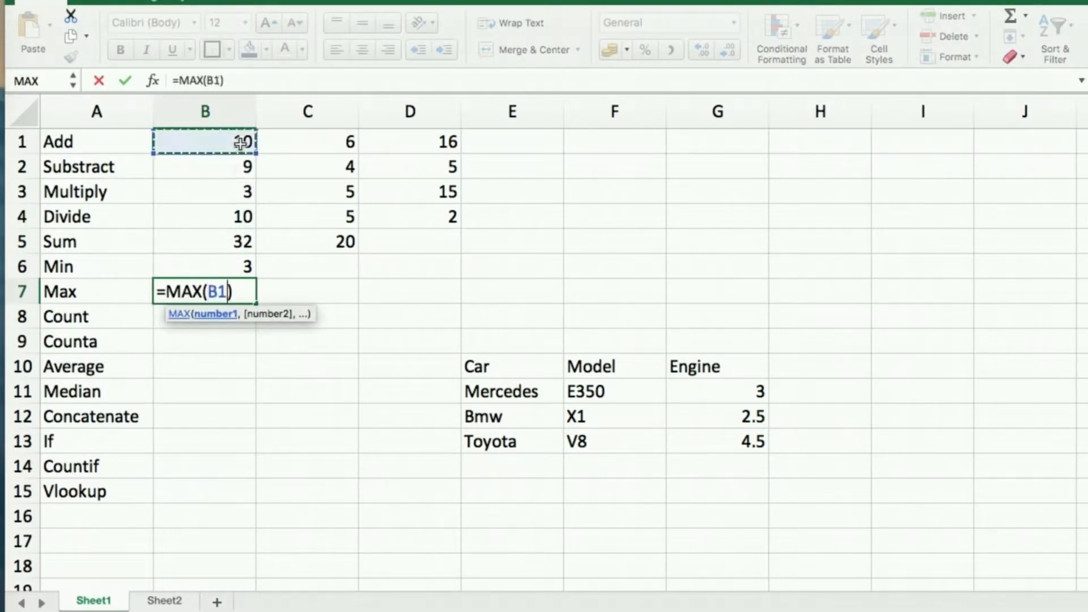
shift+click(242, 245)
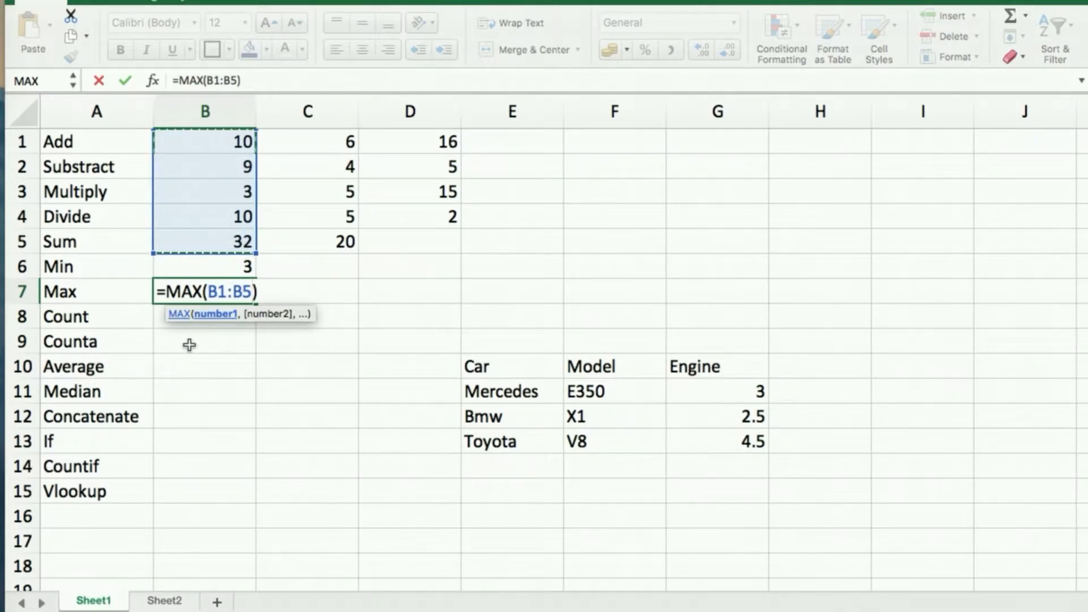
key(Return)
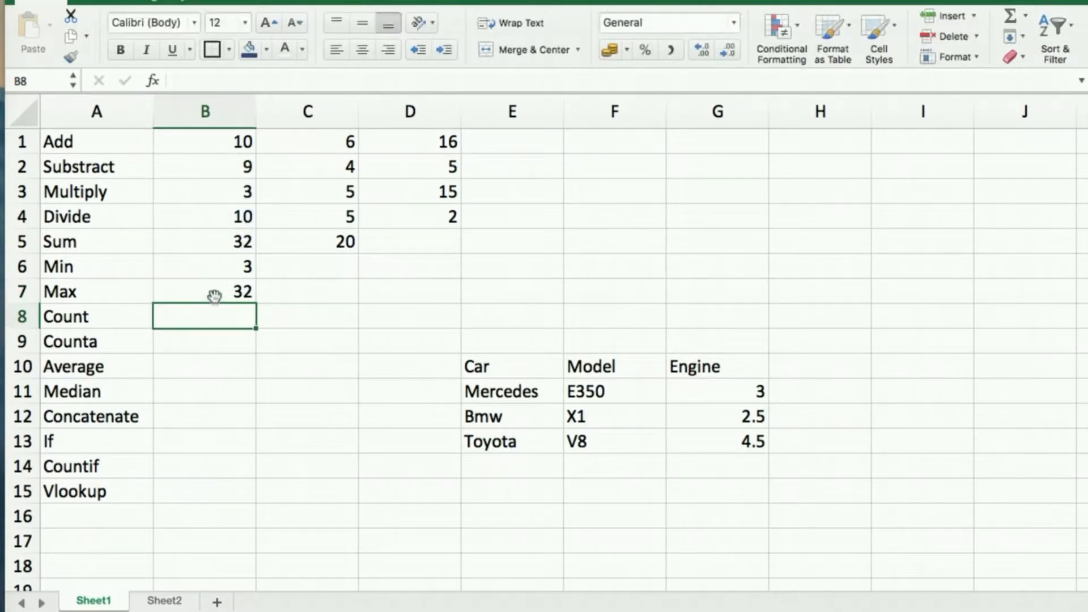
click(220, 290)
click(235, 244)
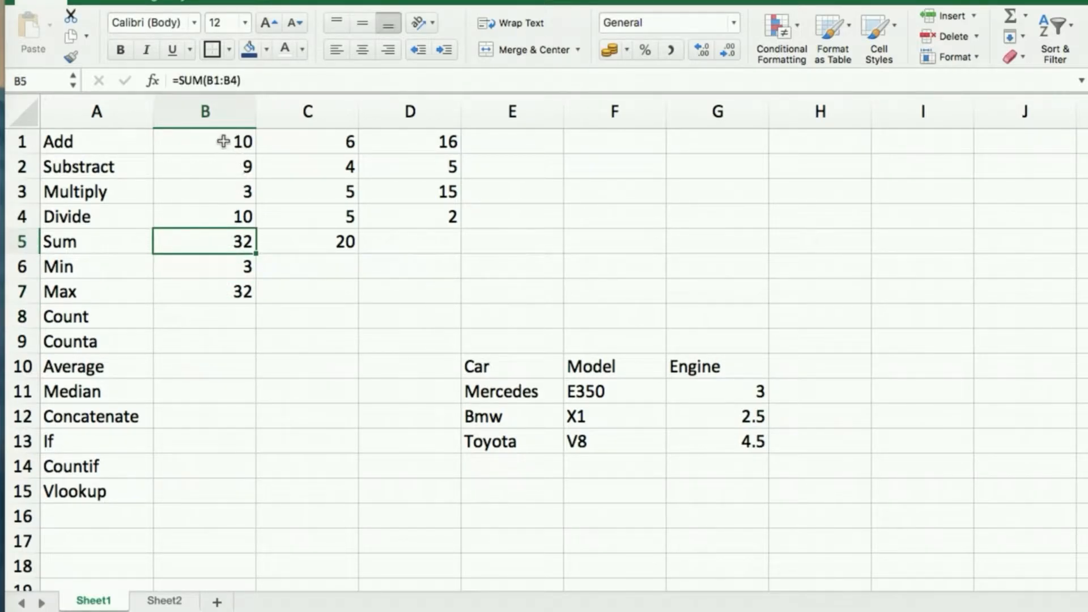
click(228, 311)
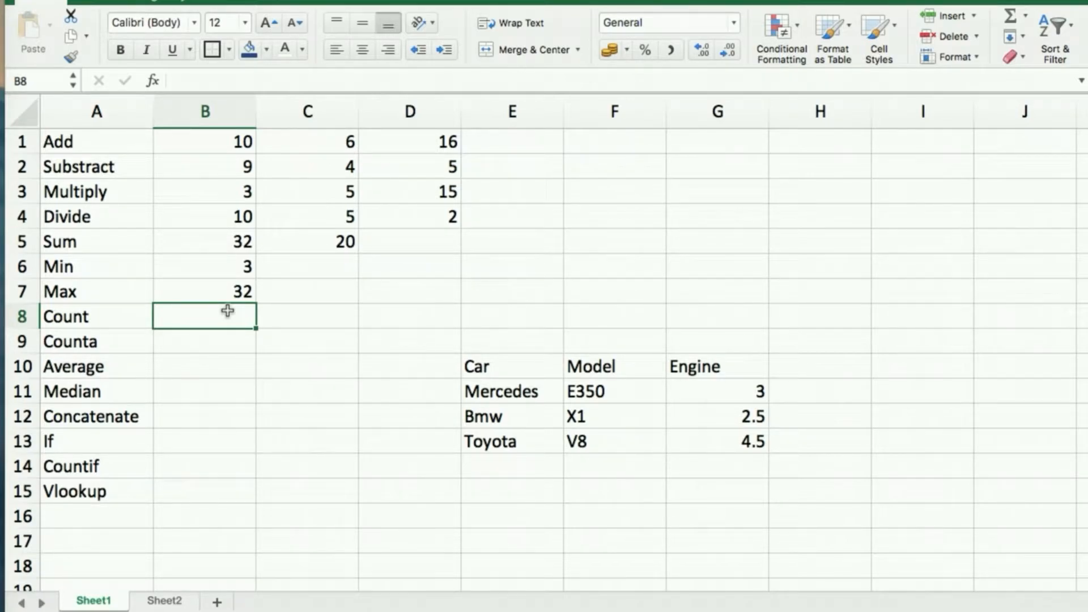
Enter =COUNT(B1:B7) in B8, returning 7.
click(222, 143)
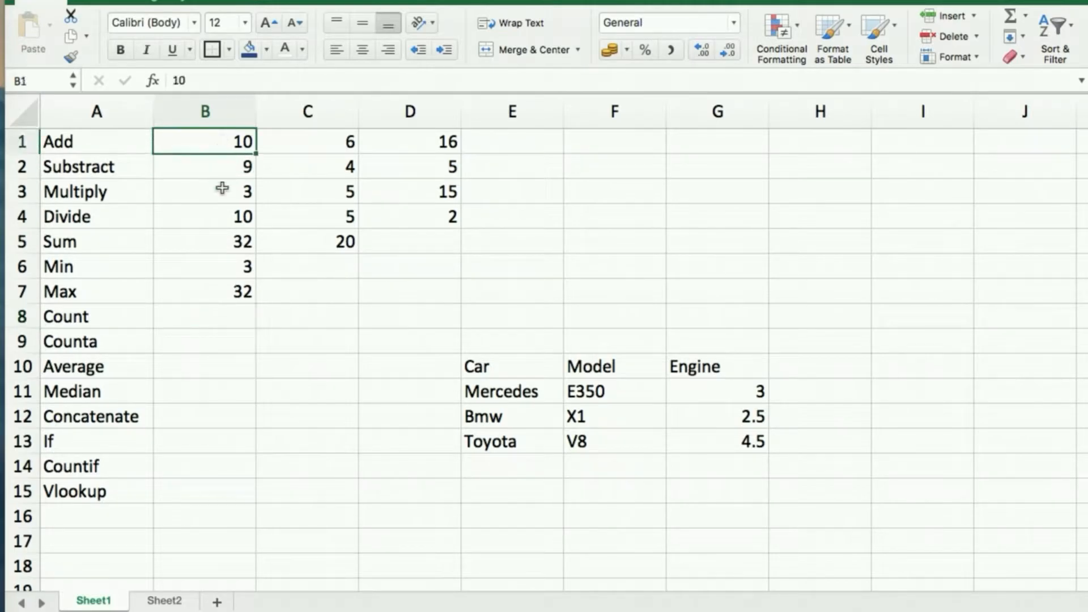
click(222, 292)
click(217, 316)
text(=coun)
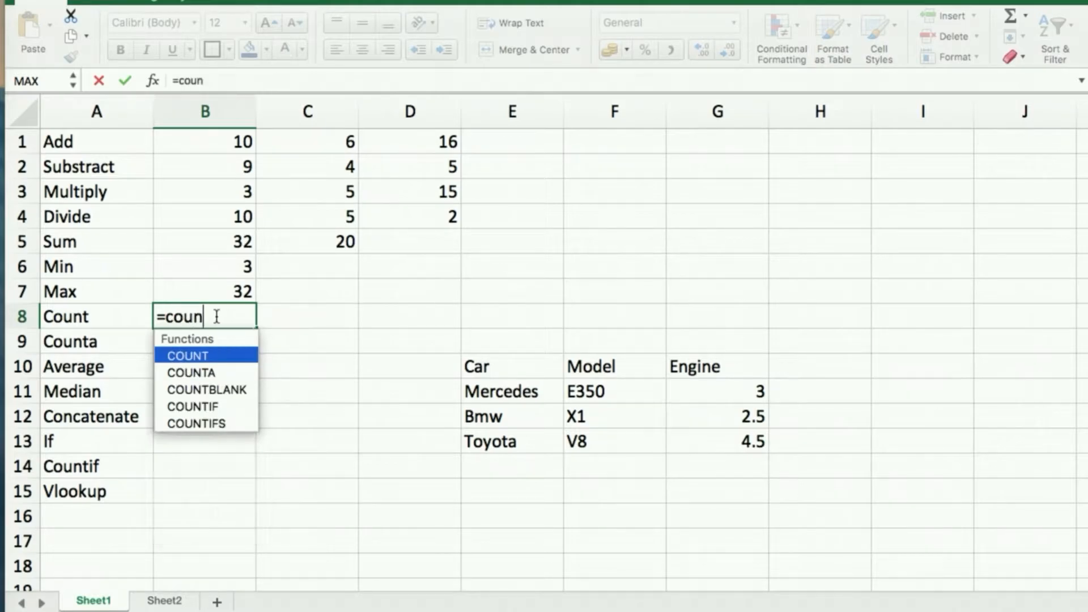
key(Tab)
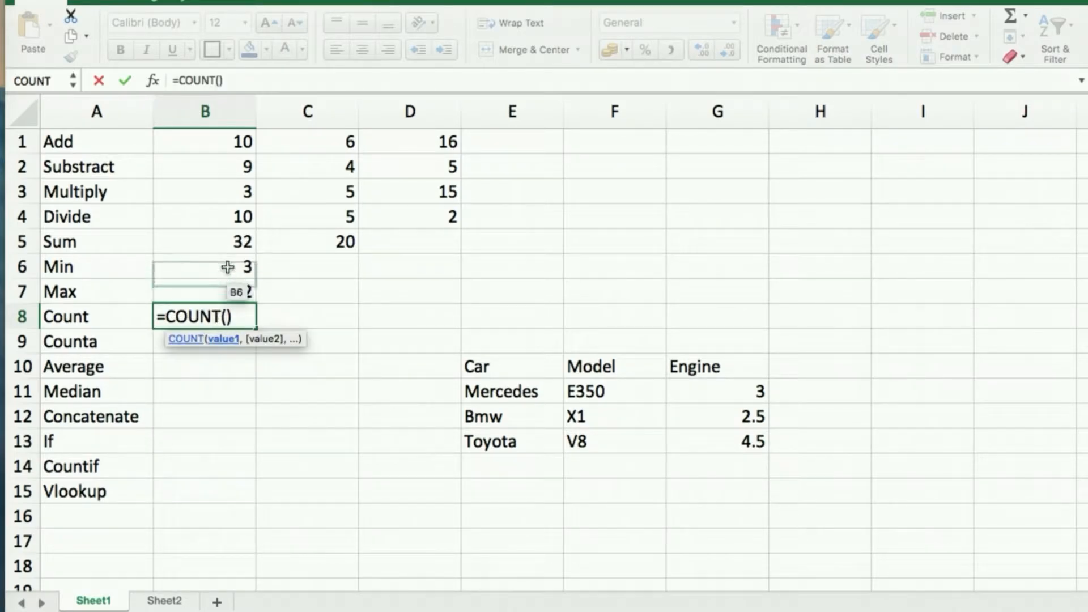
click(231, 162)
click(229, 146)
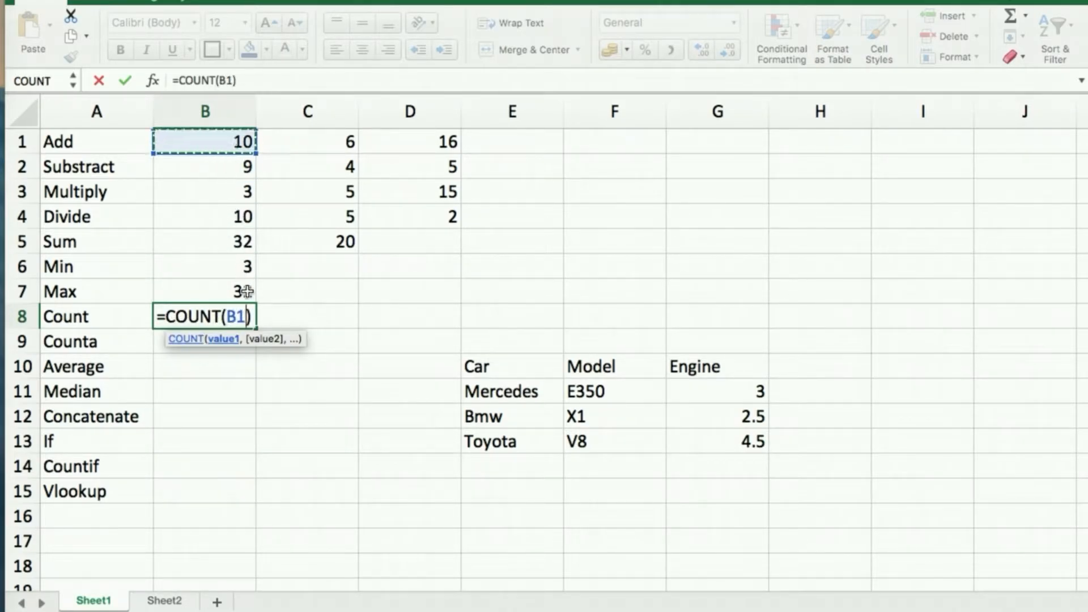
shift+click(242, 291)
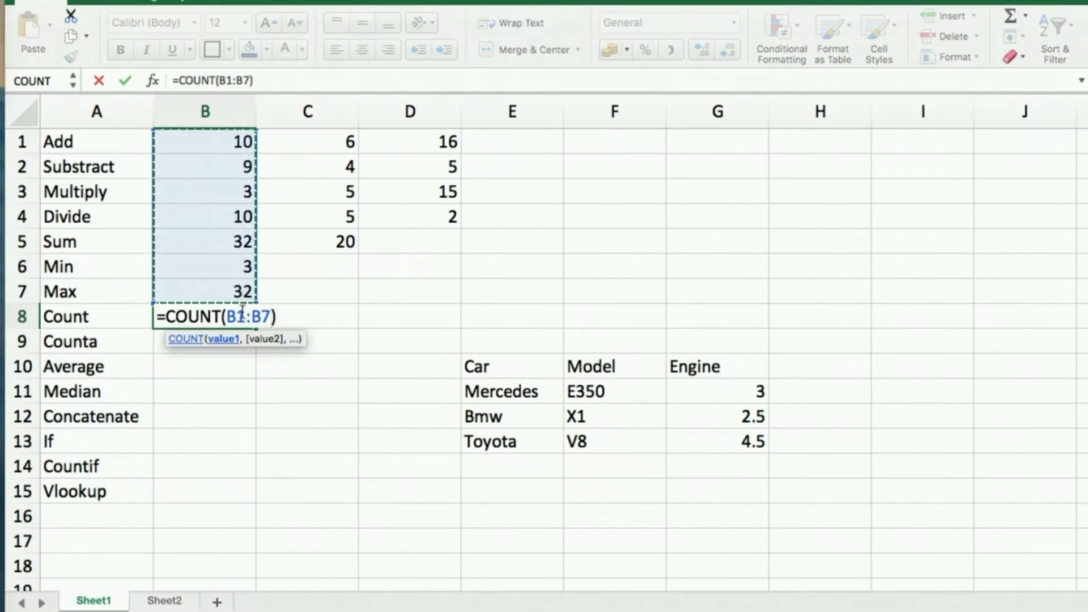
key(Return)
Highlight B1:B7 to show which cells COUNT counted.
click(209, 316)
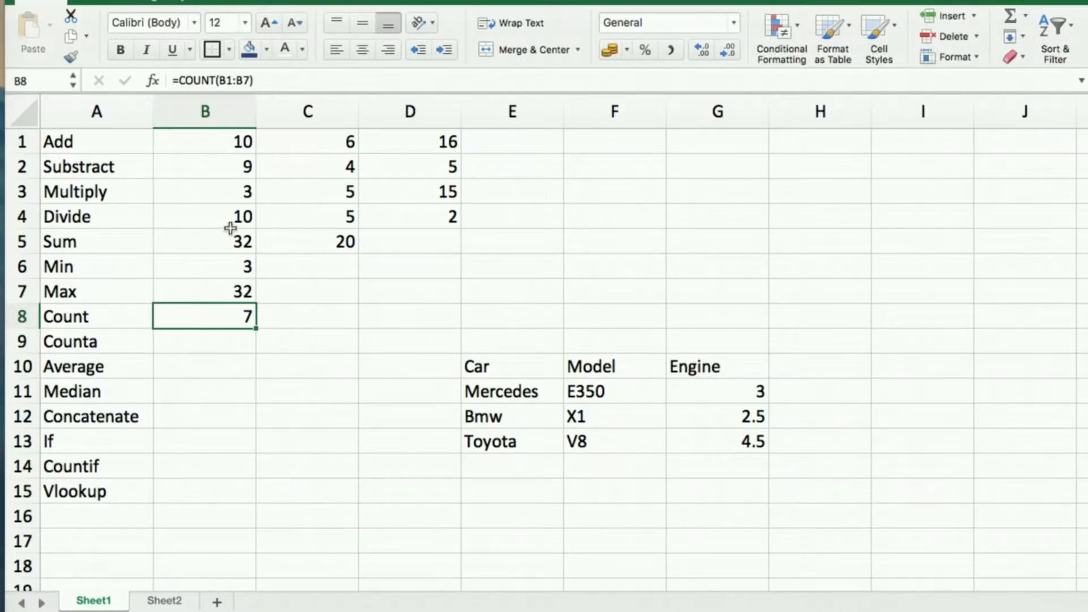
click(219, 142)
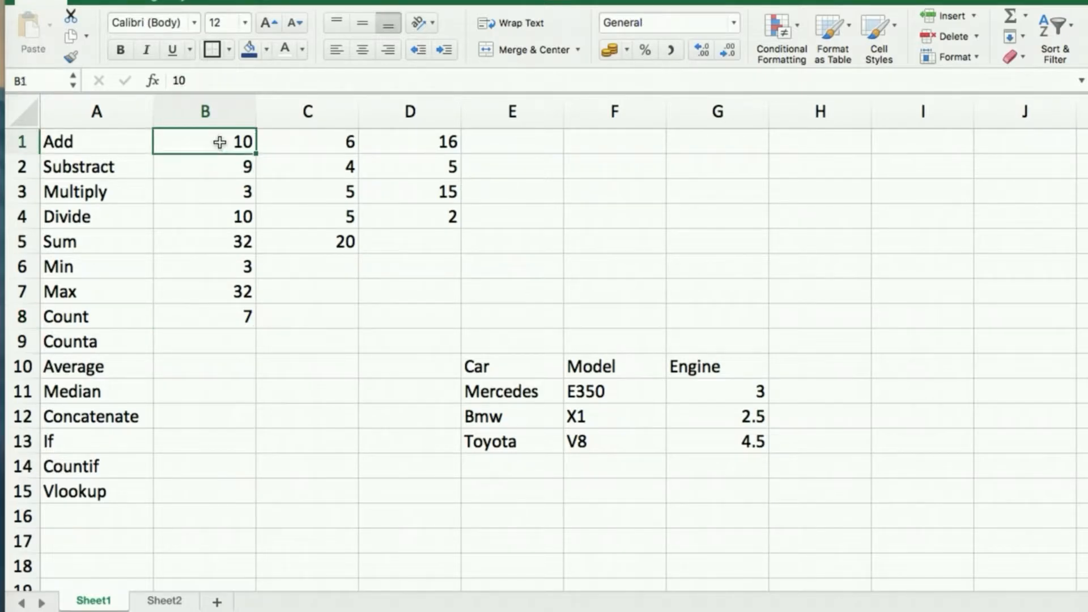
shift+click(226, 291)
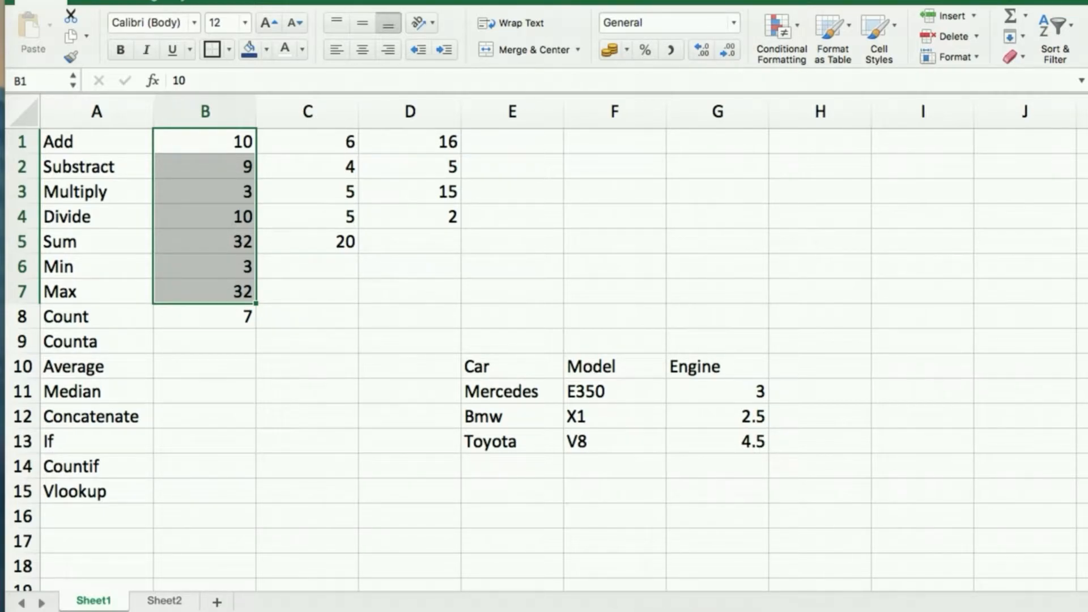
click(227, 313)
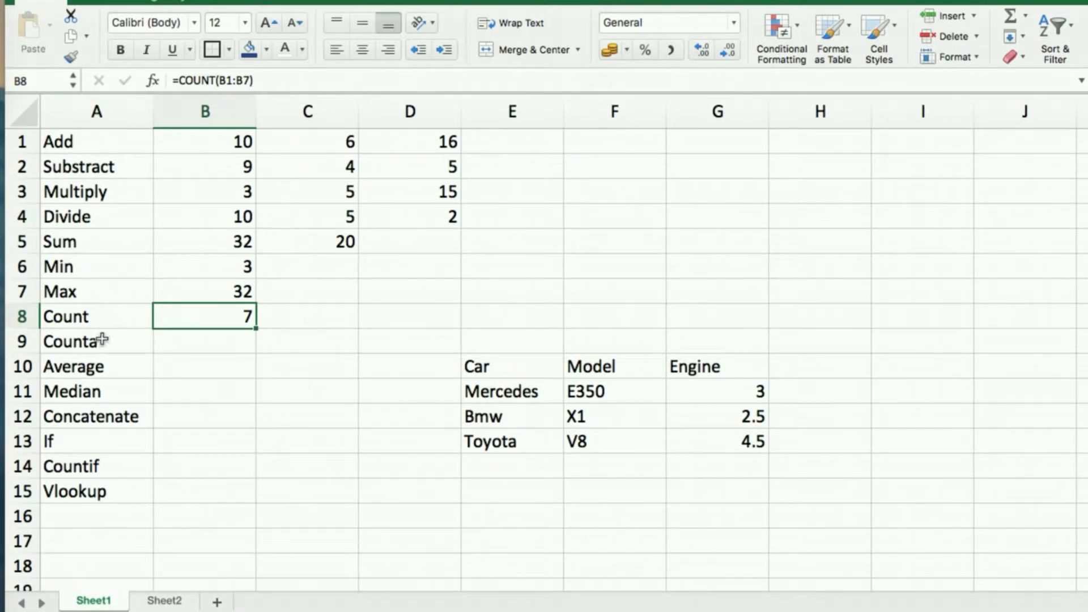
click(180, 342)
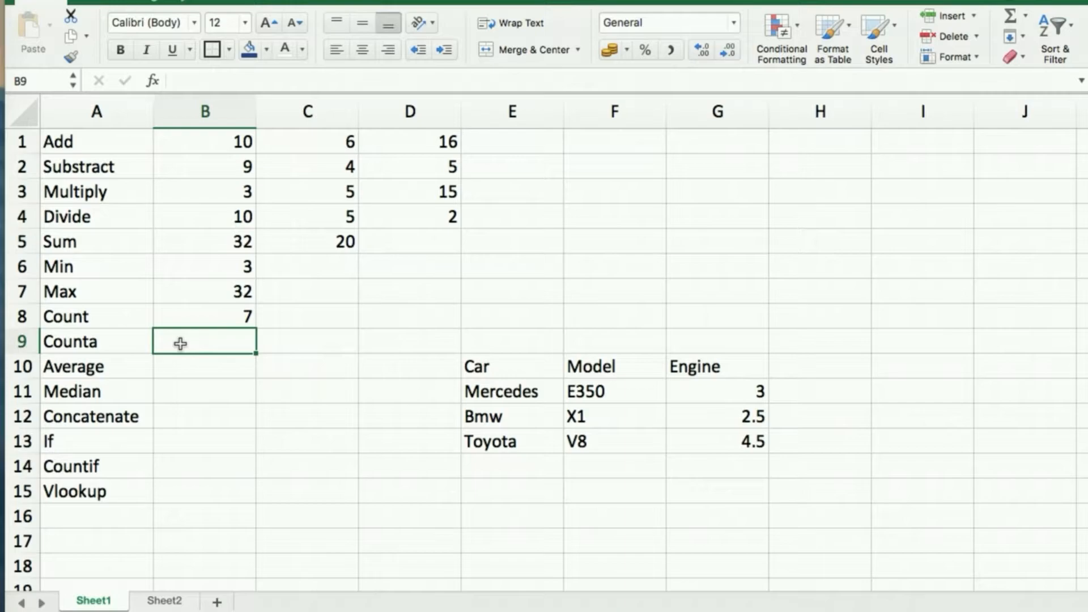
Enter a COUNTA formula over A1:A8 in B9.
text(=counta)
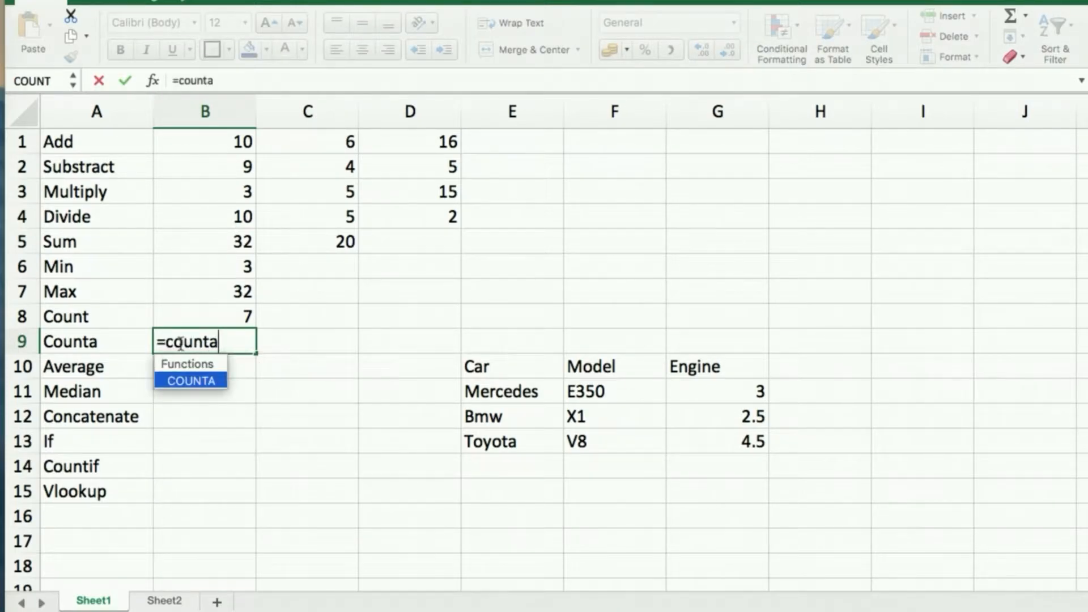
key(Tab)
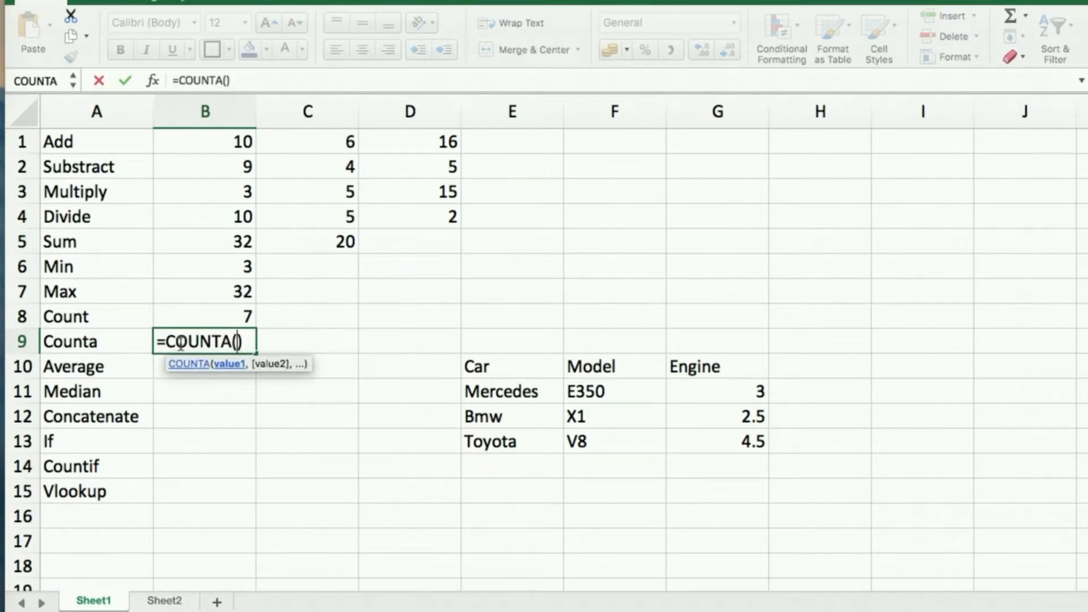
click(58, 141)
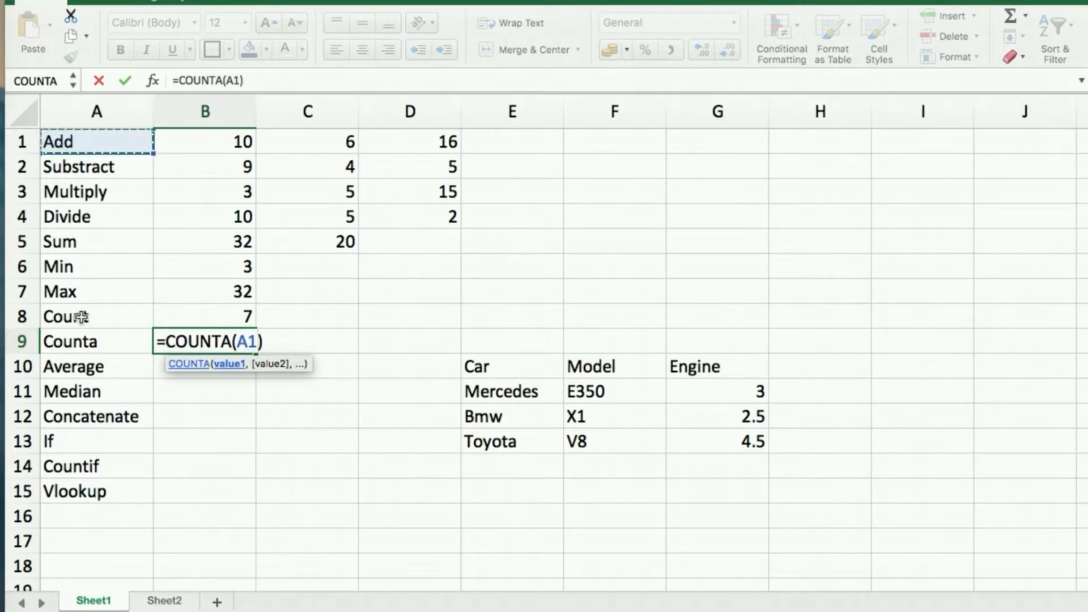
shift+click(83, 316)
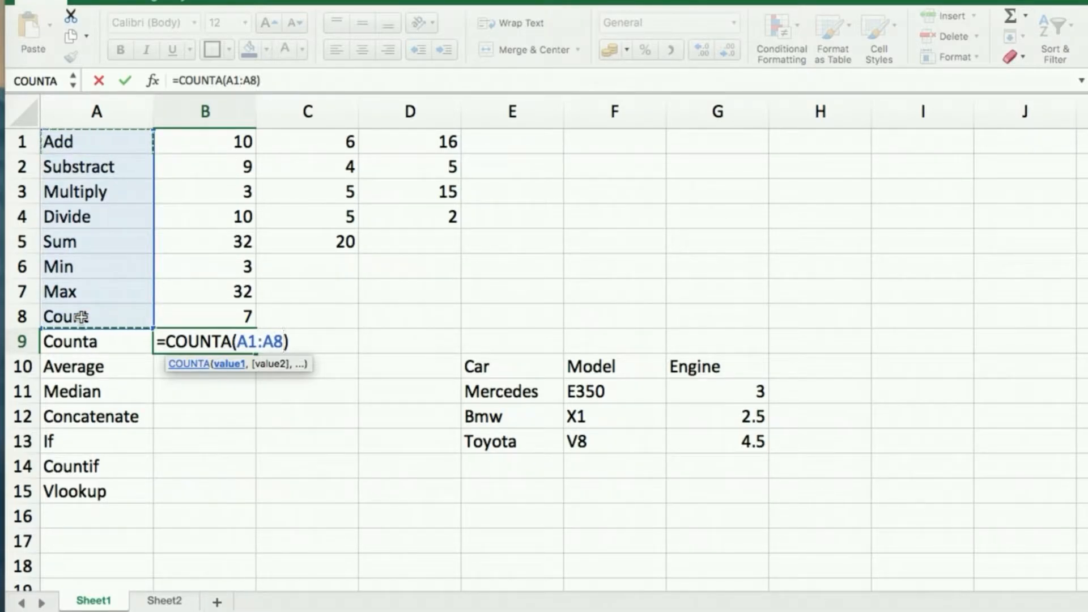
key(Return)
click(226, 338)
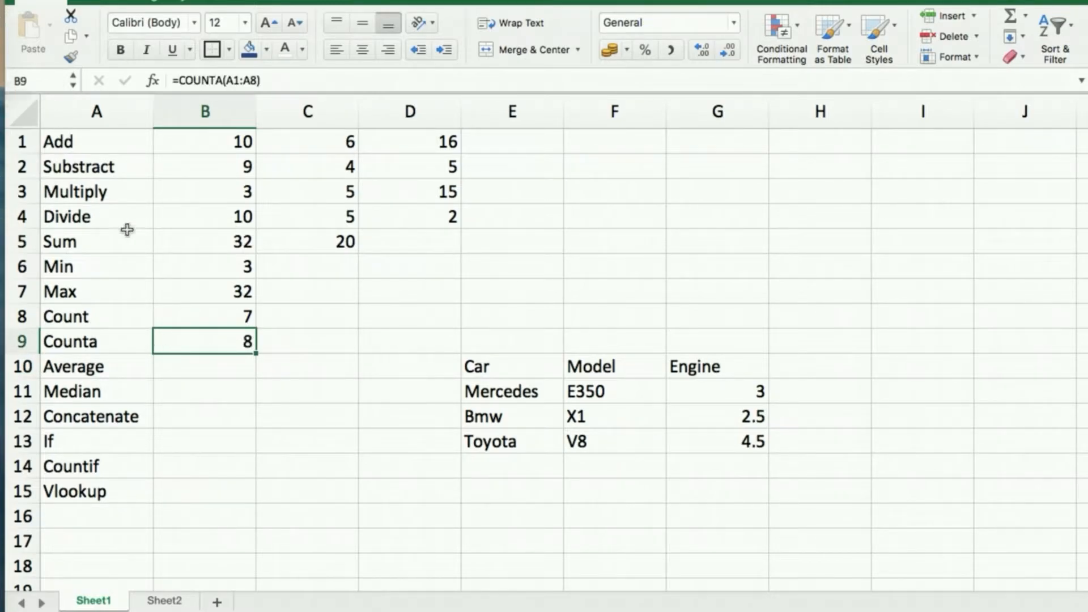
Switch B9 to =COUNT(A1:A8), which returns 0.
double_click(223, 341)
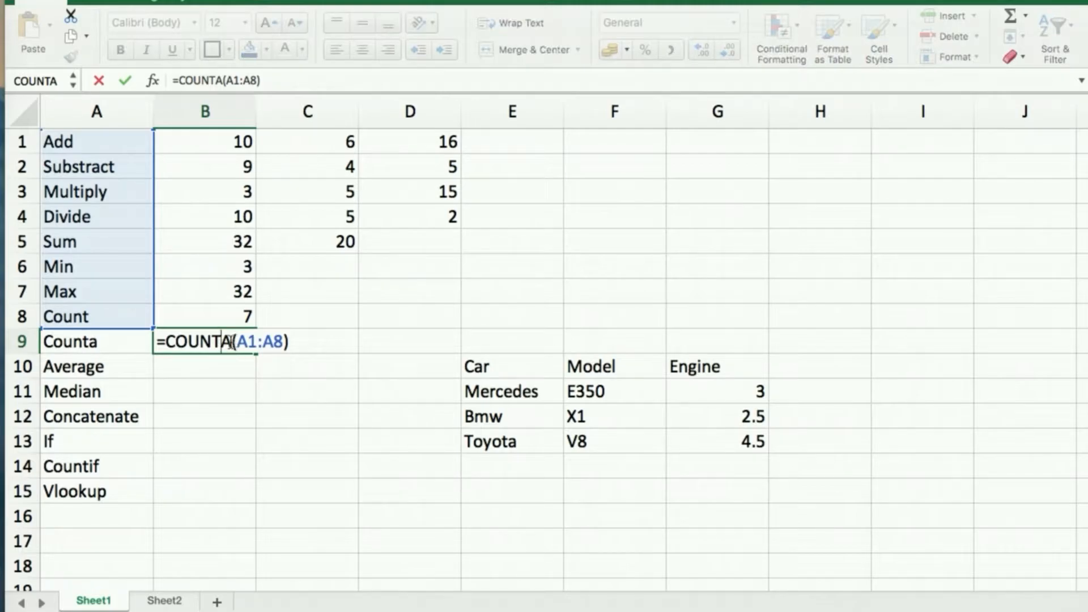
key(BackSpace)
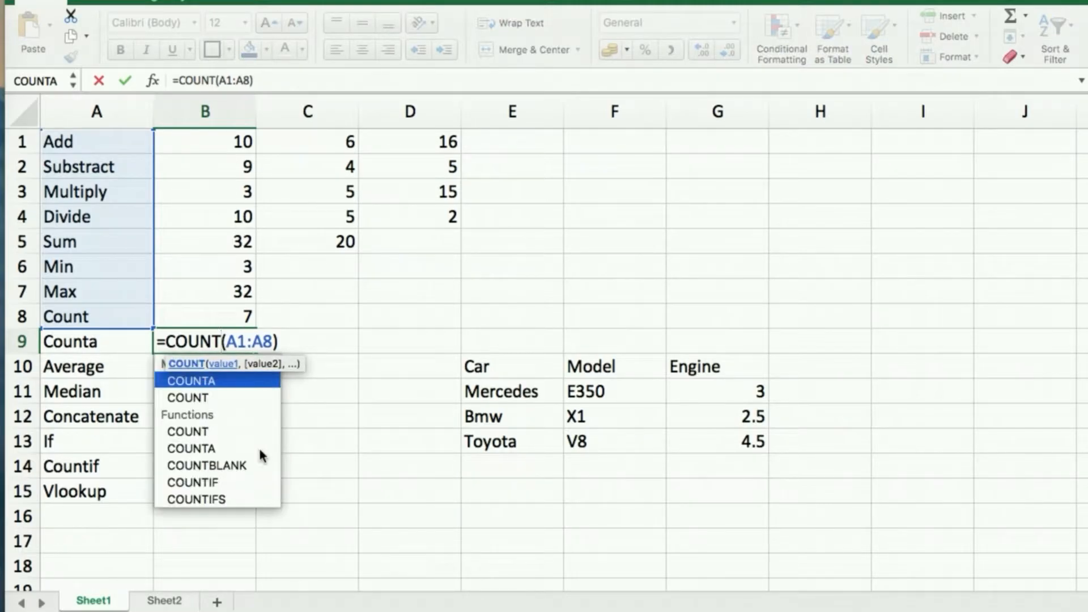
key(Return)
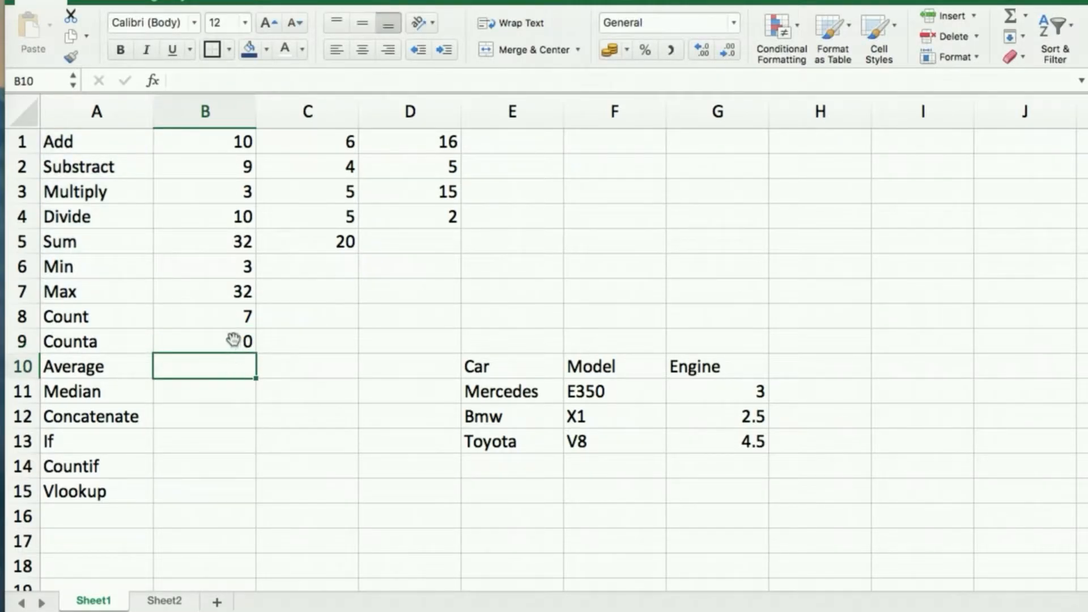
click(233, 343)
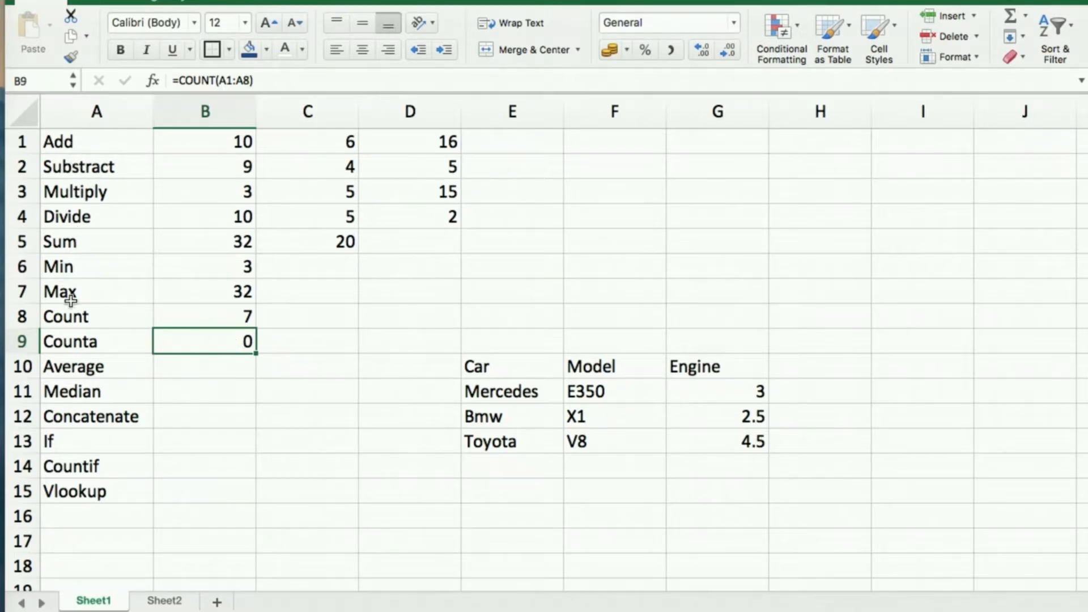
Correct B9 to =COUNTA(A1:A8), removing the stray parenthesis, so it shows 8.
double_click(205, 347)
text(a)
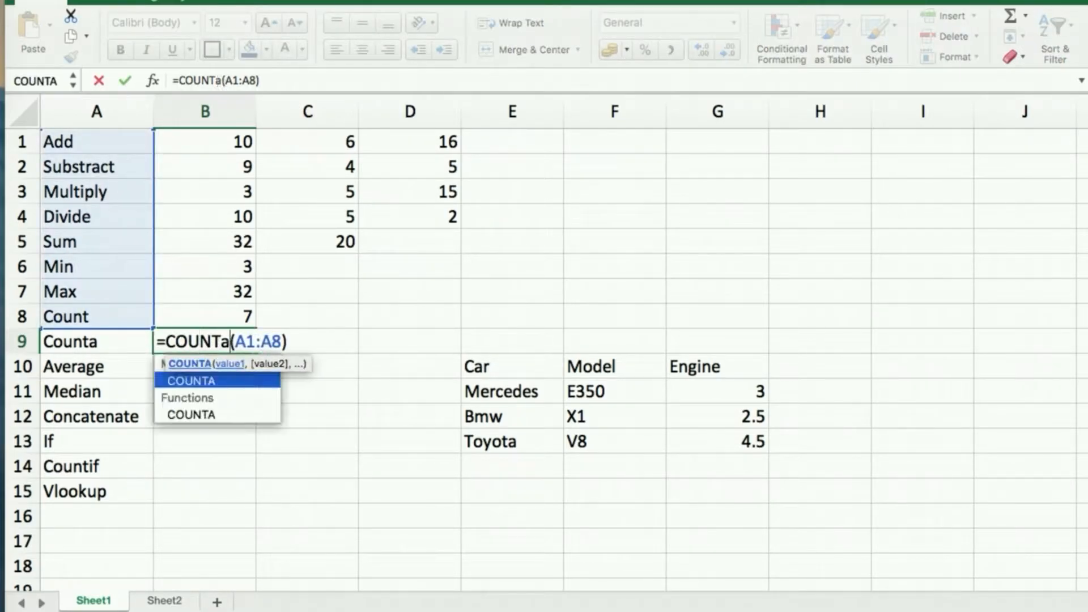
key(Tab)
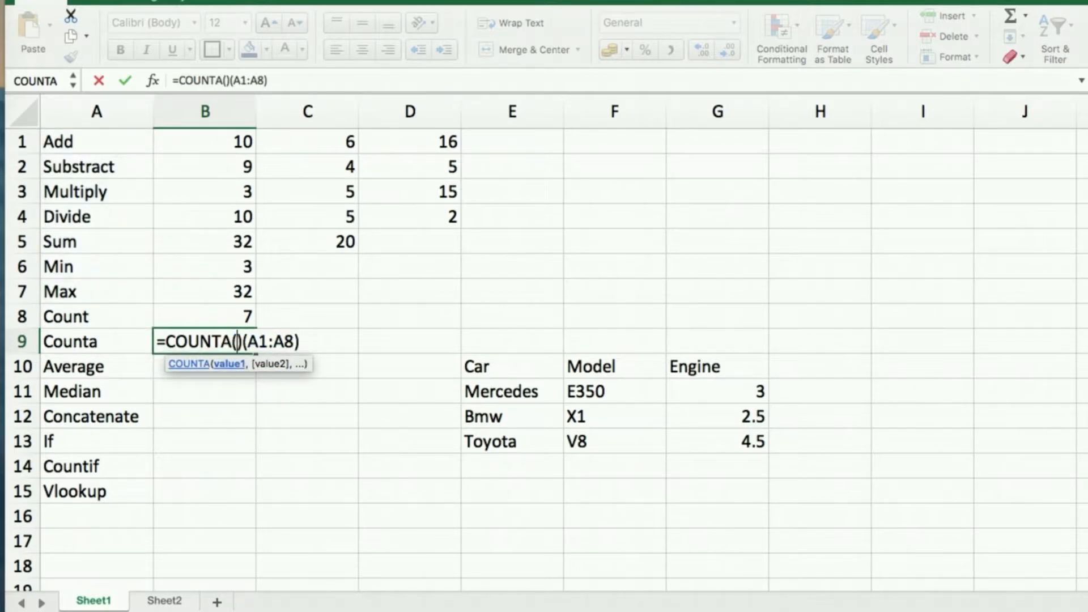
key(BackSpace)
key(Delete)
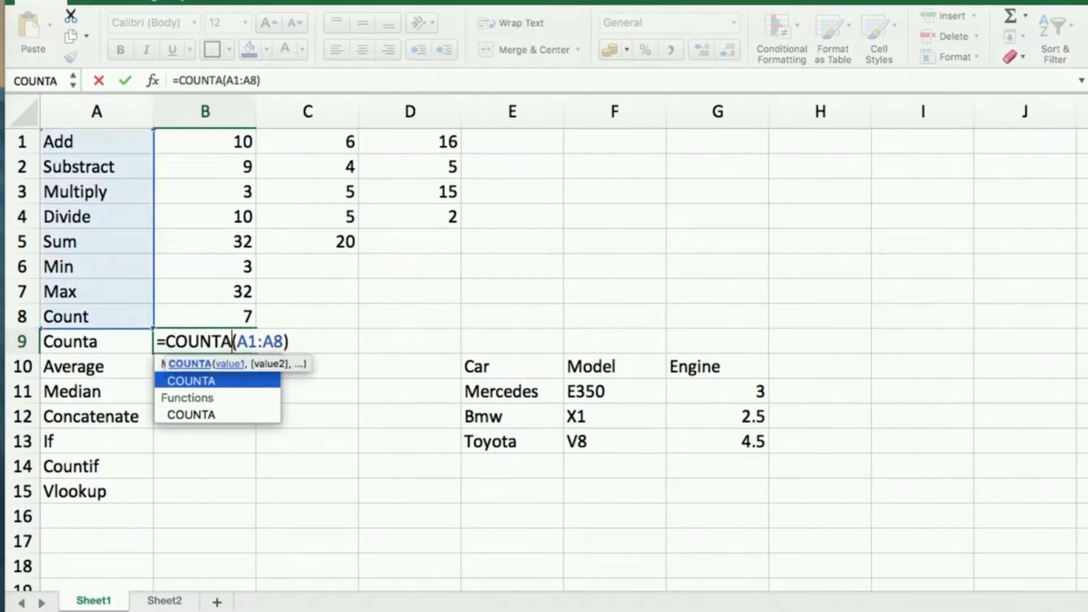
key(Return)
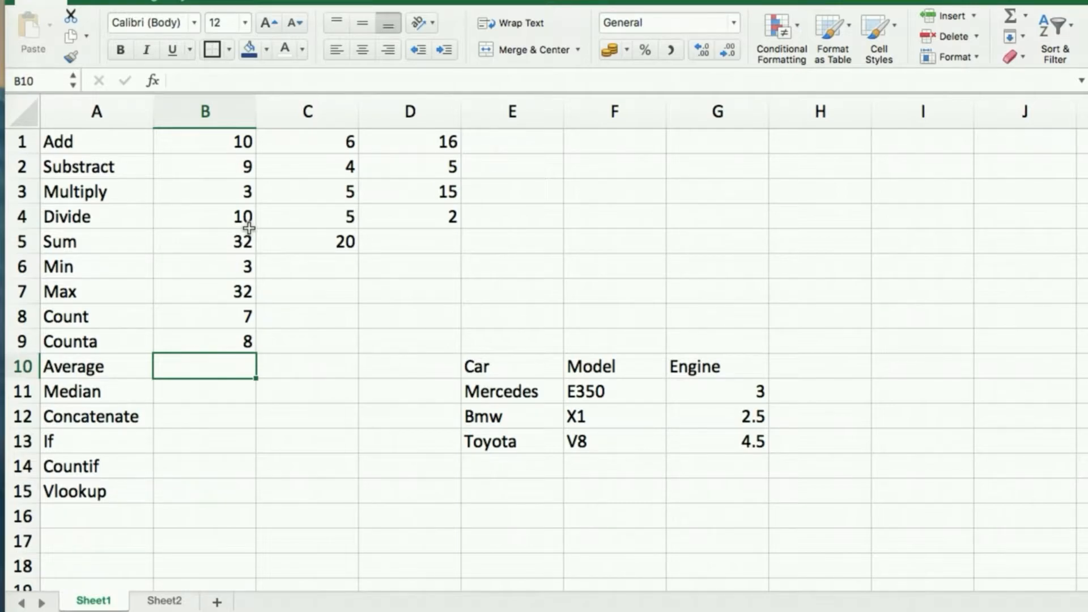
Enter =AVERAGE(B1:B9) in B10 using the AVERAGE autocomplete.
text(=ave)
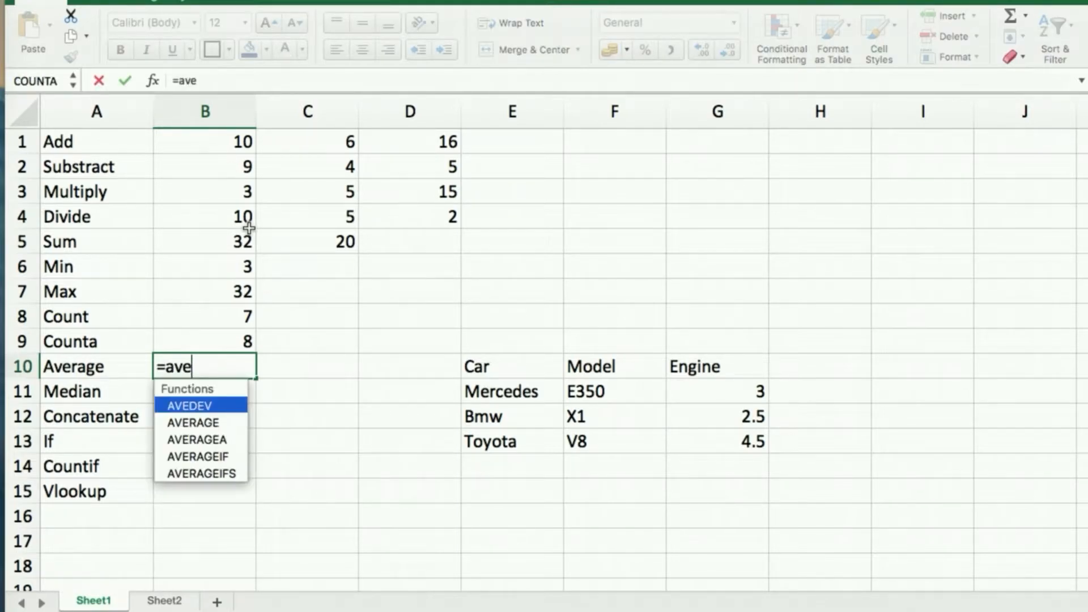
key(Down)
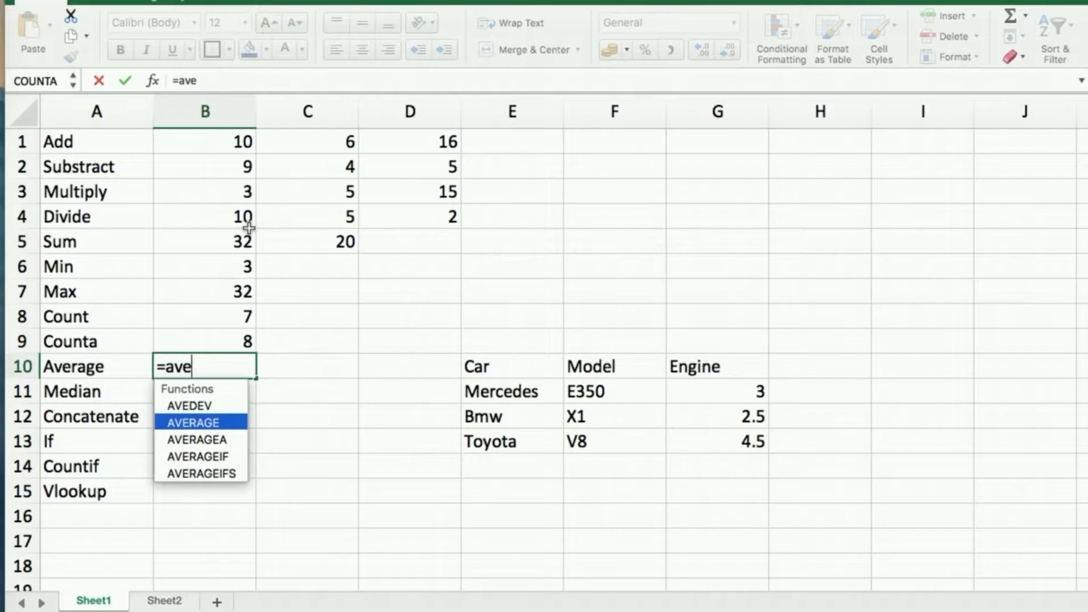
key(Tab)
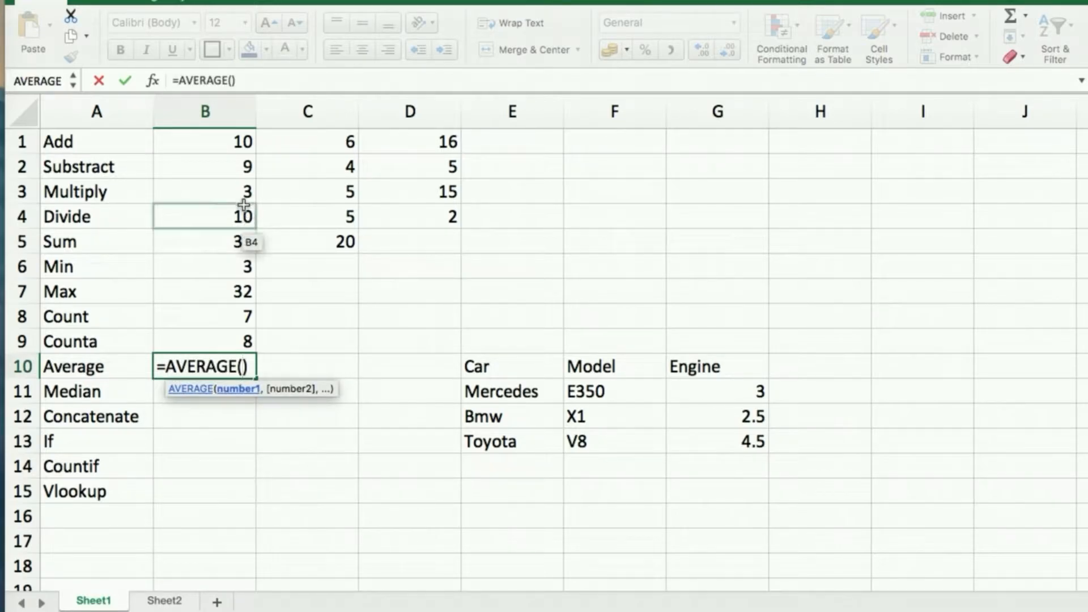
click(233, 142)
drag(238, 213, 236, 342)
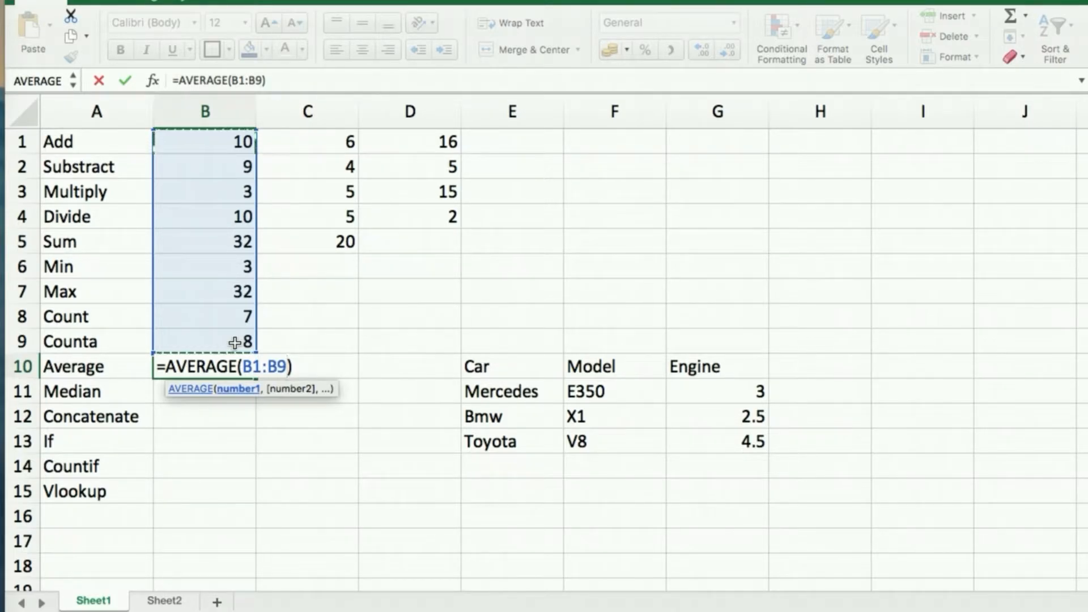
key(Return)
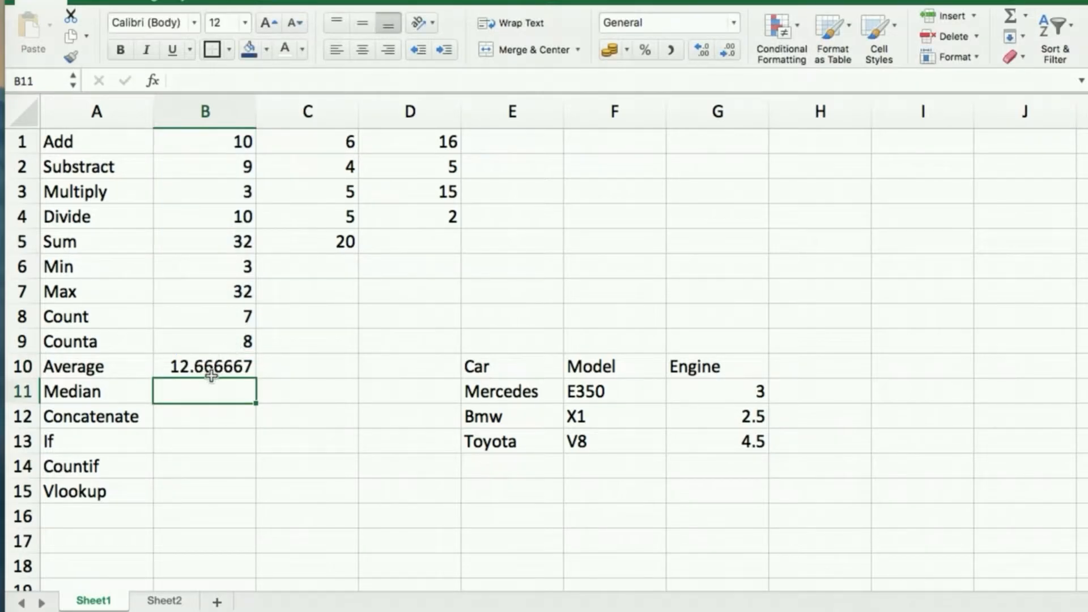
Select B1:B9 to confirm the 12.666667 average in the status bar, then move on to B11.
click(212, 364)
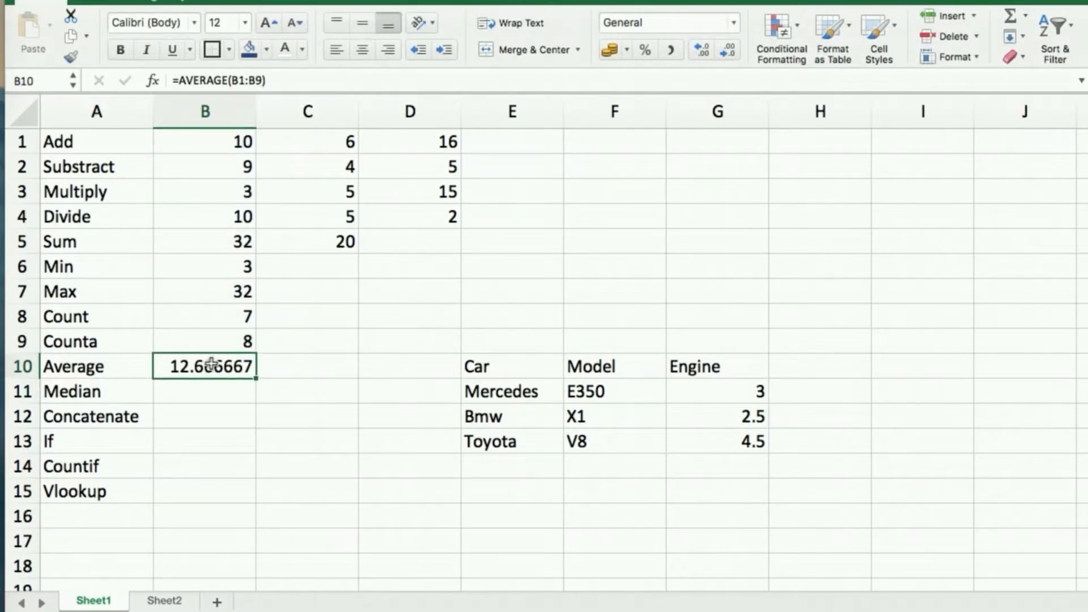
click(231, 146)
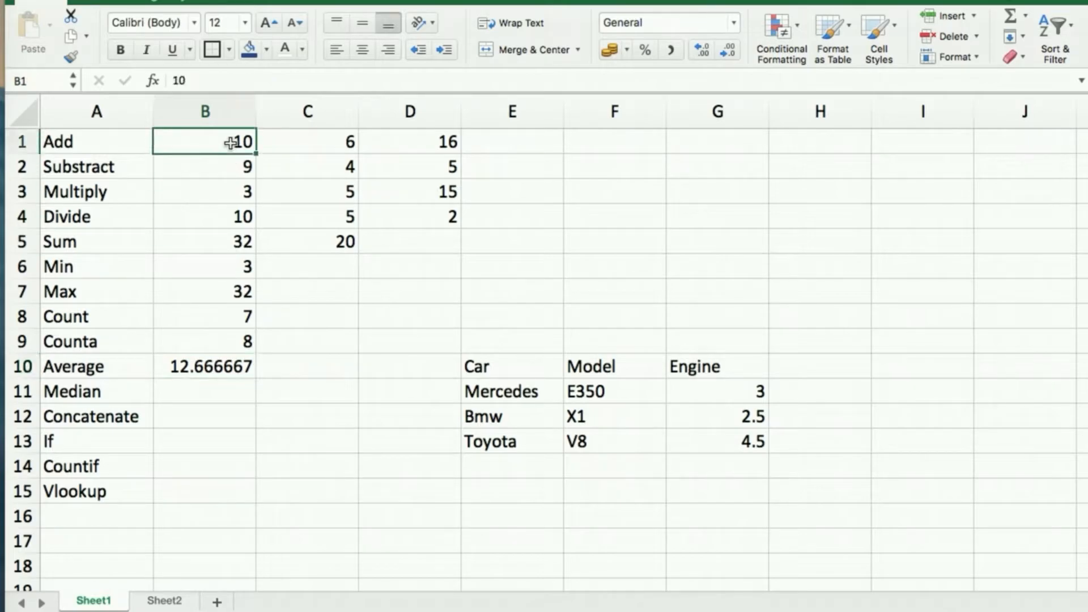
shift+click(230, 342)
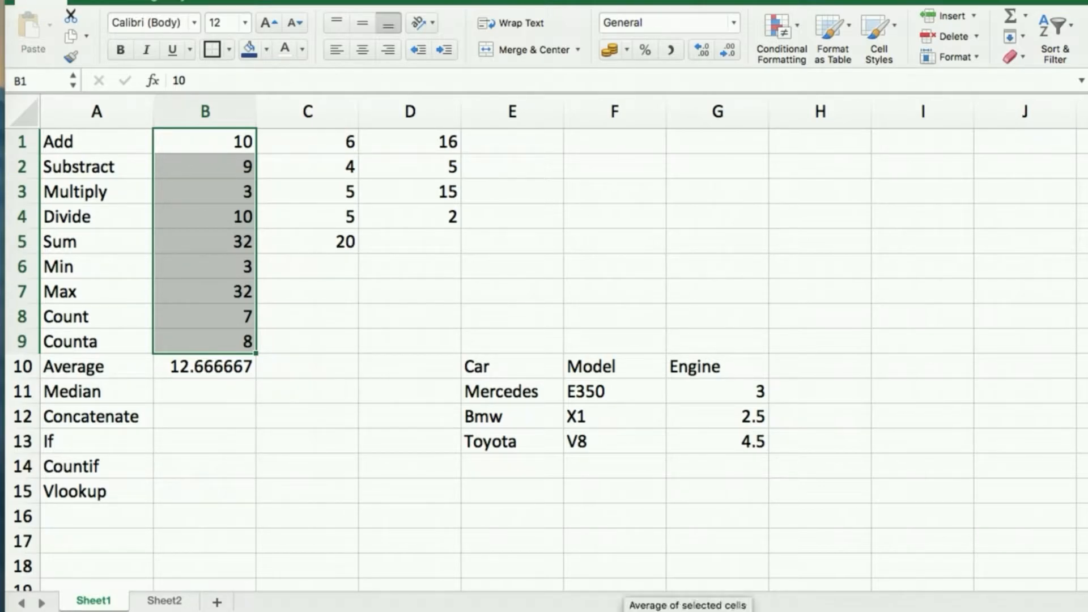
click(207, 366)
click(206, 391)
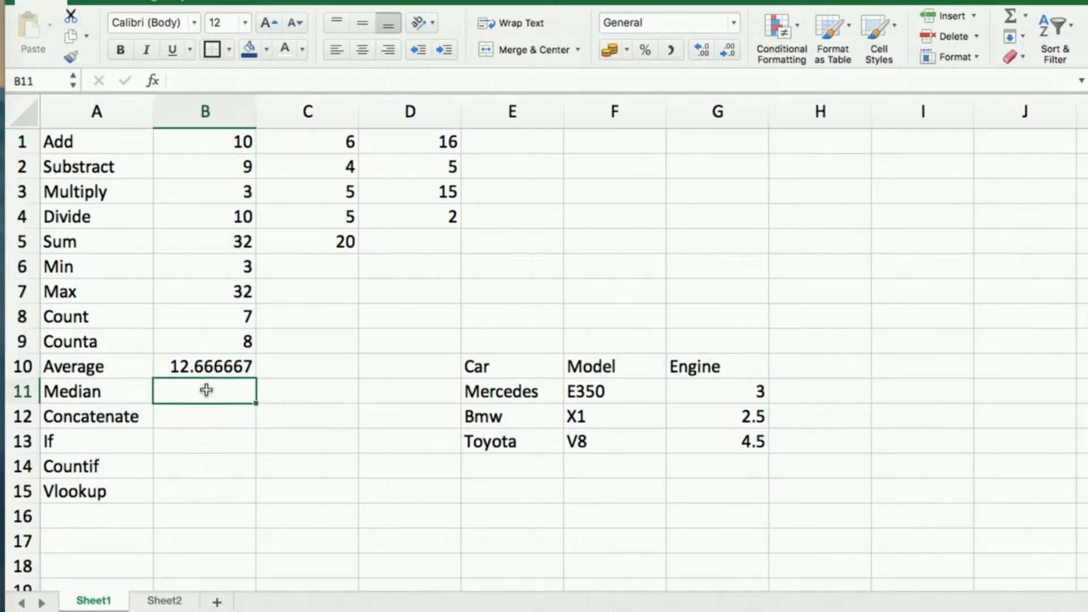
Enter =MEDIAN(C1:C5) in B11.
text(=me)
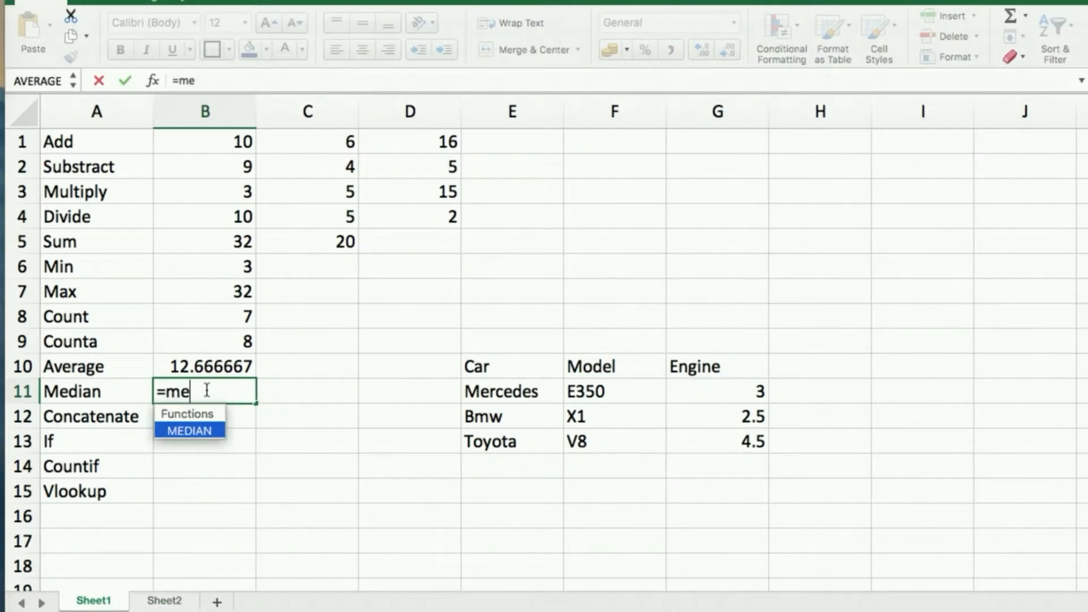
key(Tab)
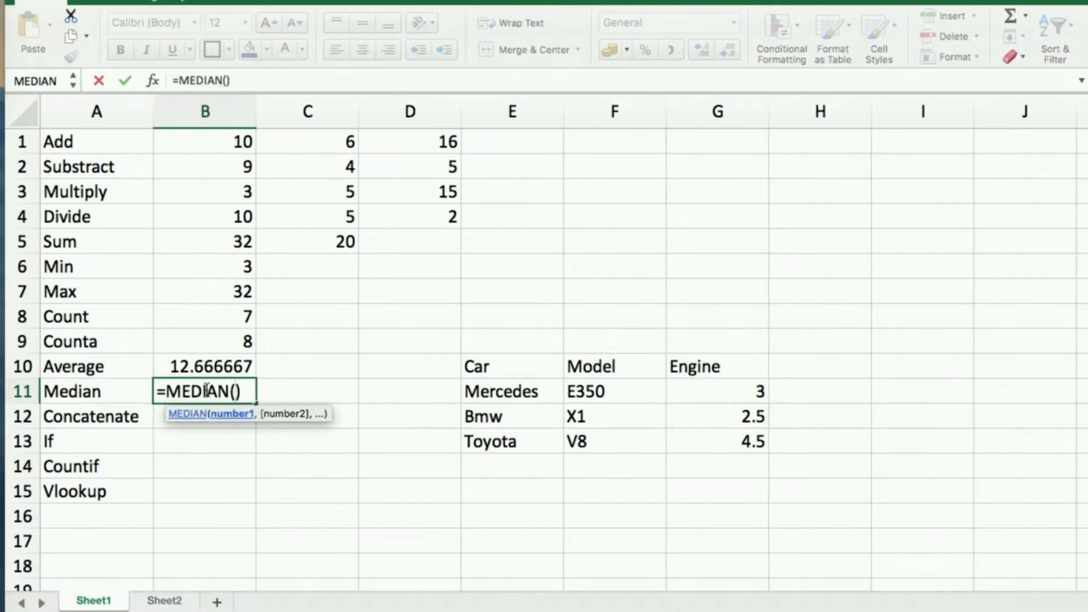
click(342, 141)
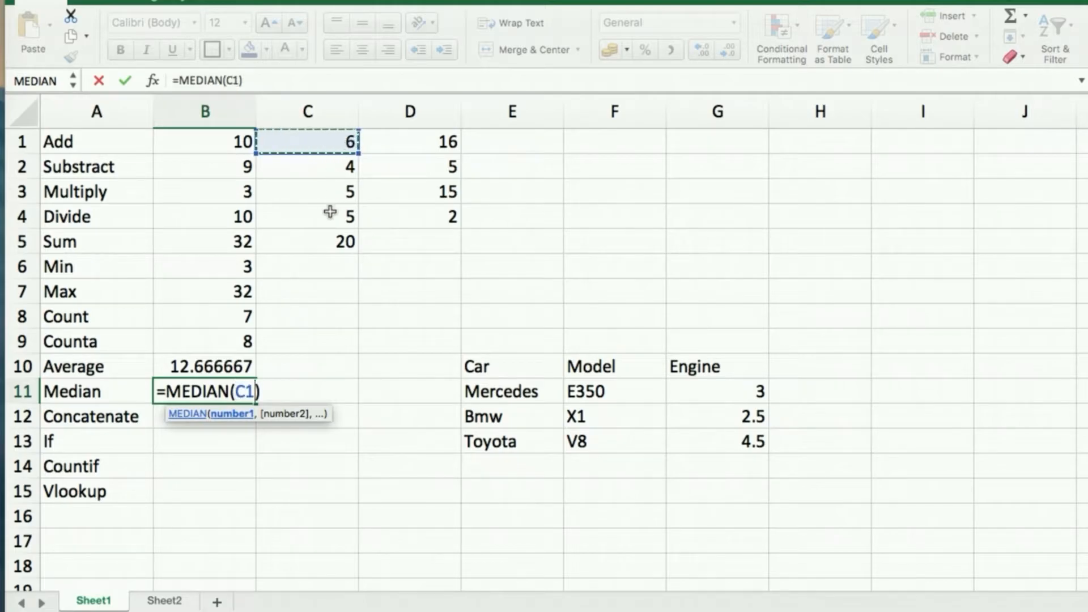
shift+click(322, 242)
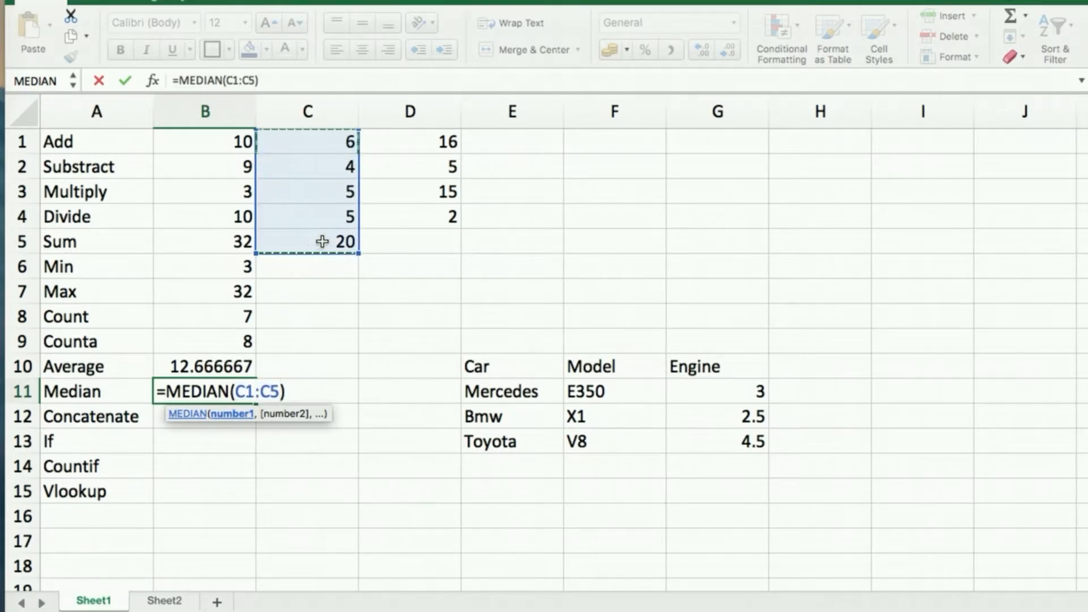
key(Return)
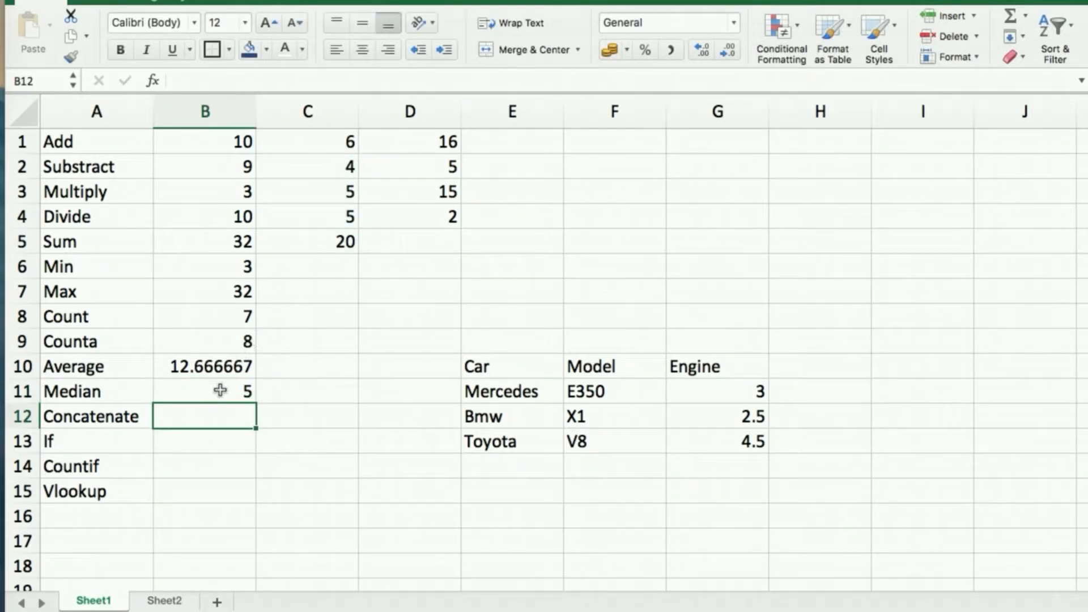
Review B11 against the sum formula in C5, then clear B11.
click(219, 390)
click(343, 240)
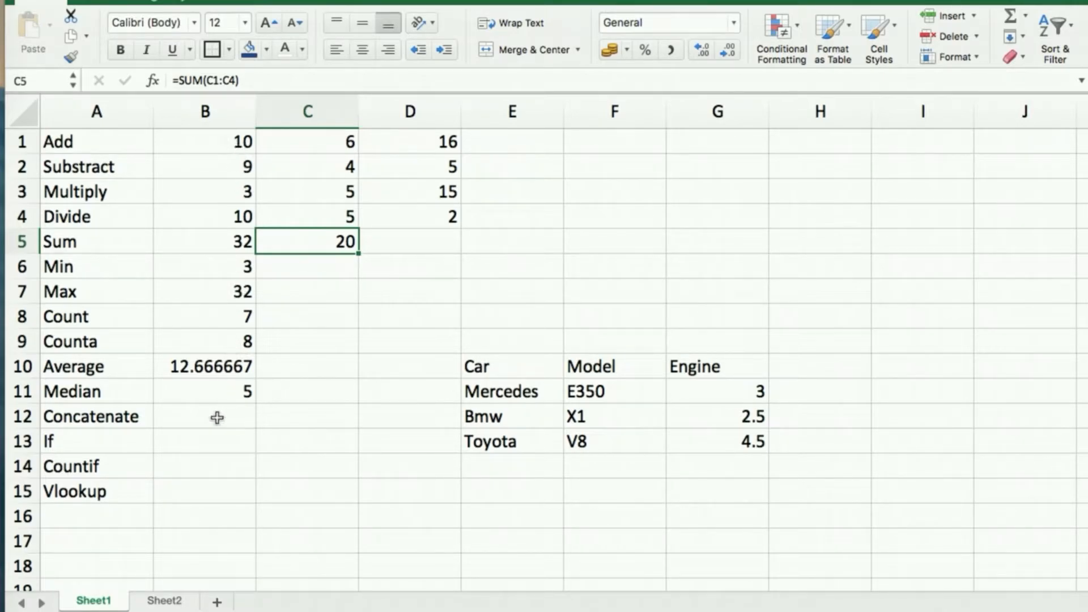
click(219, 394)
key(Delete)
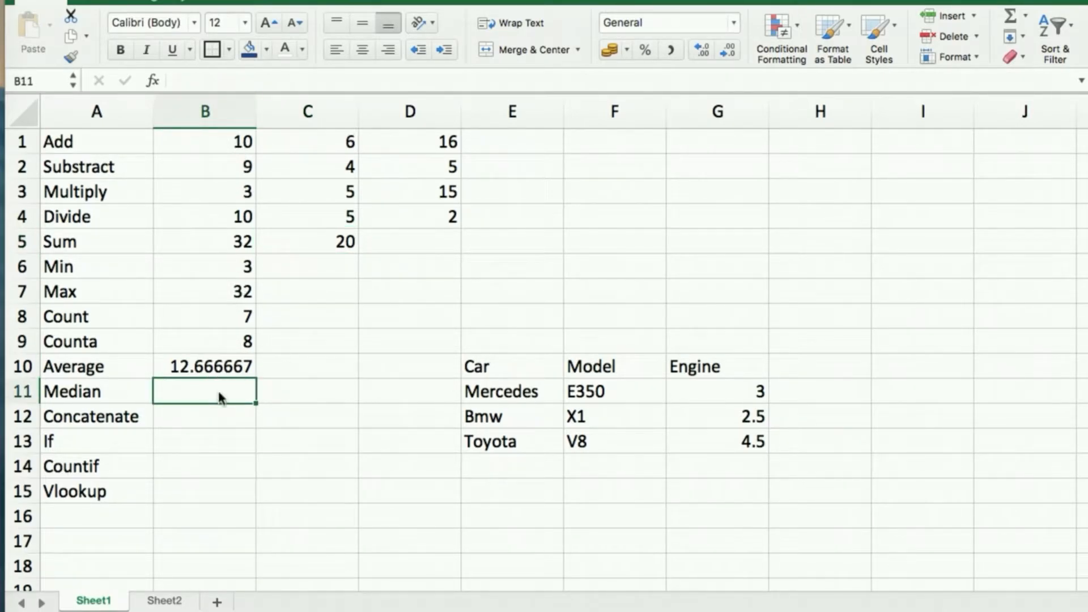
Re-enter B11 as =MEDIAN(B1:B9).
text(=med)
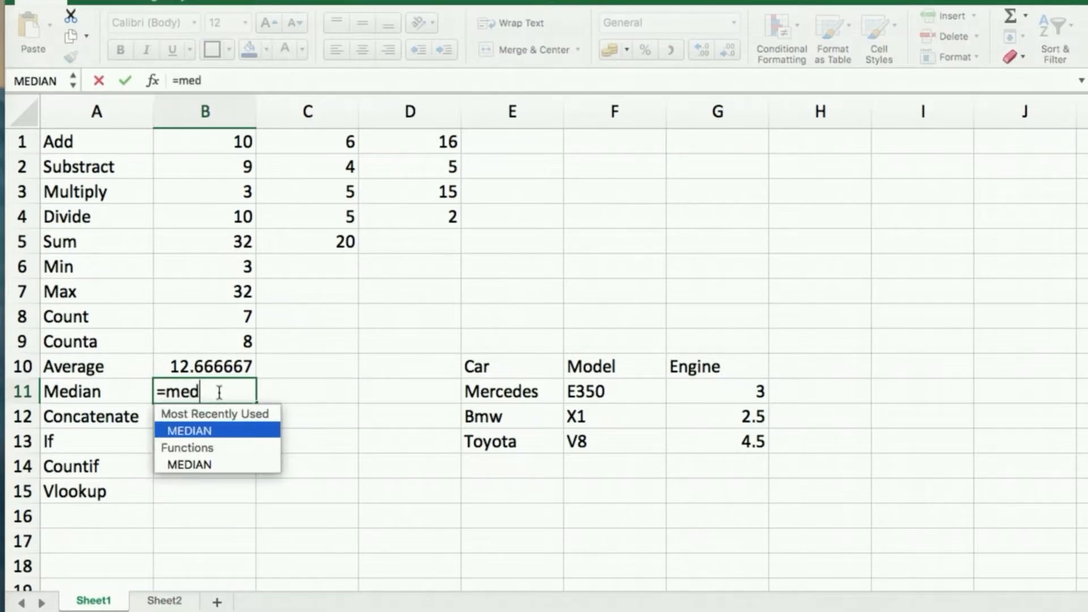
key(Tab)
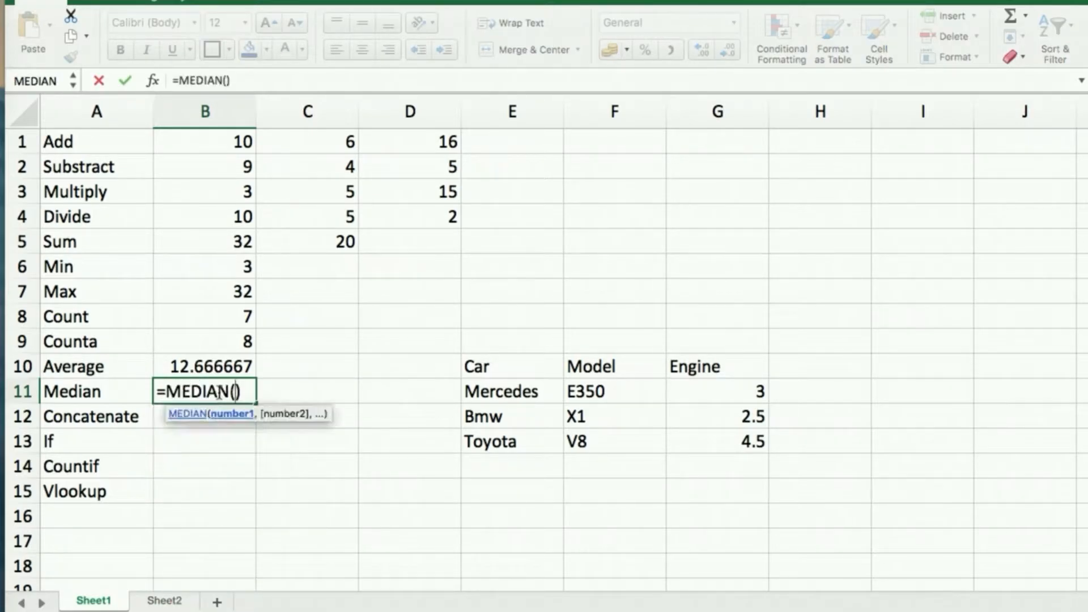
click(220, 144)
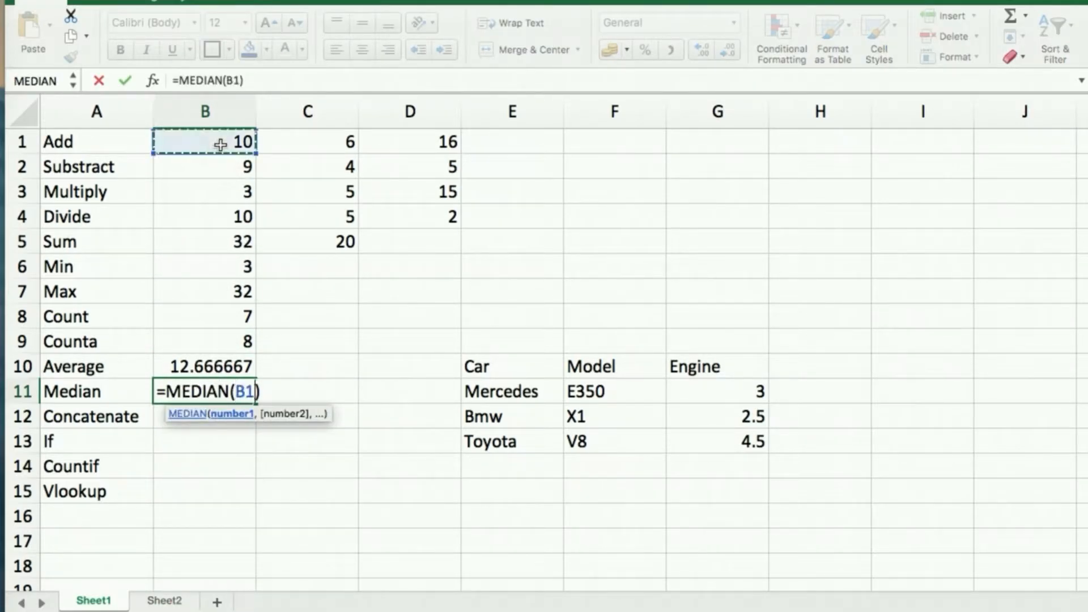
shift+click(230, 346)
key(Return)
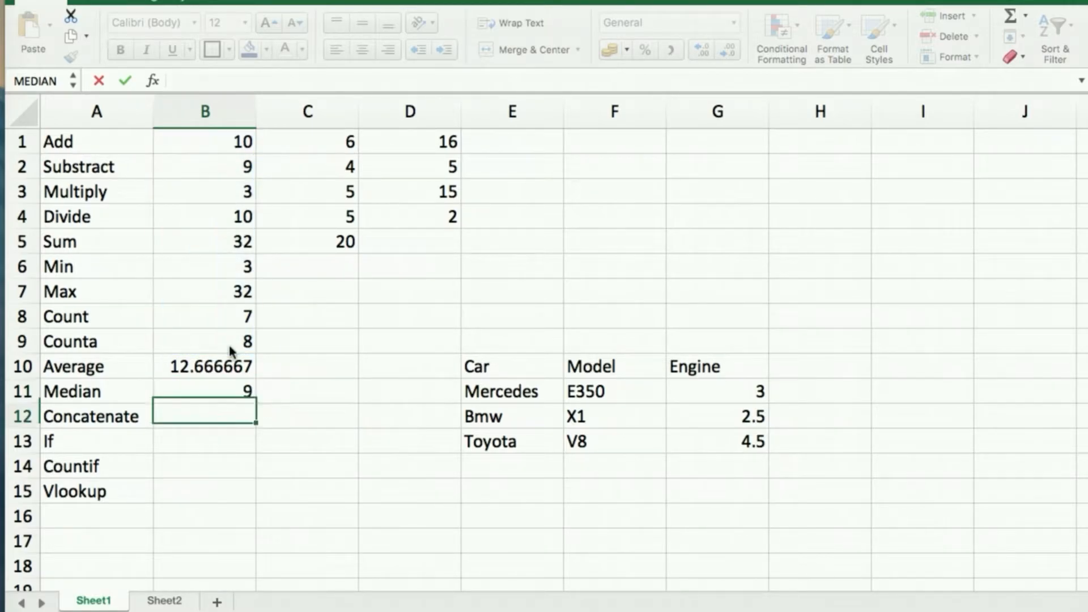
Compare B11's median formula with the COUNTA formula in B9.
click(230, 391)
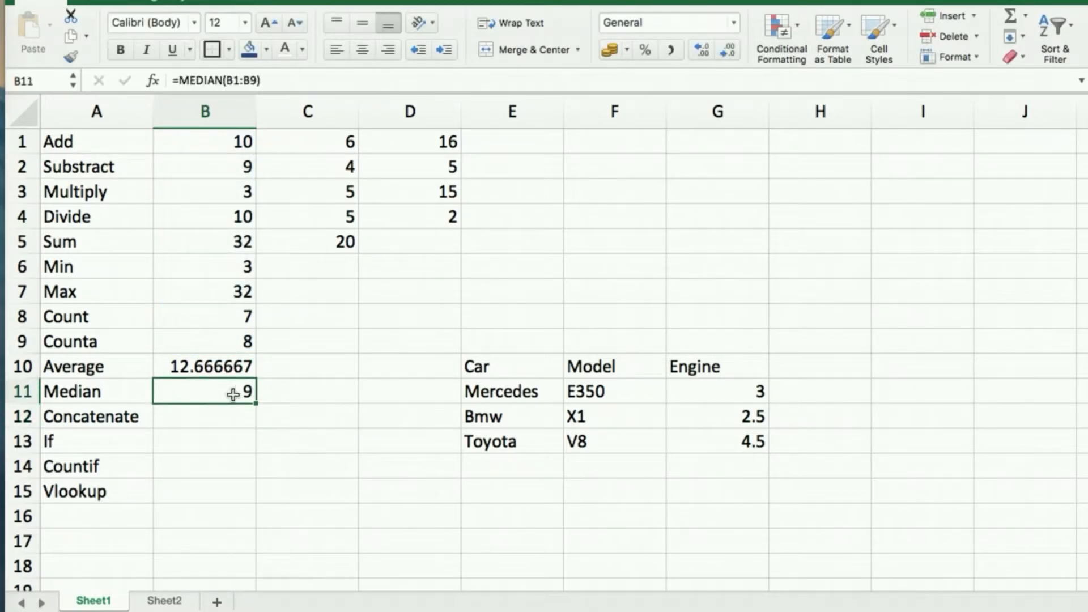
click(238, 338)
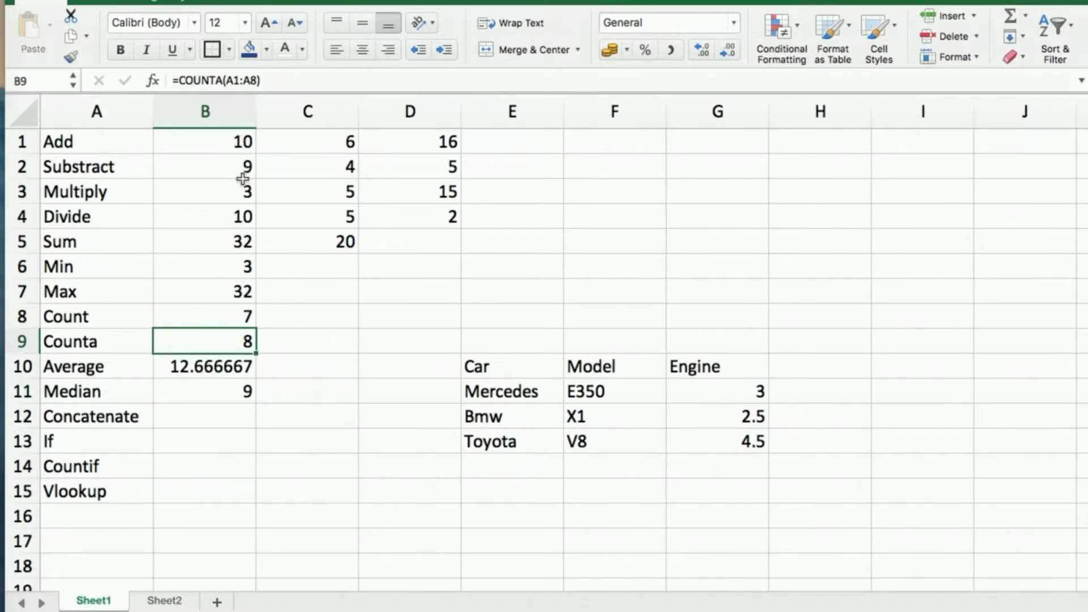
click(229, 392)
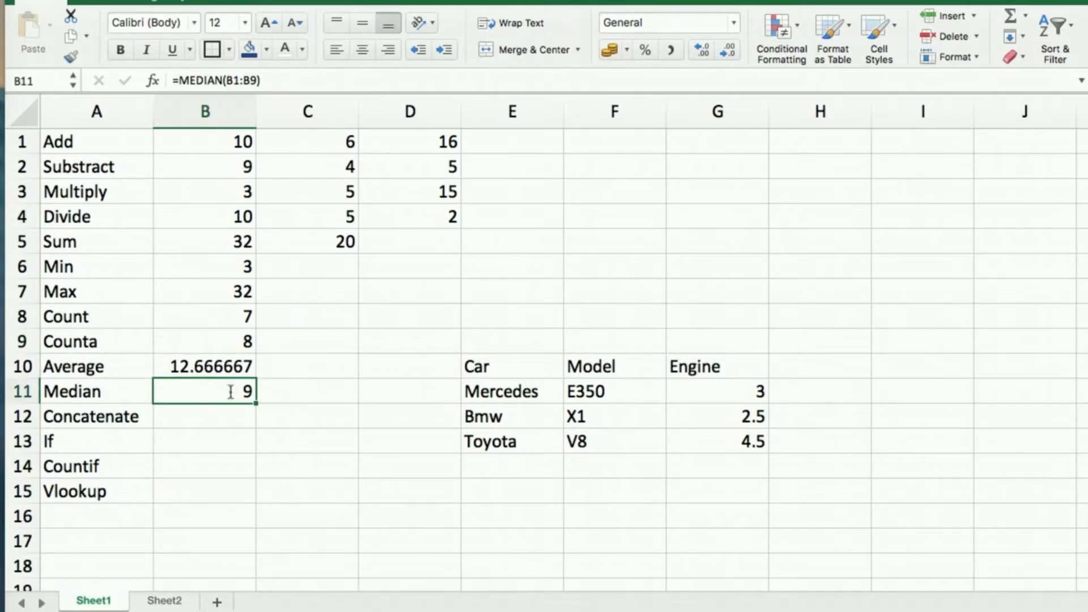
Enter =MODE(B1:B9) in B11 and check its result.
text(=mode)
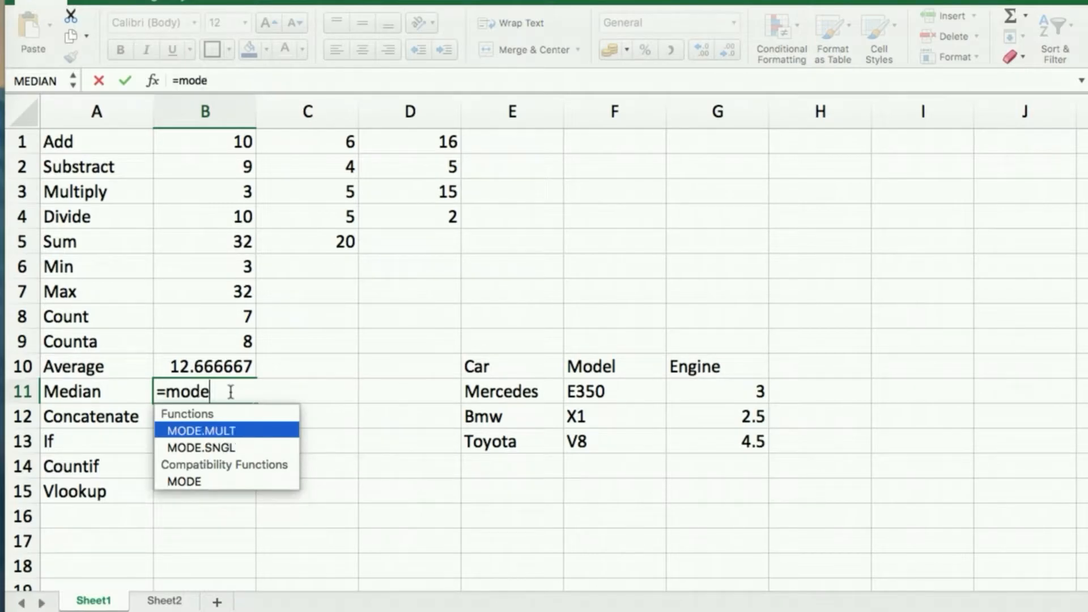
key(Down)
key(Down)
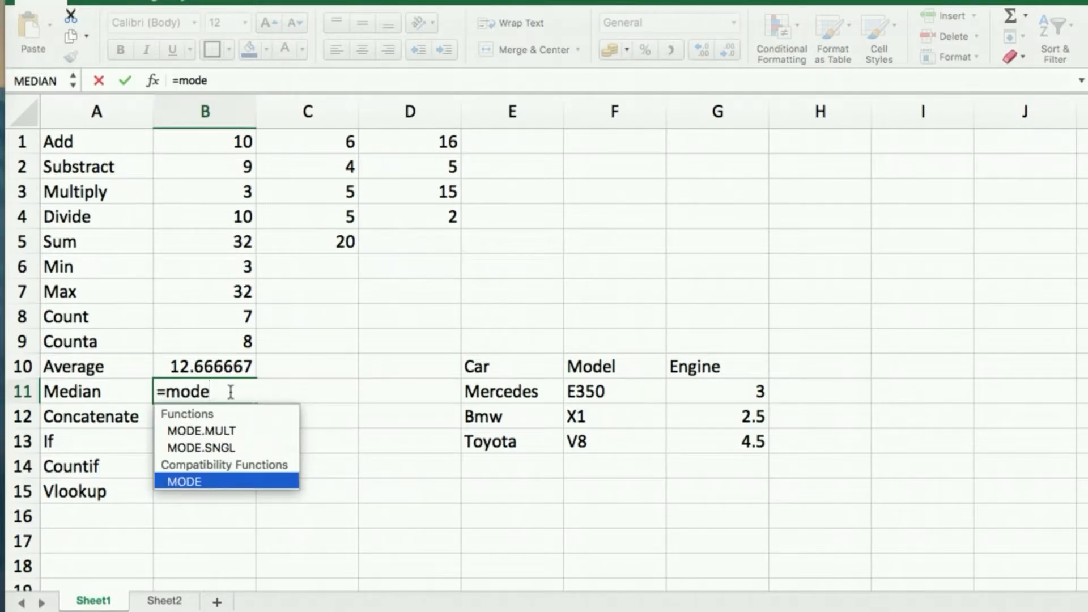
key(Tab)
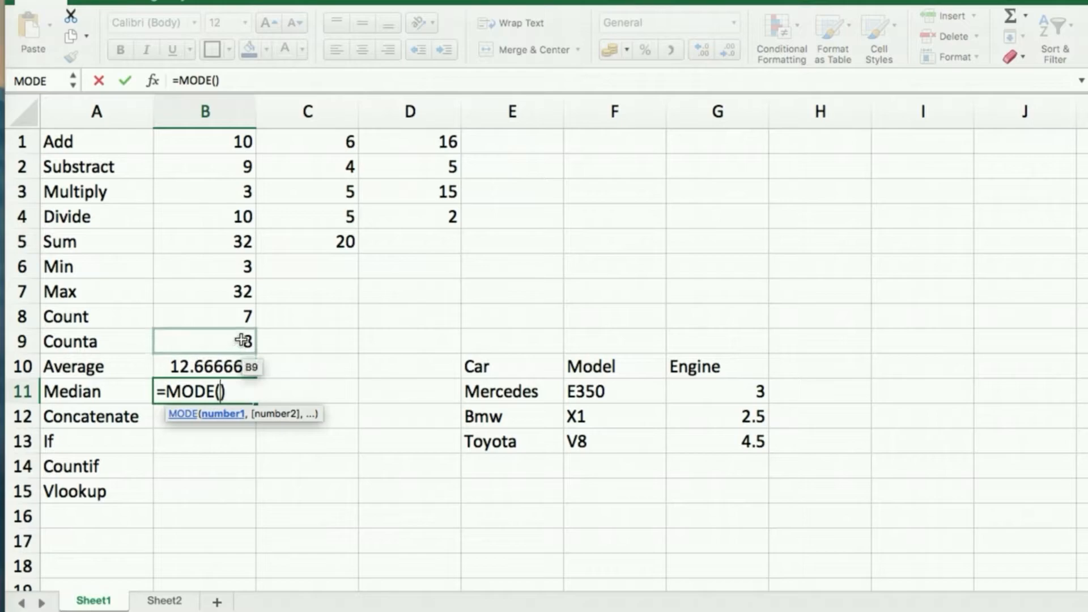
click(235, 148)
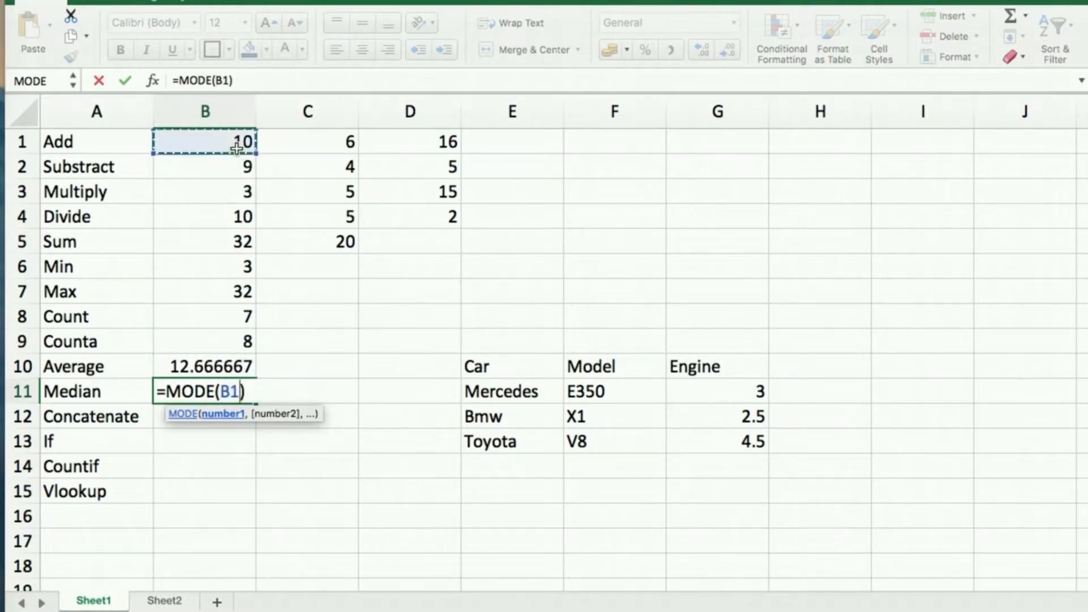
shift+click(245, 340)
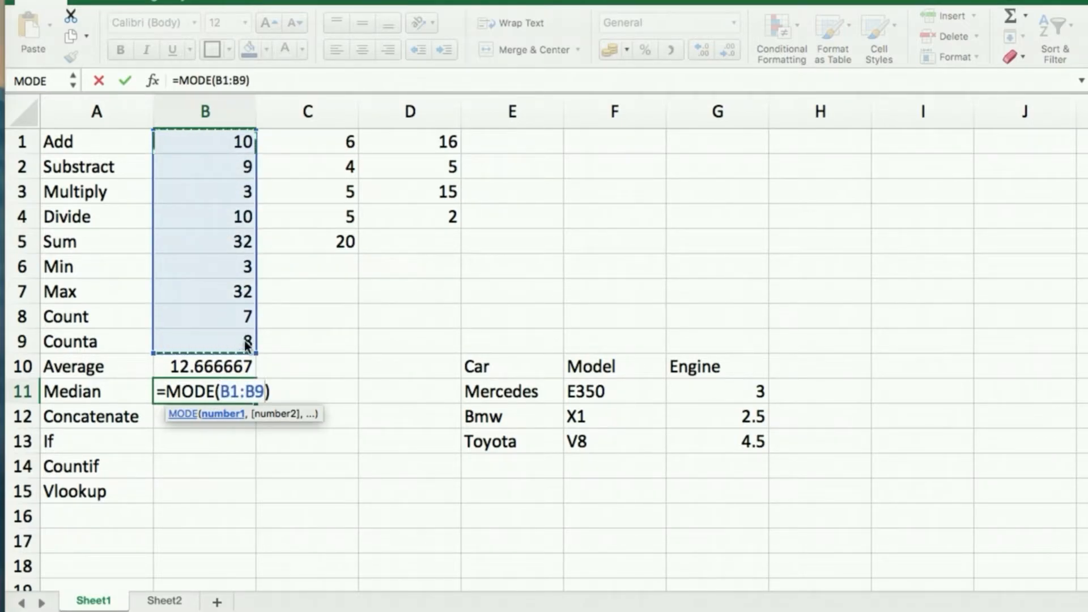
key(Return)
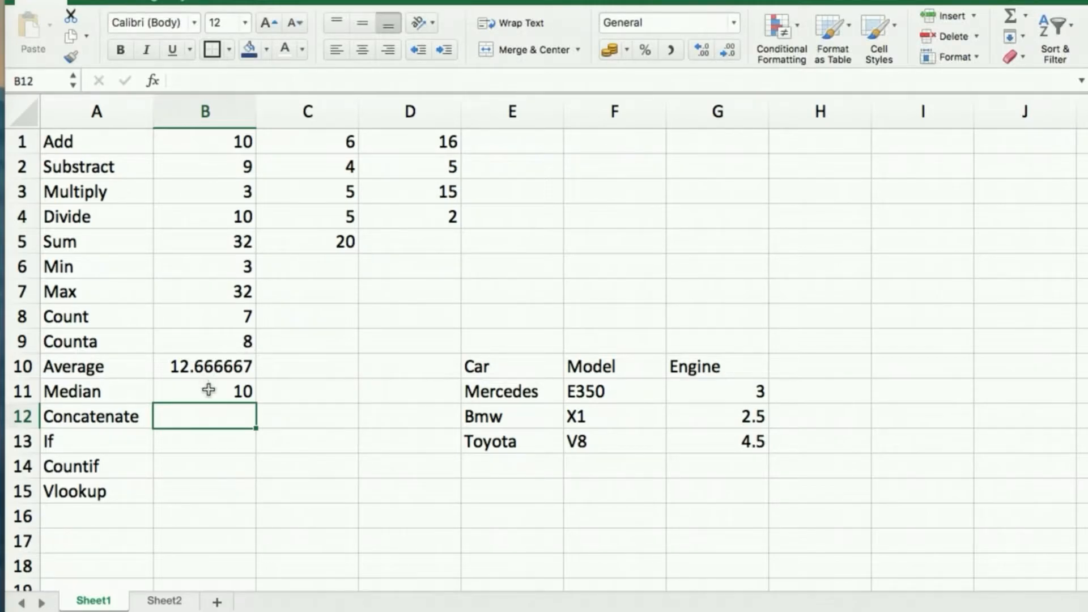
click(209, 389)
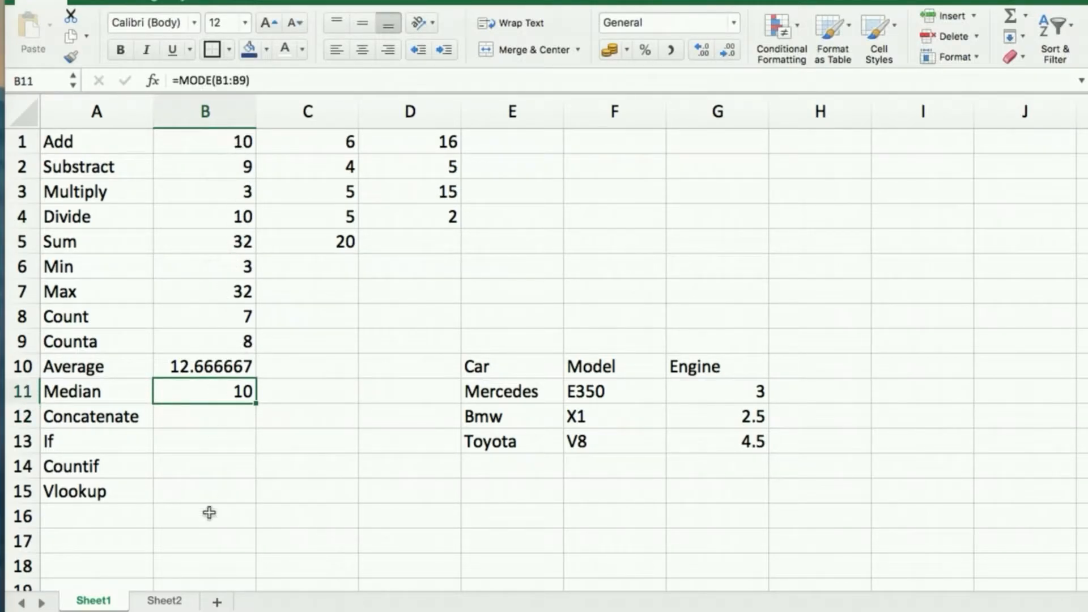
Replace the MODE result in B11 with =MEDIAN(B1:B9), which shows 9.
key(Delete)
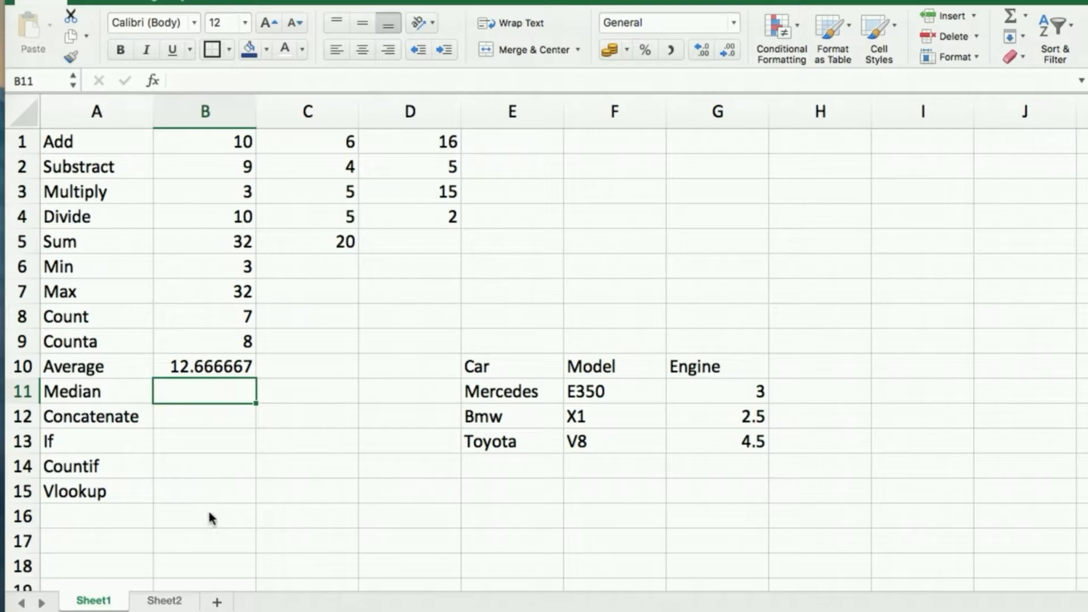
text(=med)
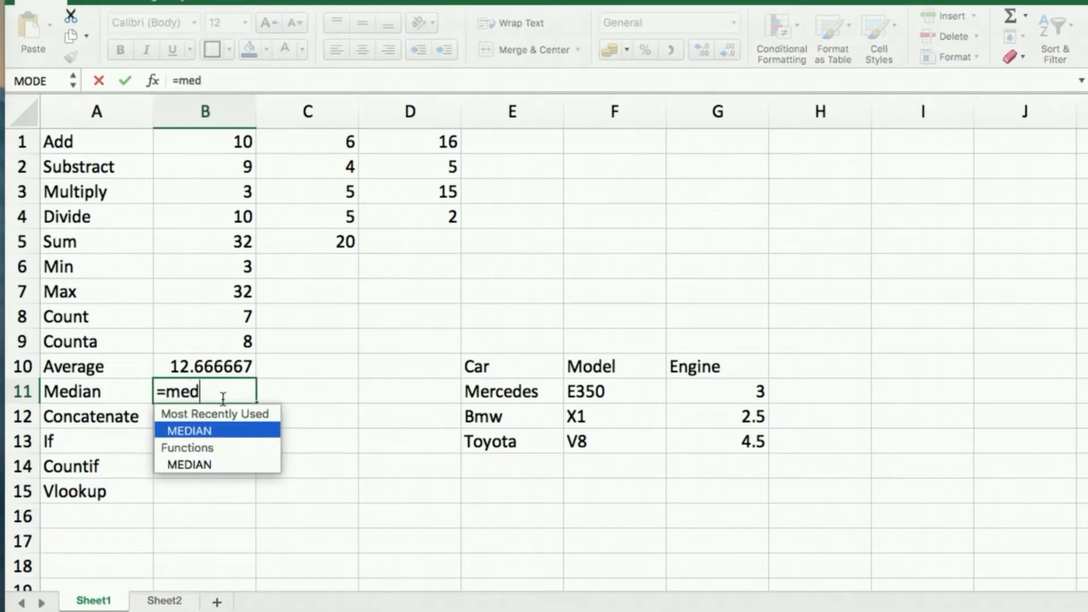
key(Tab)
click(239, 145)
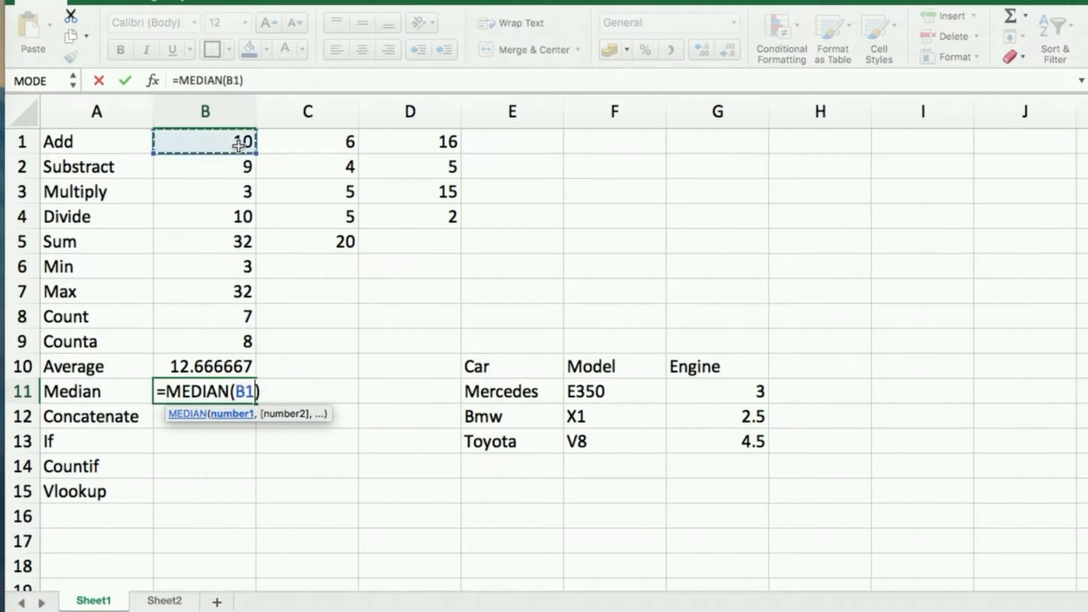
shift+click(237, 345)
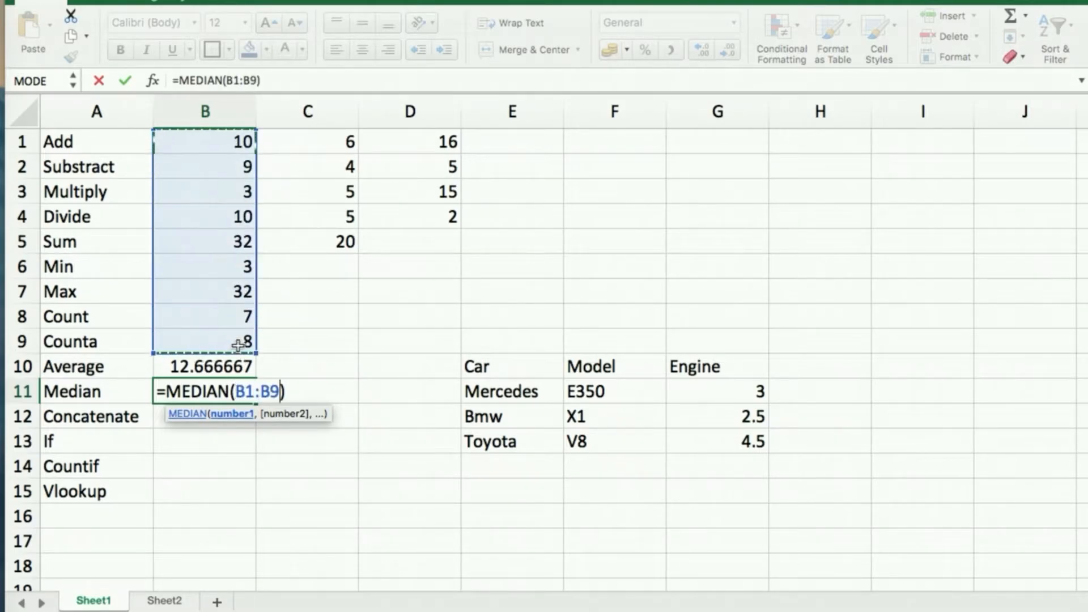
key(Return)
click(218, 376)
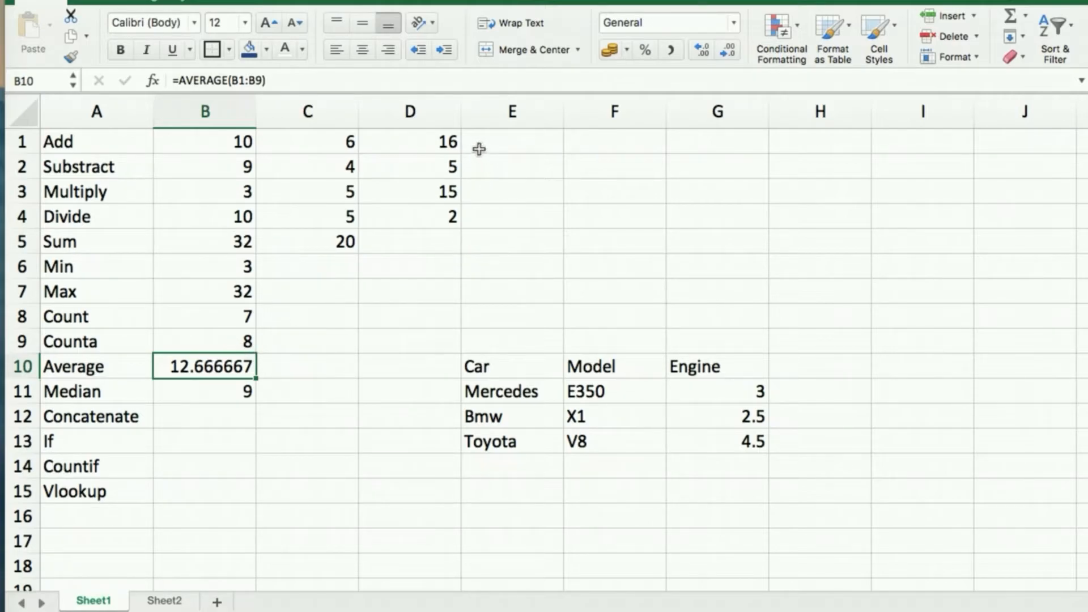
click(446, 310)
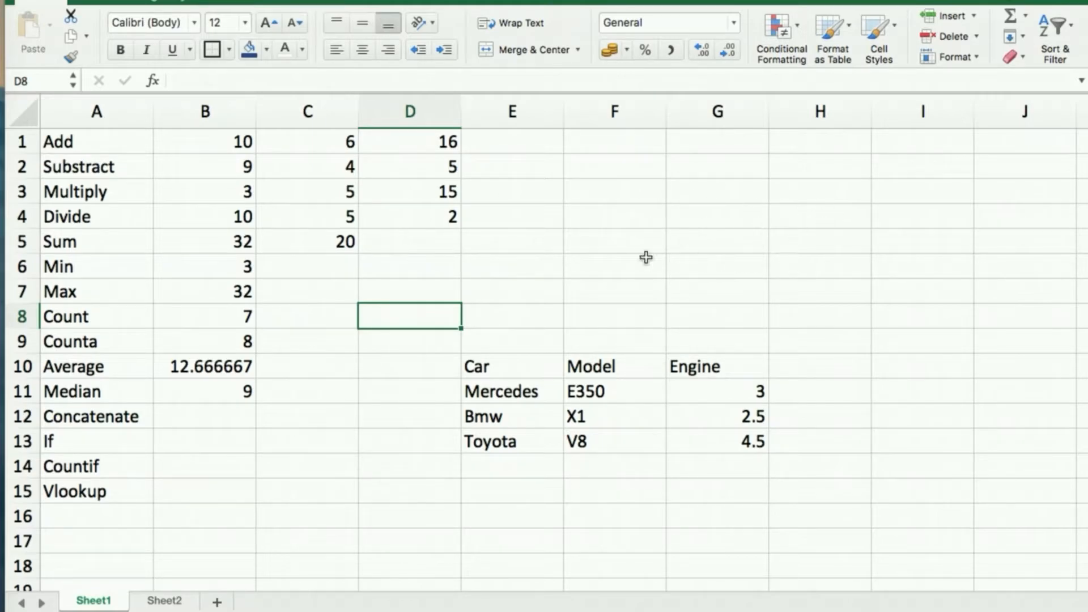
Type a first name in F1 and a surname in G1.
click(621, 145)
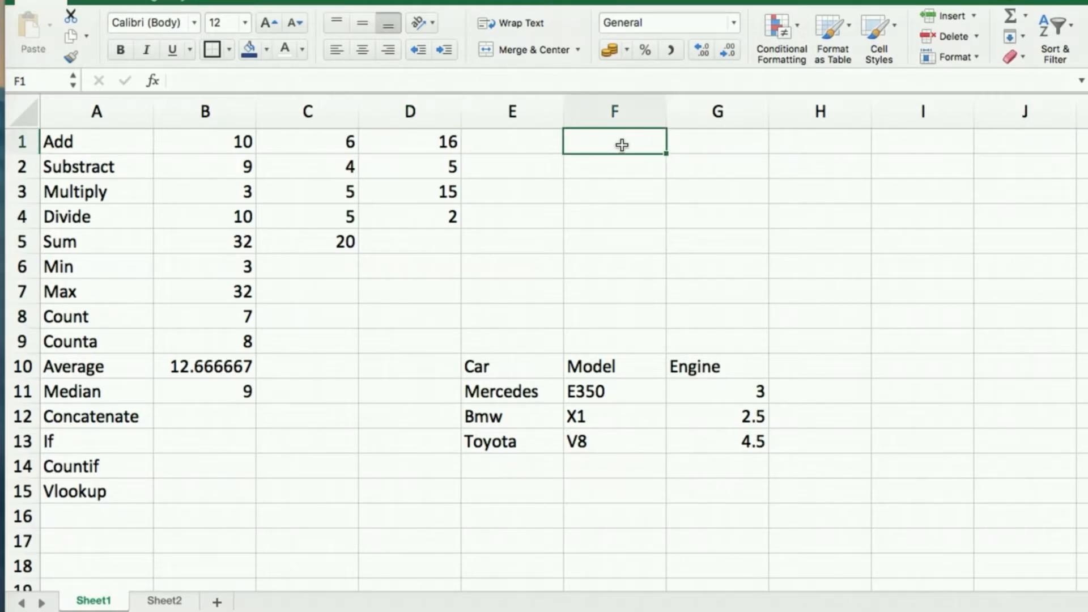
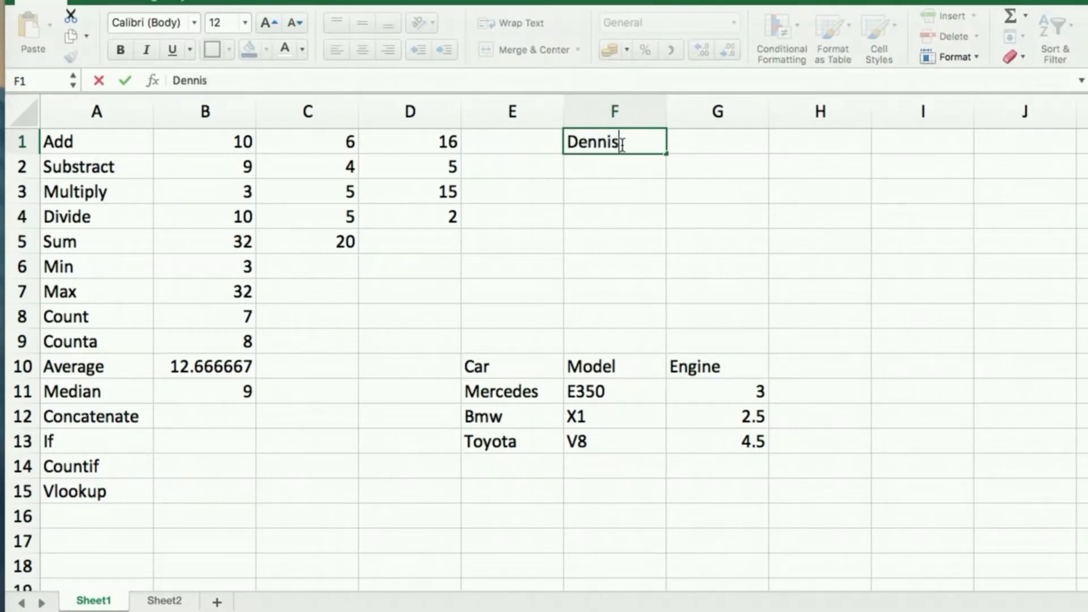
key(Tab)
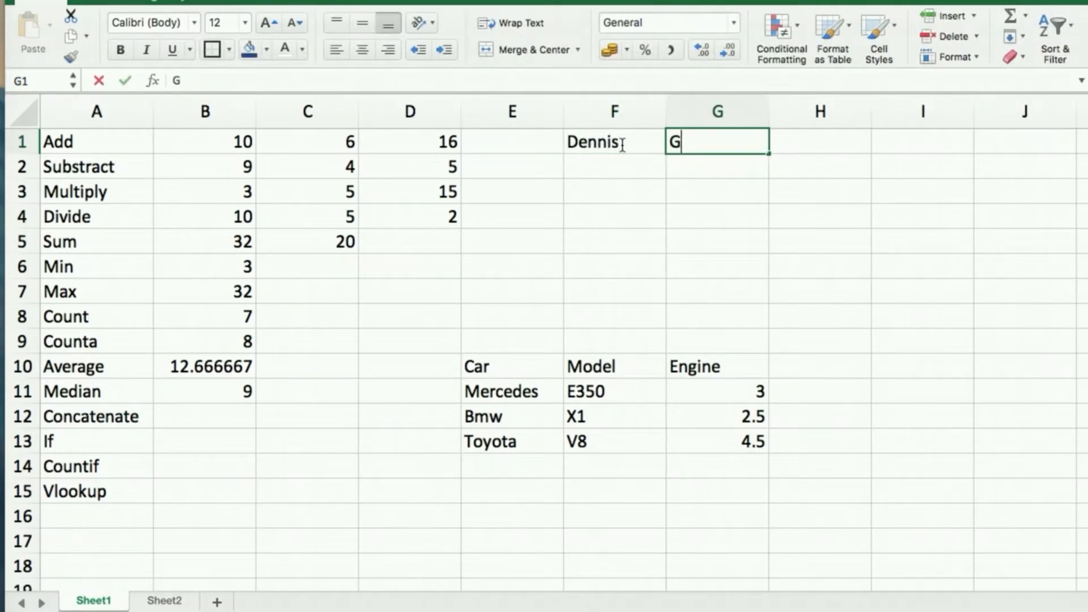
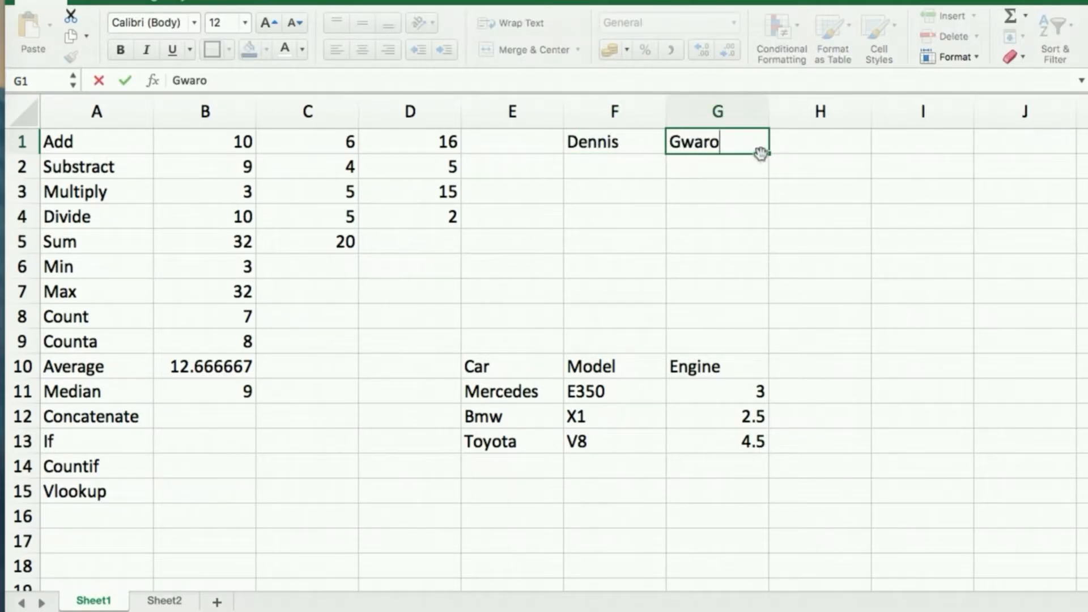
click(801, 147)
click(657, 139)
click(703, 141)
click(826, 145)
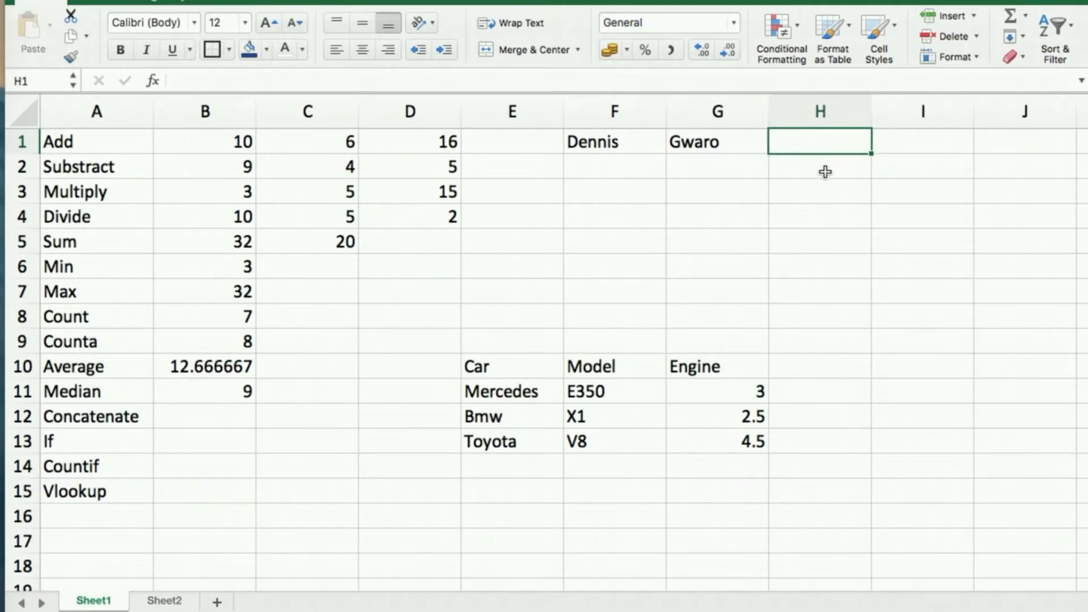
Enter =CONCATENATE(F1:G1) in H1, accepting Excel's correction, which returns #VALUE!
text(=)
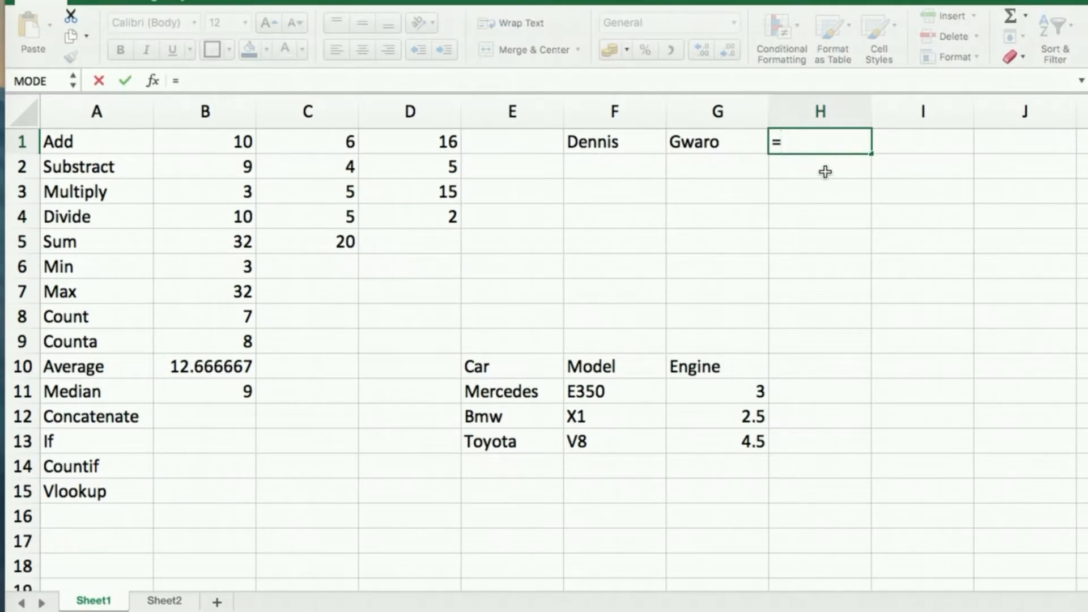
text(co)
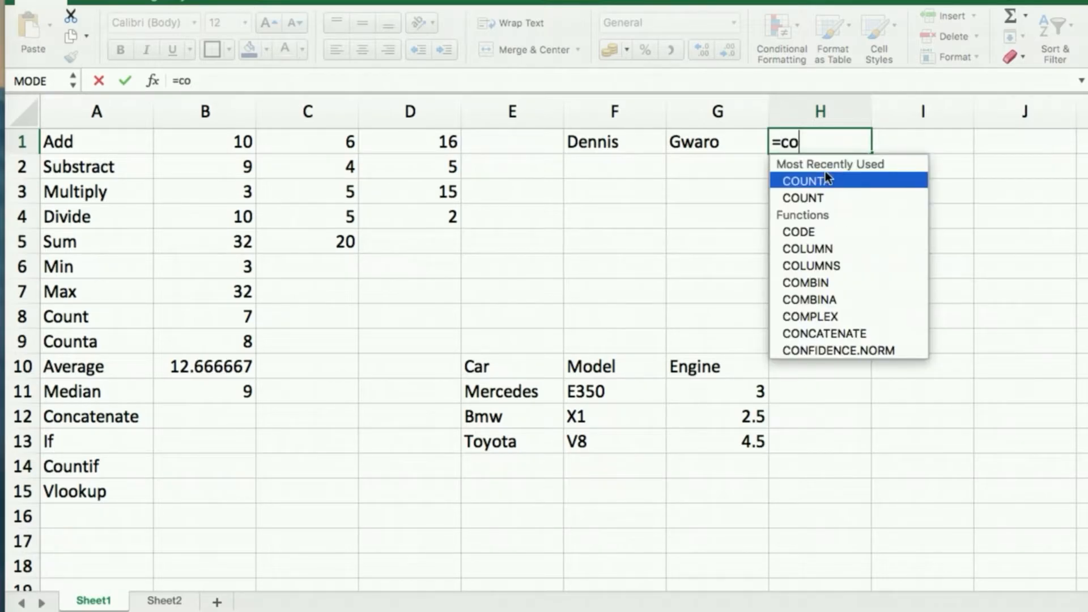
text(n)
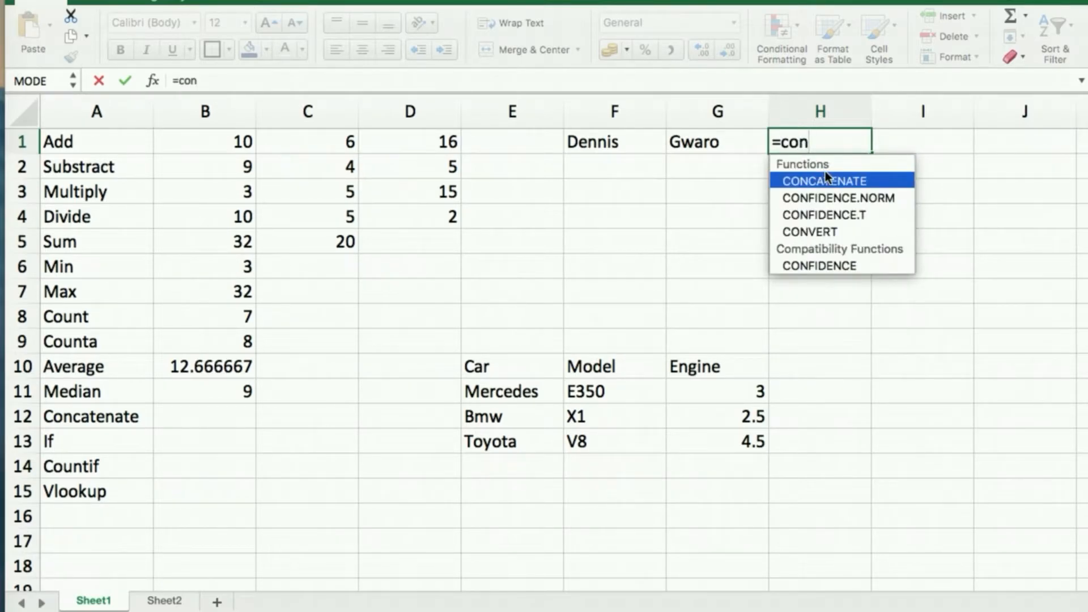
double_click(826, 243)
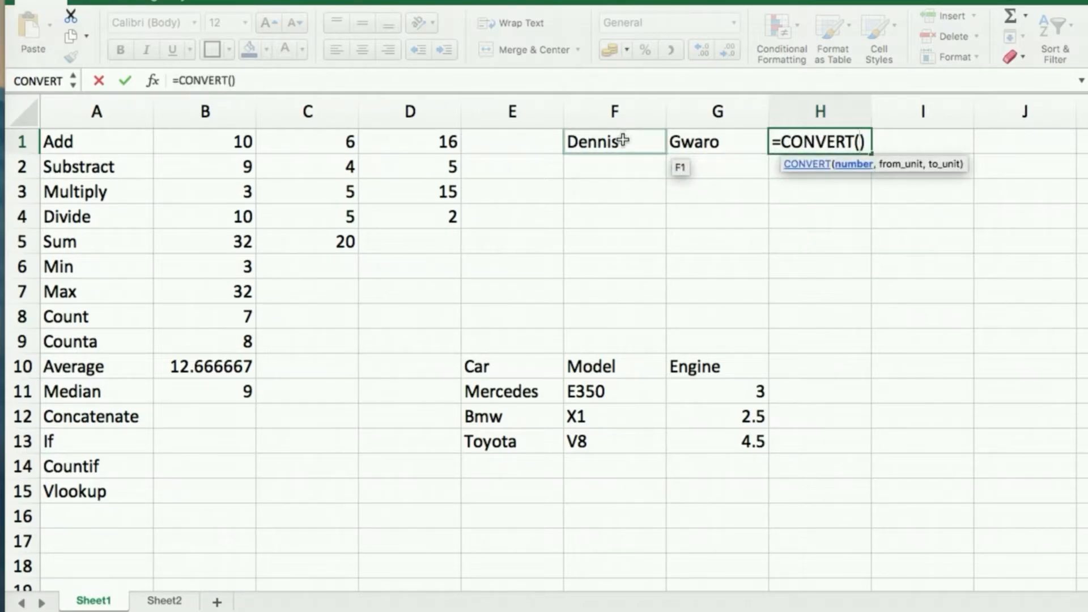
key(BackSpace)
key(BackSpace)
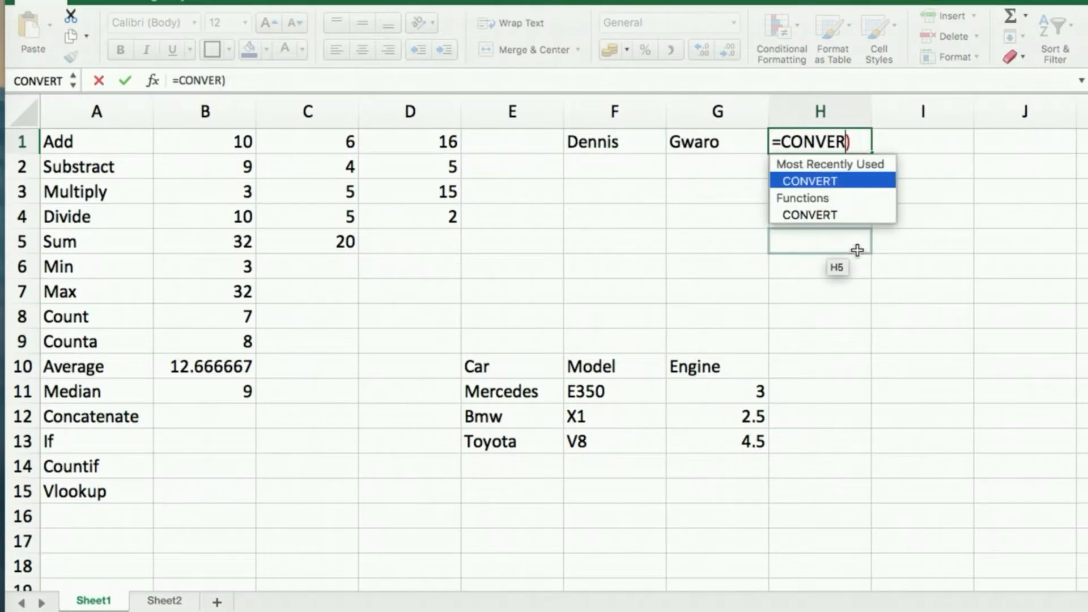
key(BackSpace)
key(BackSpace)
key(BackSpace)
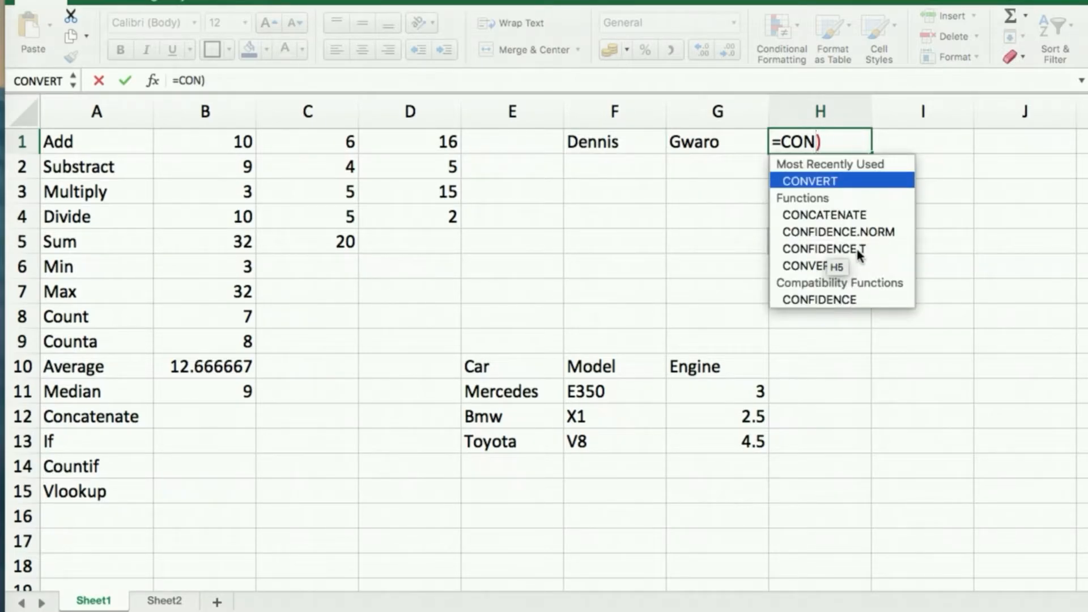
key(Down)
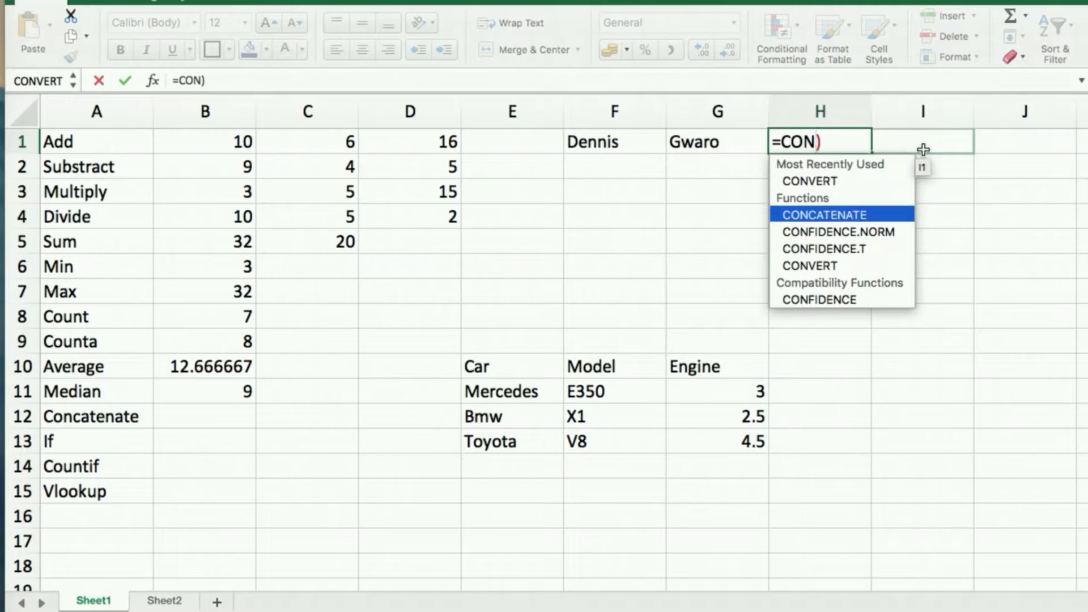
key(Tab)
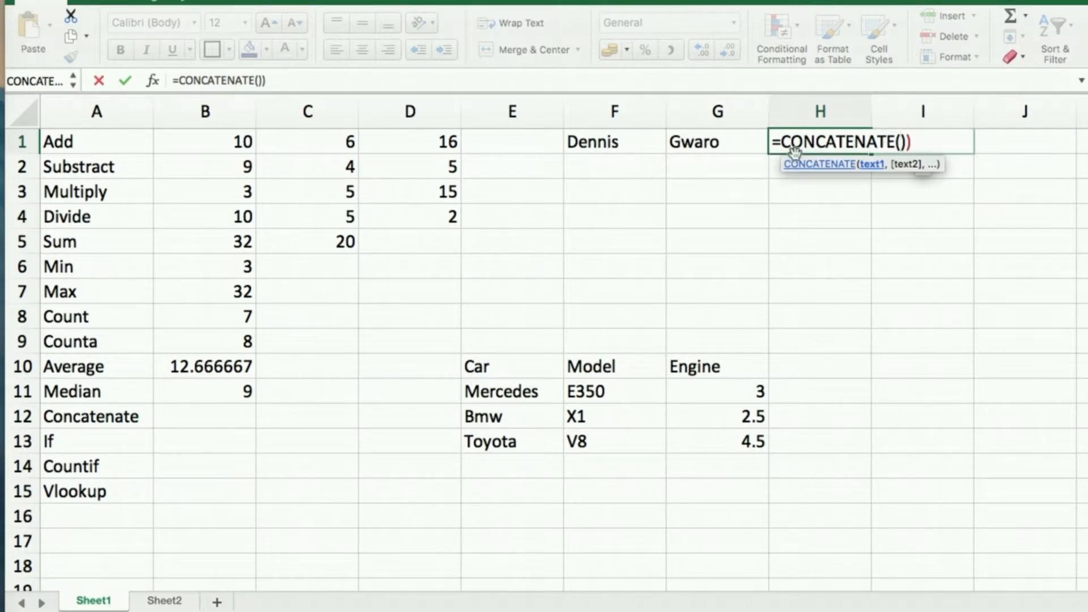
click(626, 140)
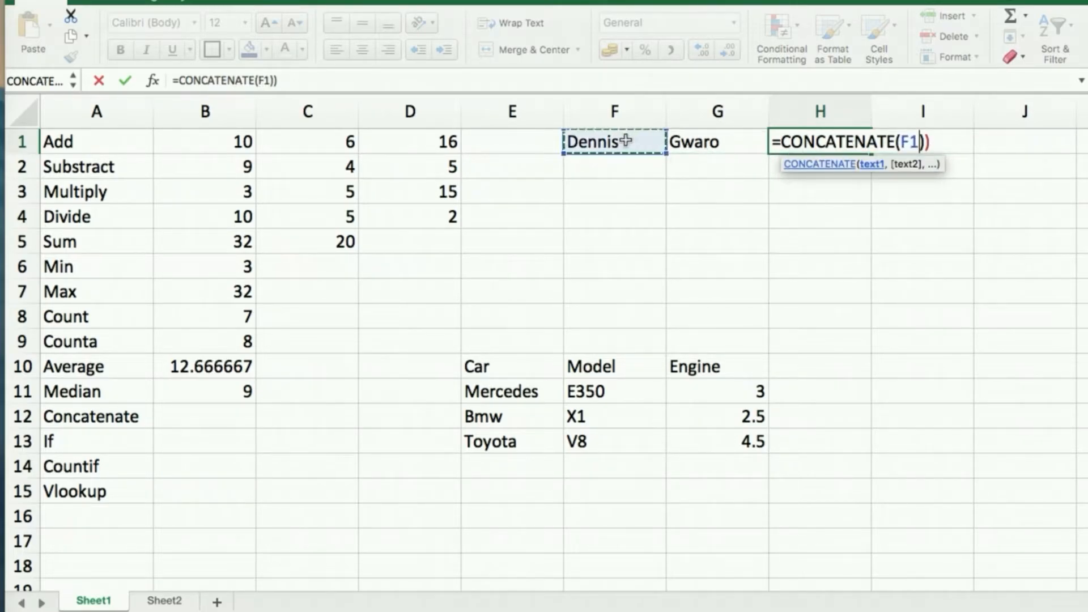
drag(719, 146, 718, 173)
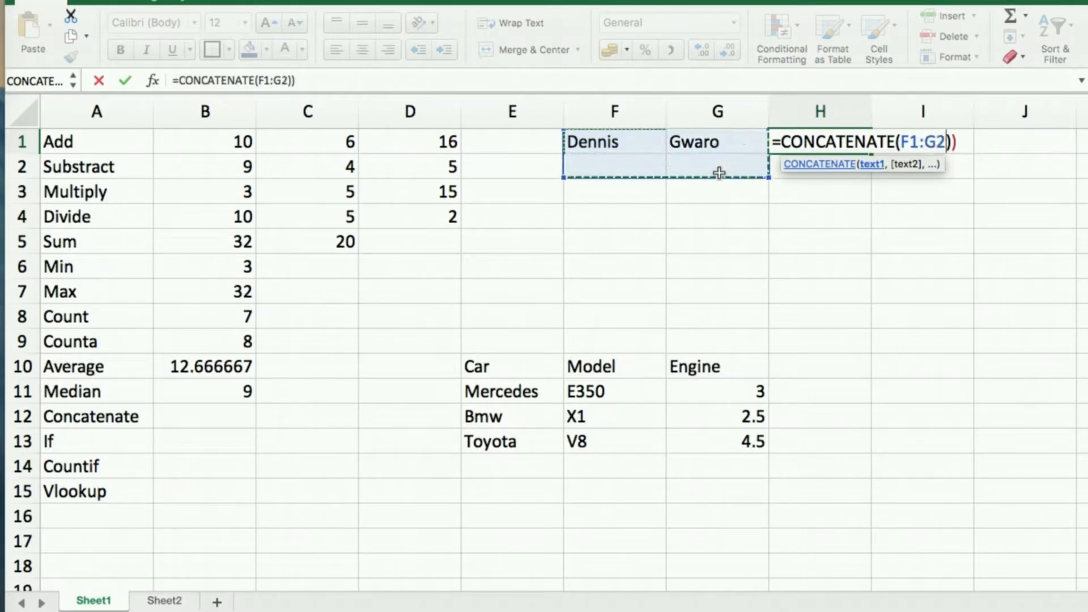
click(640, 137)
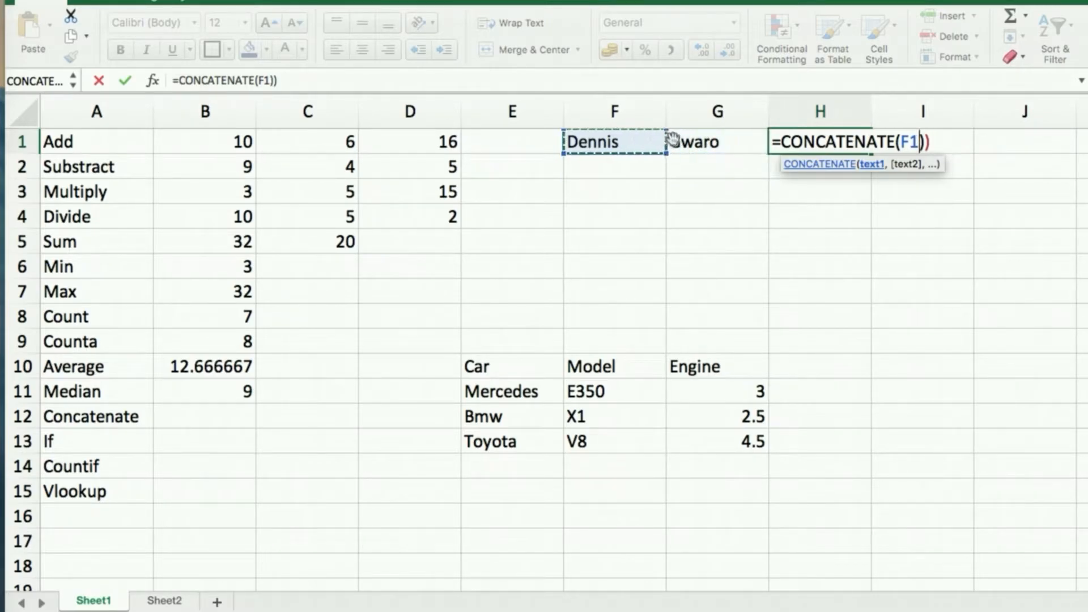
shift+click(722, 146)
key(Return)
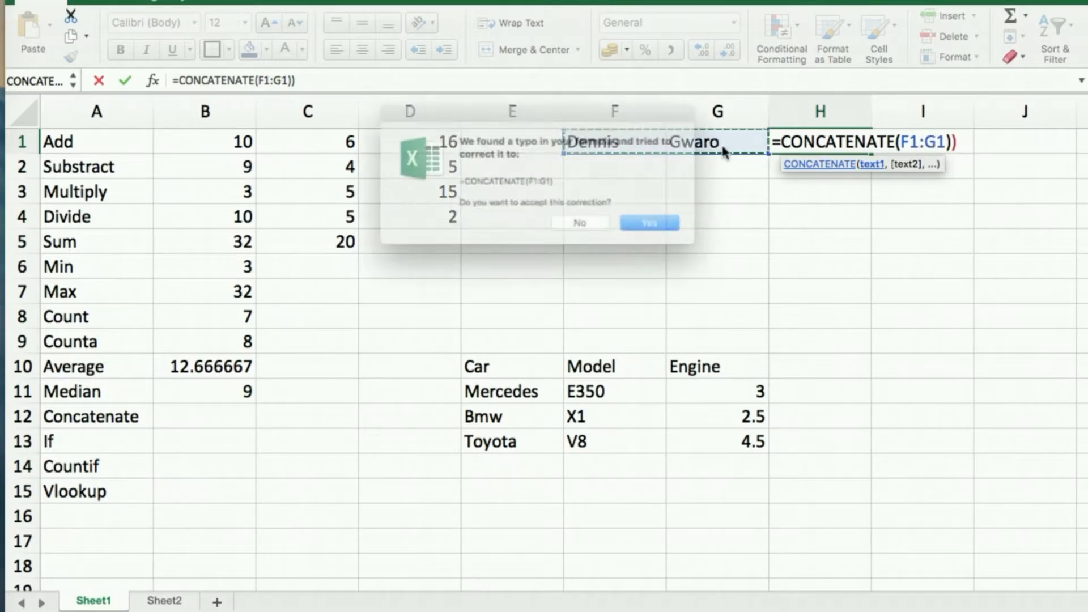
key(Return)
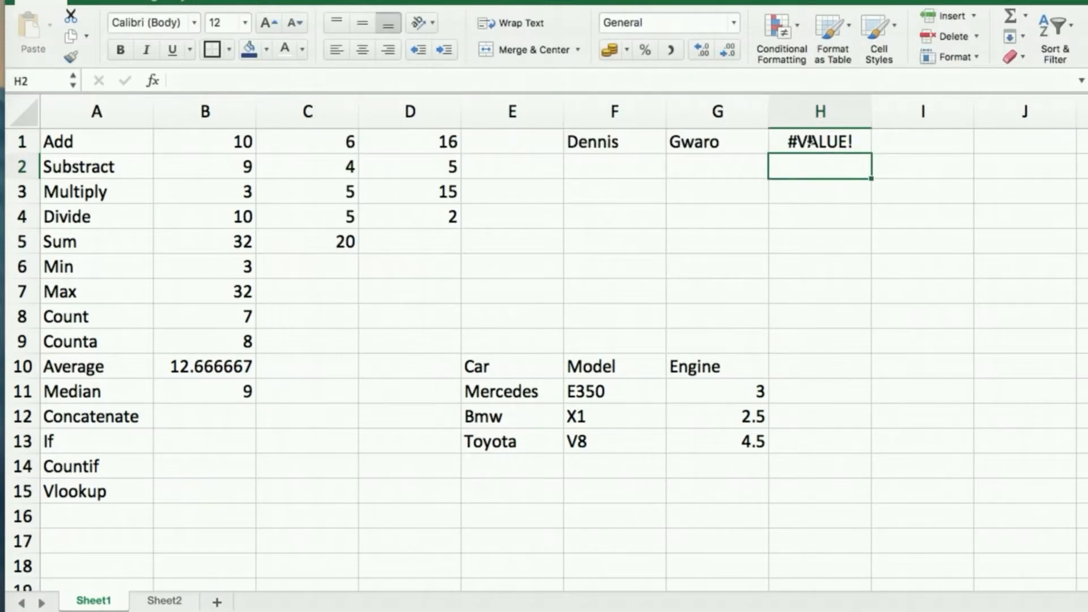
click(811, 140)
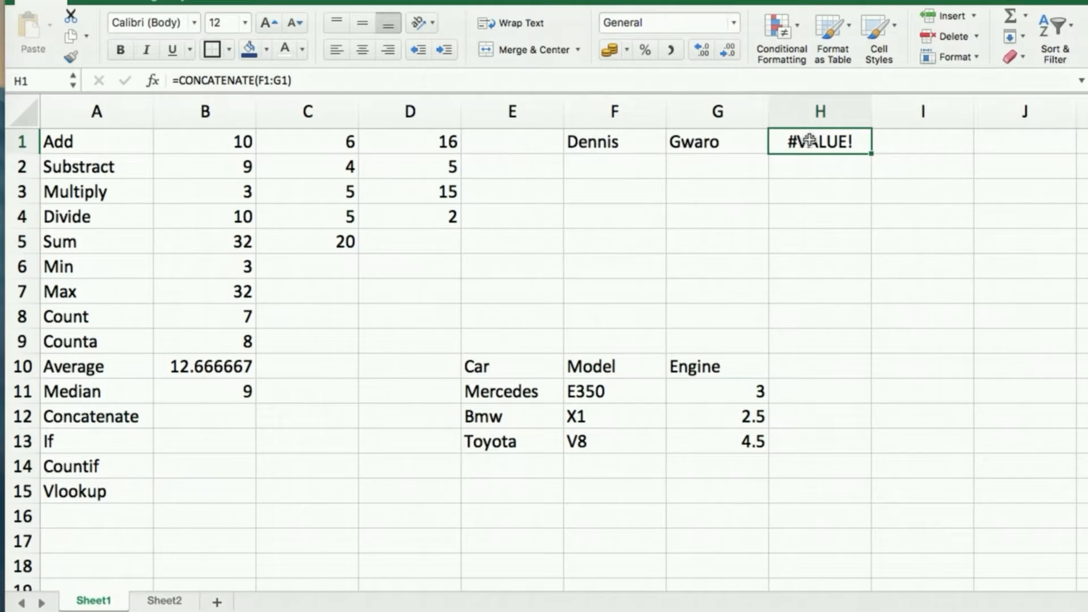
Enter =CONCATENATE(F1,G1) in H1 to join the first name and surname without a space.
text(=conc)
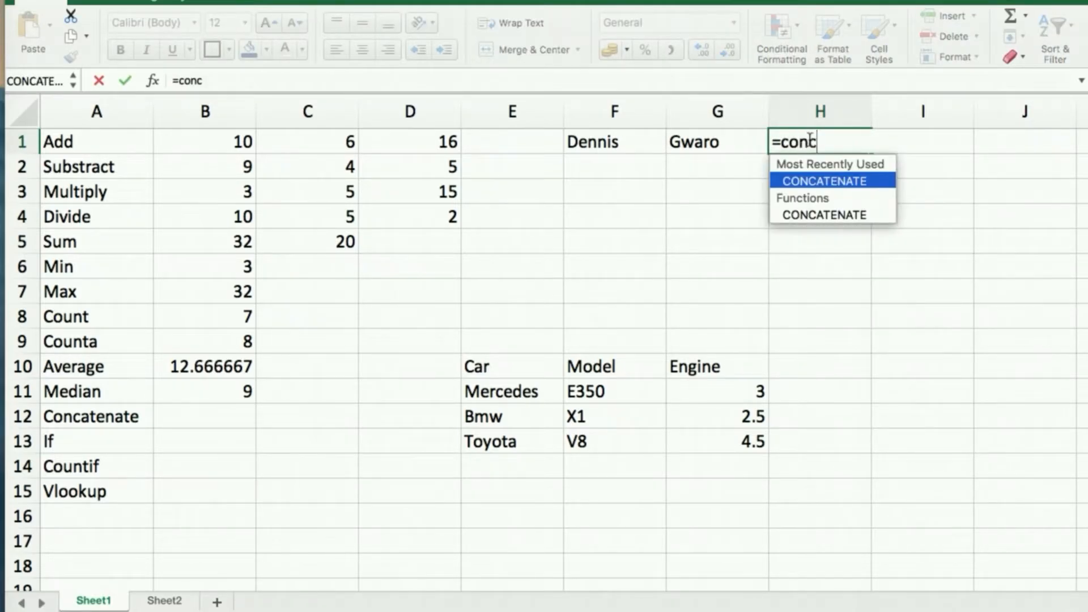
key(Tab)
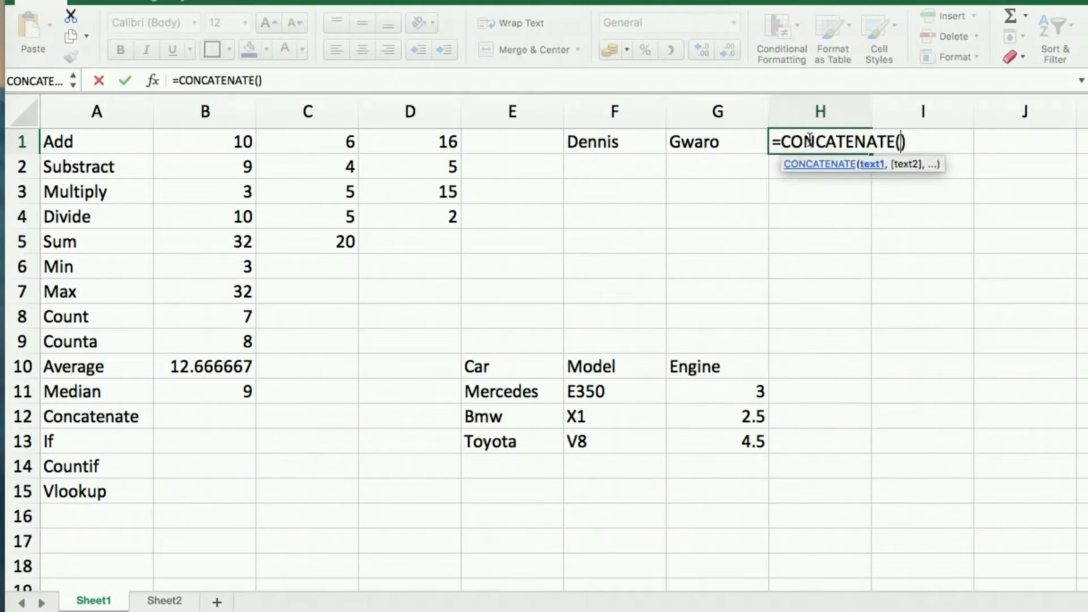
click(622, 143)
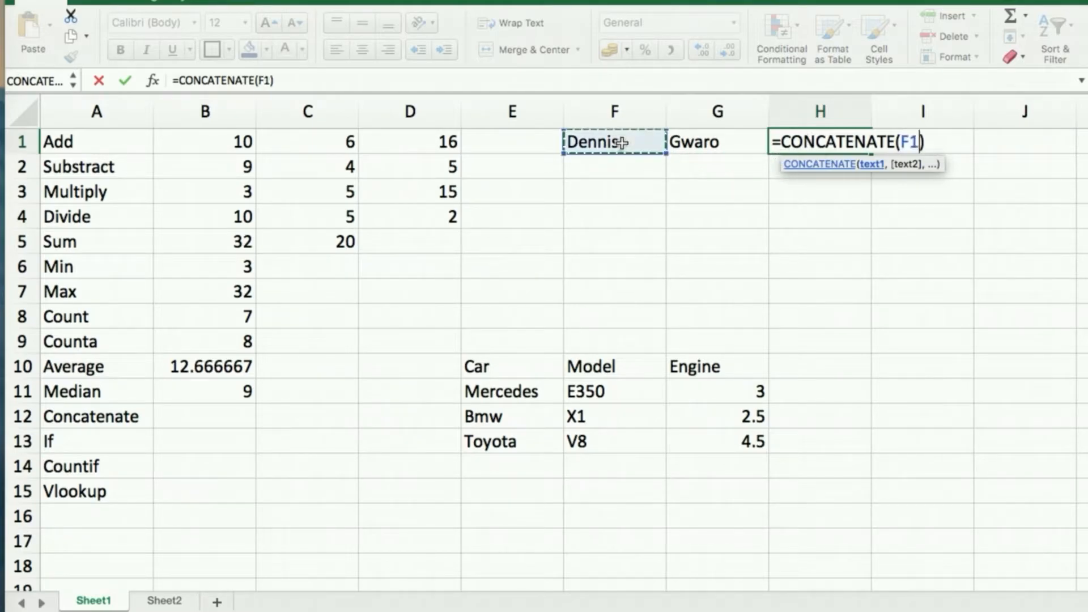
text(,)
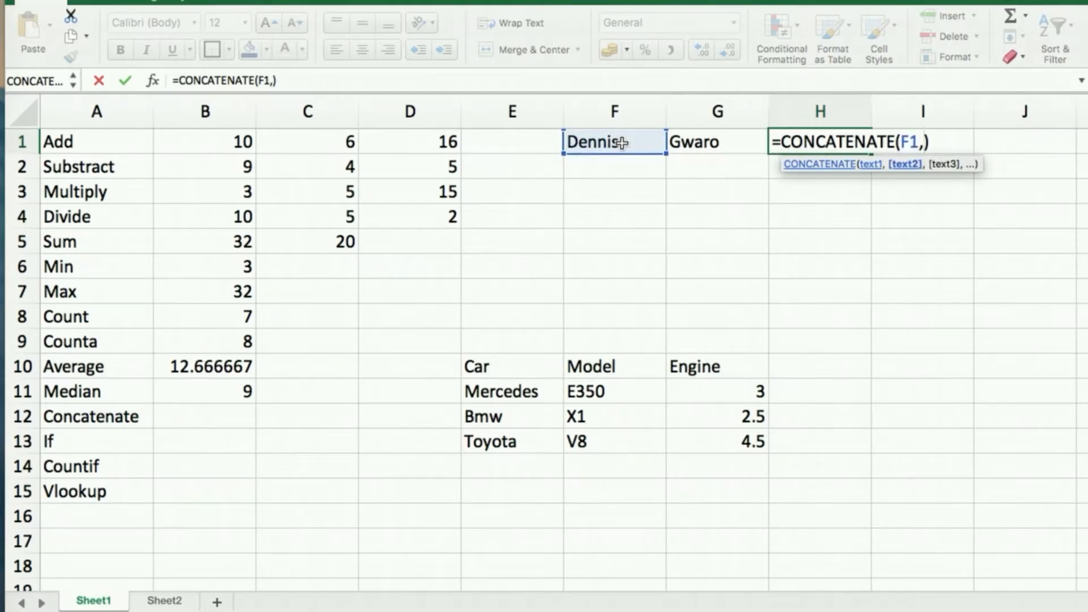
click(692, 148)
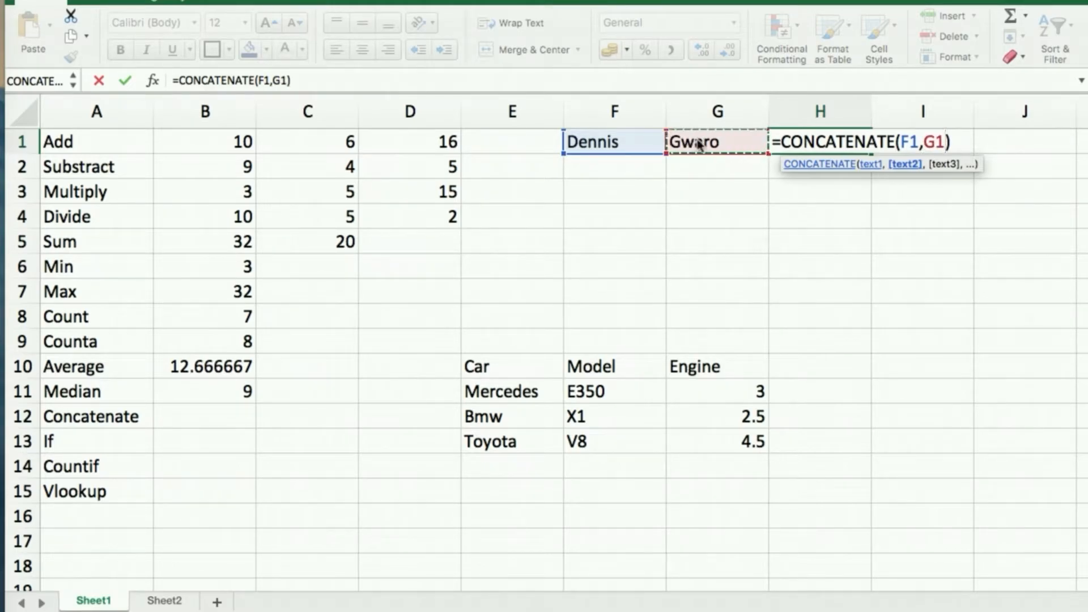
key(Return)
click(843, 143)
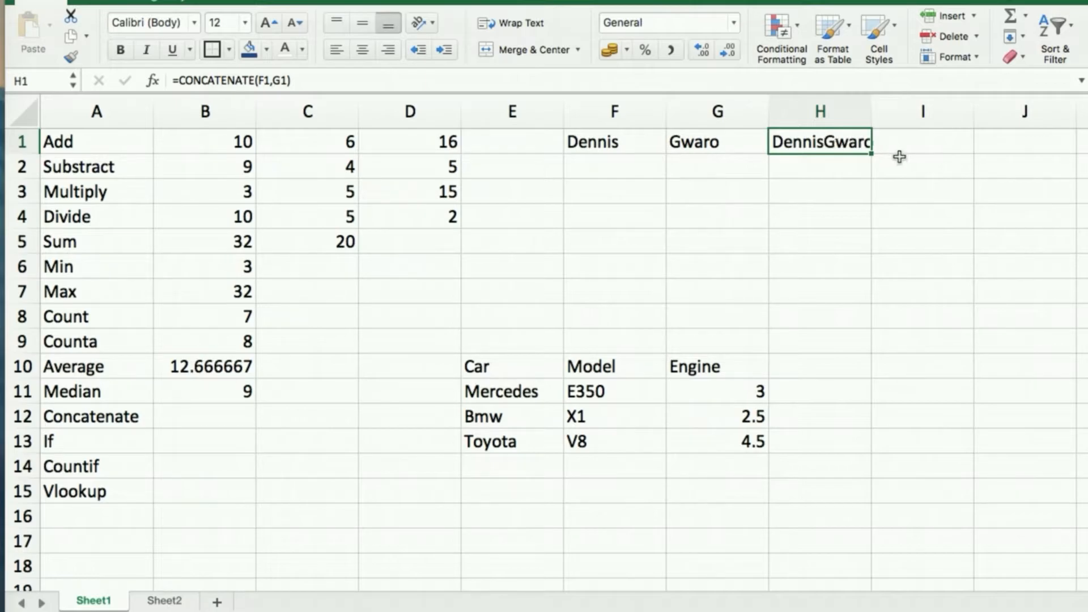
click(789, 165)
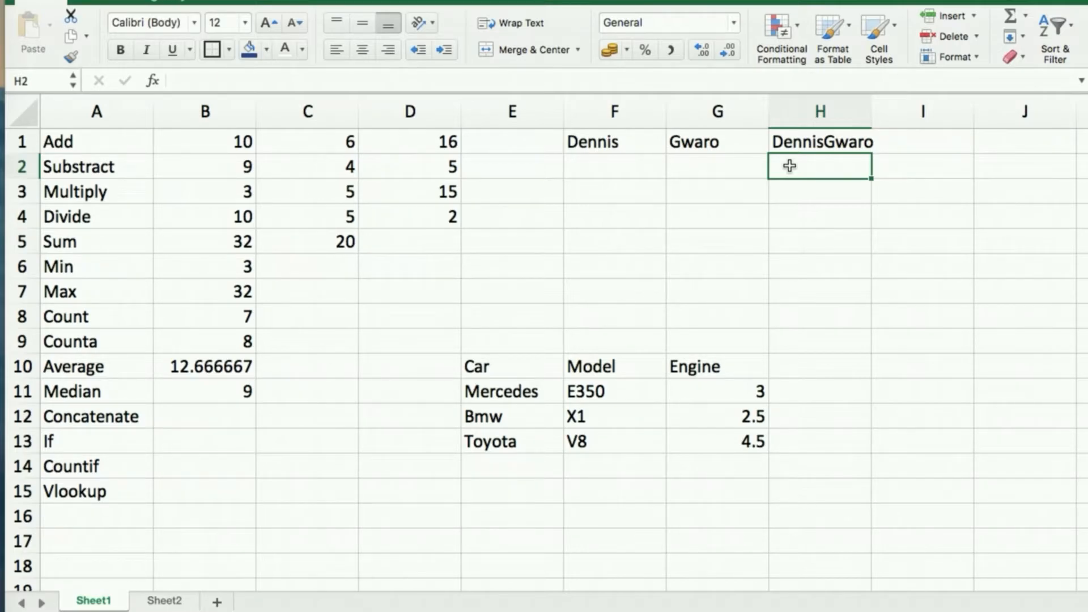
Enter =CONCATENATE(F1," ",G1) in H2 to join the names with a space.
text(=con)
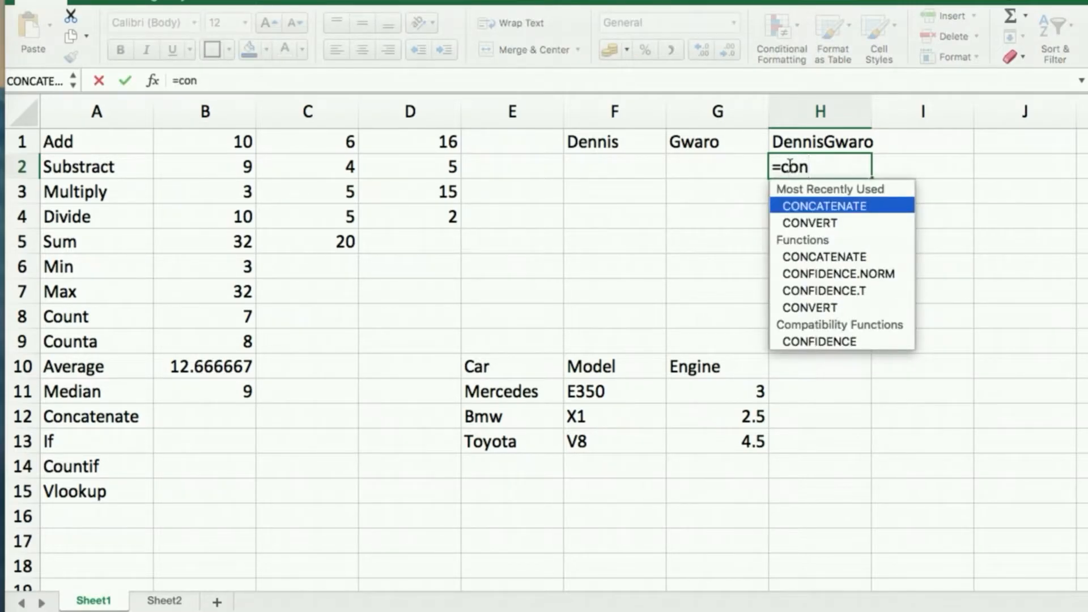
key(Tab)
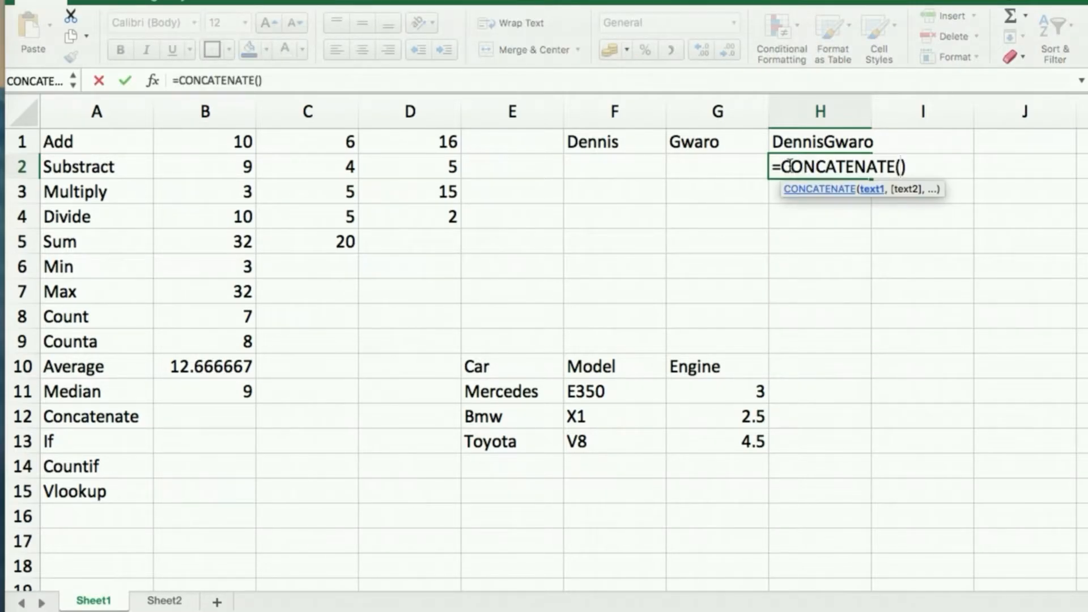
click(627, 142)
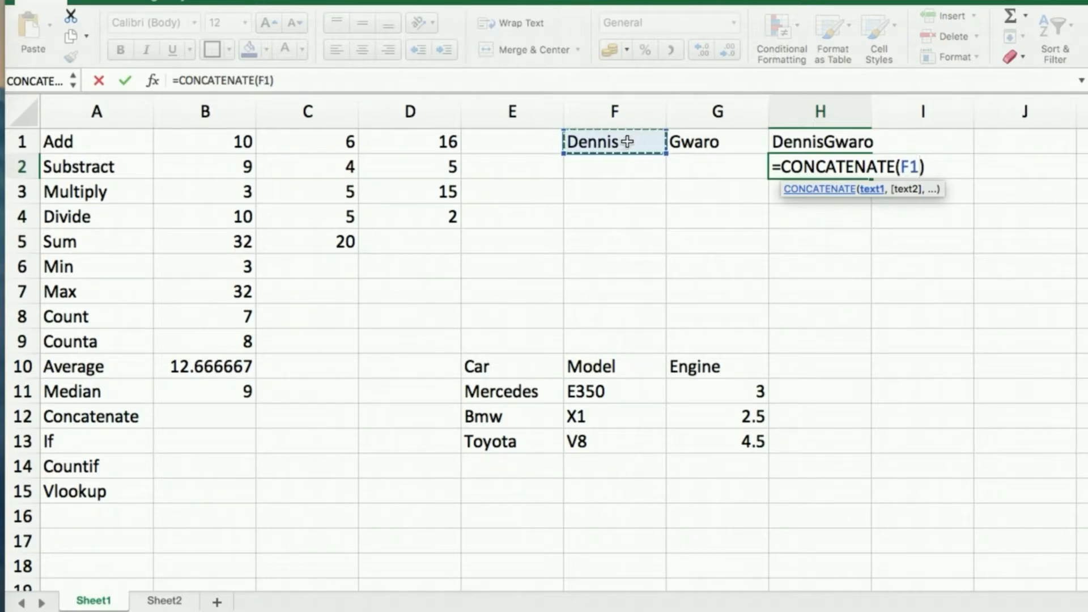
text(,)
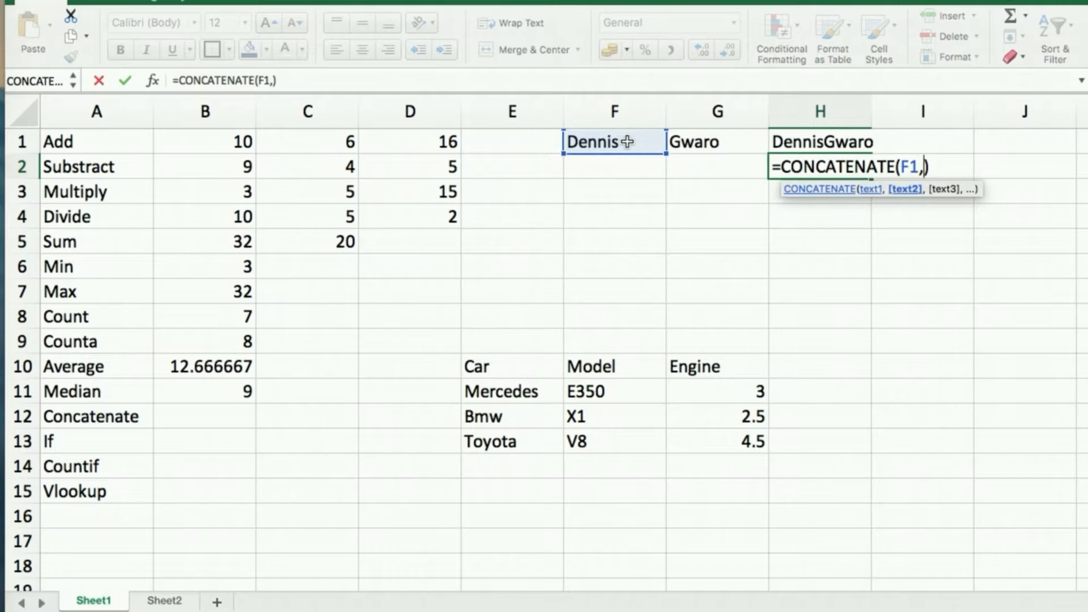
text(" ",)
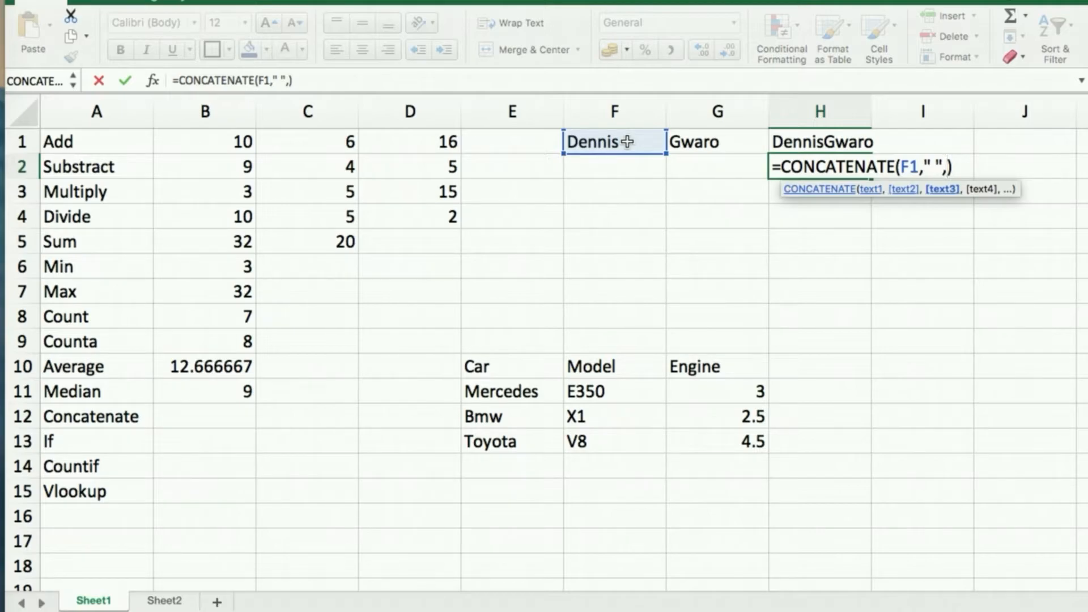
click(733, 142)
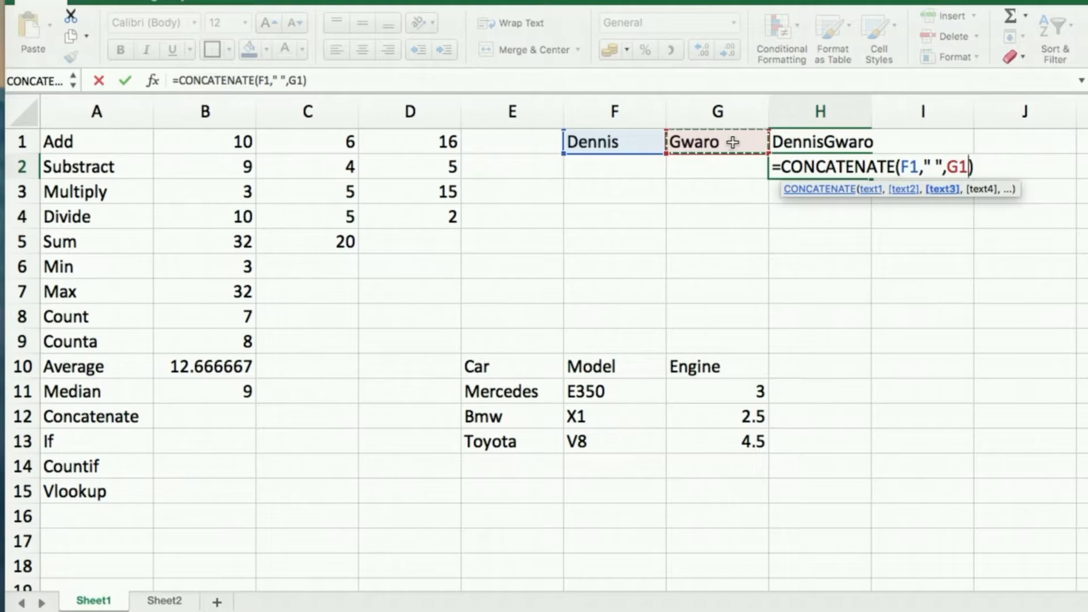
key(Return)
click(837, 164)
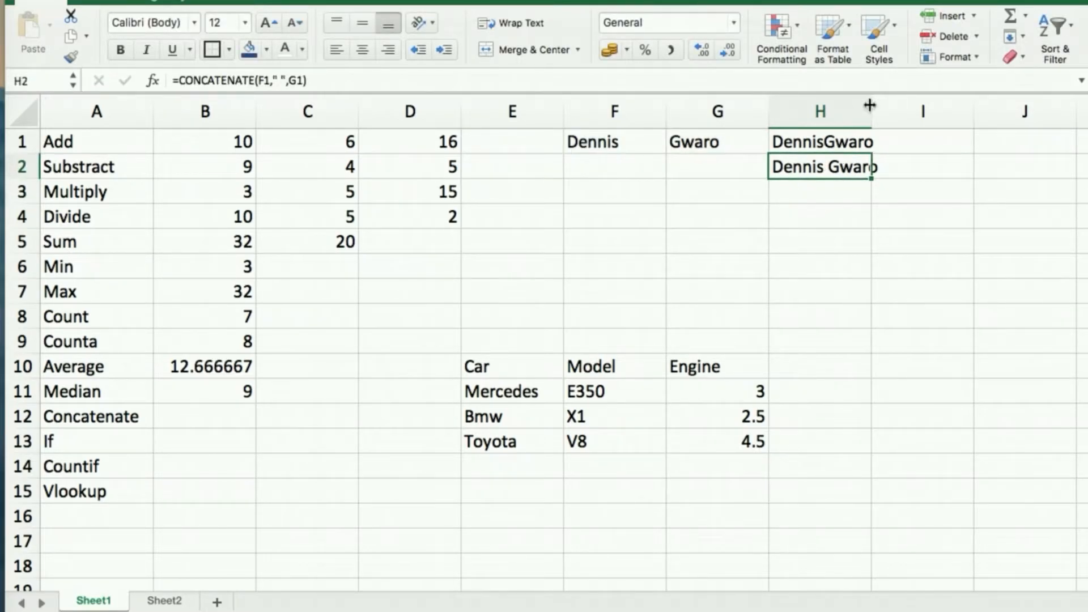
Widen column H to fit the full name and compare the H1 and H2 formulas.
drag(870, 105, 888, 107)
key(Up)
key(Down)
key(Up)
key(Down)
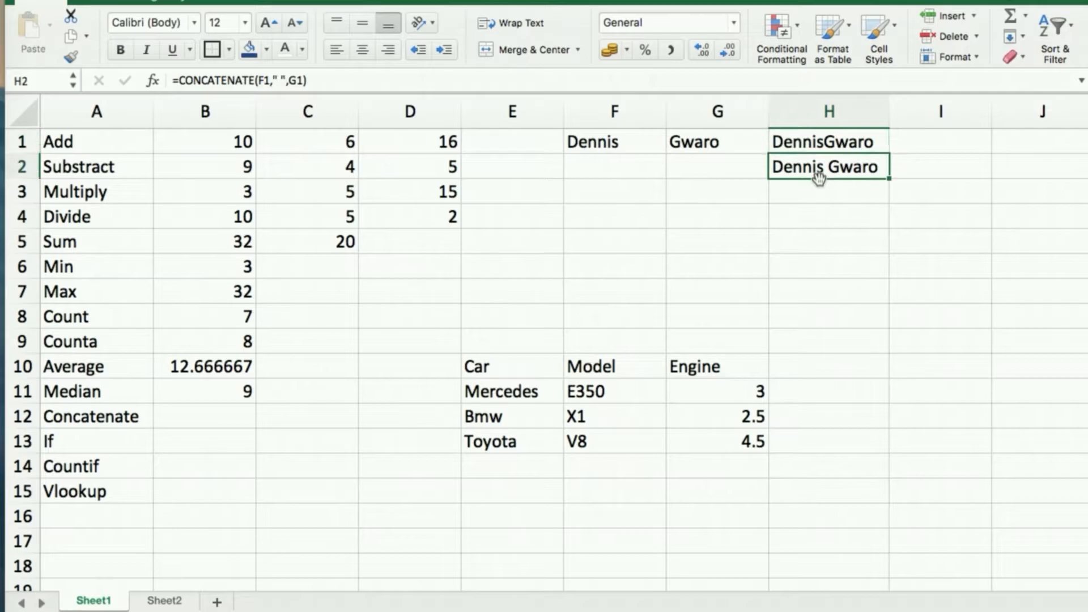
key(Up)
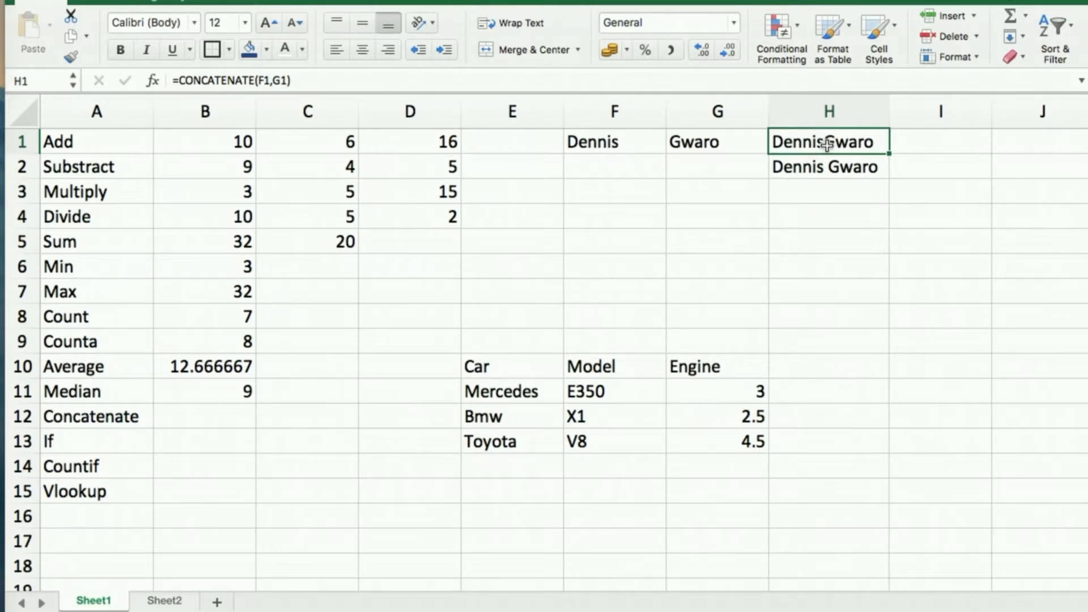
key(Down)
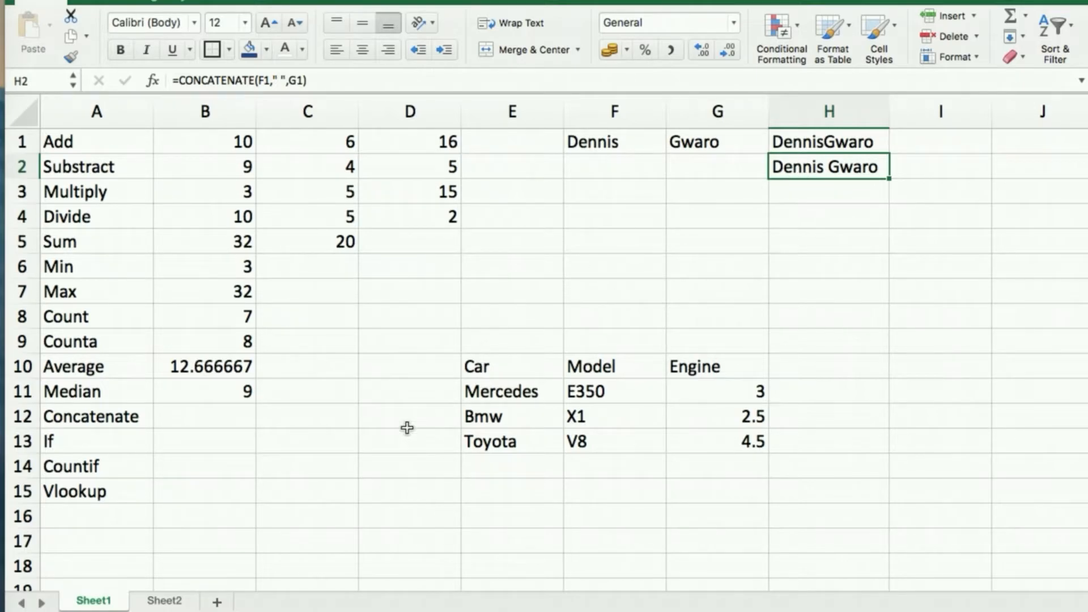
Enter =IF(B11<B10,"Cell B11 is Less","Cell B11 is greater") in B13.
click(70, 441)
click(189, 440)
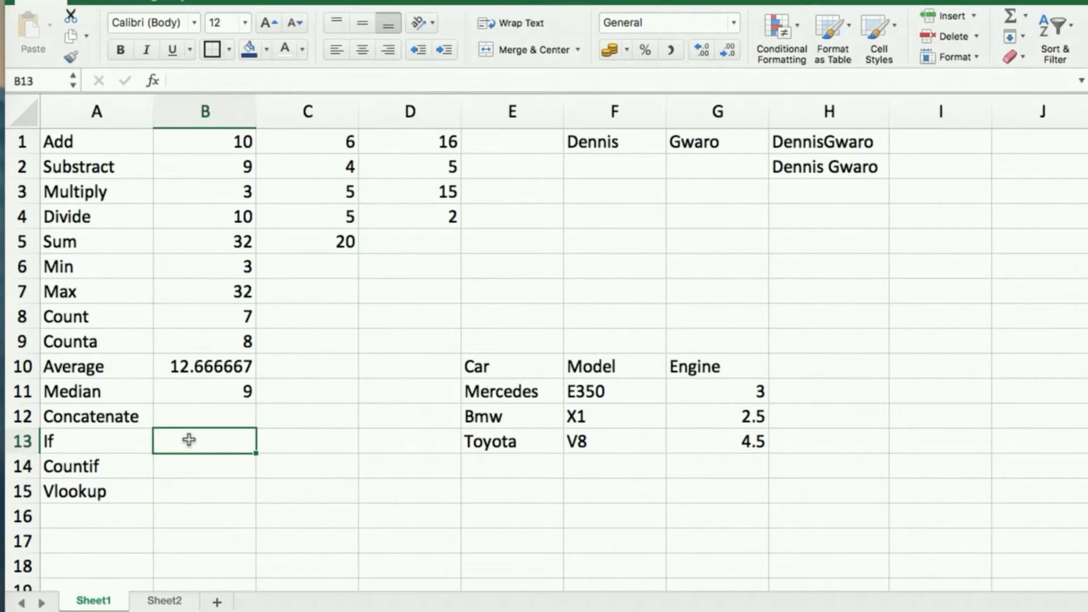
text(=if)
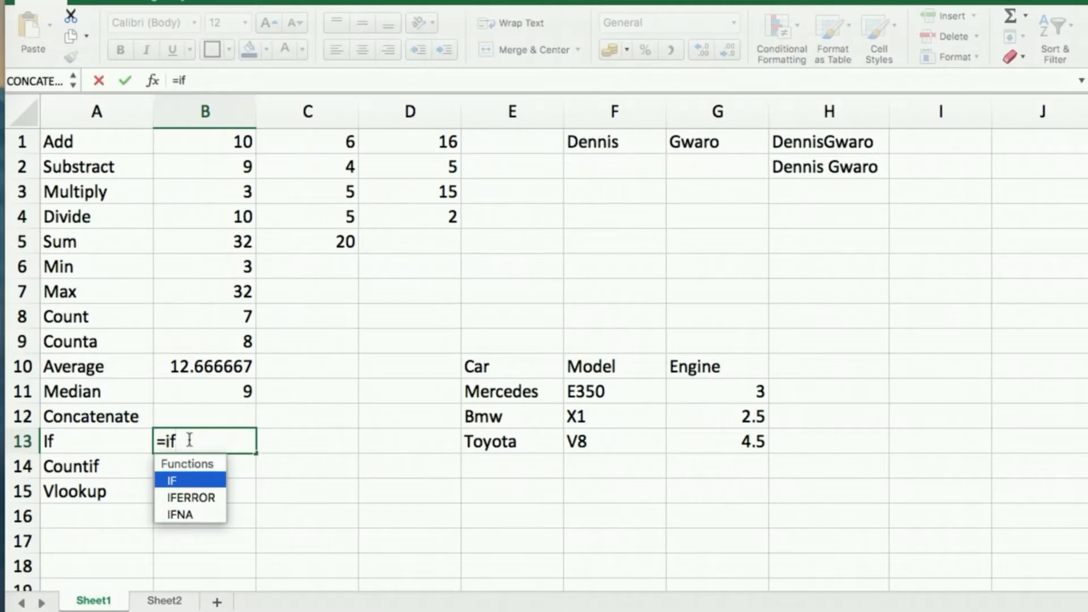
key(Tab)
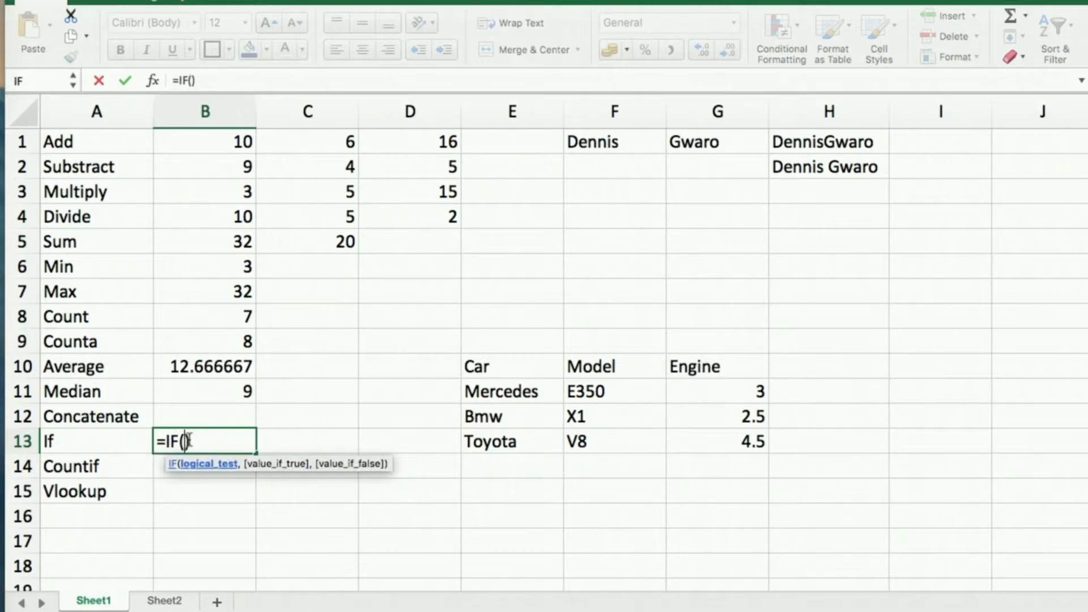
click(219, 391)
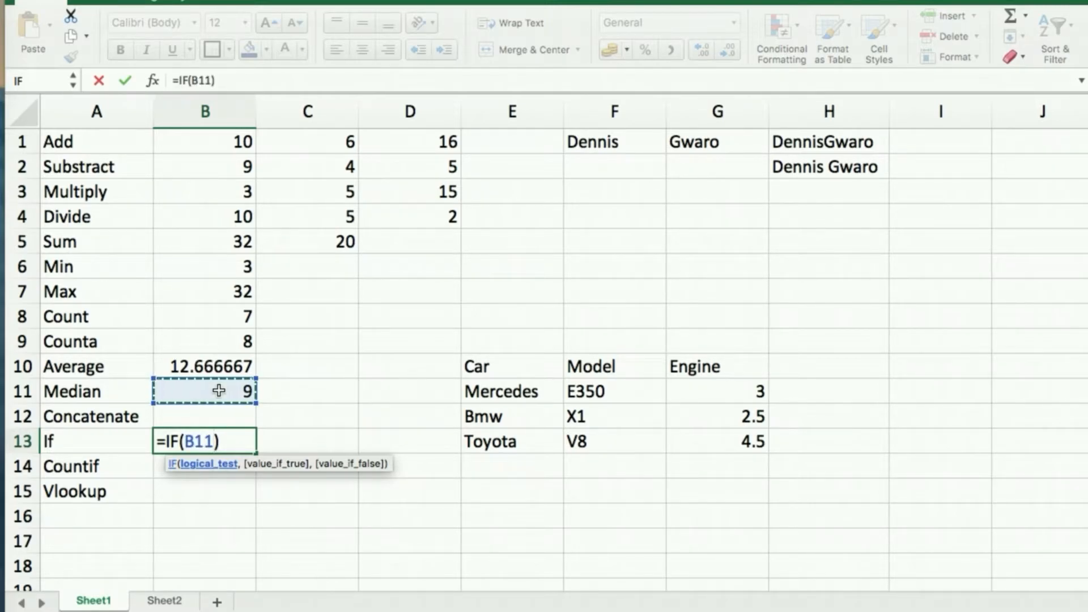
text(<)
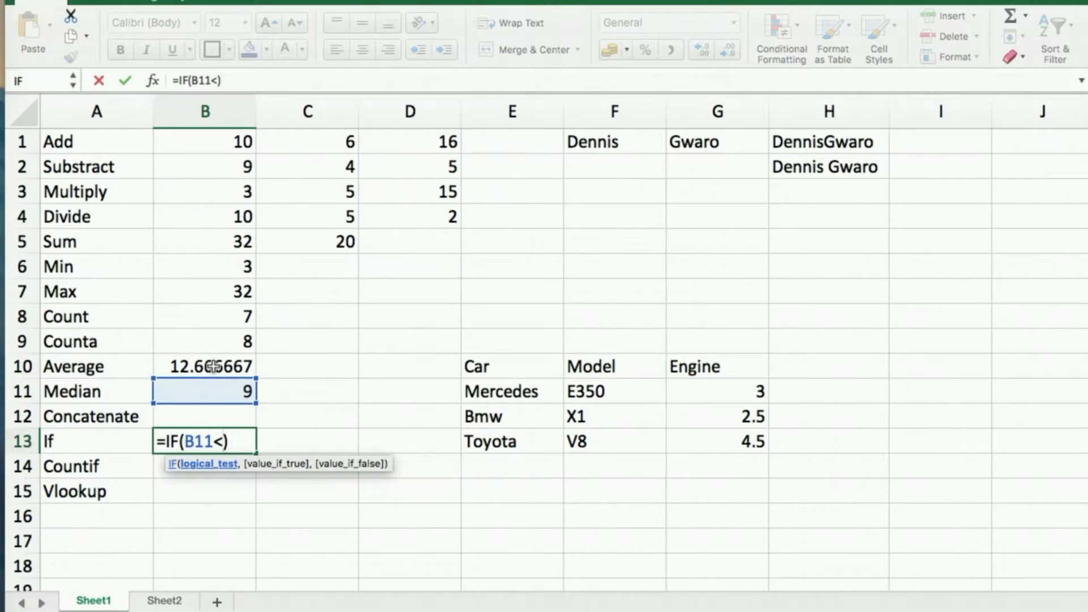
click(215, 367)
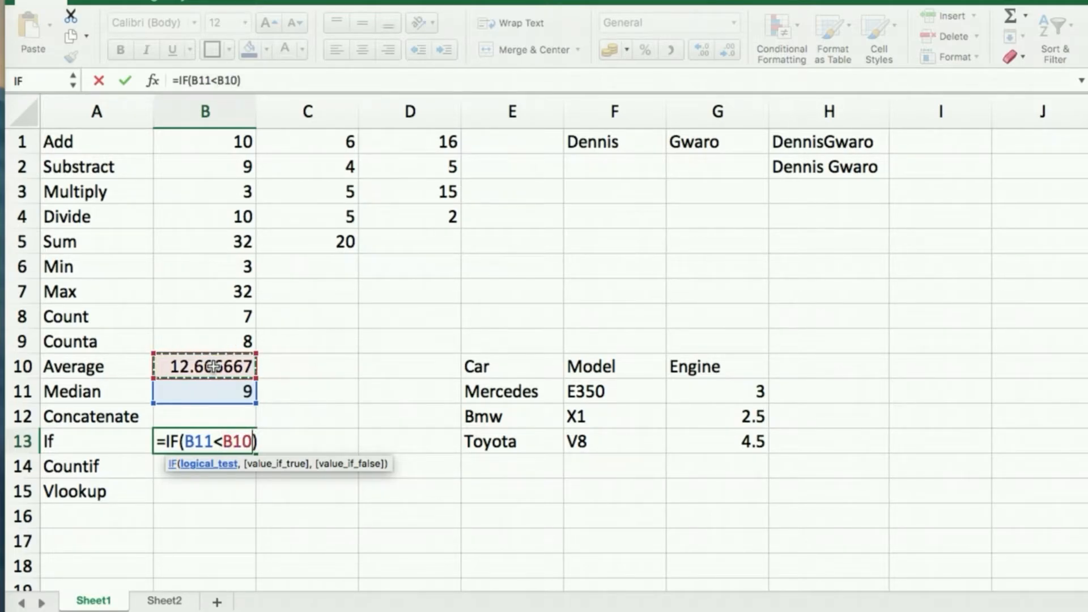
text(,)
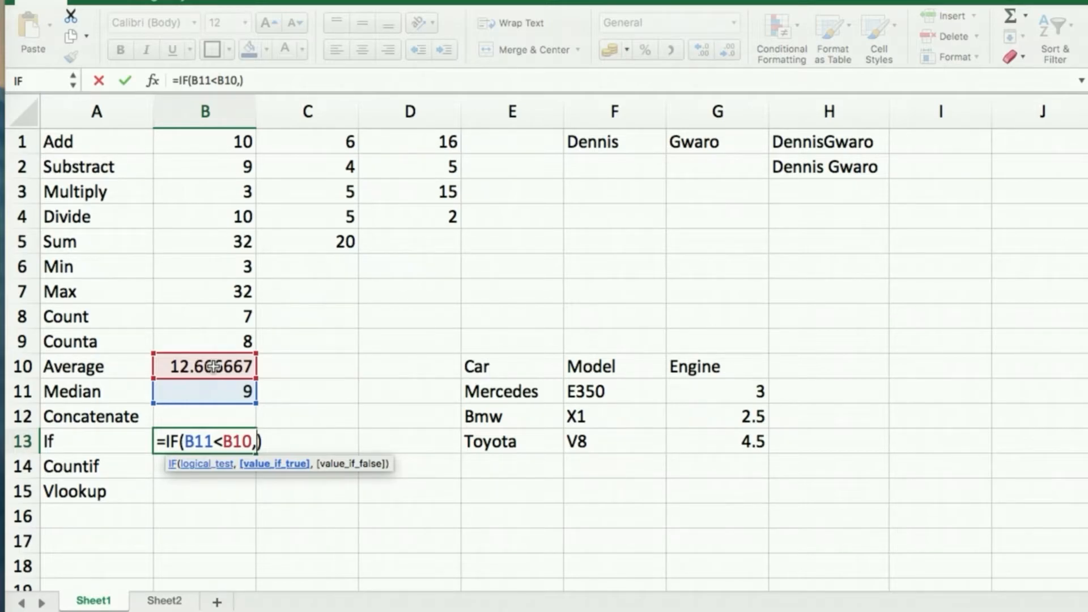
text(")
text(Cell )
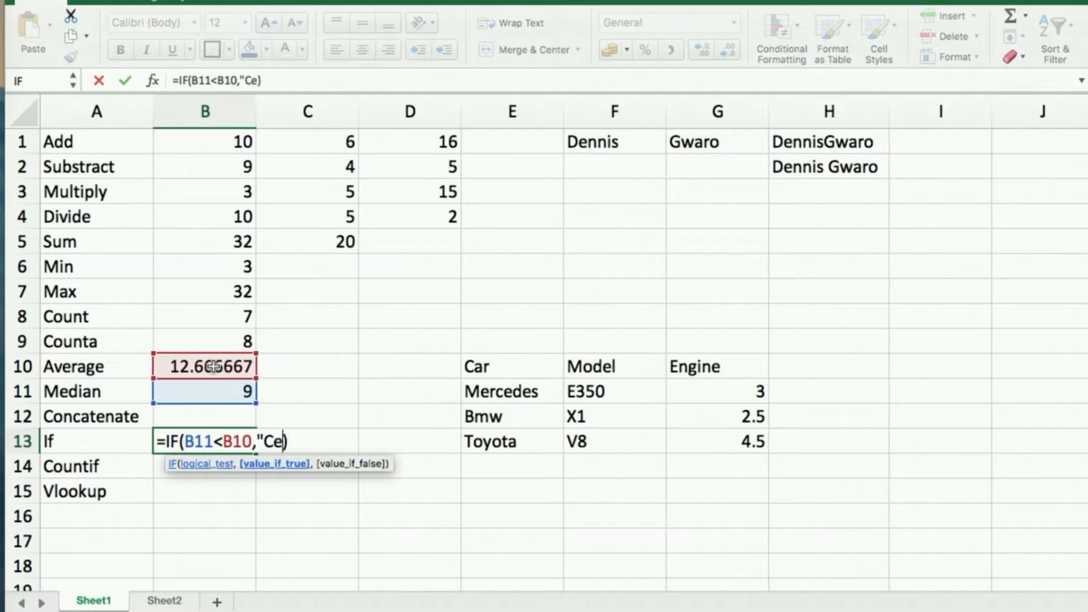
text(B11 is )
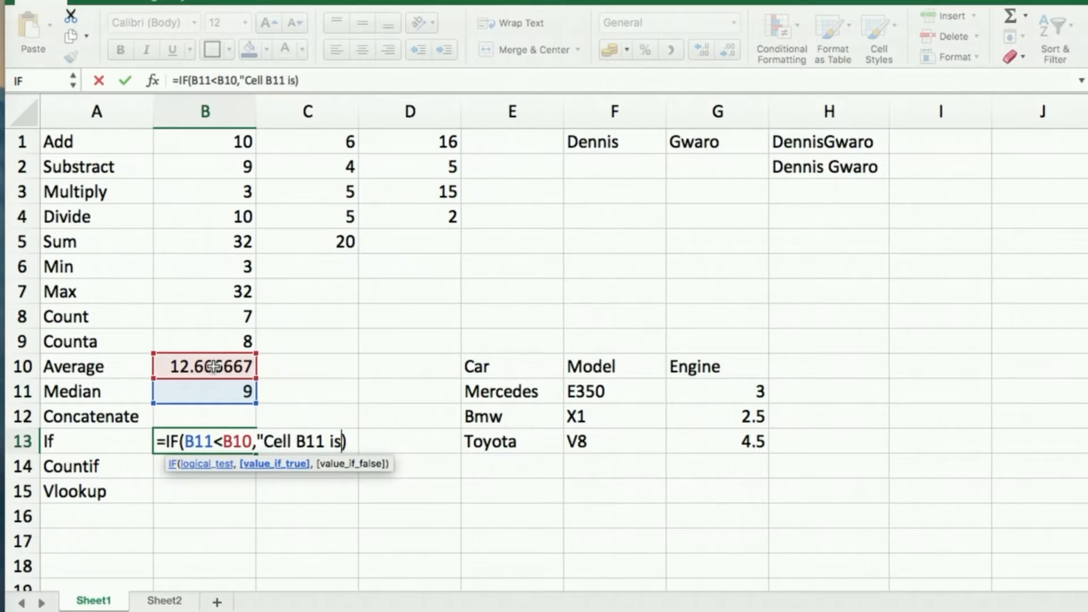
text(Less")
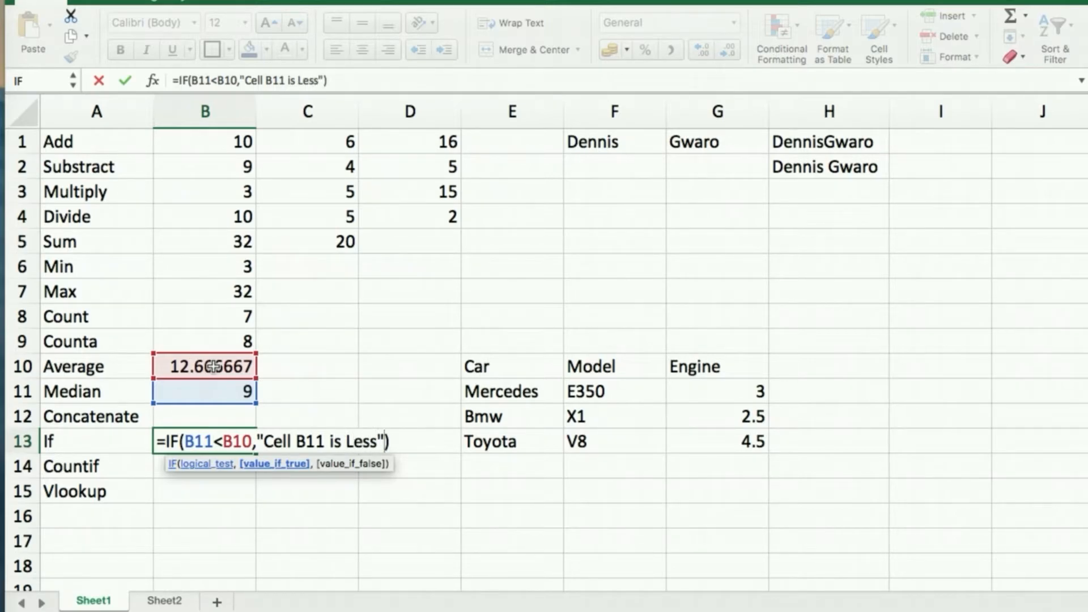
text(,)
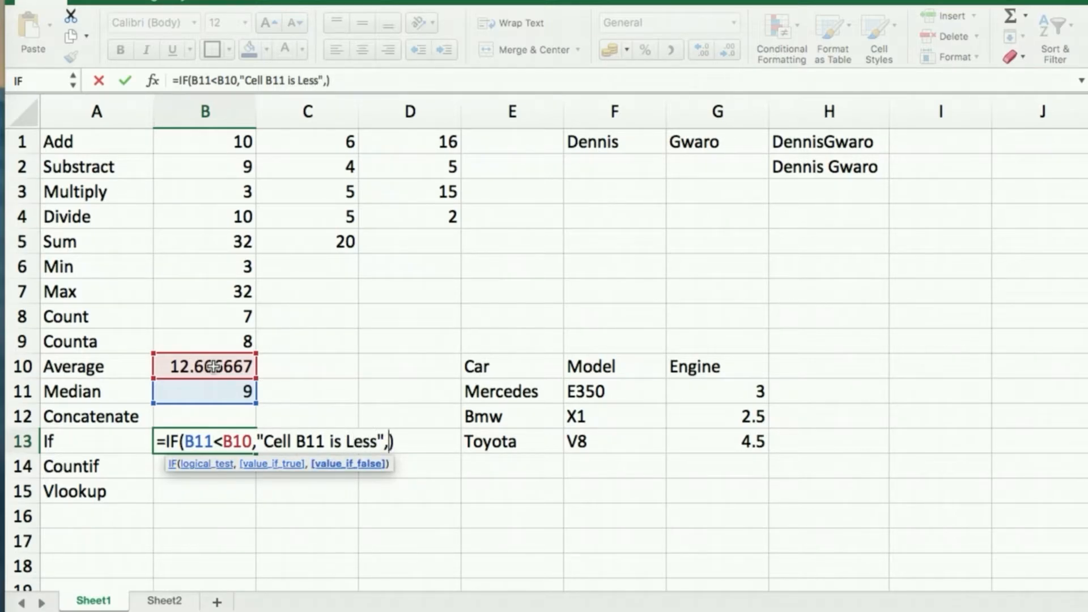
text("Cell B11 i)
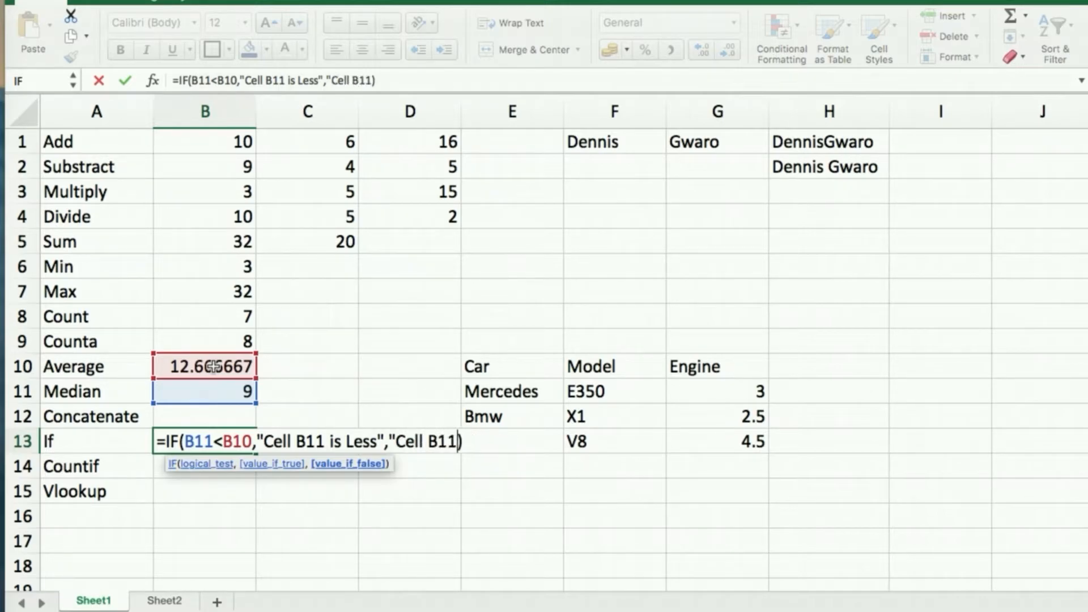
text(s great)
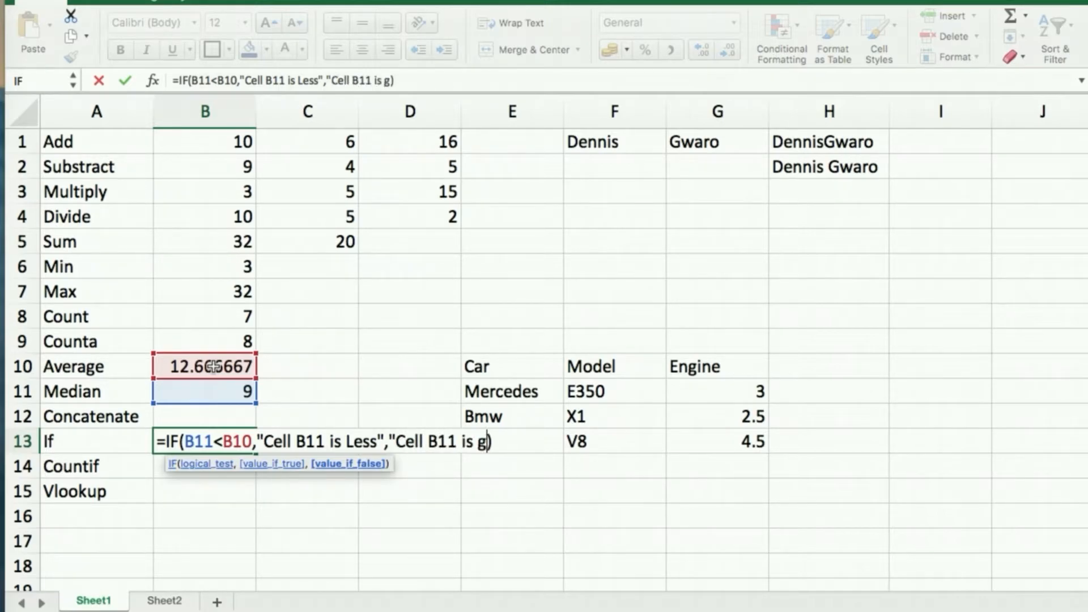
text(er")
key(Return)
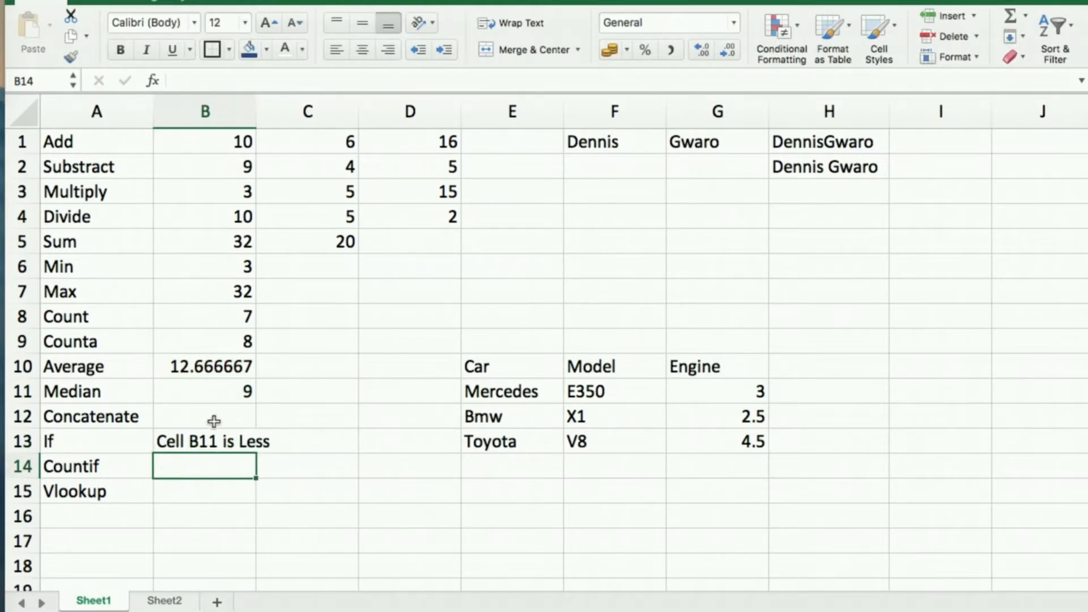
Auto-fit column B so the B10 average reads 12.66666667 in full.
click(210, 442)
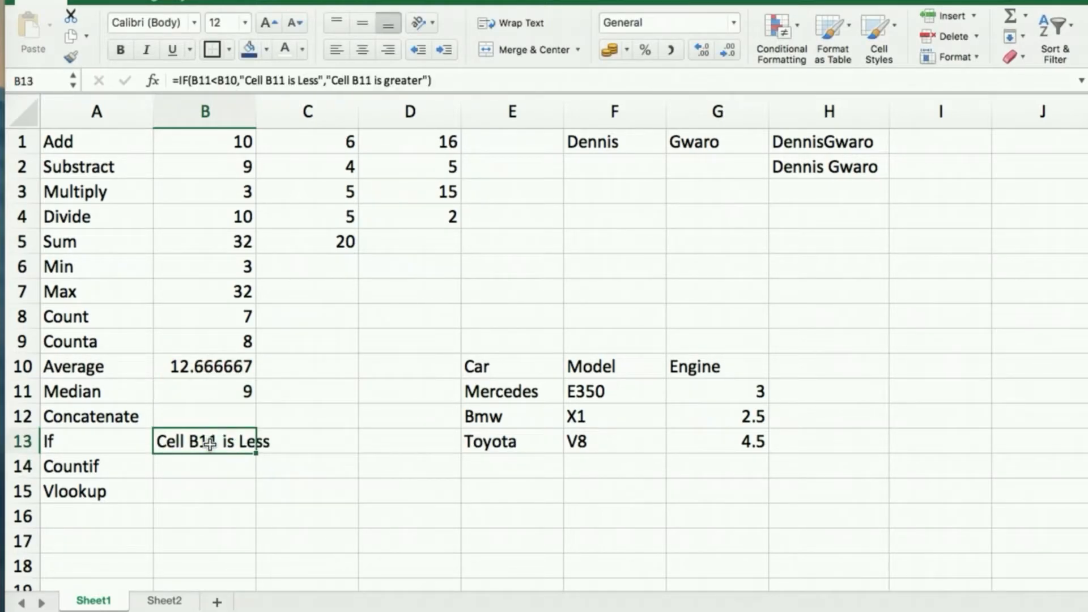
double_click(256, 109)
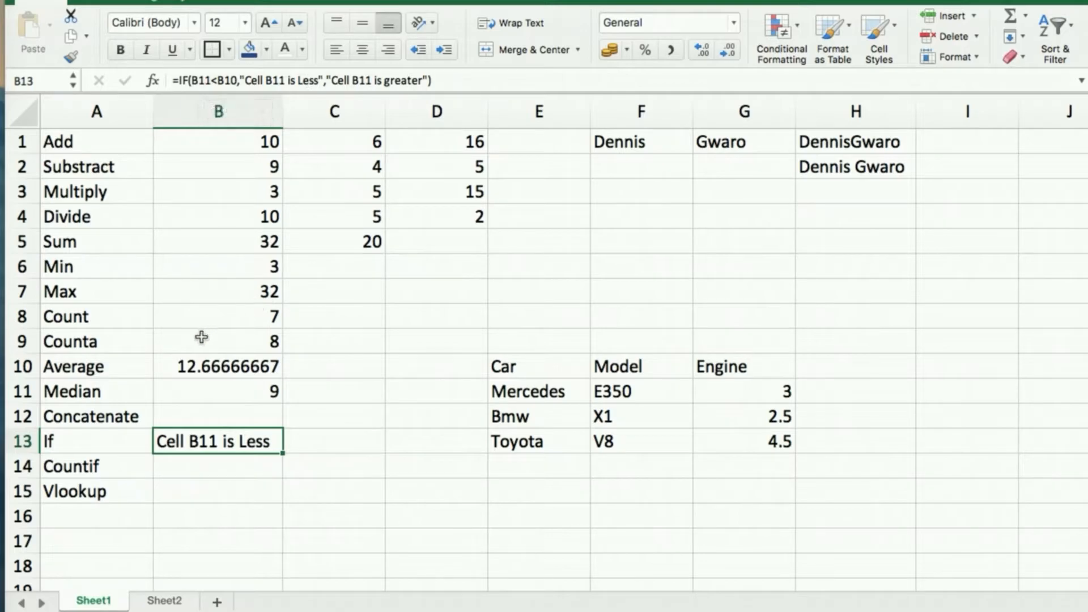
Change B11 to 13 and confirm B13 now reads "Cell B11 is greater".
click(193, 384)
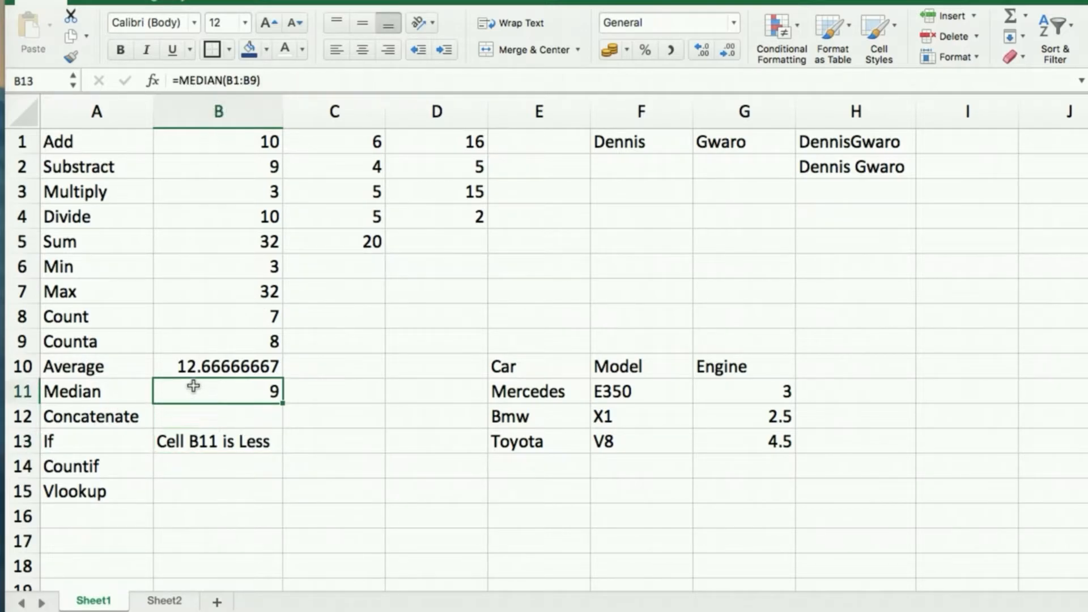
click(200, 367)
click(208, 394)
text(13)
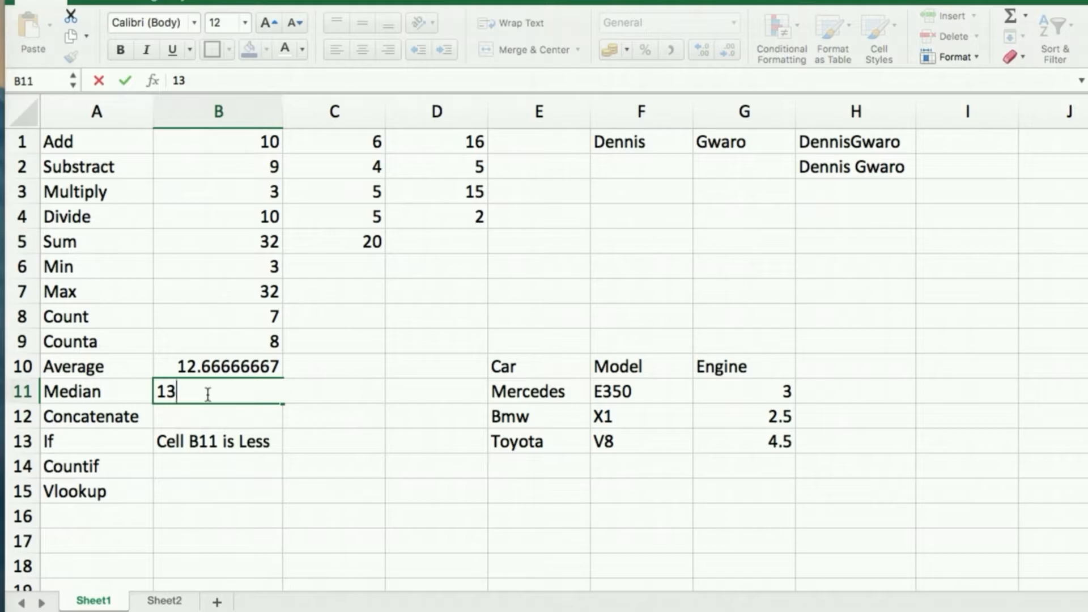
key(Return)
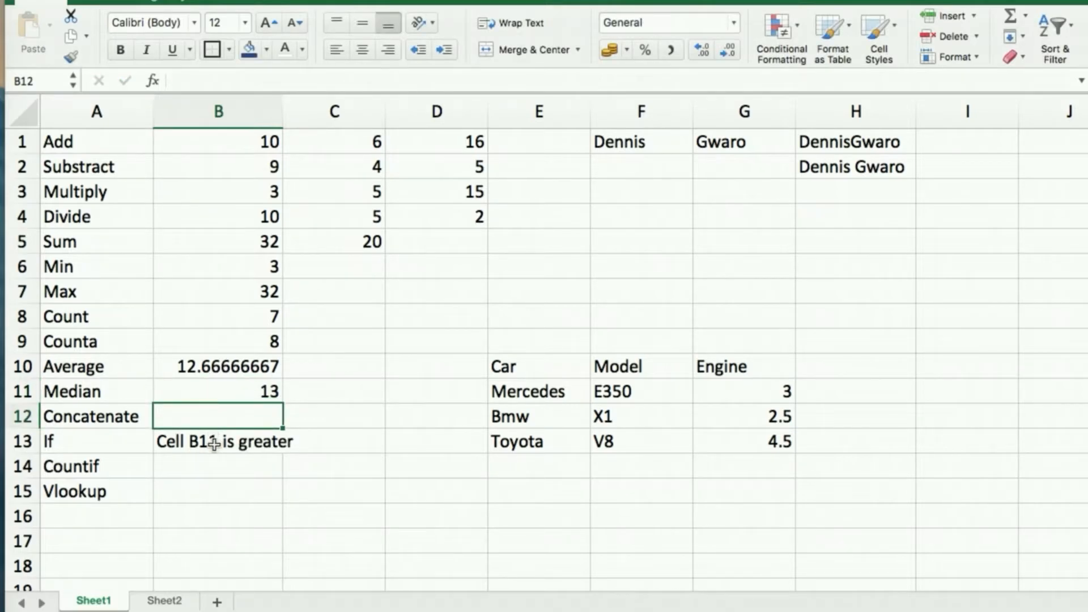
click(214, 443)
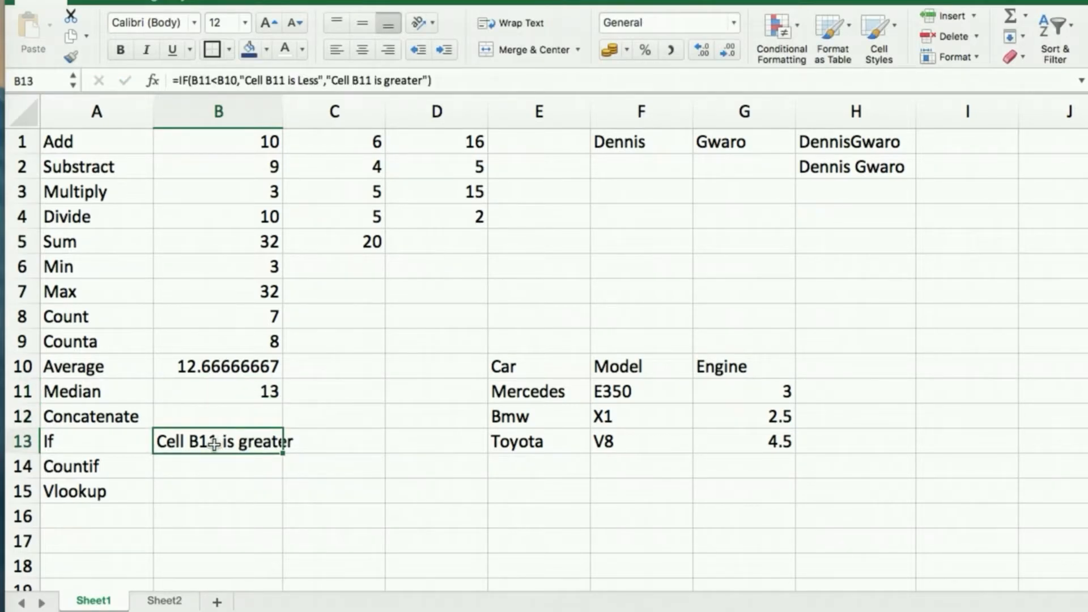
click(227, 397)
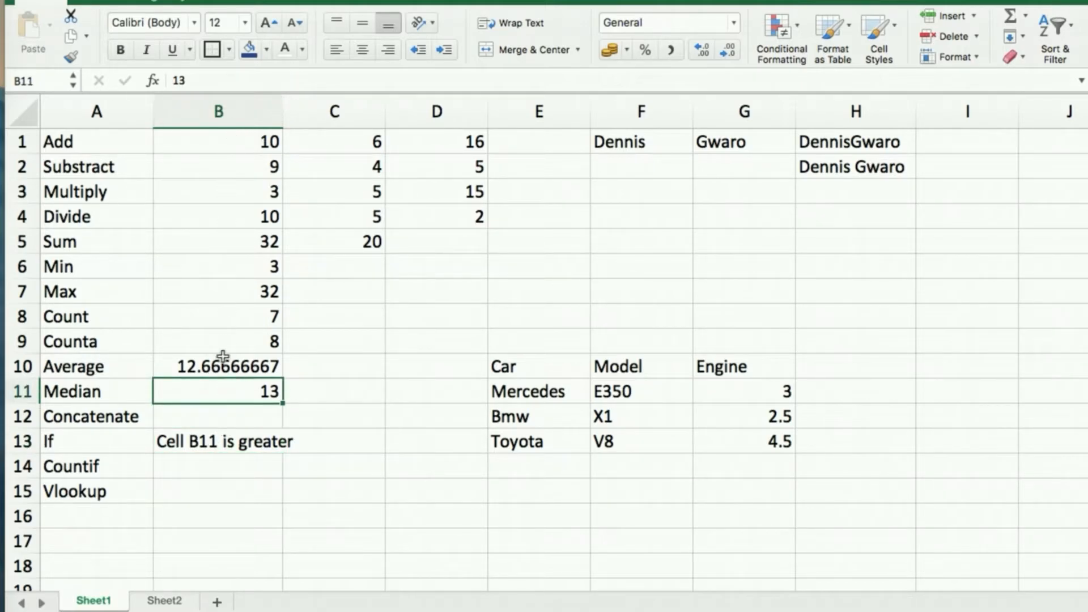
click(216, 443)
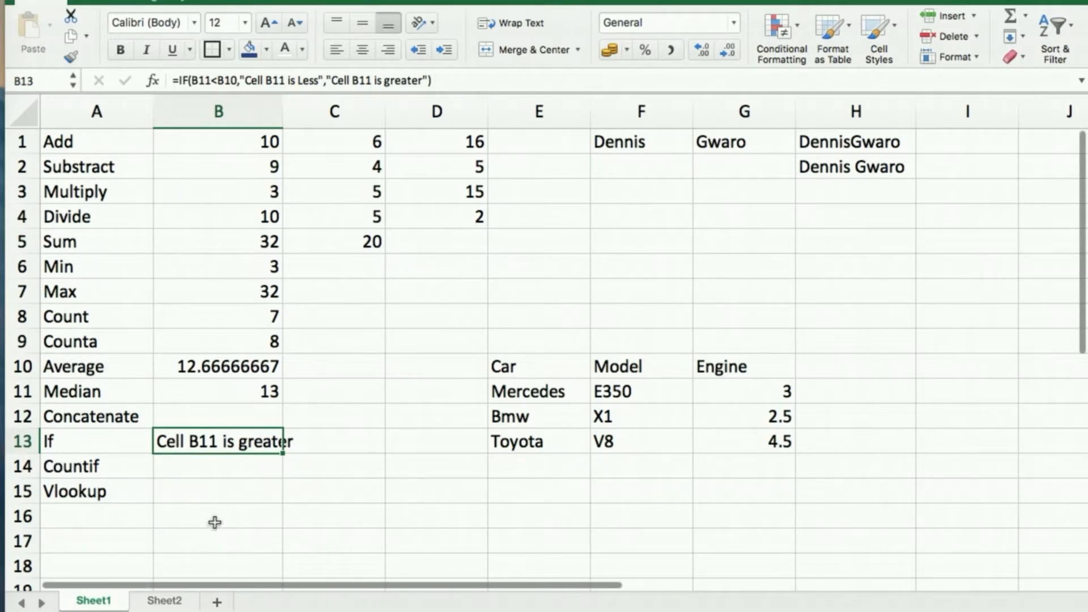
Enter =COUNTIF(B1:B11,10) in B14, which returns 2.
click(194, 464)
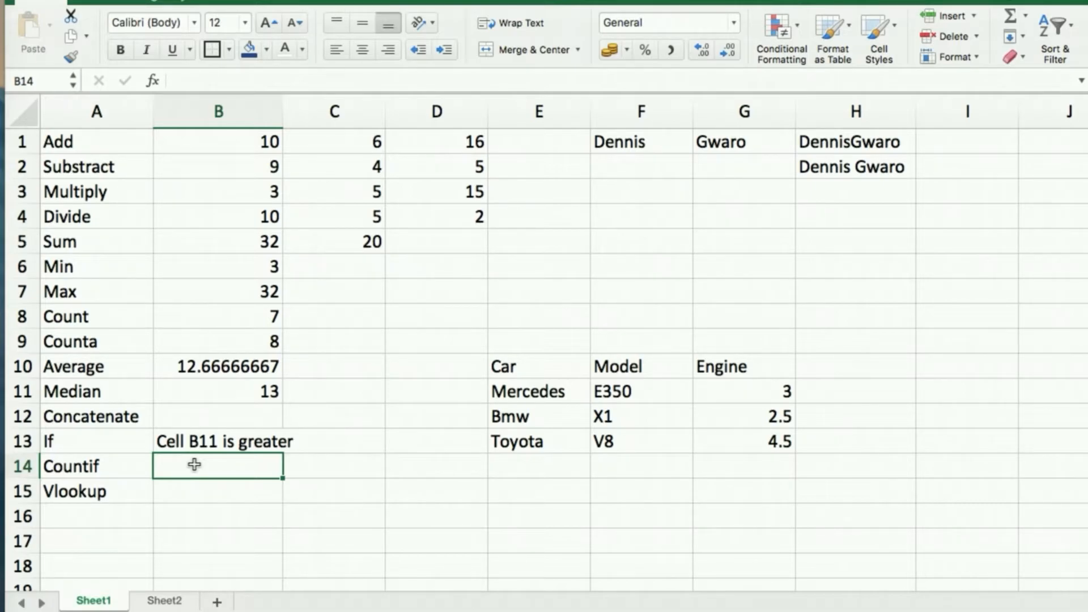
text(=)
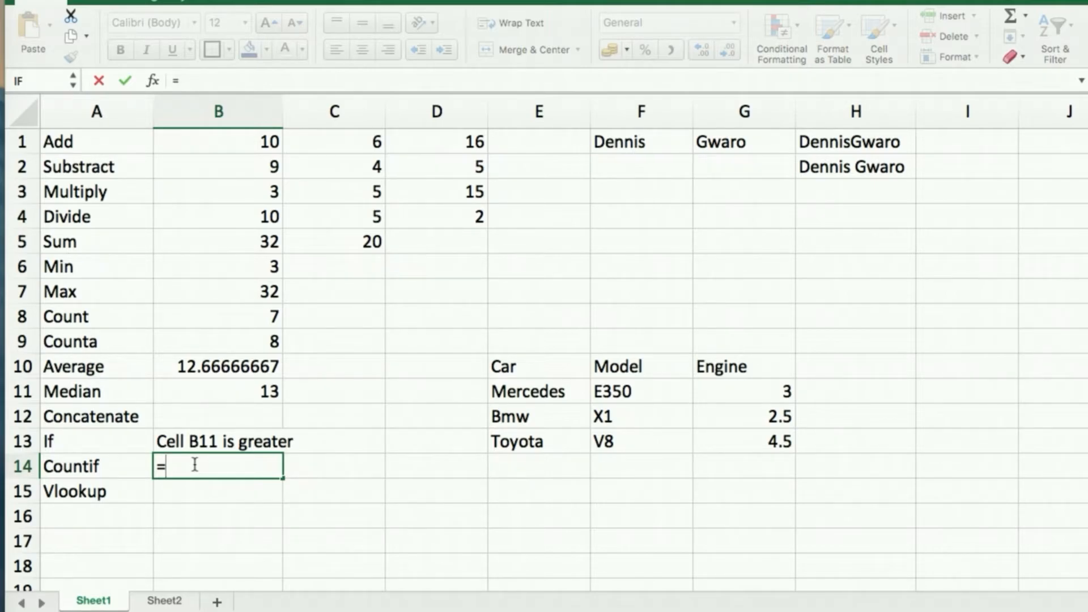
text(co)
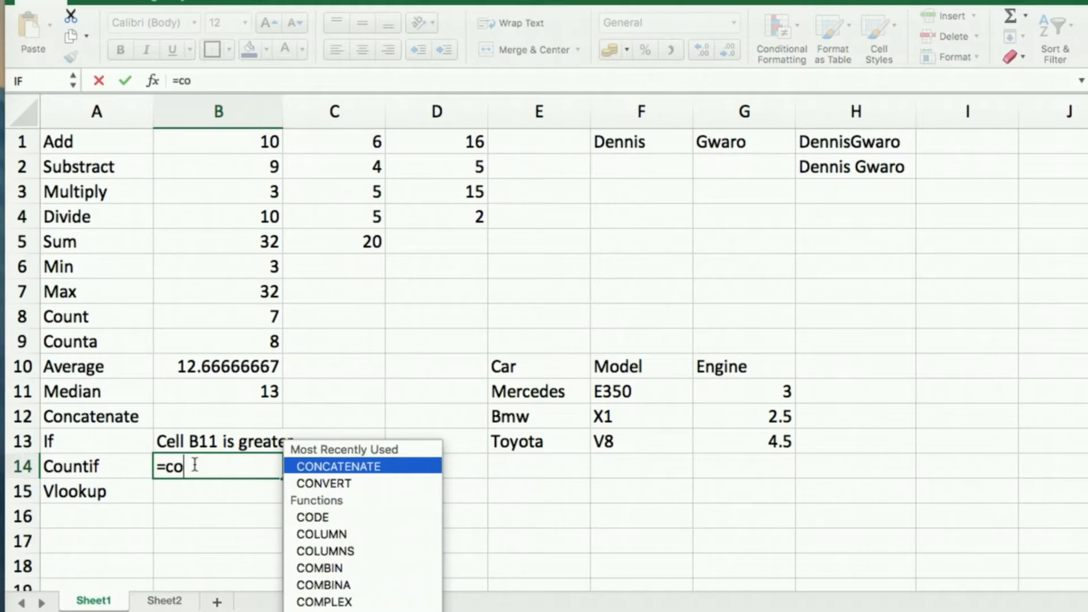
text(unt)
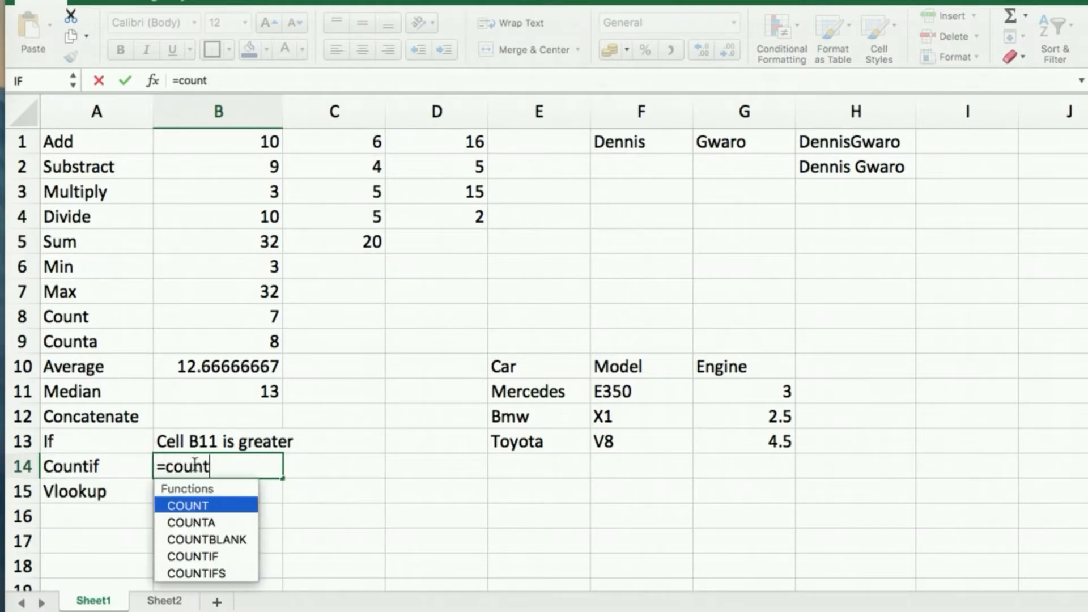
text(if)
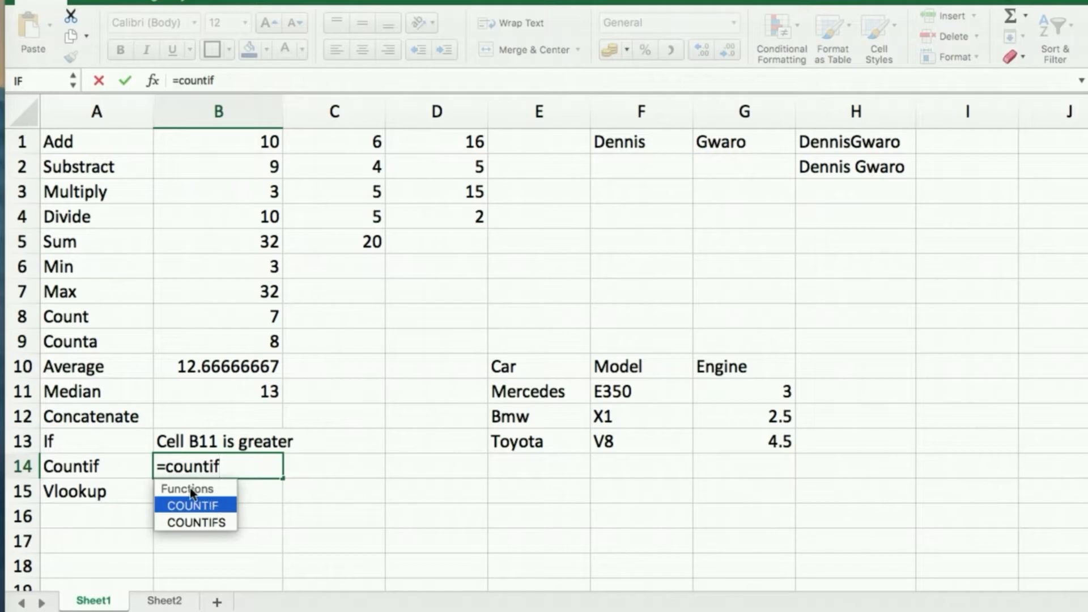
double_click(215, 504)
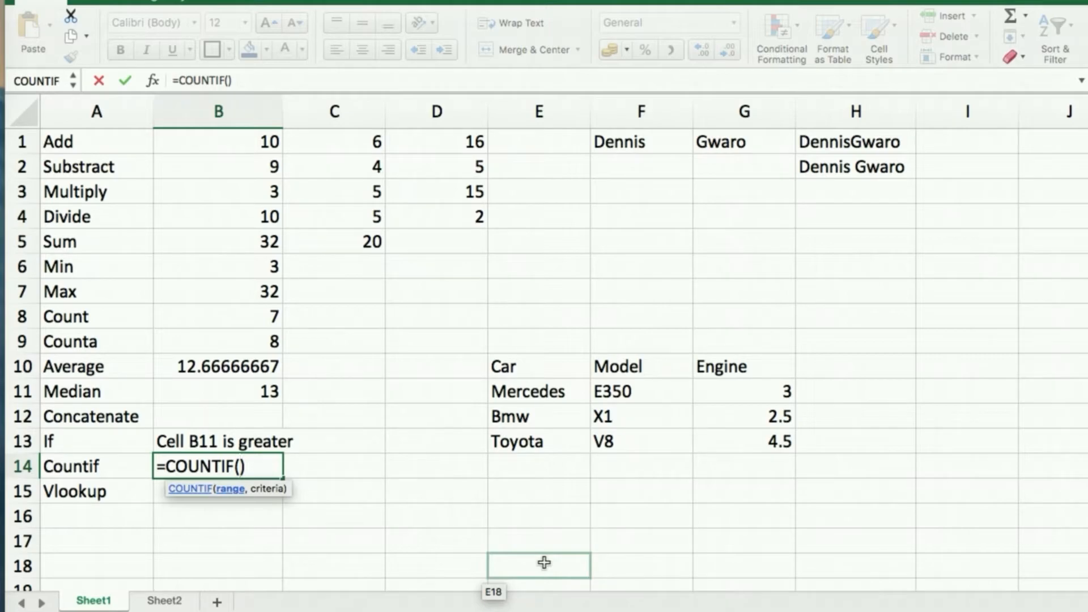
text(b1:)
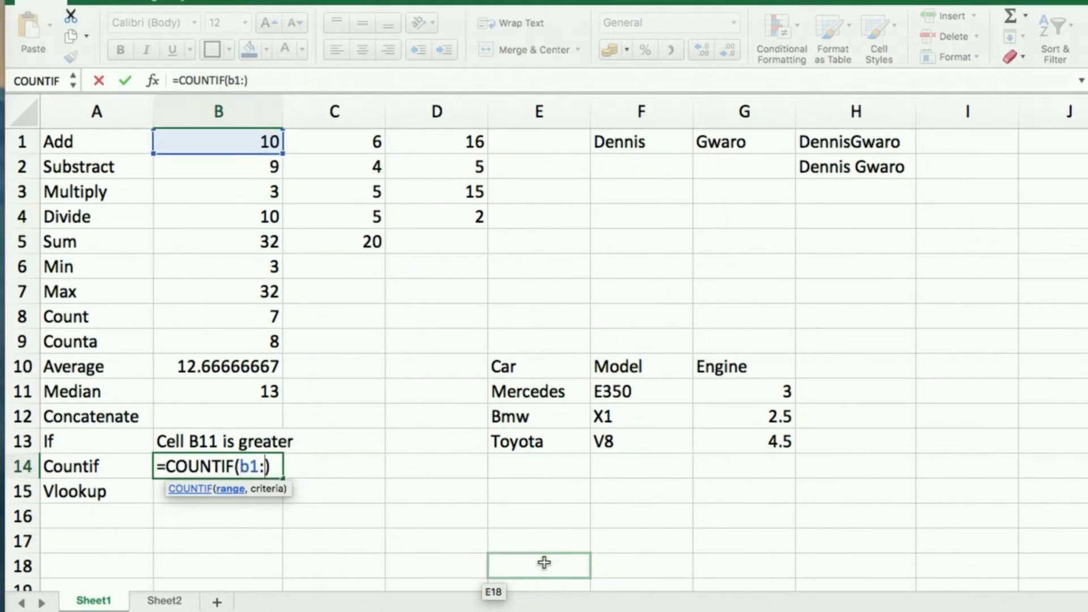
text(b11)
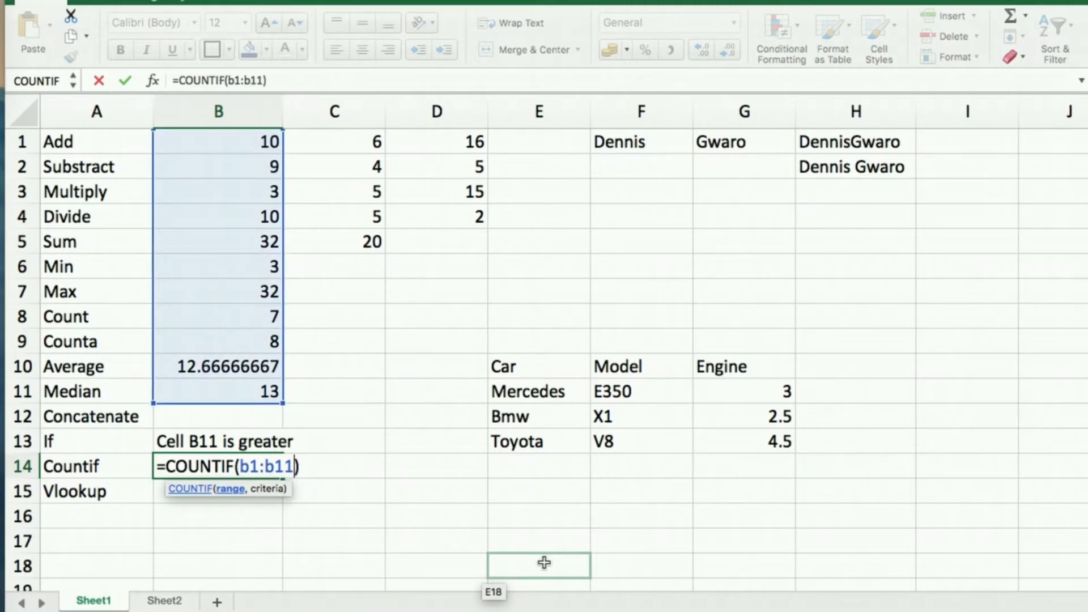
text(,)
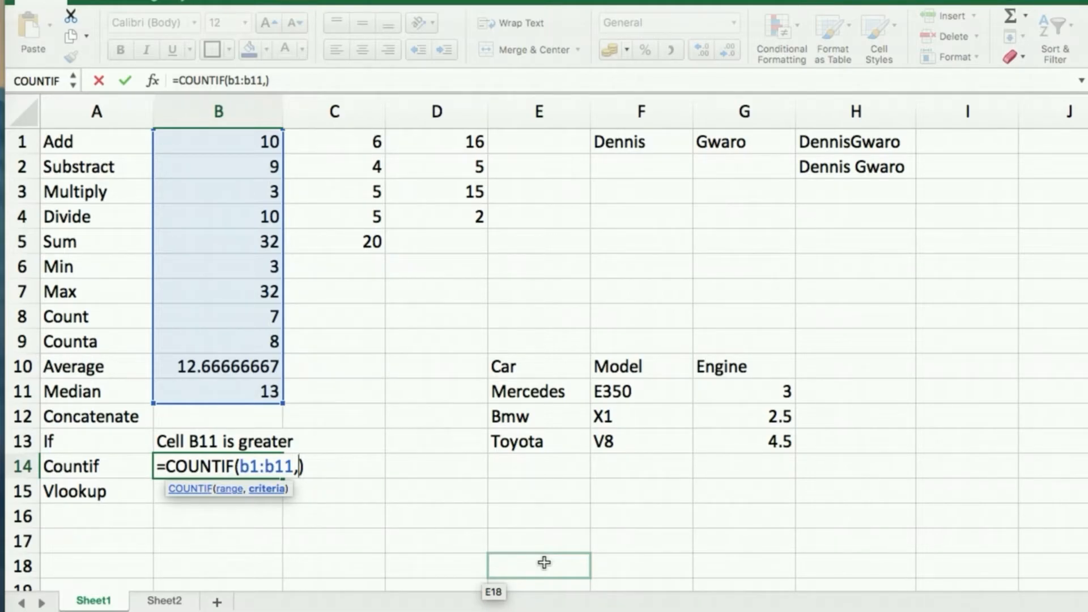
text(10)
key(Return)
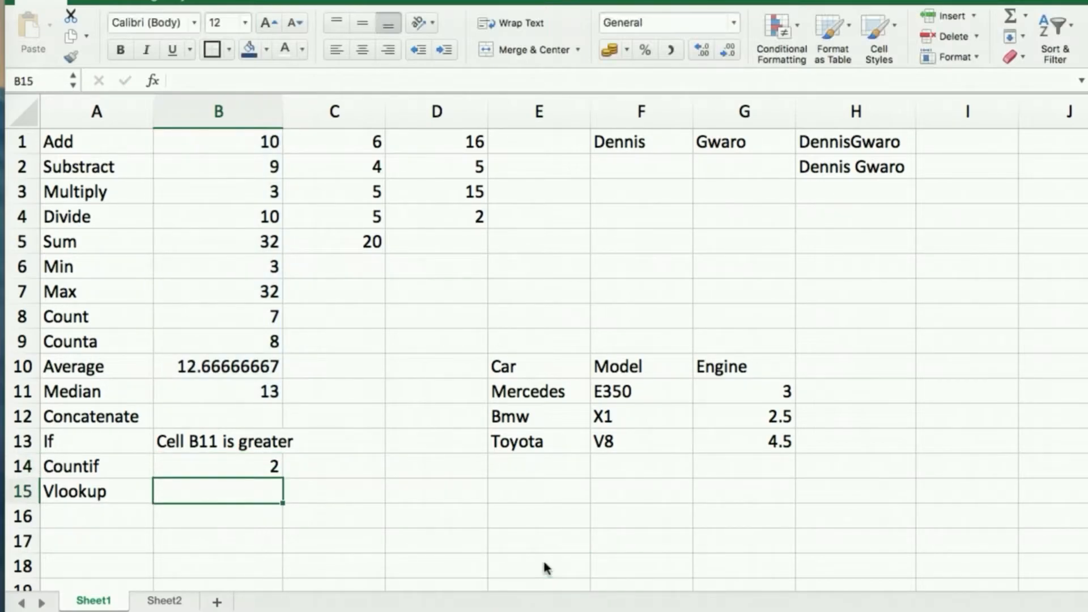
Review the COUNTIF formula in B14 and its counted range B1:B11.
click(231, 465)
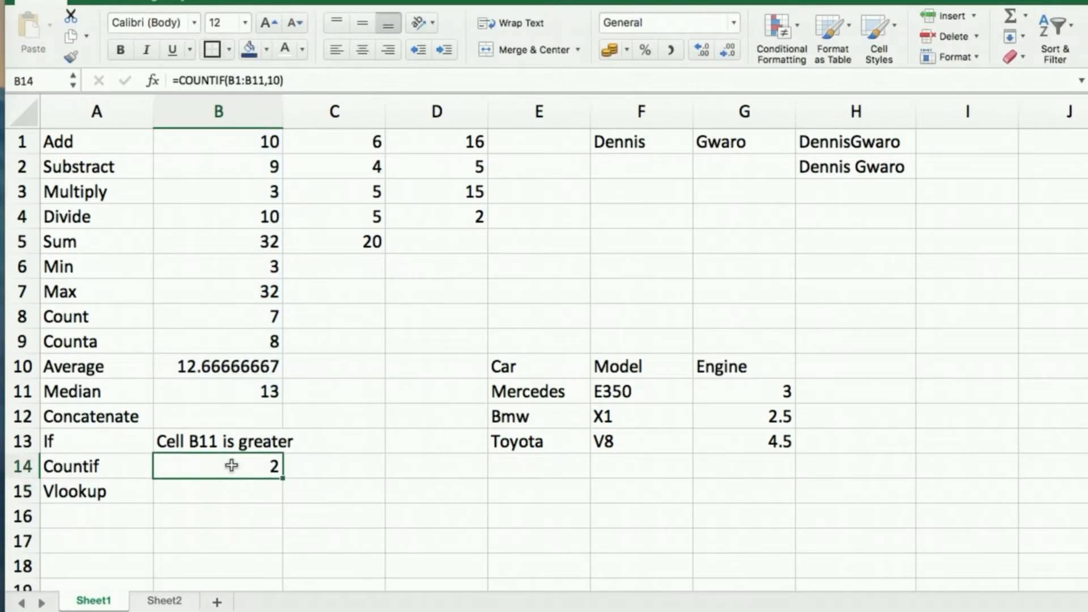
click(232, 389)
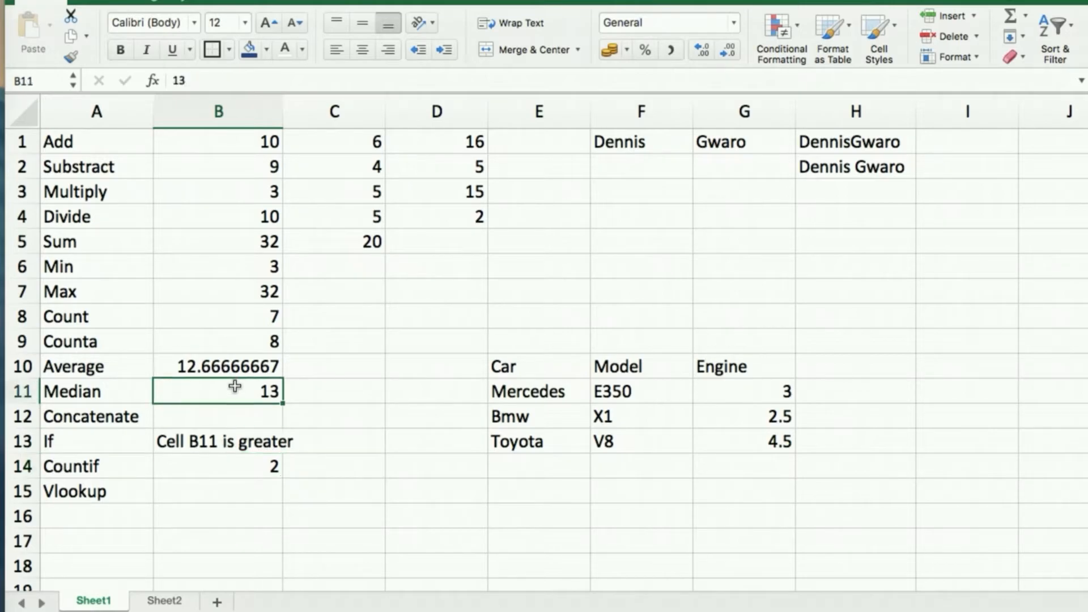
shift+click(258, 148)
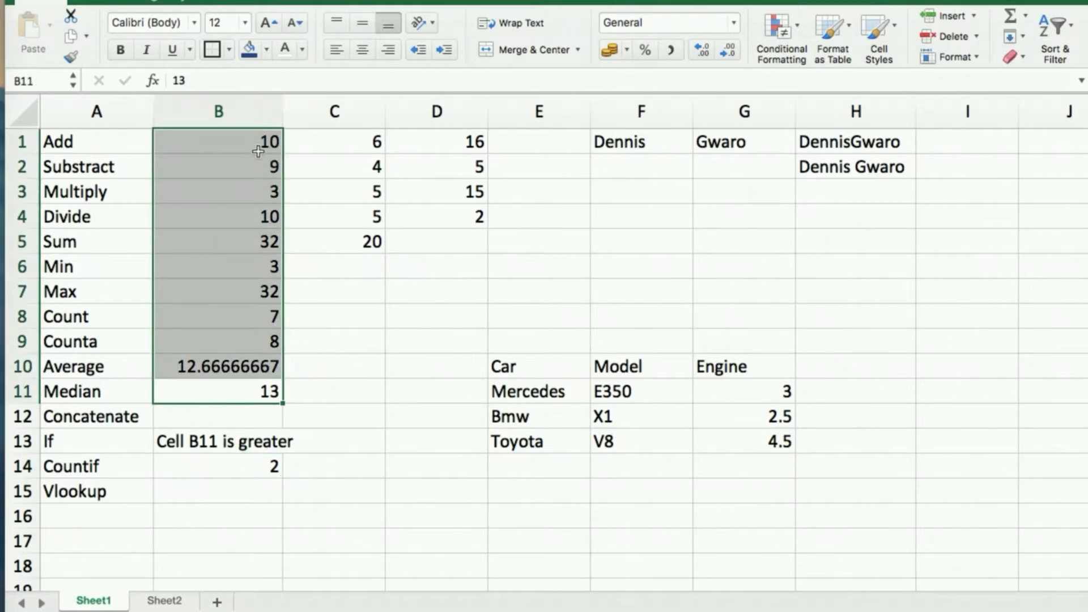
Fill B1 and B4, the two cells holding 10, with yellow.
click(256, 148)
click(265, 51)
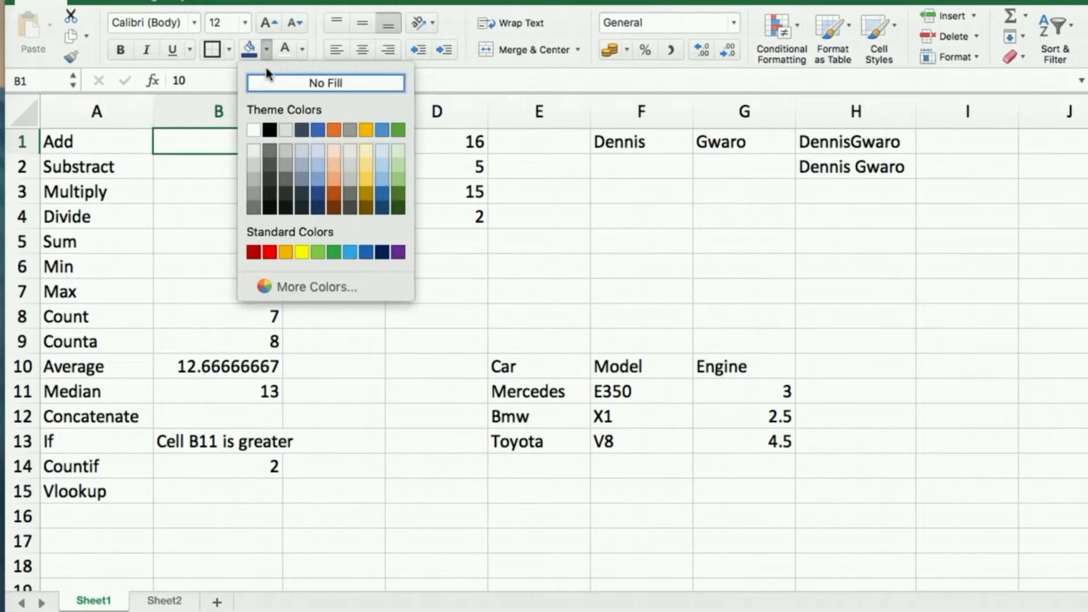
click(297, 248)
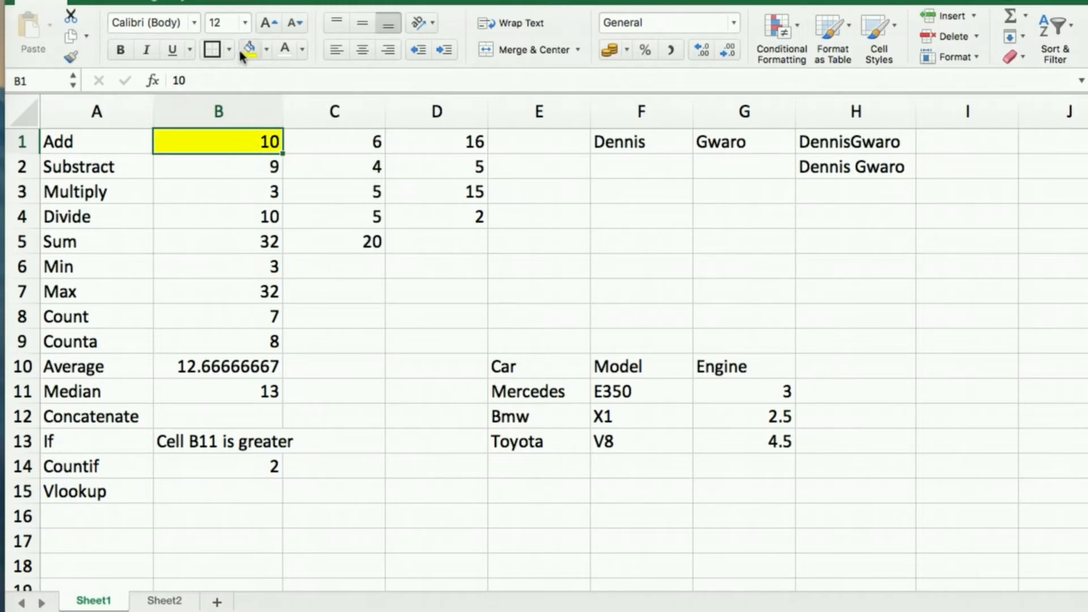
click(235, 222)
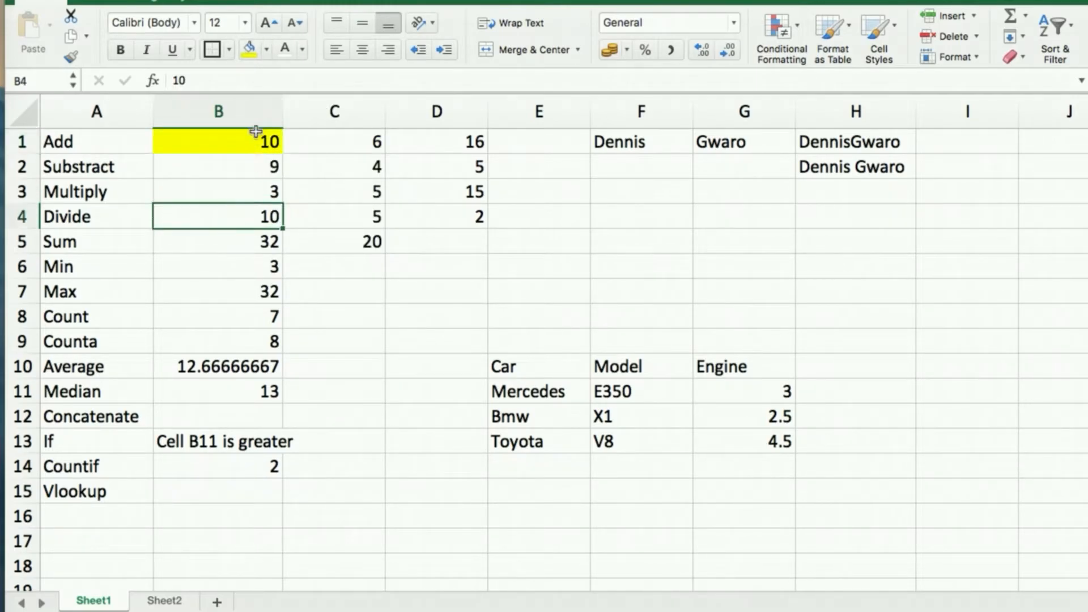
click(249, 53)
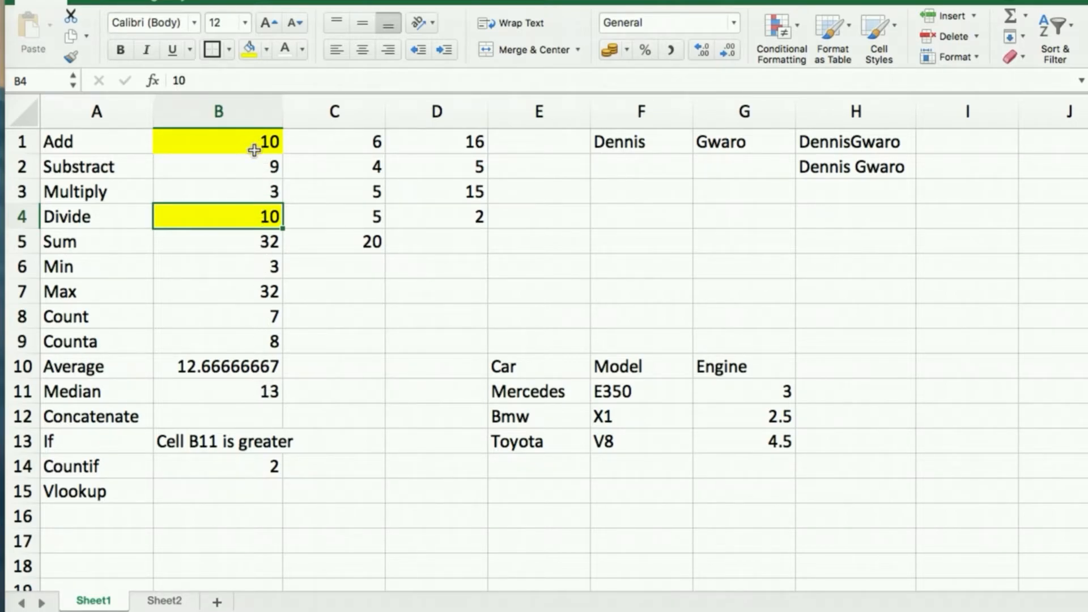
click(247, 468)
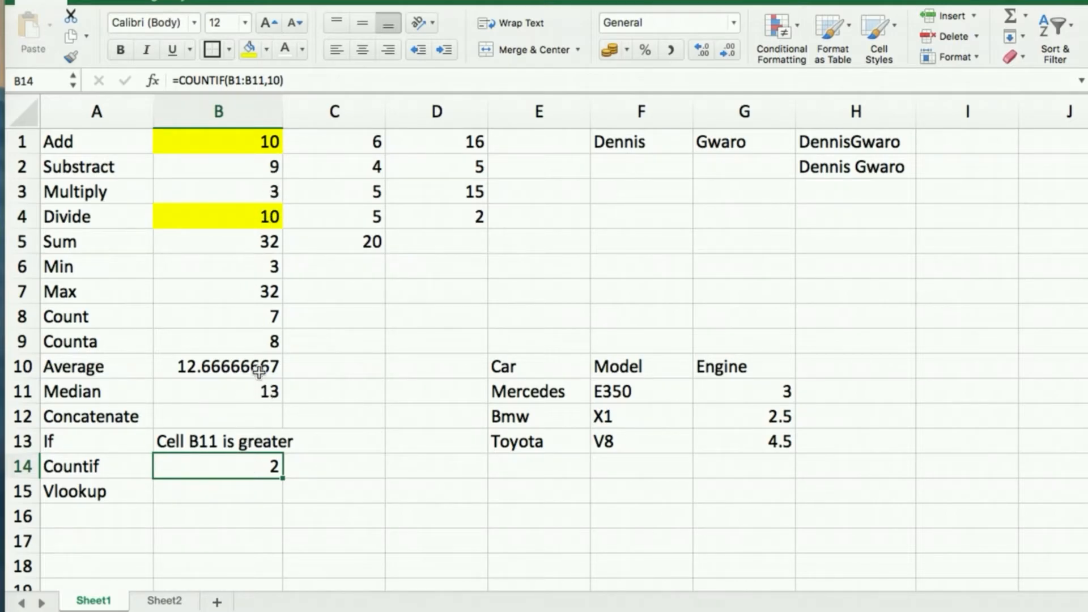
Change the B14 COUNTIF criterion from 10 to 3, giving =COUNTIF(B1:B11,3).
double_click(227, 466)
click(319, 467)
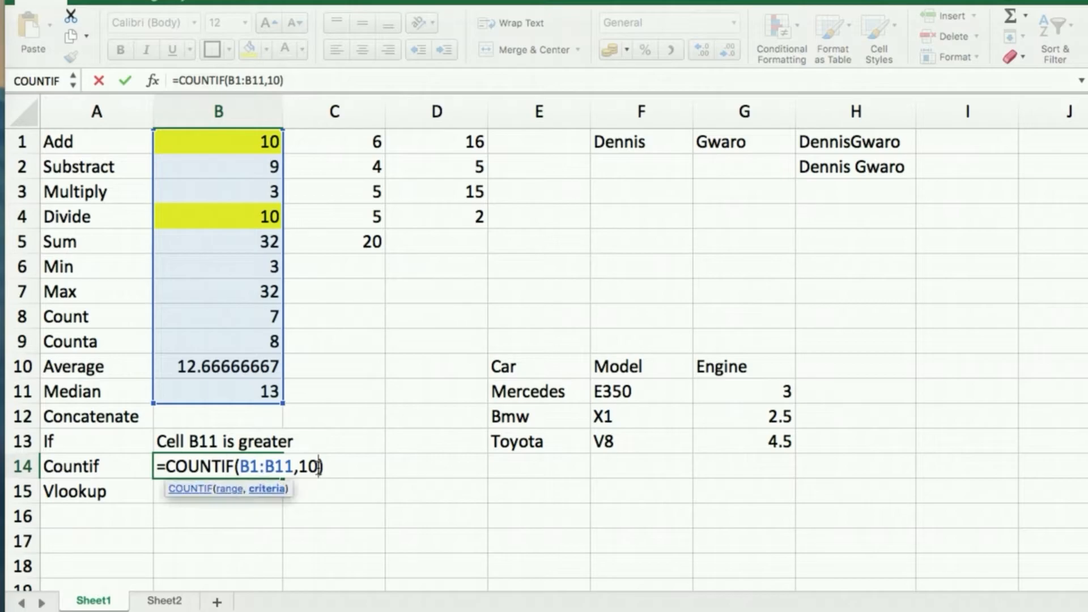
key(BackSpace)
key(BackSpace)
text(3)
key(Return)
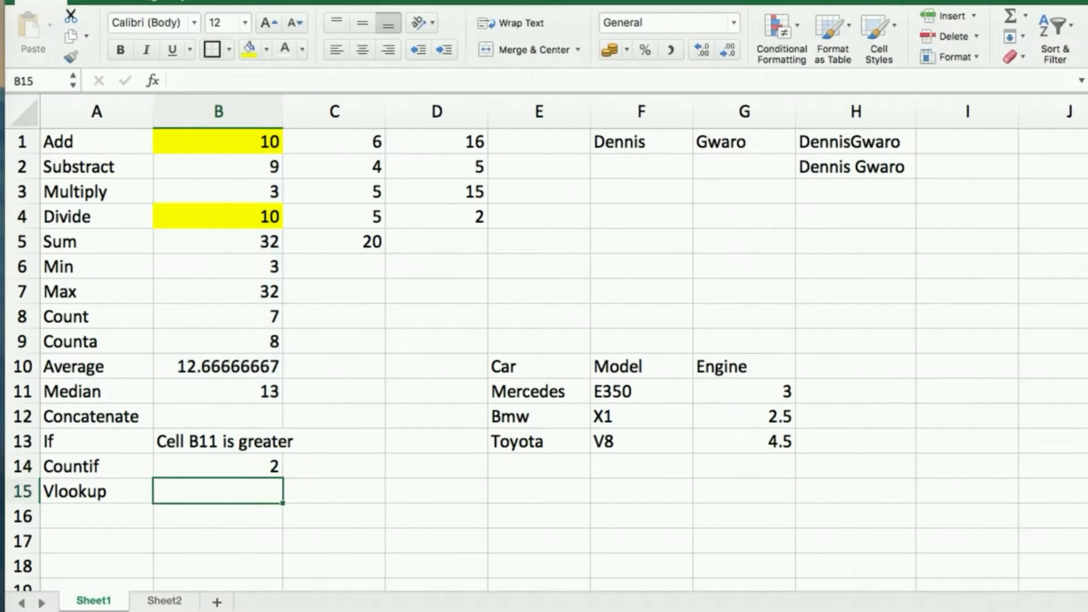
click(233, 464)
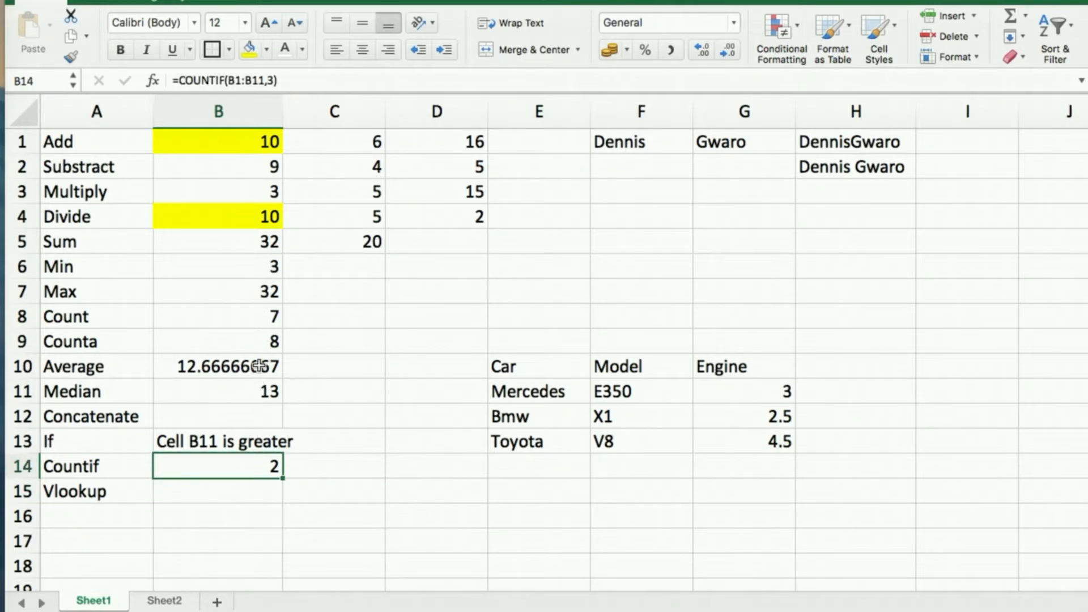
Fill B6 and B3, the two cells holding 3, with orange.
click(263, 265)
click(265, 50)
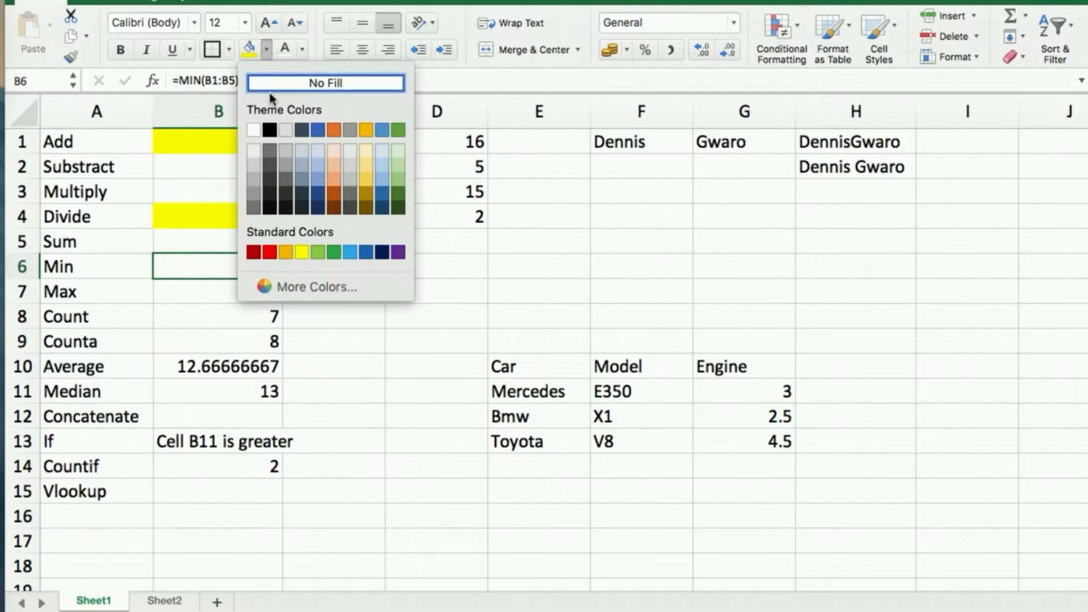
click(287, 253)
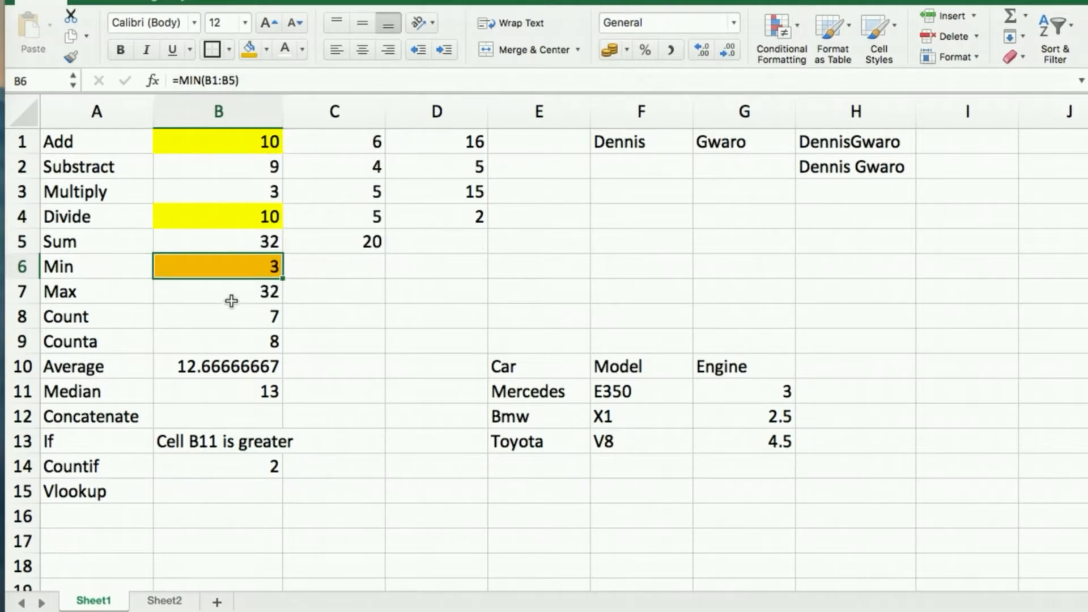
click(249, 193)
click(249, 50)
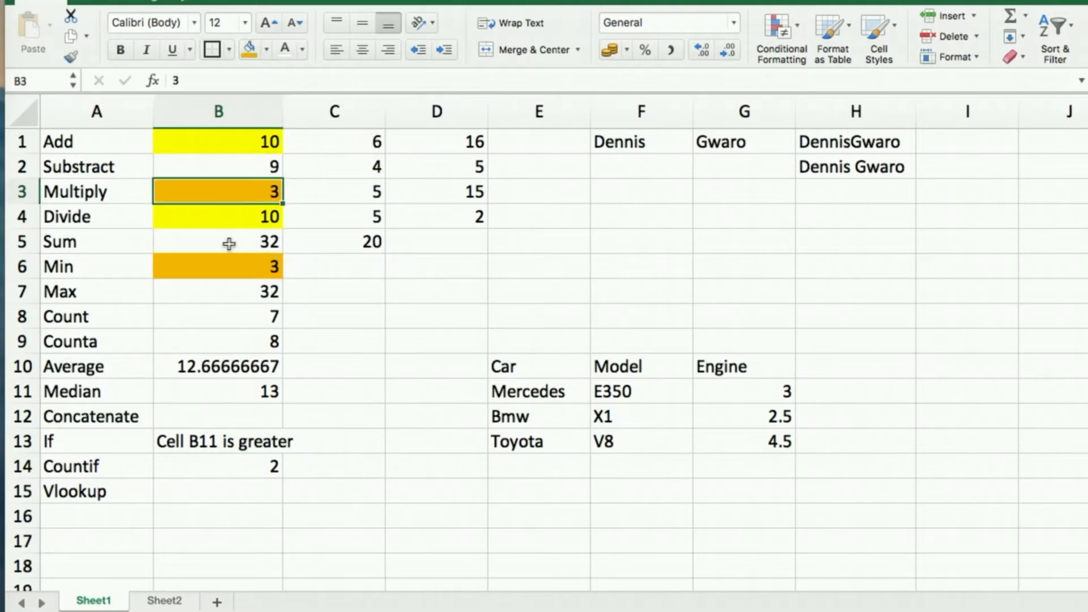
click(231, 309)
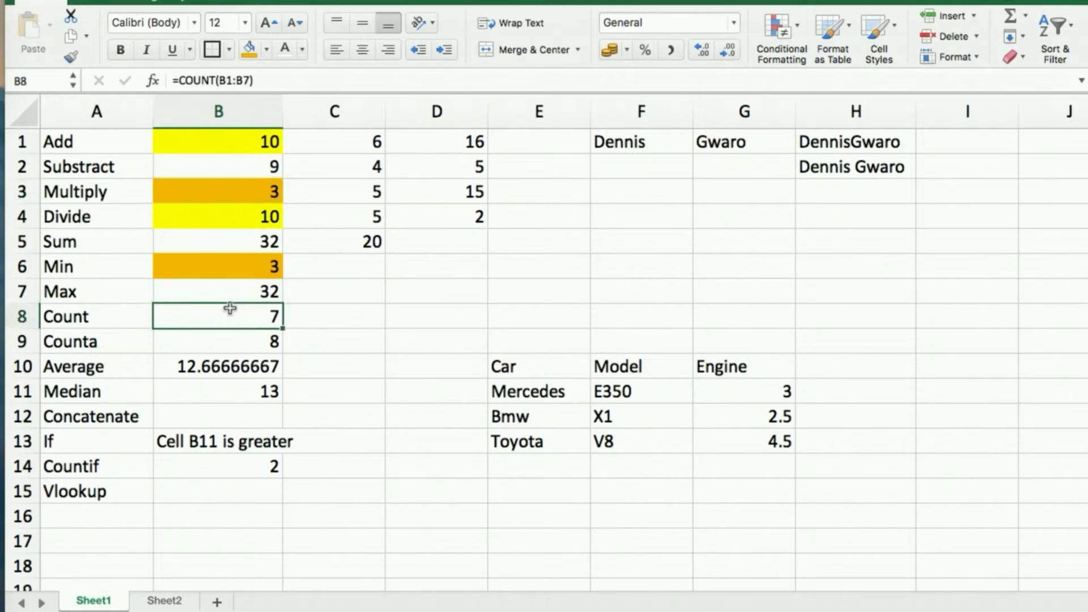
click(240, 471)
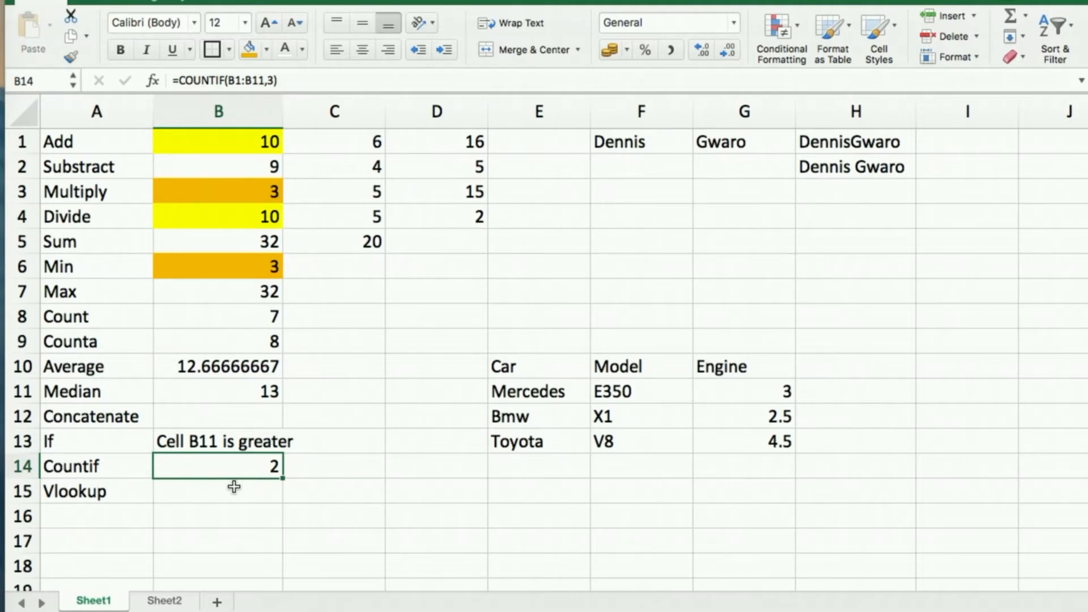
Apply All Borders to every cell of the car table E10:G13.
click(502, 366)
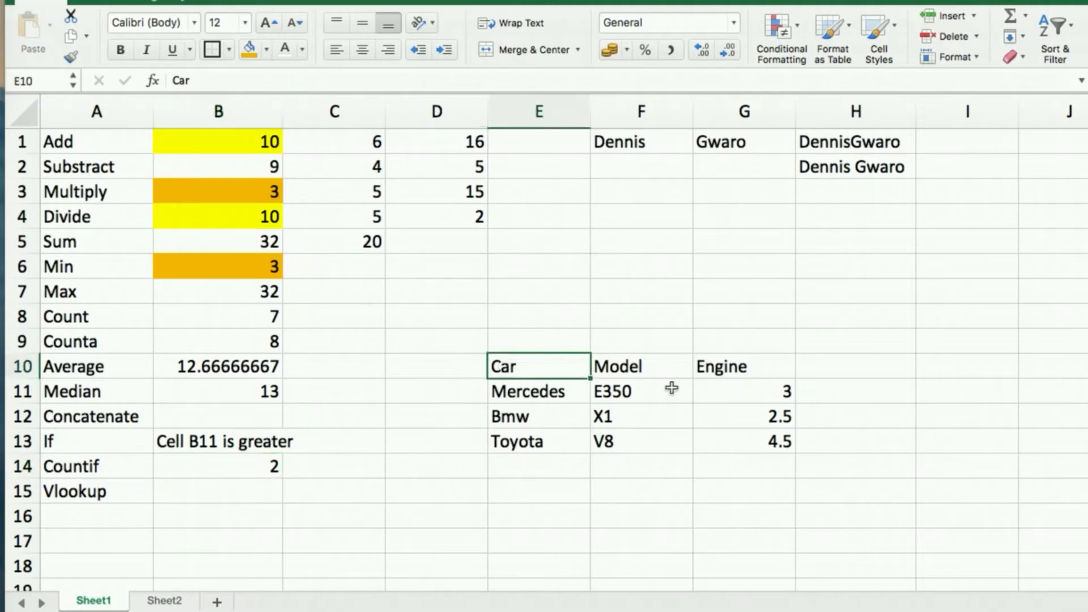
shift+click(769, 443)
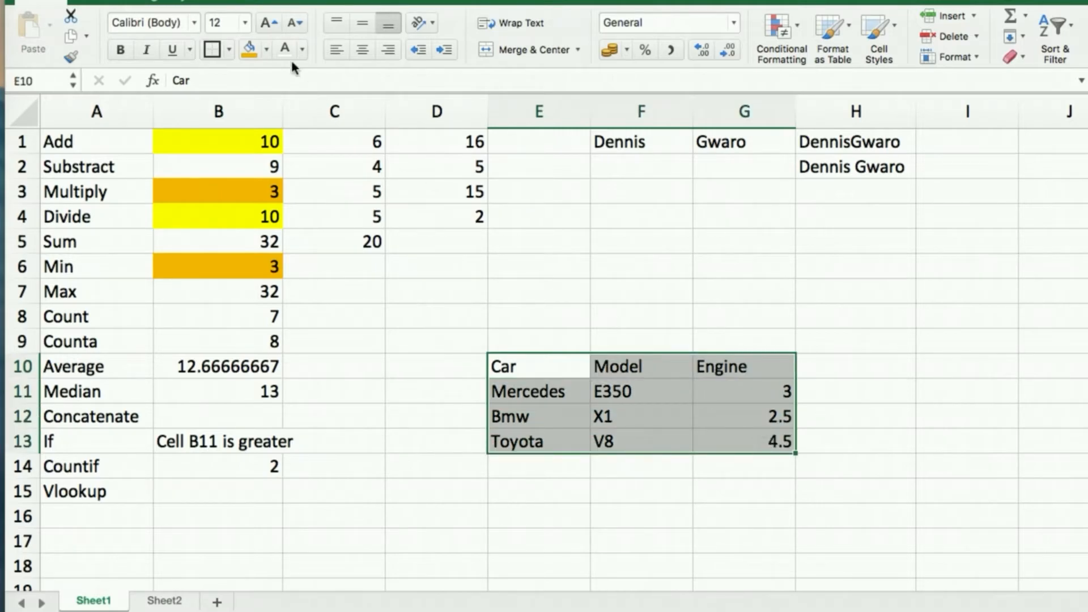
click(230, 49)
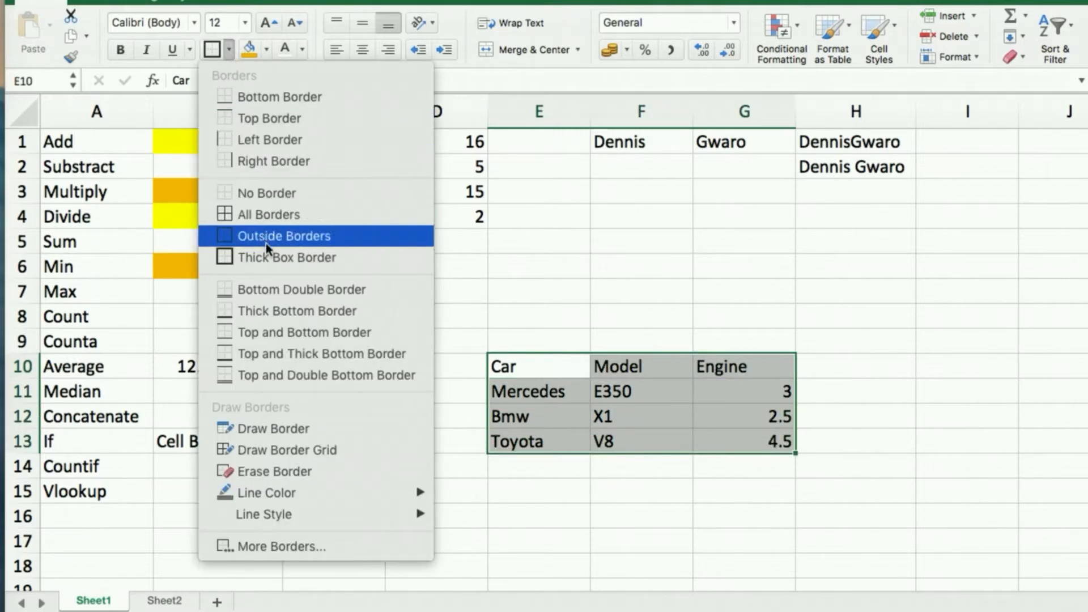
click(269, 220)
click(492, 392)
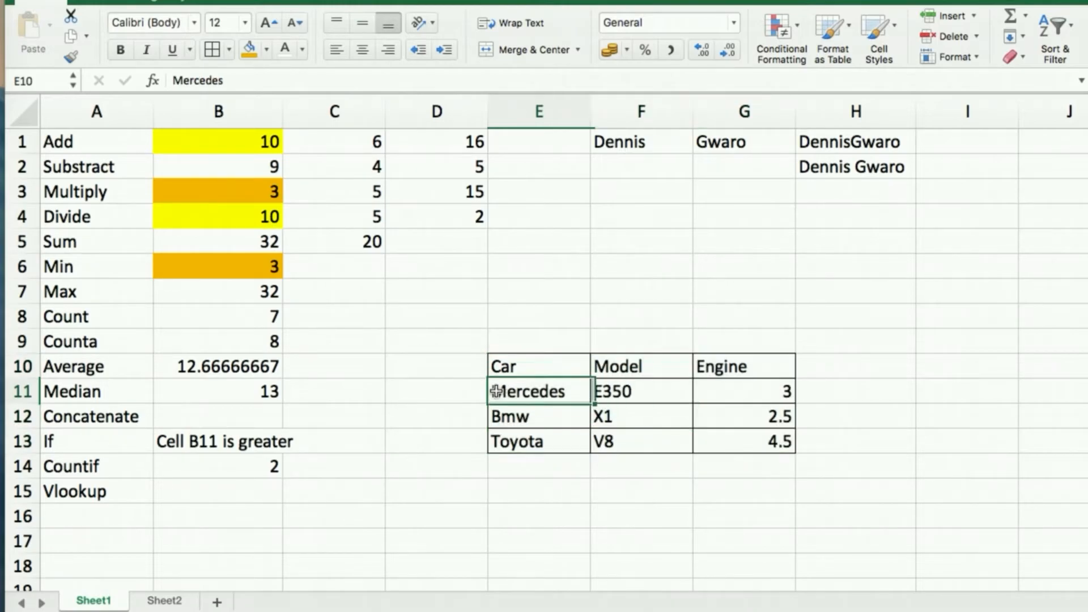
click(403, 417)
Make the Car, Model and Engine header row E10:G10 bold and italic.
click(542, 366)
shift+click(750, 365)
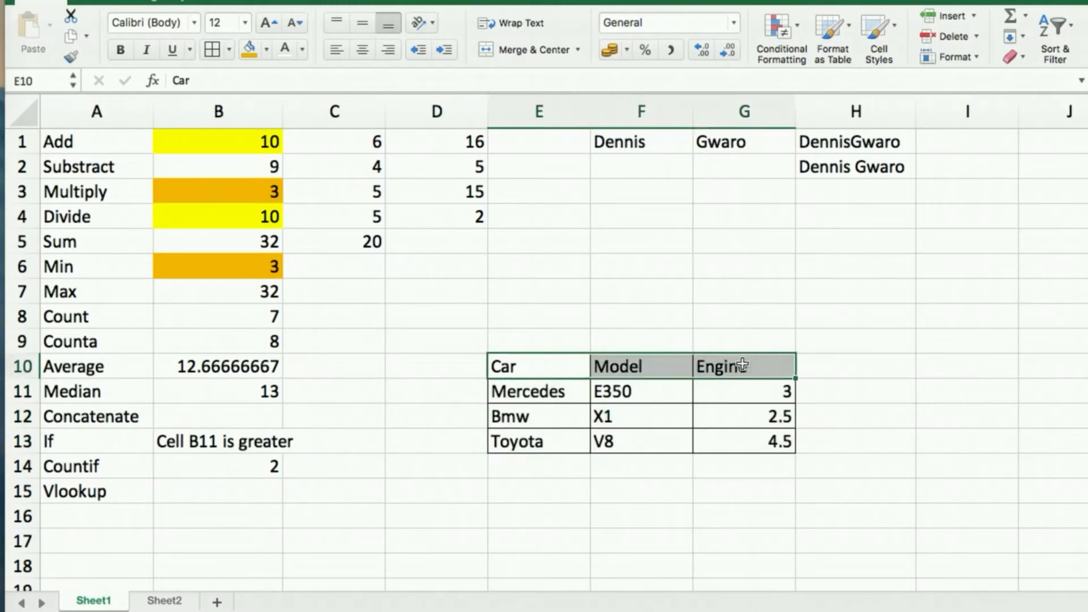
click(120, 50)
click(146, 49)
click(412, 512)
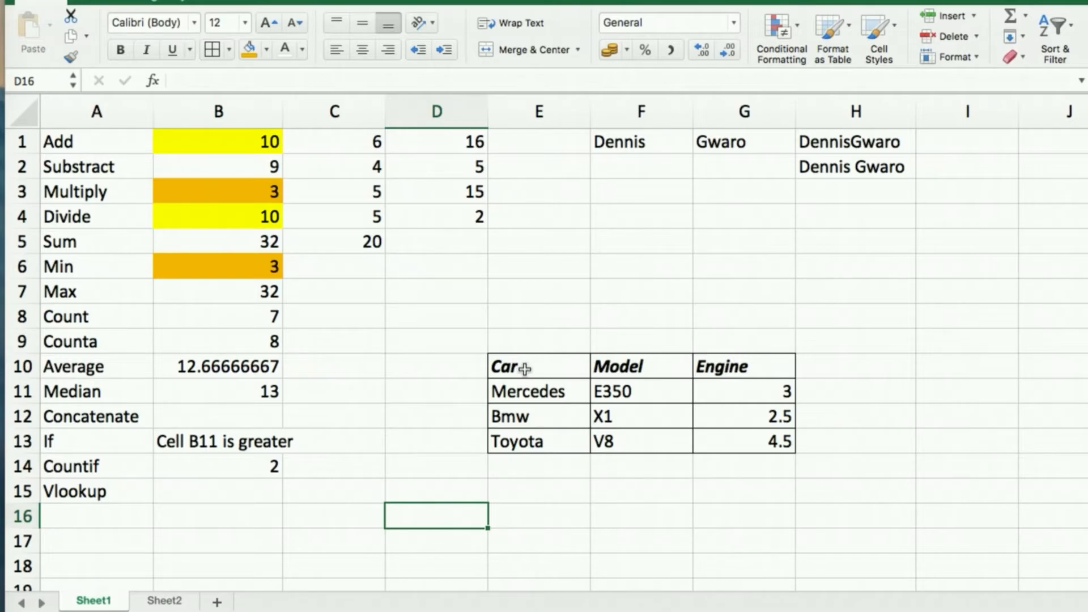
click(524, 394)
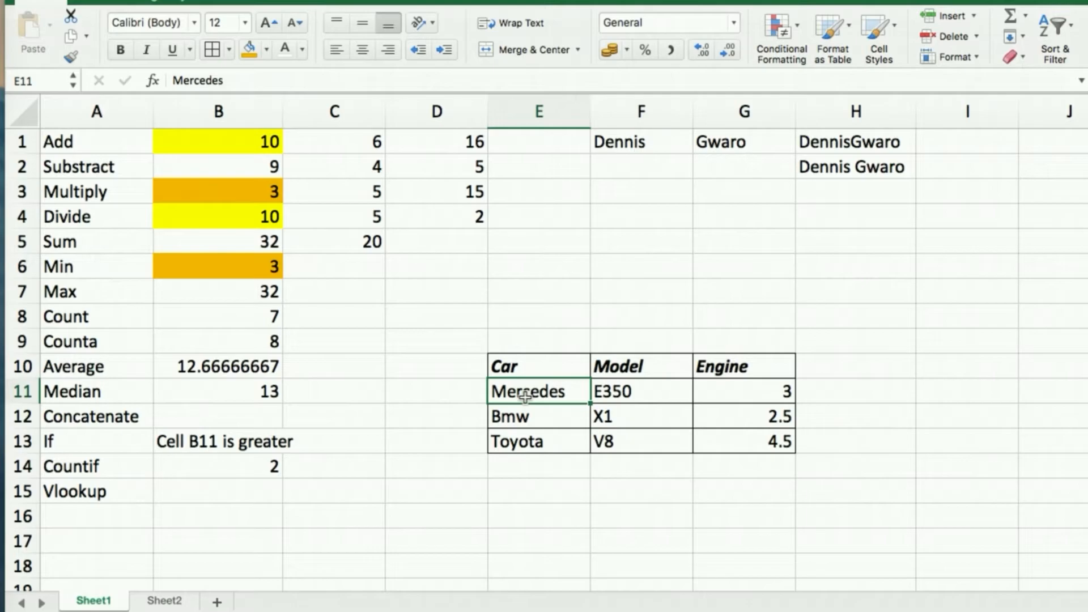
click(213, 493)
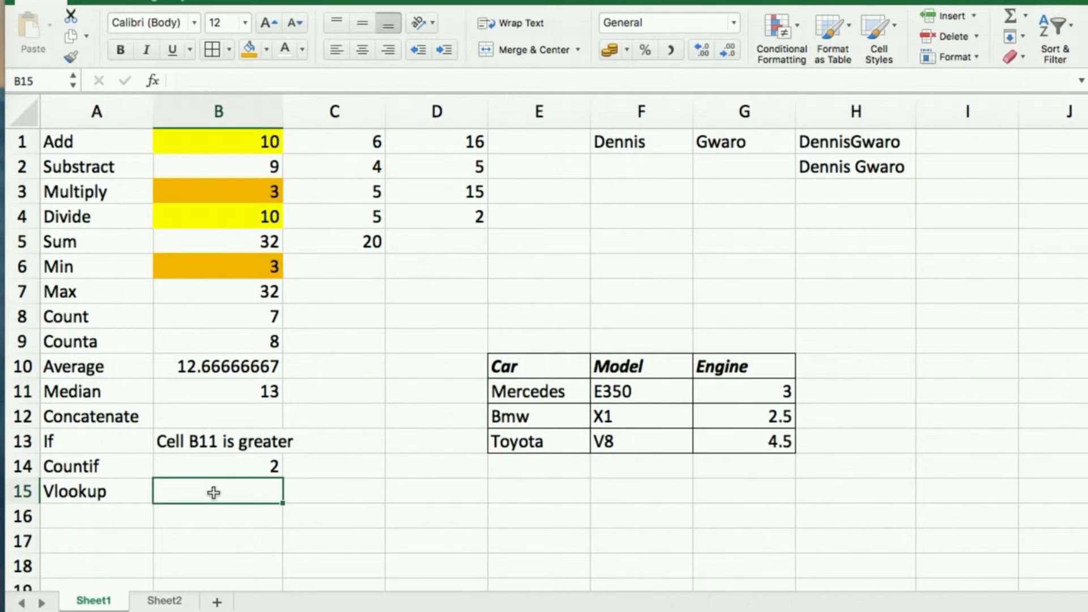
Enter =VLOOKUP(E11,E10:G13,3) in B15, returning the Mercedes engine size 3.
text(=)
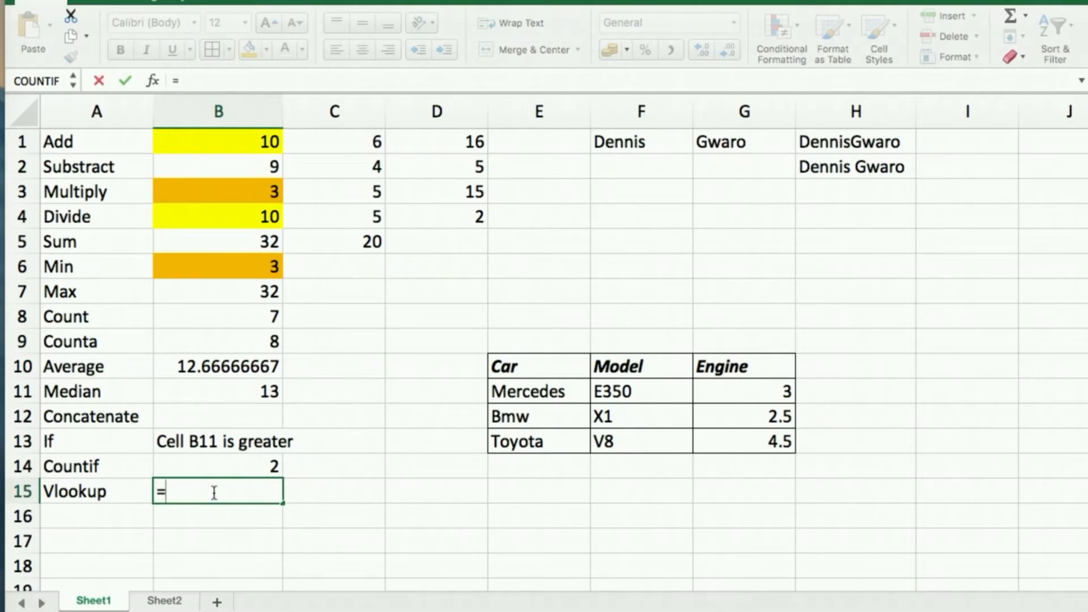
text(v)
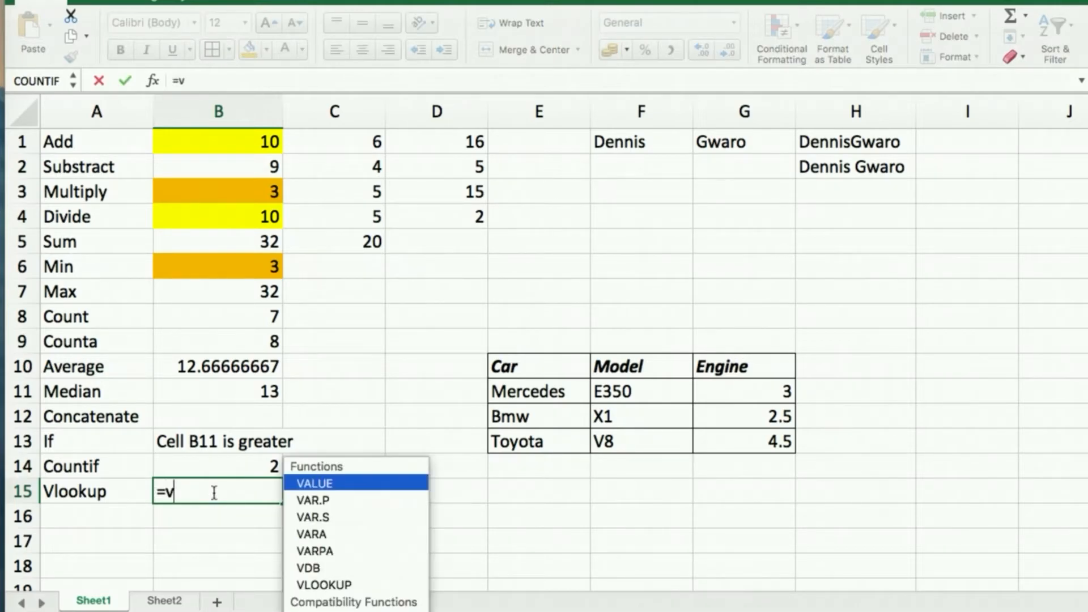
text(l)
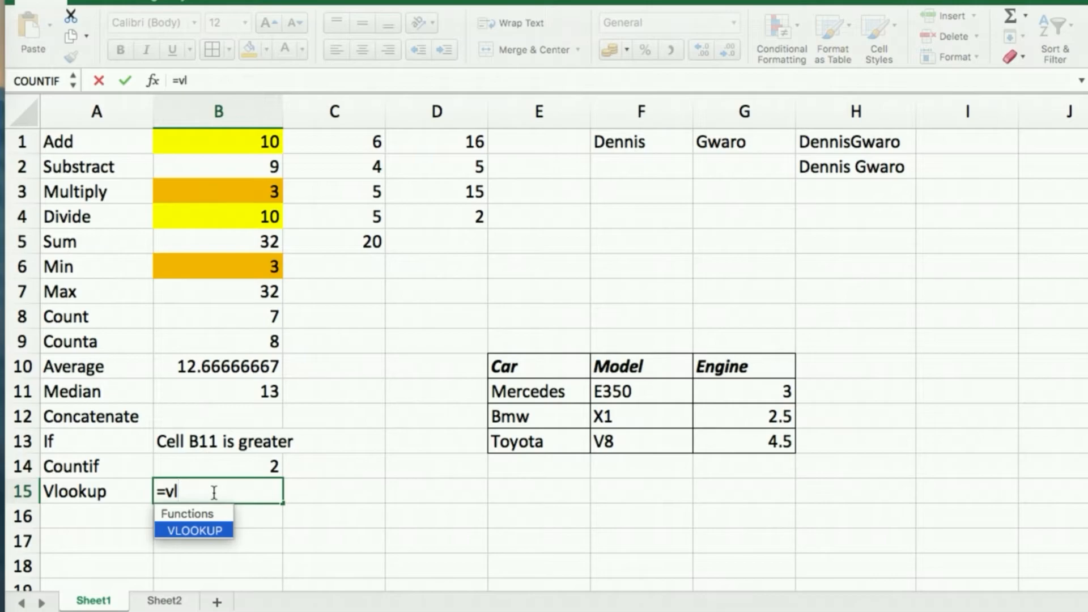
key(Tab)
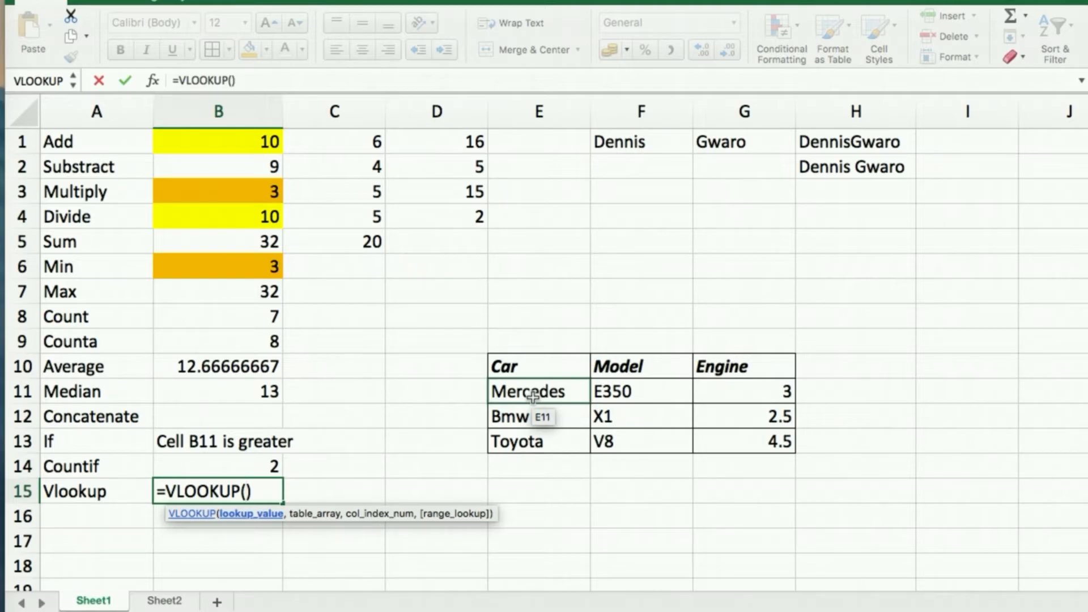
click(532, 397)
text(,)
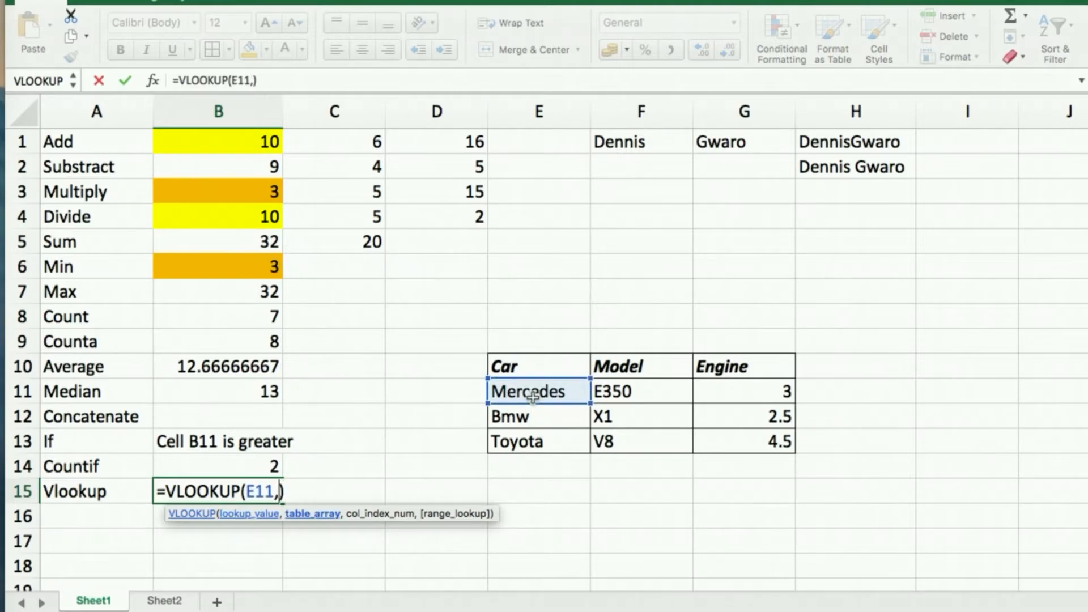
click(526, 364)
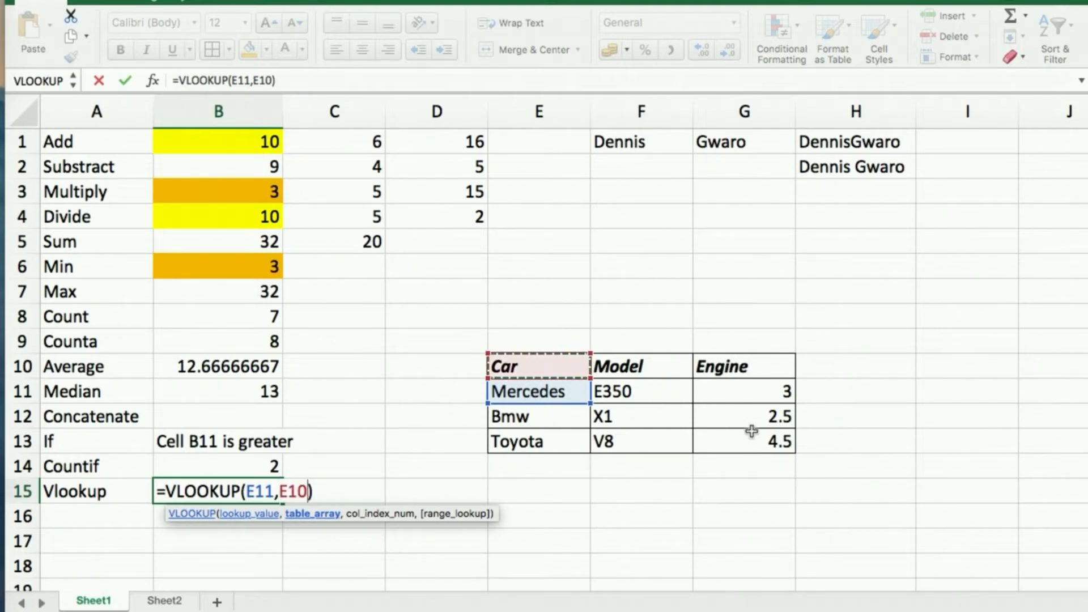
shift+click(770, 441)
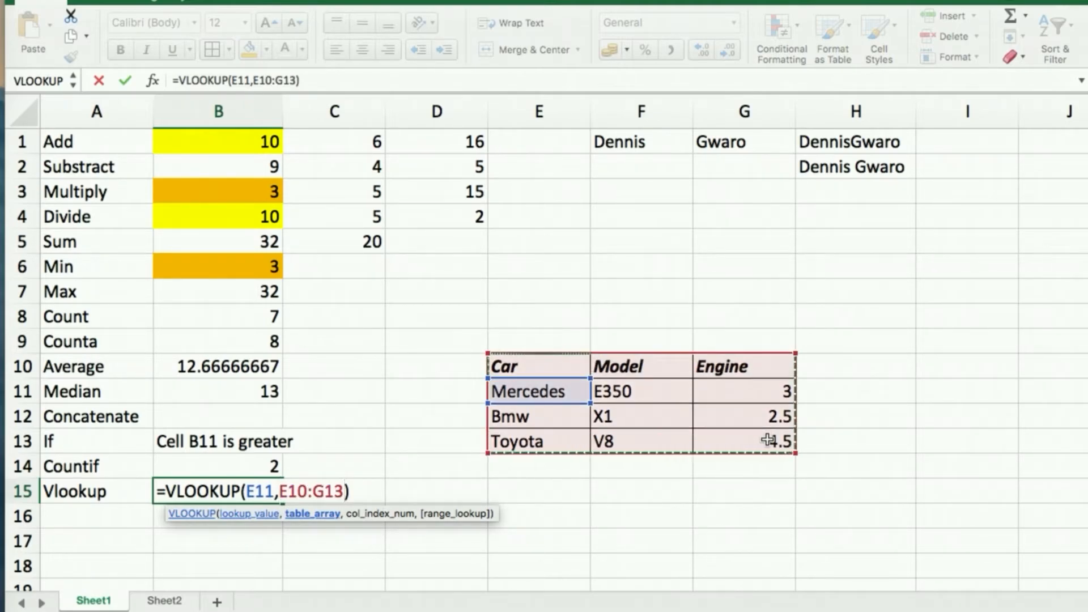
text(,)
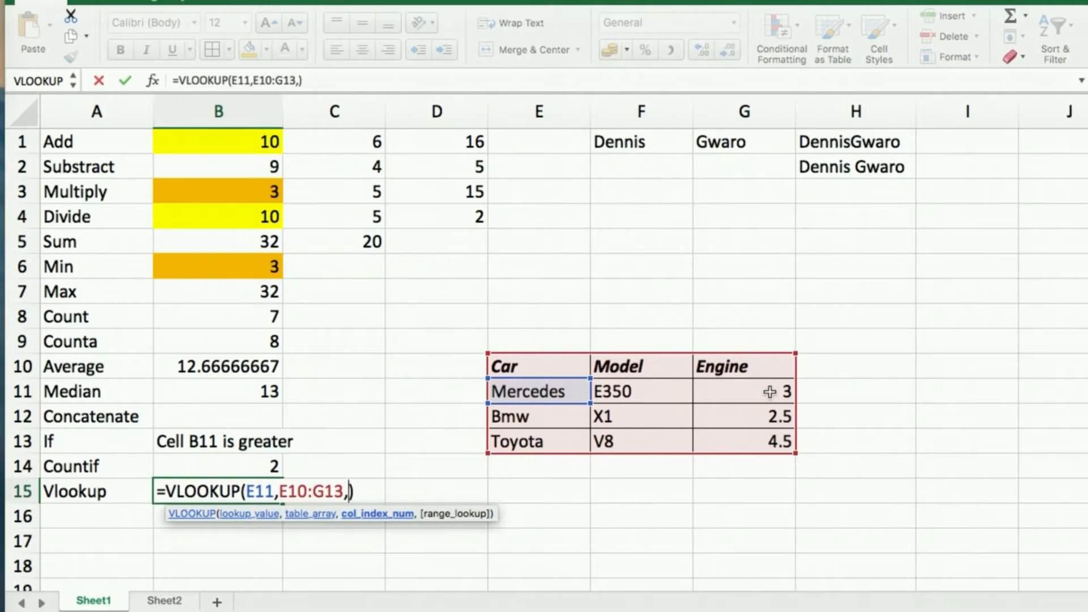
text(3)
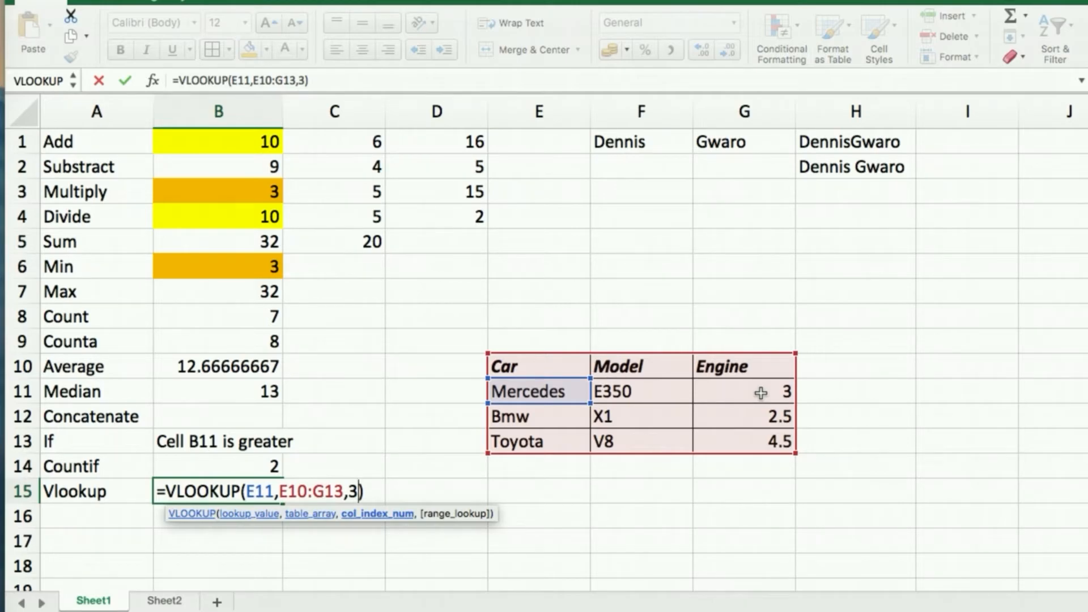
key(Return)
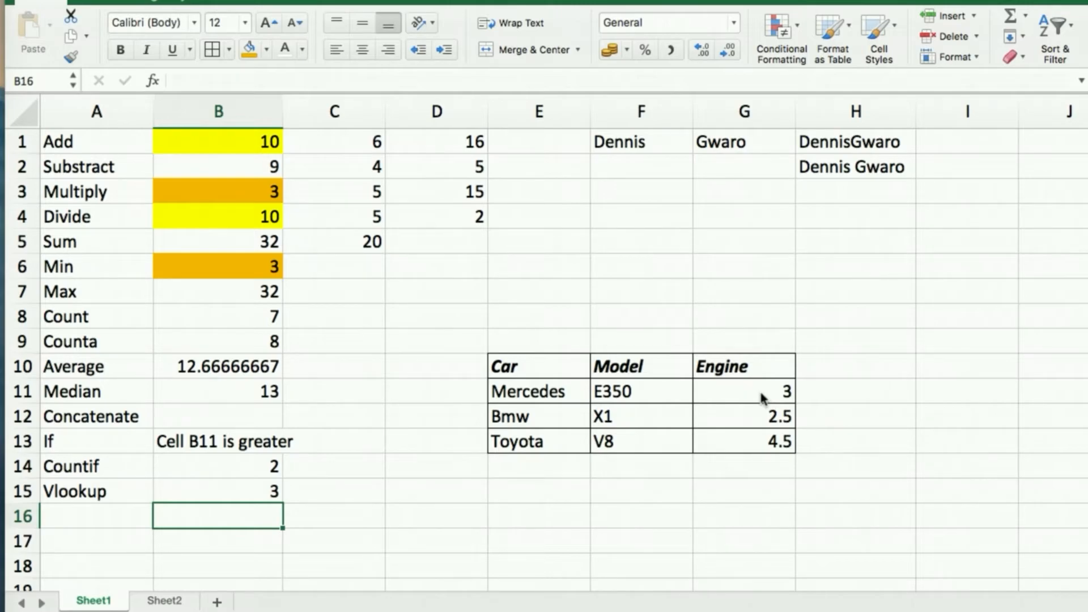
click(220, 493)
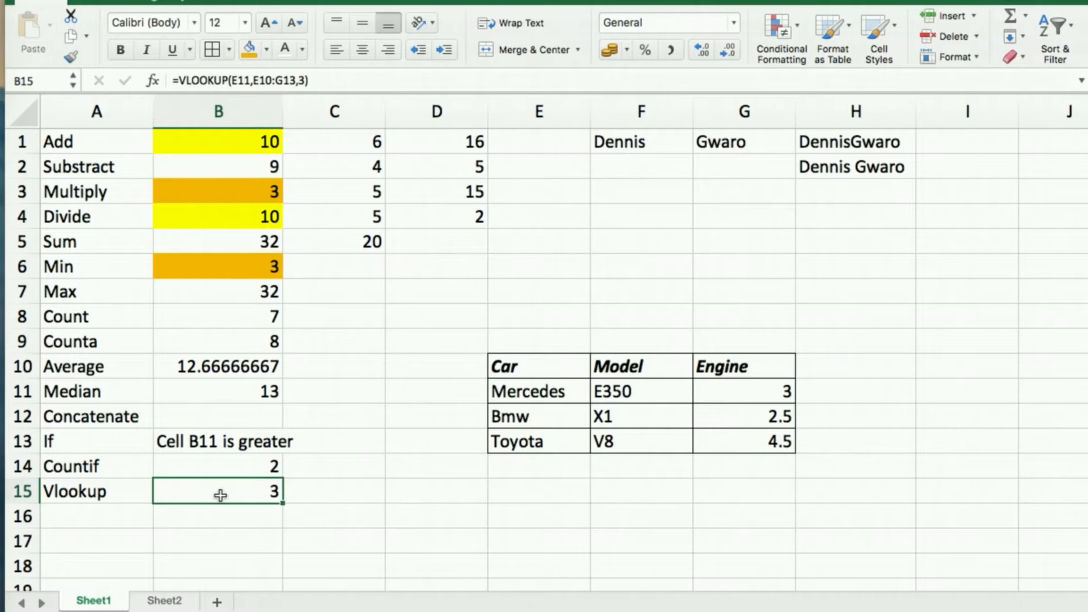
Inspect the existing VLOOKUP formula in B15, leaving it unchanged.
double_click(220, 493)
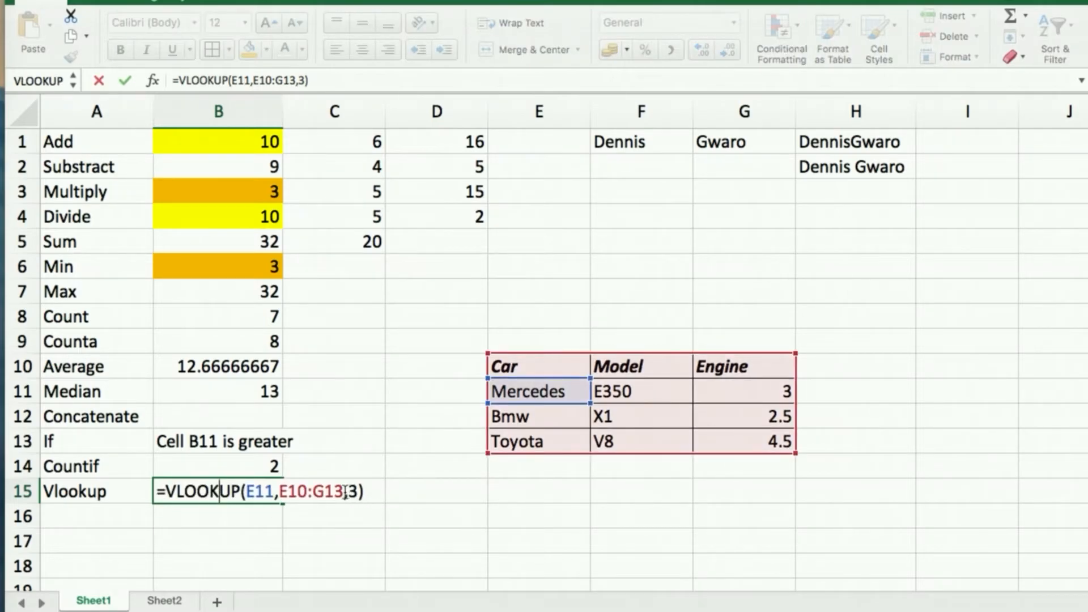
click(276, 492)
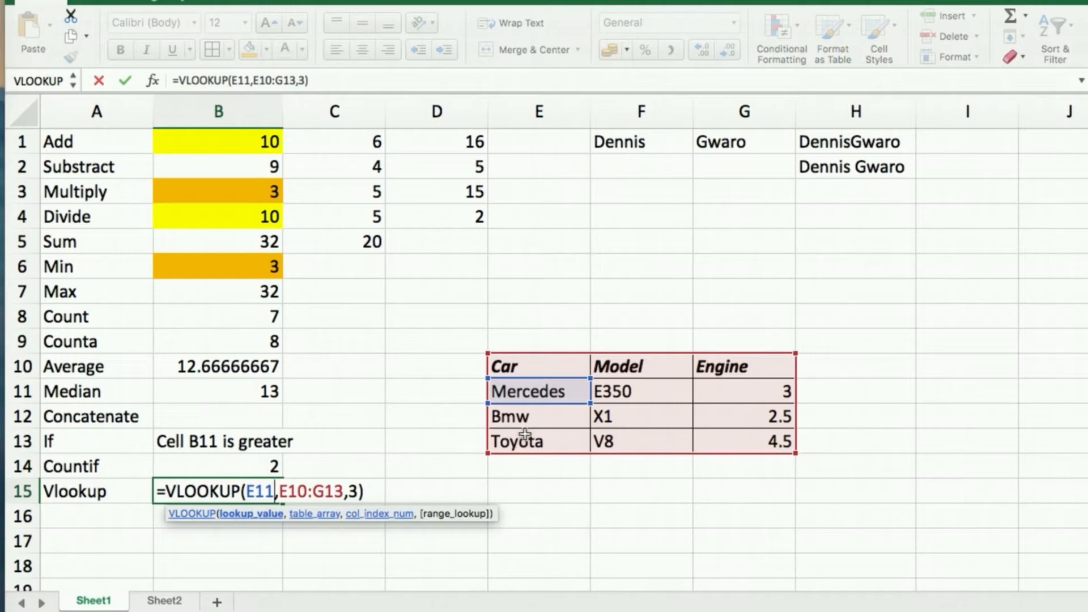
key(Return)
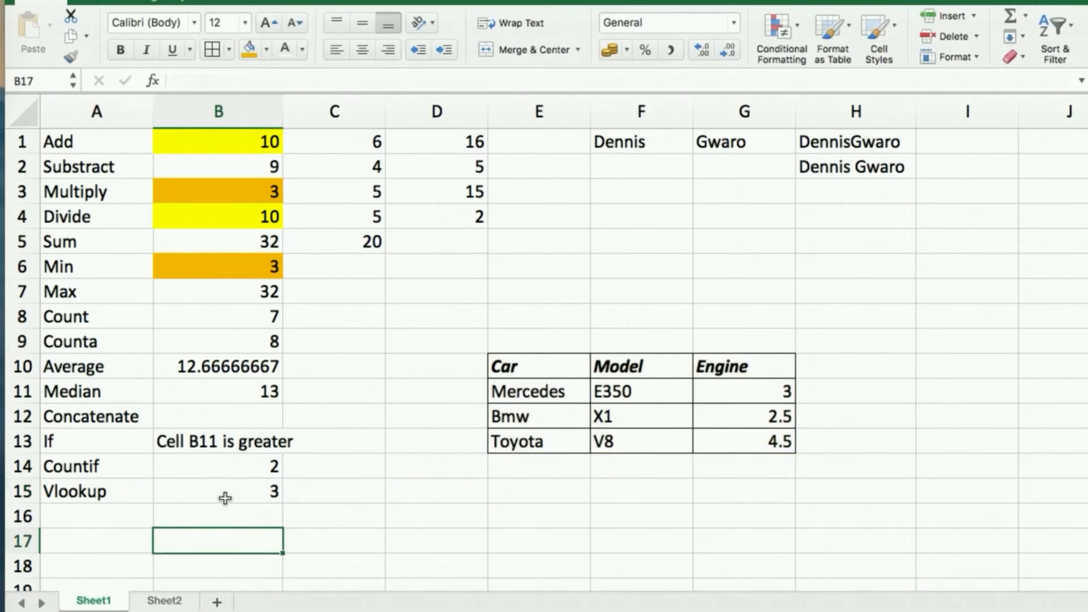
click(225, 498)
Re-enter B15 as =VLOOKUP(E12,E10:G13,2) to look up Bmw's model, which returns #N/A.
text(=)
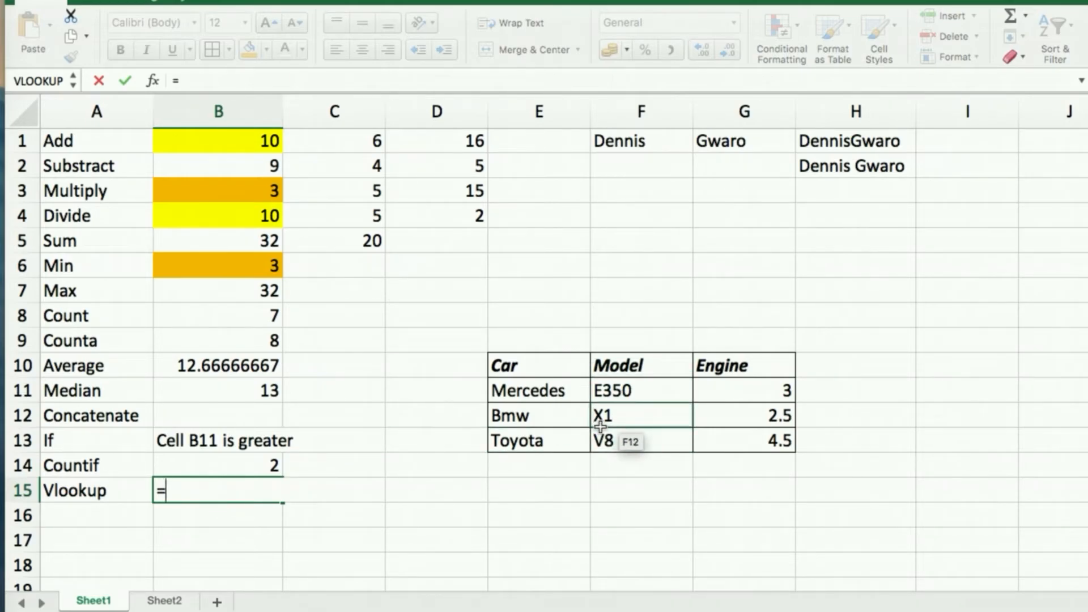
text(vl)
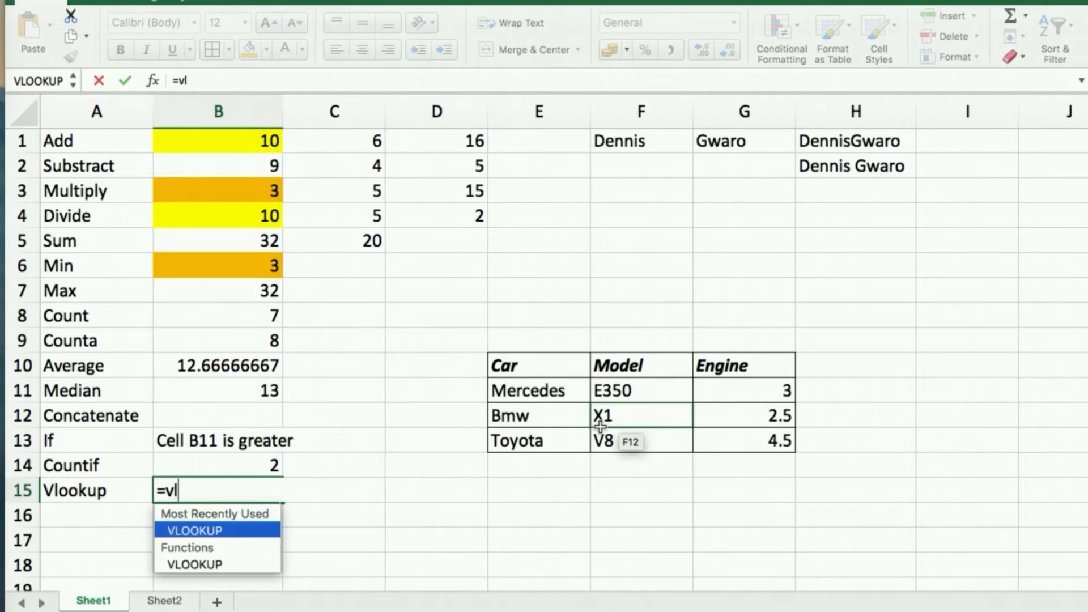
key(Tab)
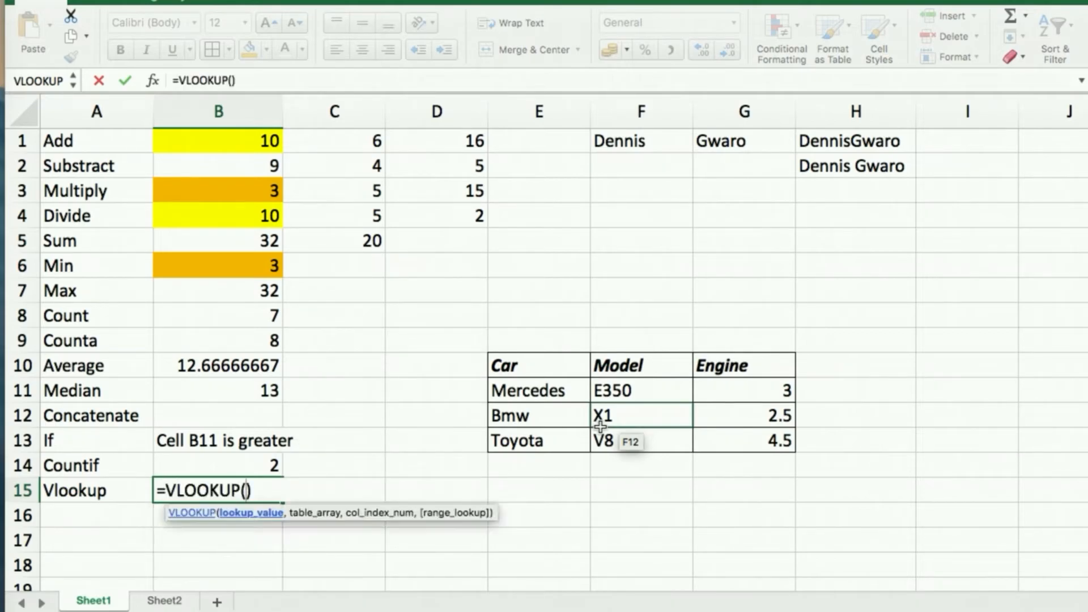
click(517, 414)
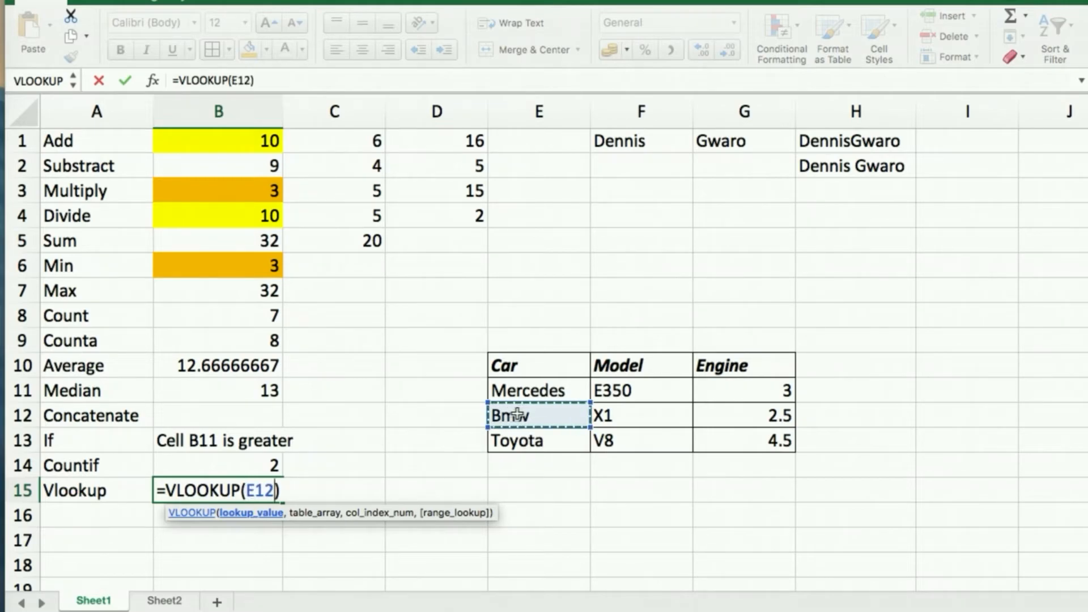
text(,)
click(530, 371)
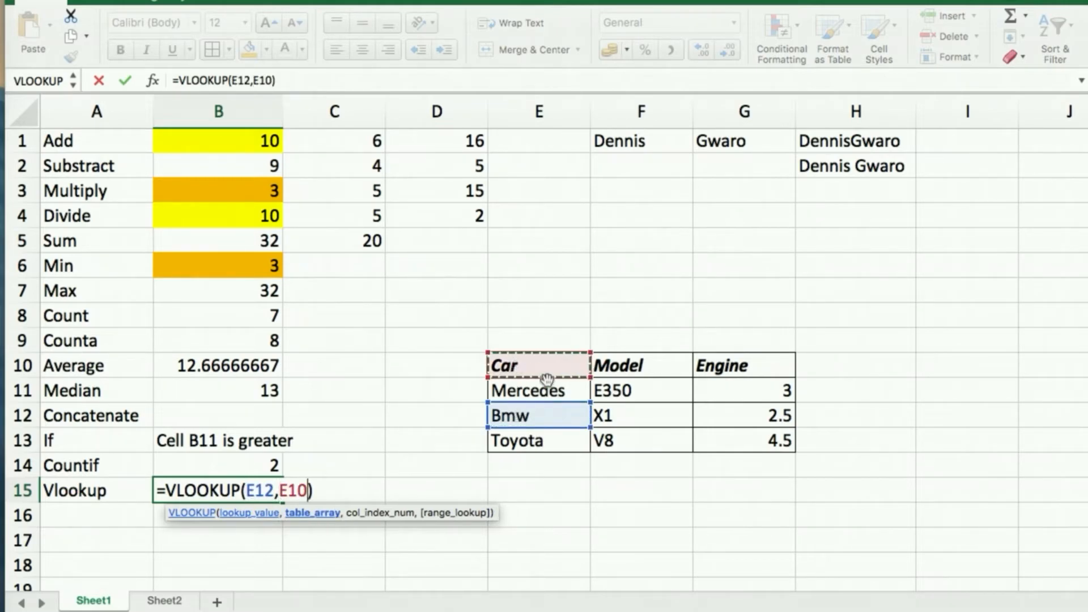
shift+click(763, 444)
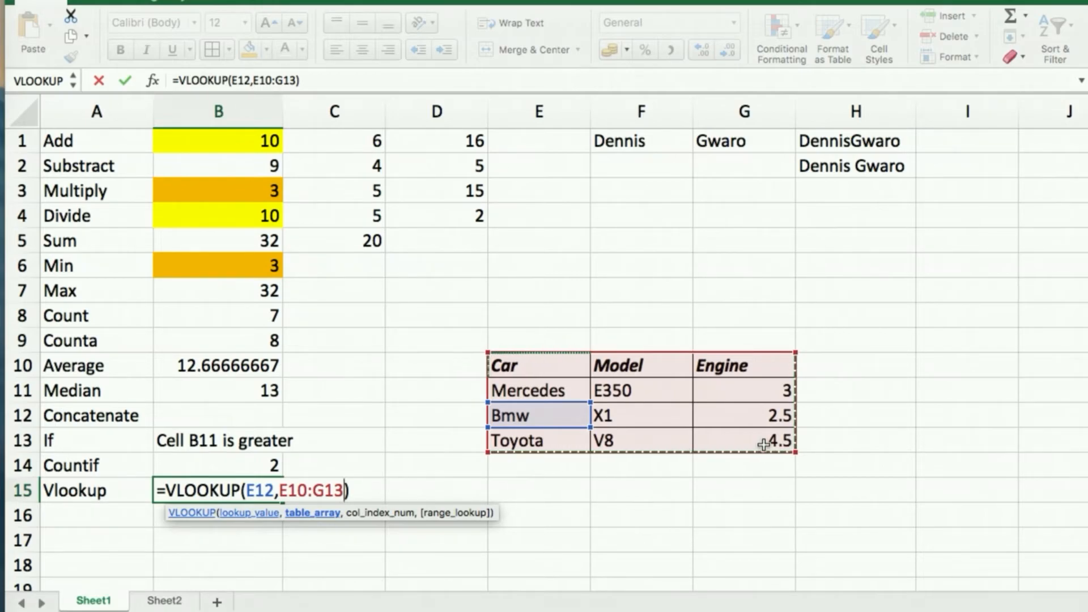
text(,)
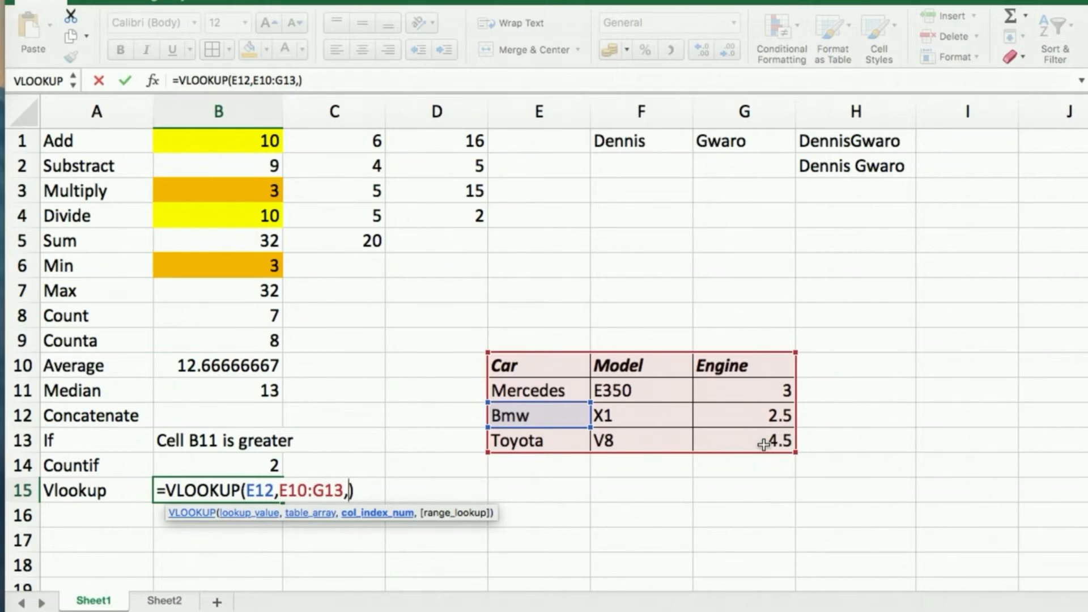
text(2)
key(Return)
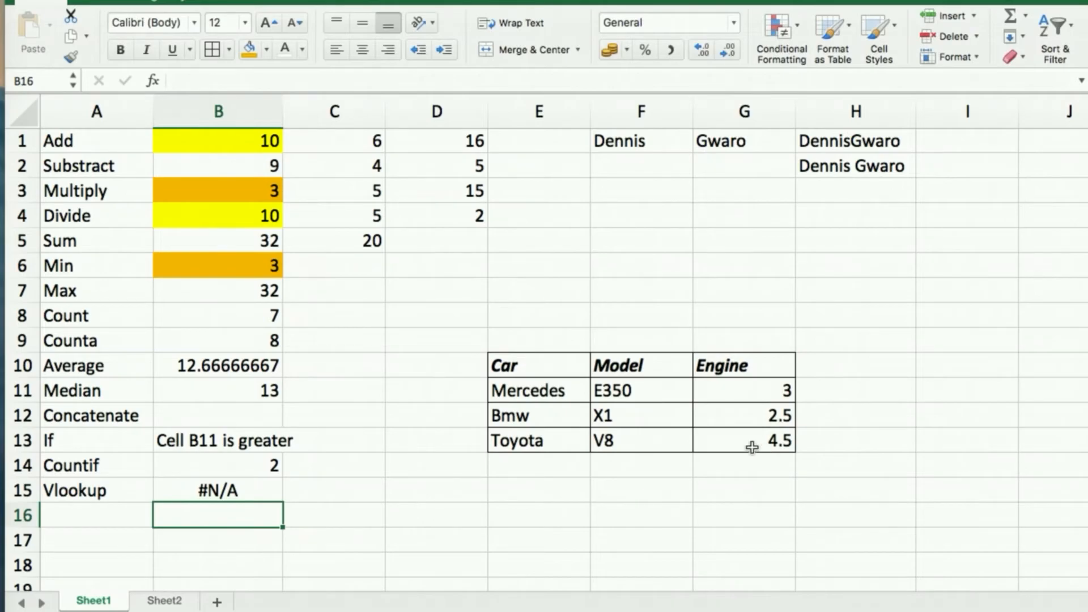
click(250, 490)
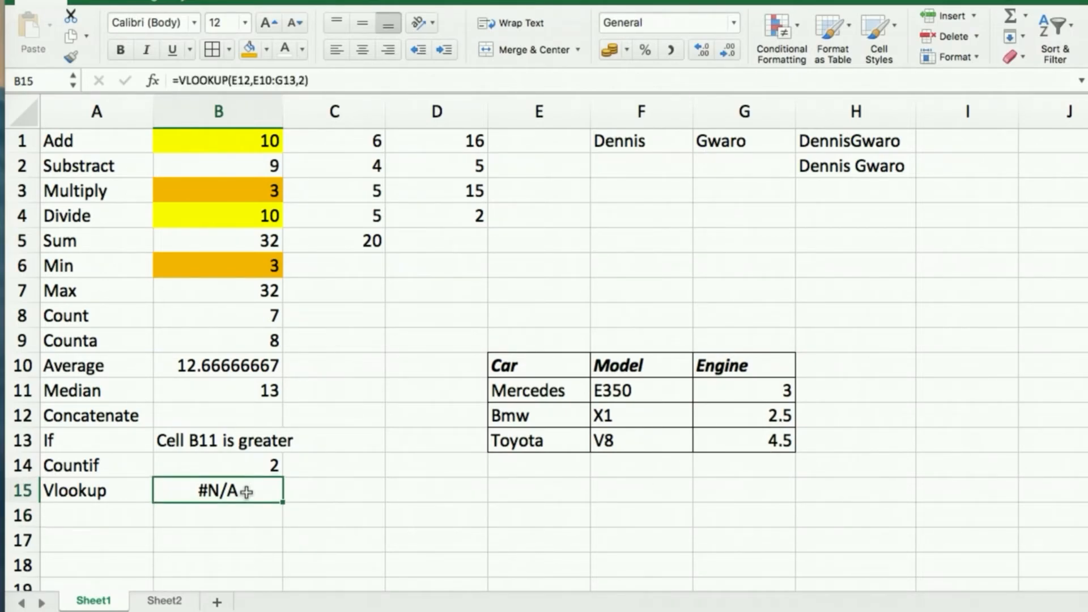
text(=)
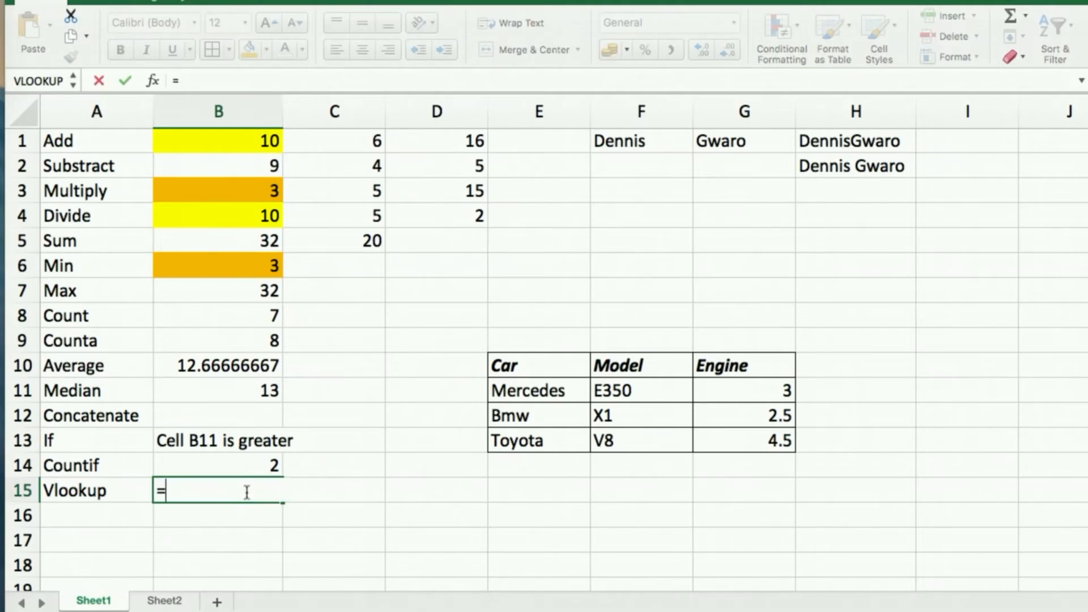
text(vloo)
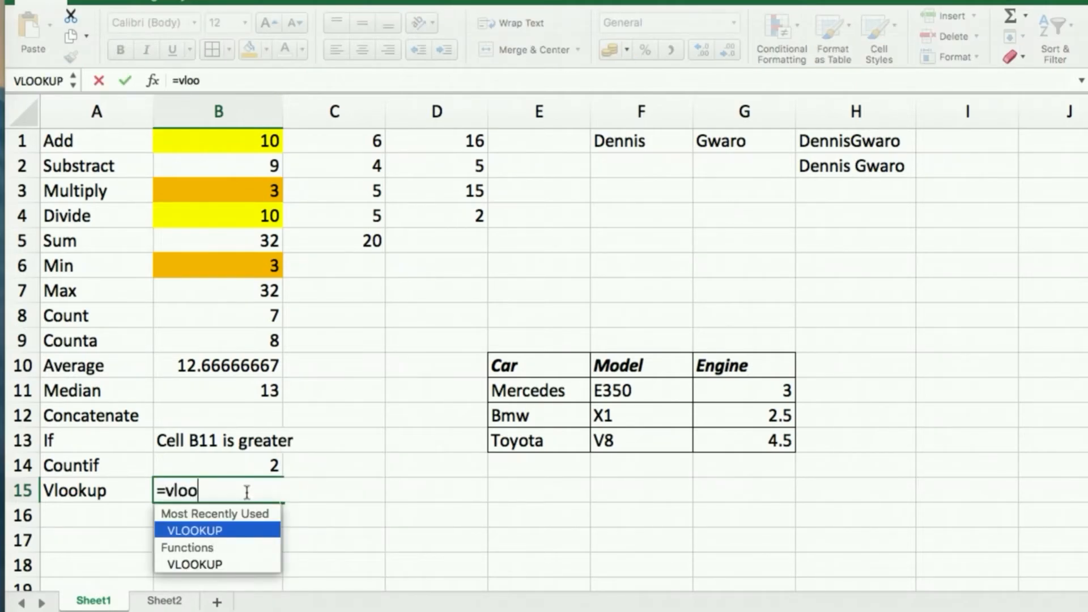
key(Tab)
click(522, 416)
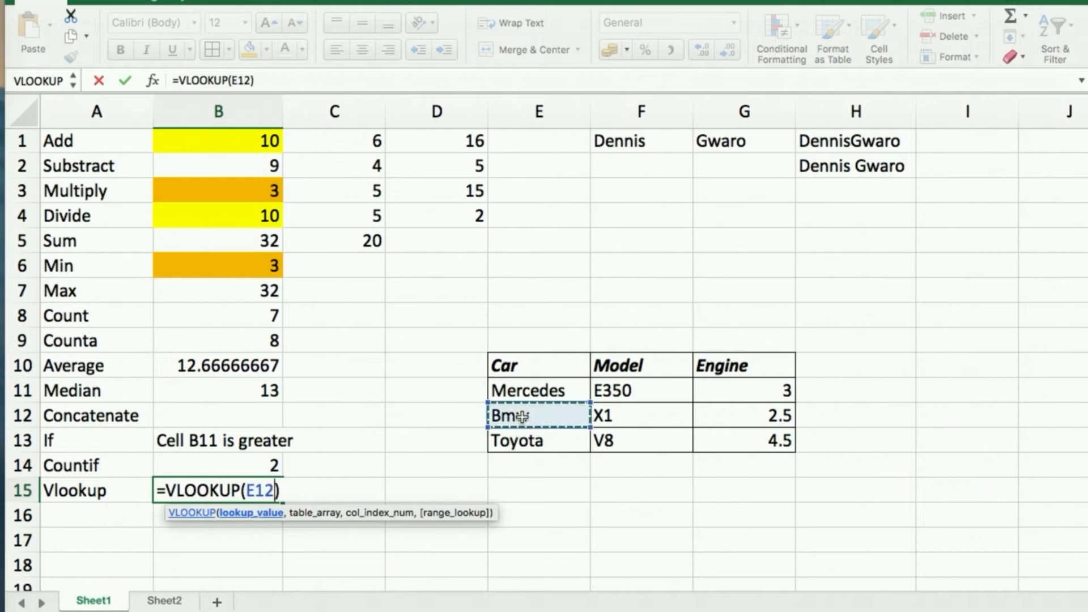
text(,)
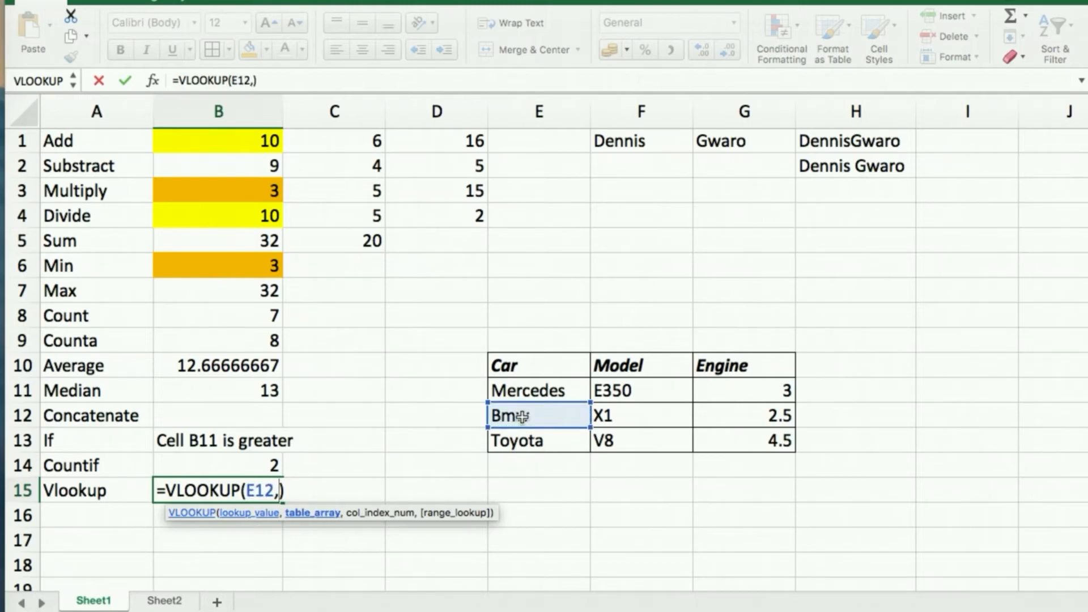
click(525, 368)
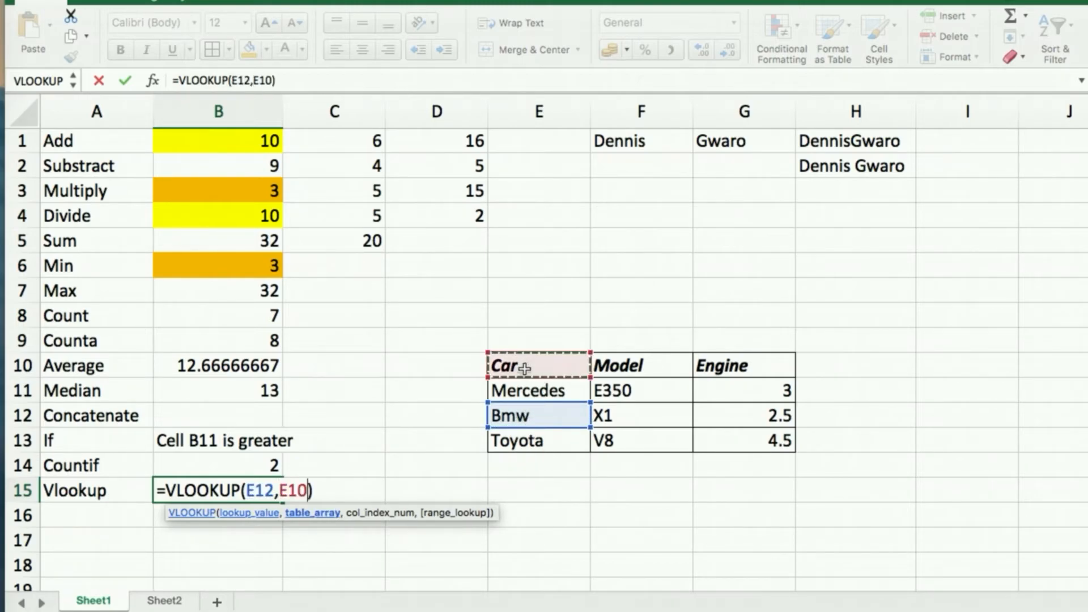
shift+click(746, 441)
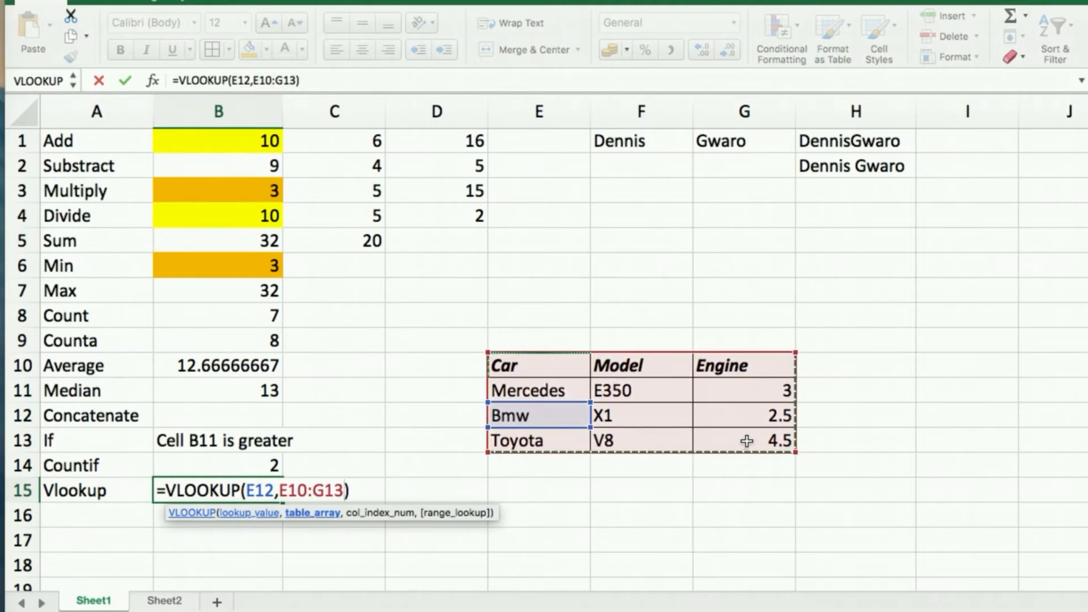
text(,)
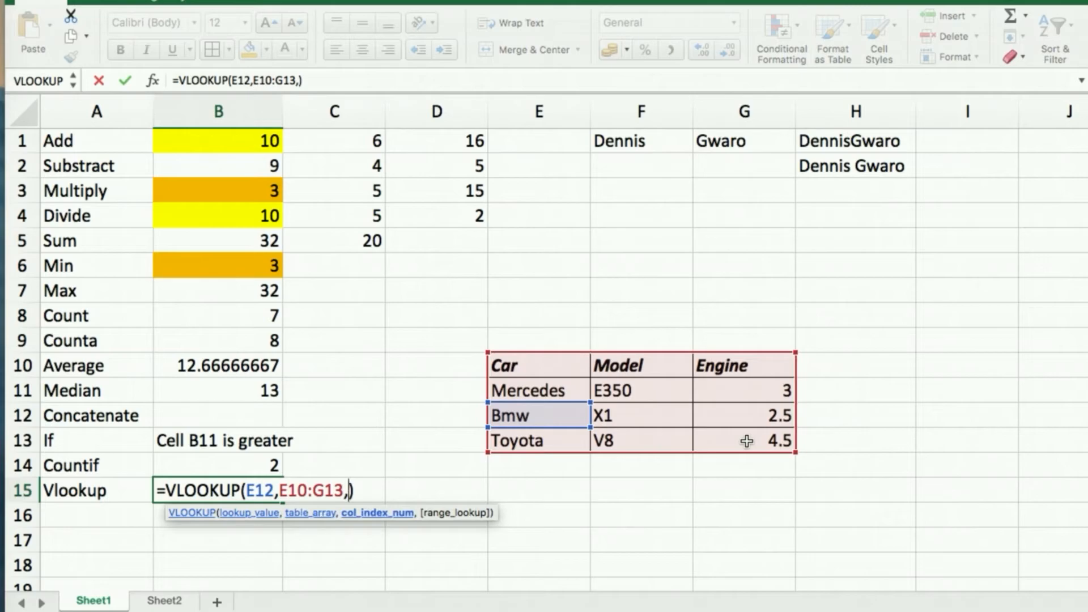
text(2)
key(Return)
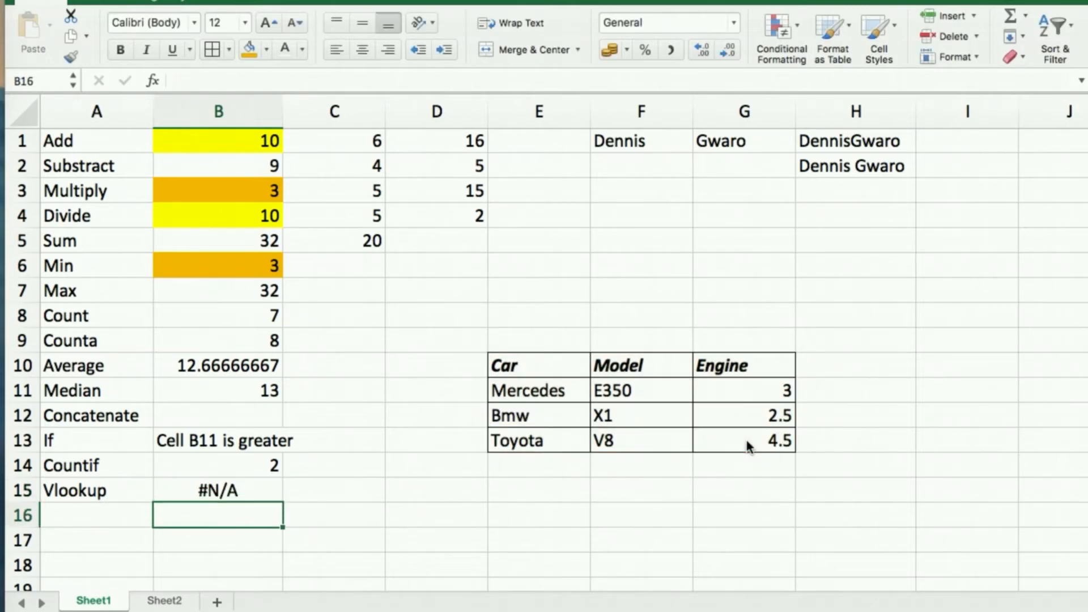
click(241, 486)
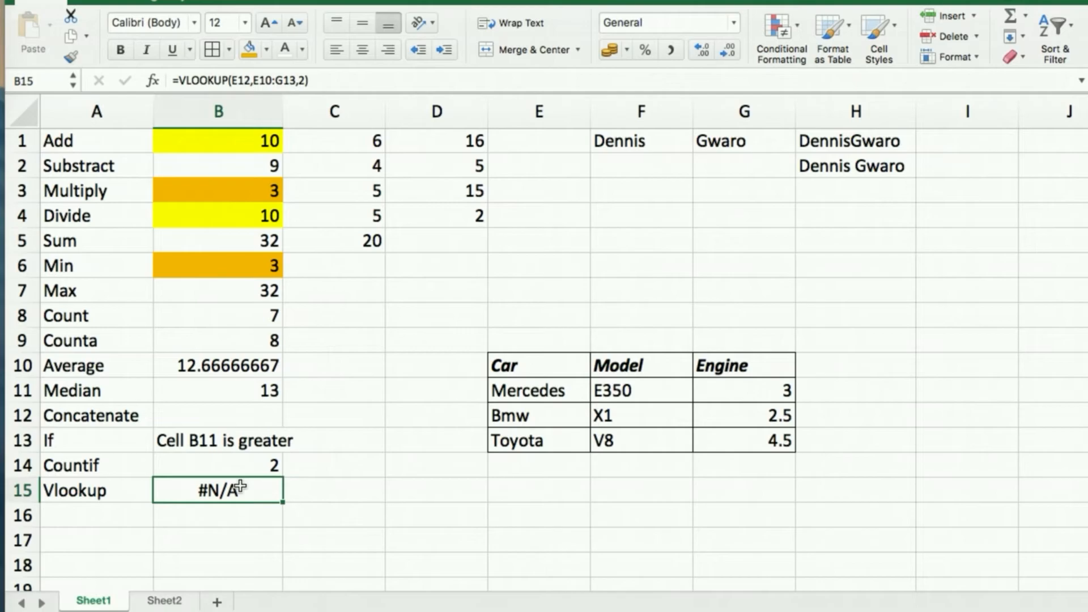
Rewrite B15 as =VLOOKUP(E12,E11:G13,2) so it returns Bmw's model X1.
text(=)
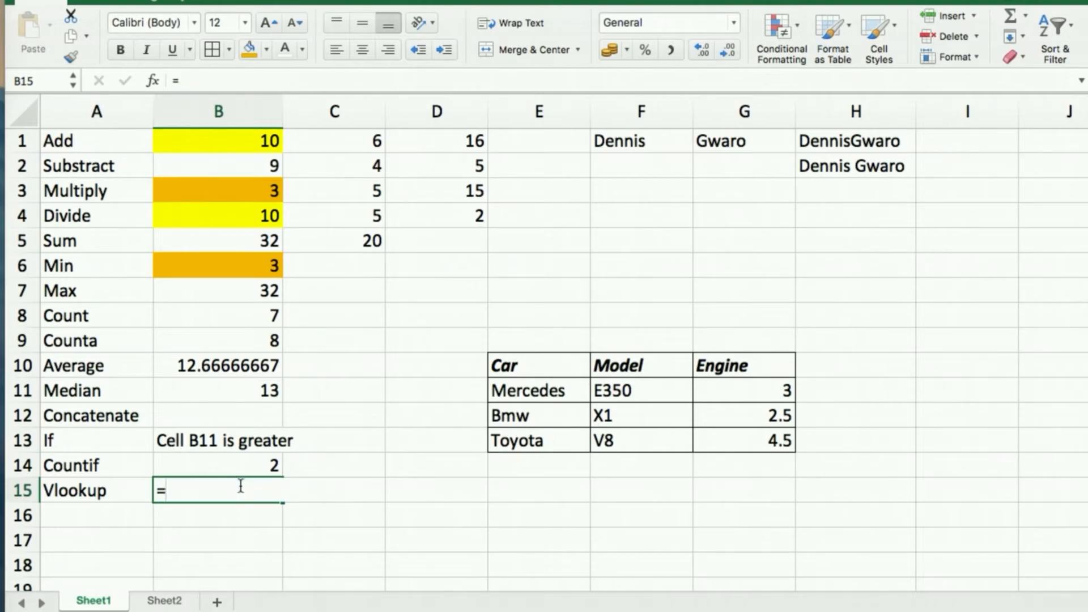
text(vloo)
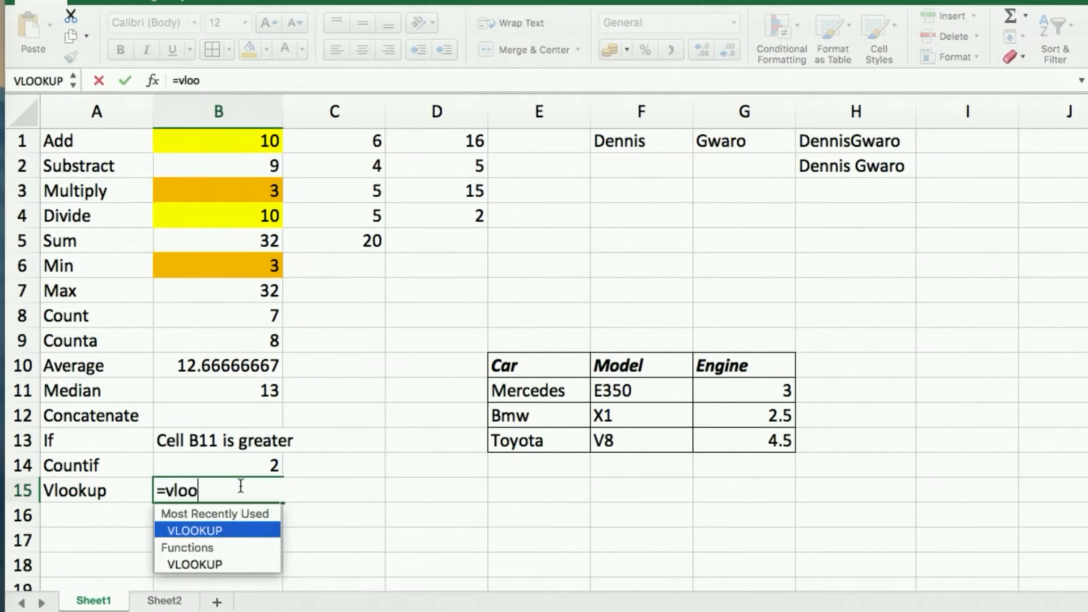
key(Tab)
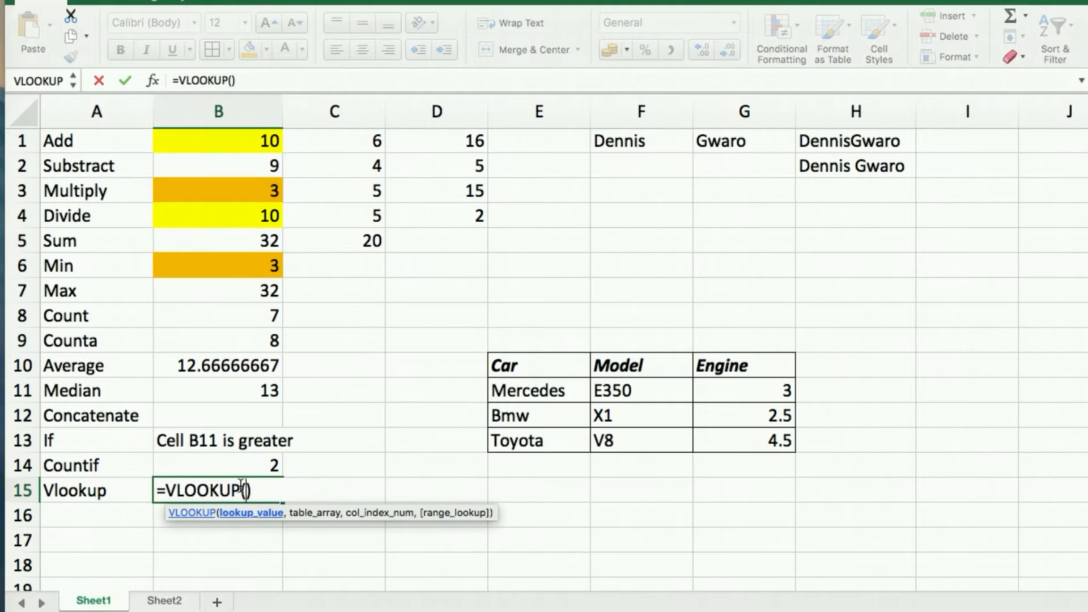
click(526, 414)
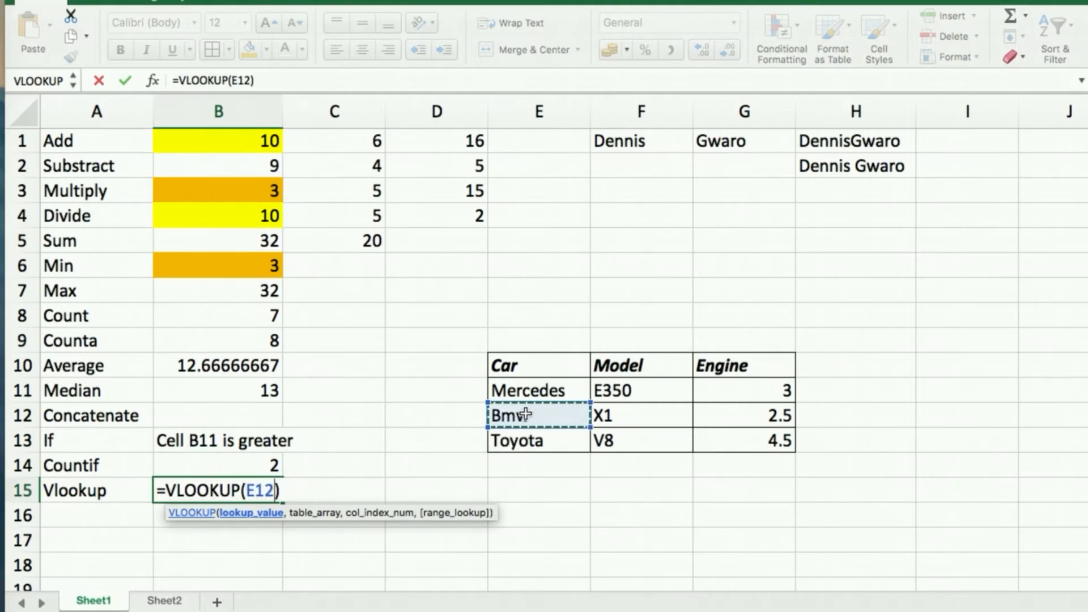
text(,)
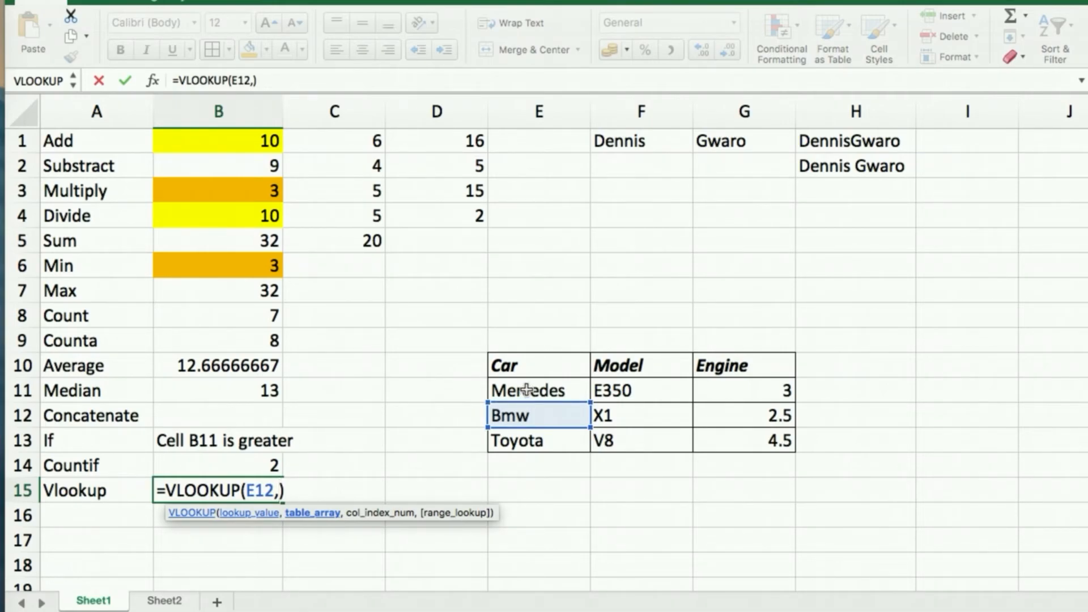
click(527, 389)
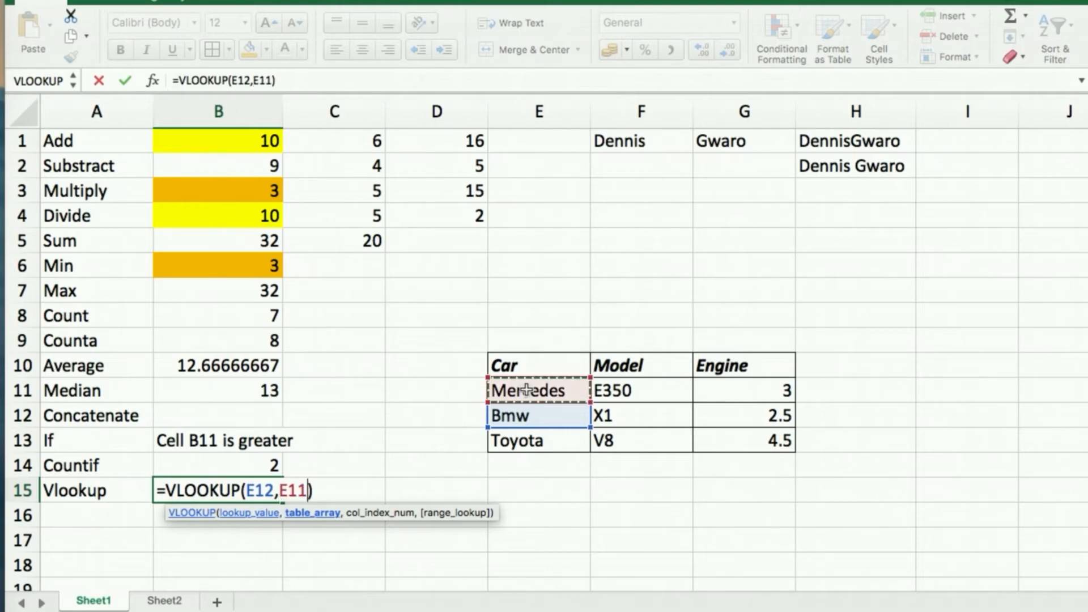
shift+click(751, 439)
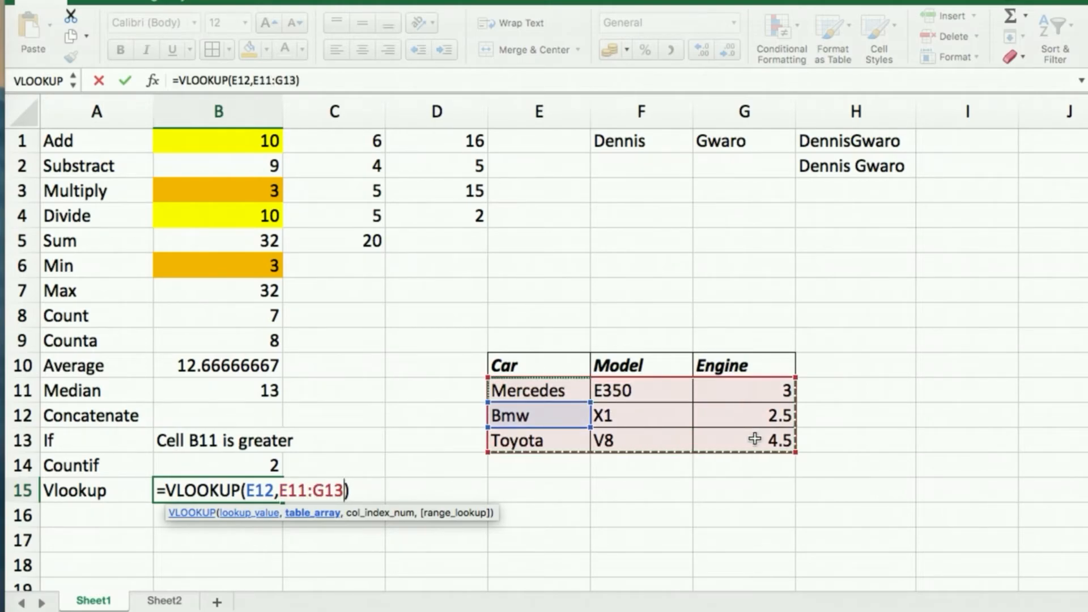
text(,)
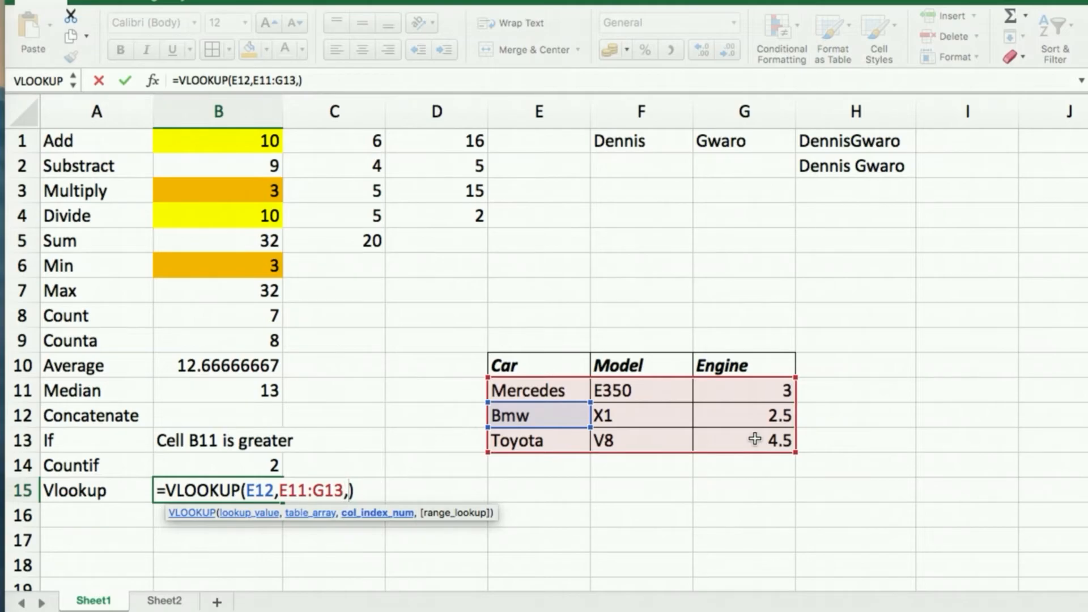
text(2)
key(Return)
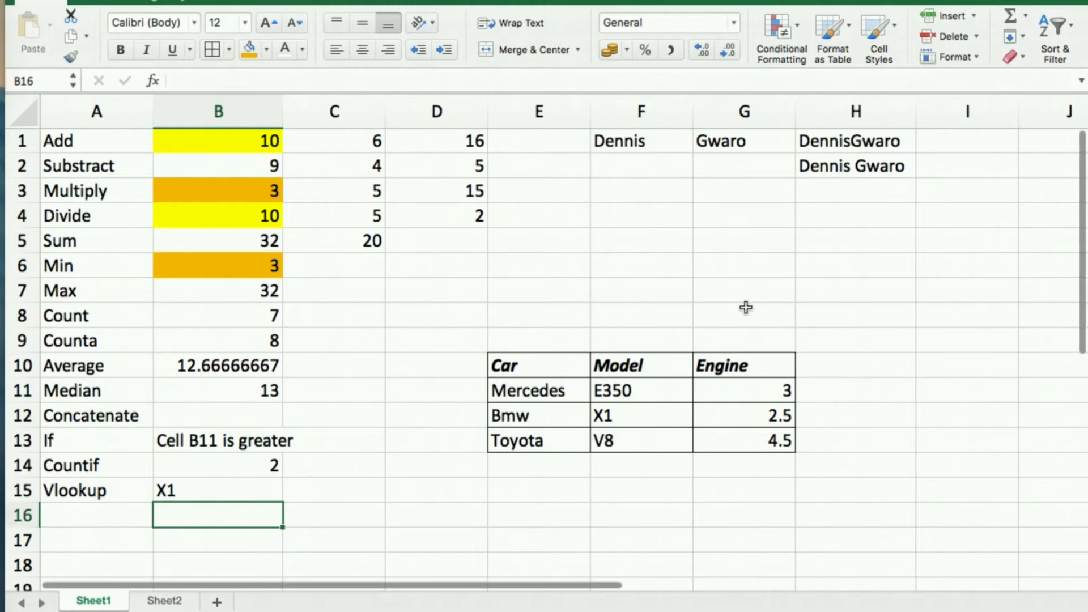
click(172, 488)
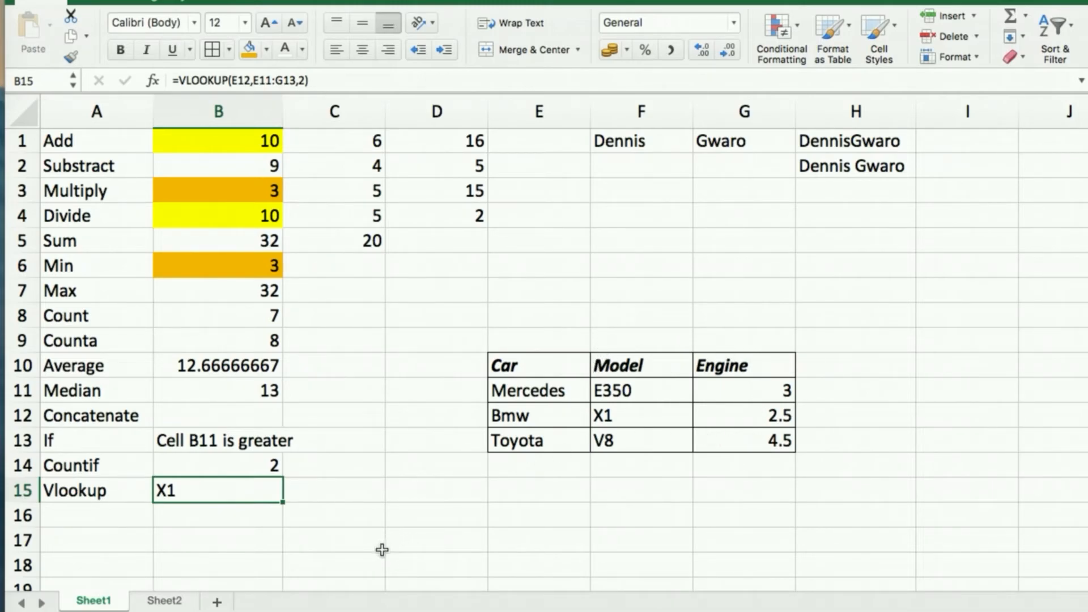
Change B15 to =VLOOKUP(E12,E11:G13,3), returning Bmw's engine size 2.5.
text(=)
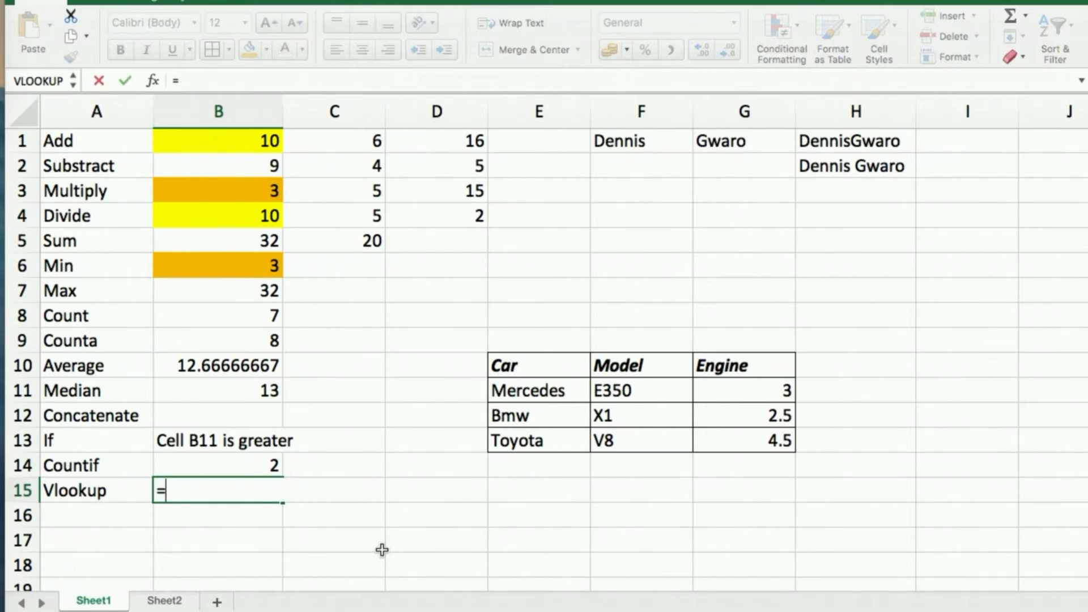
text(vlo)
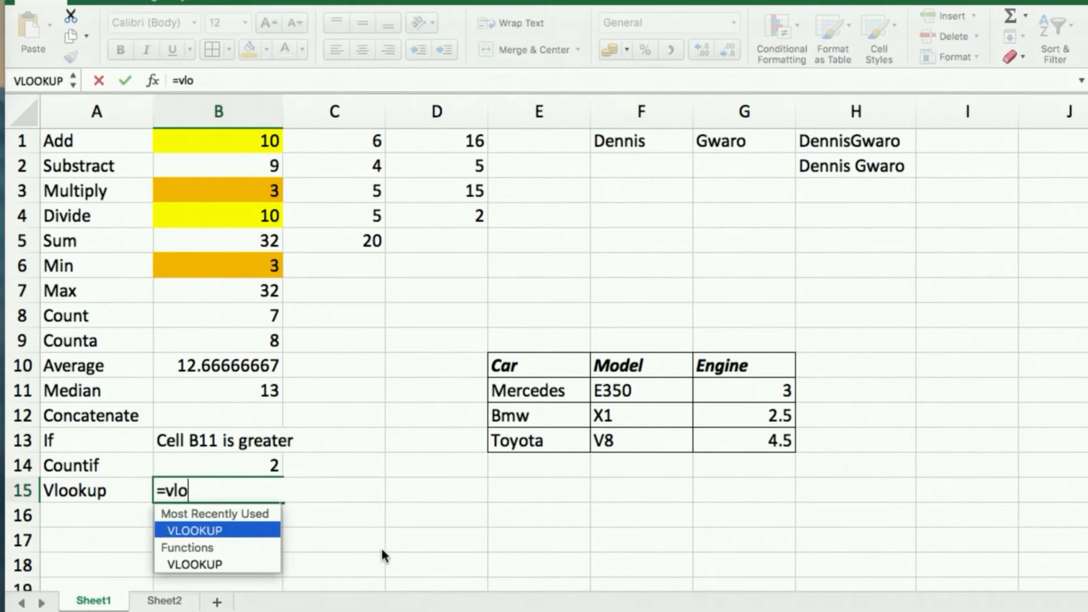
key(Tab)
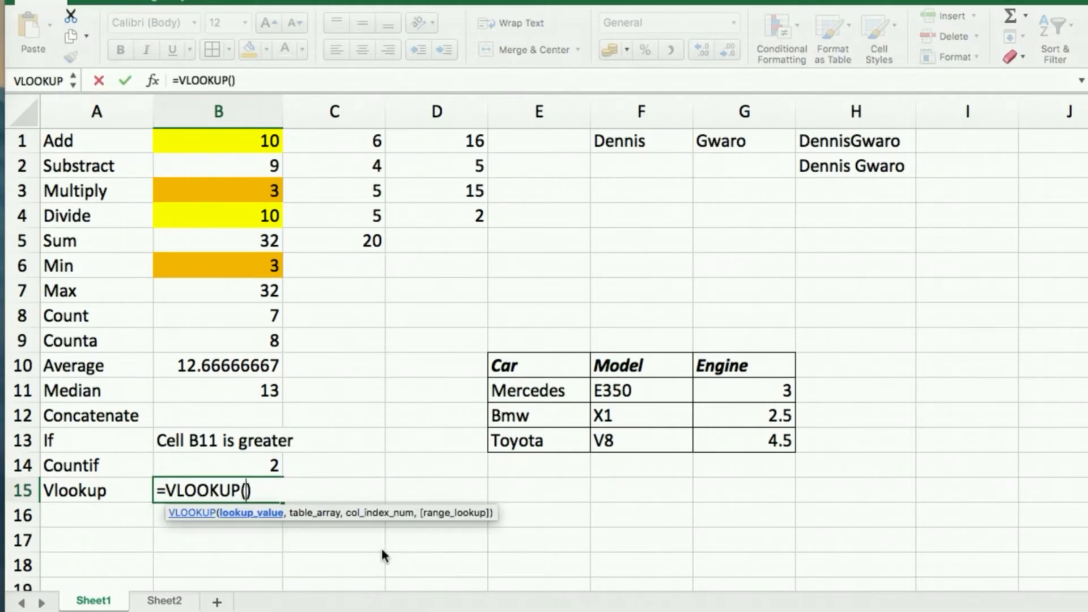
click(521, 415)
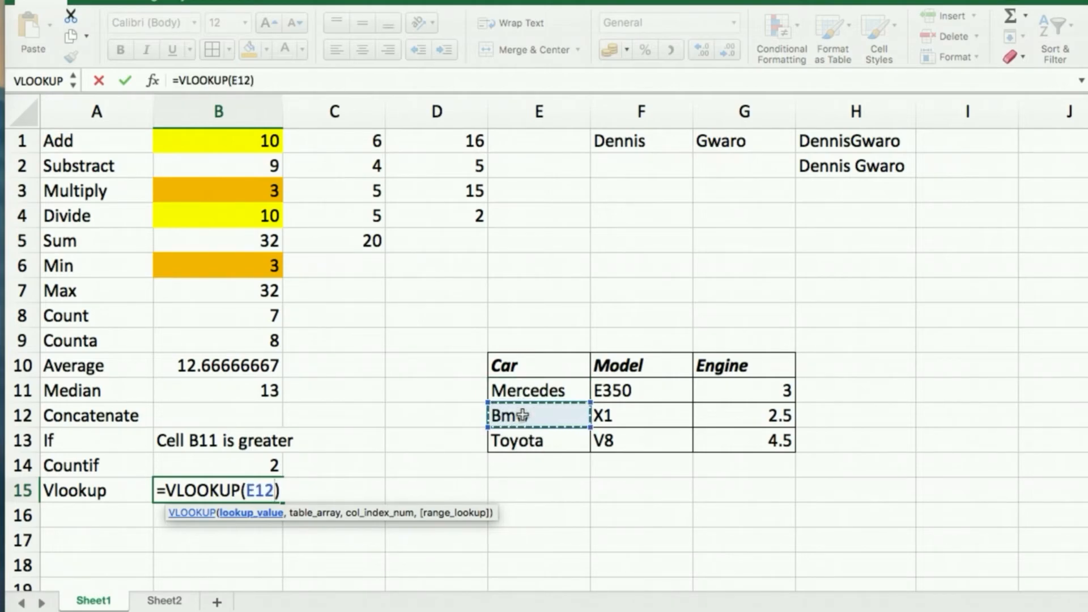
text(,)
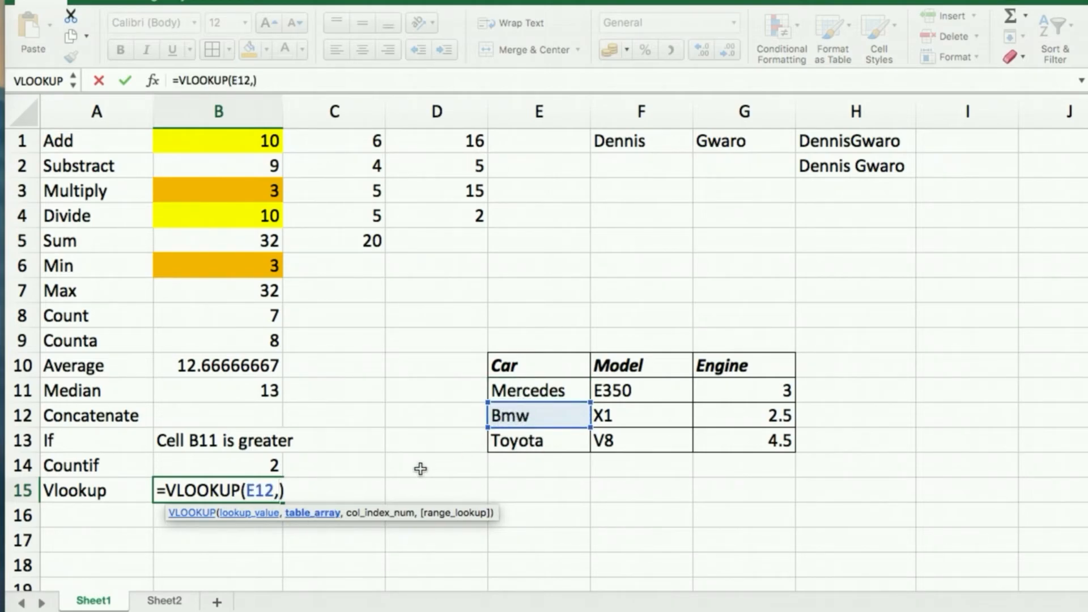
click(501, 390)
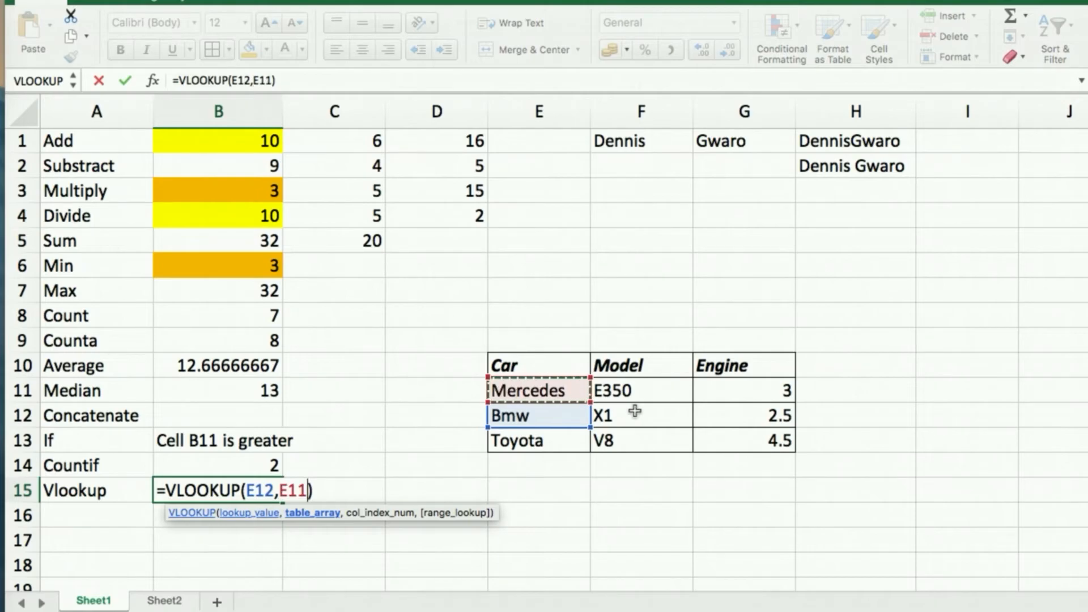
shift+click(768, 441)
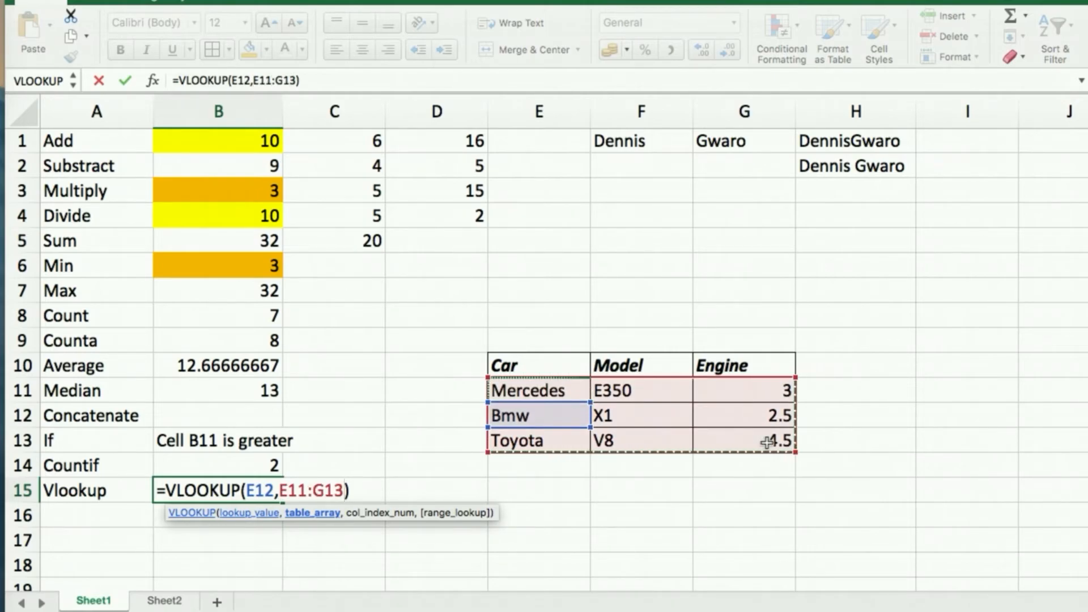
text(,3)
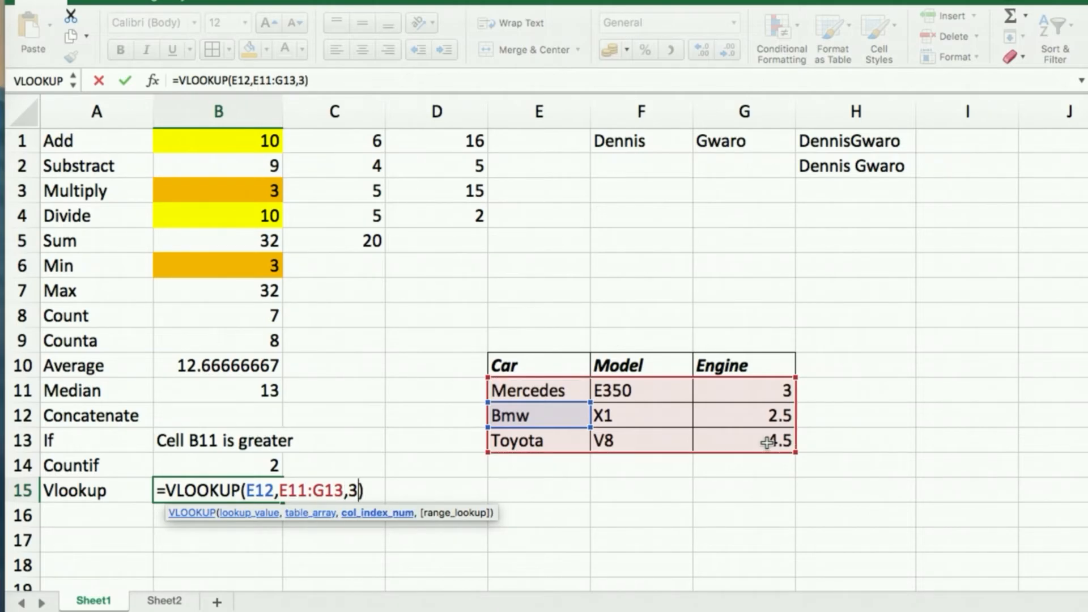
key(Return)
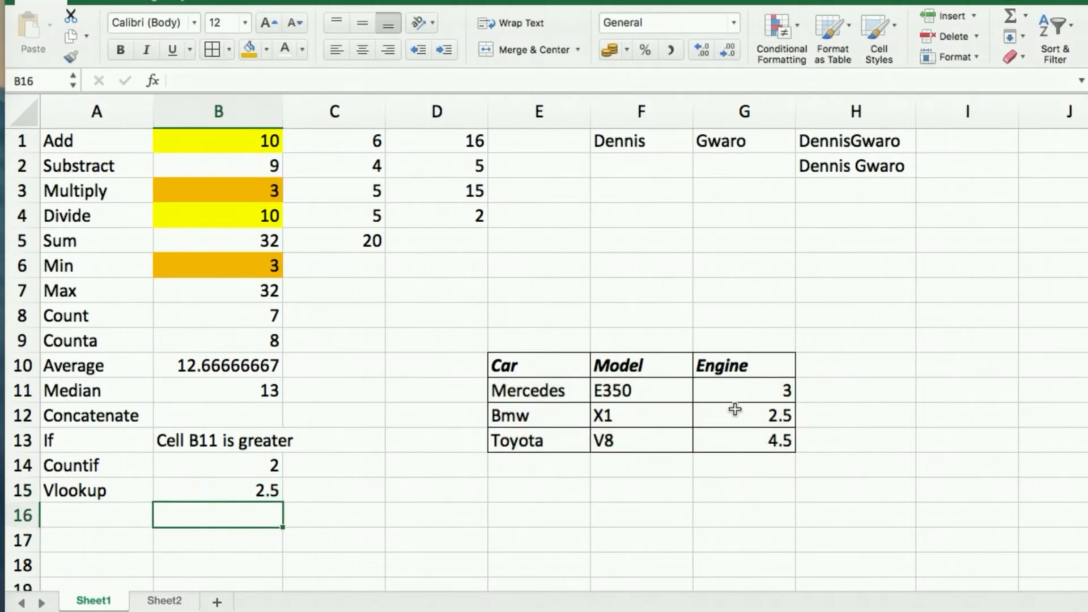
click(237, 492)
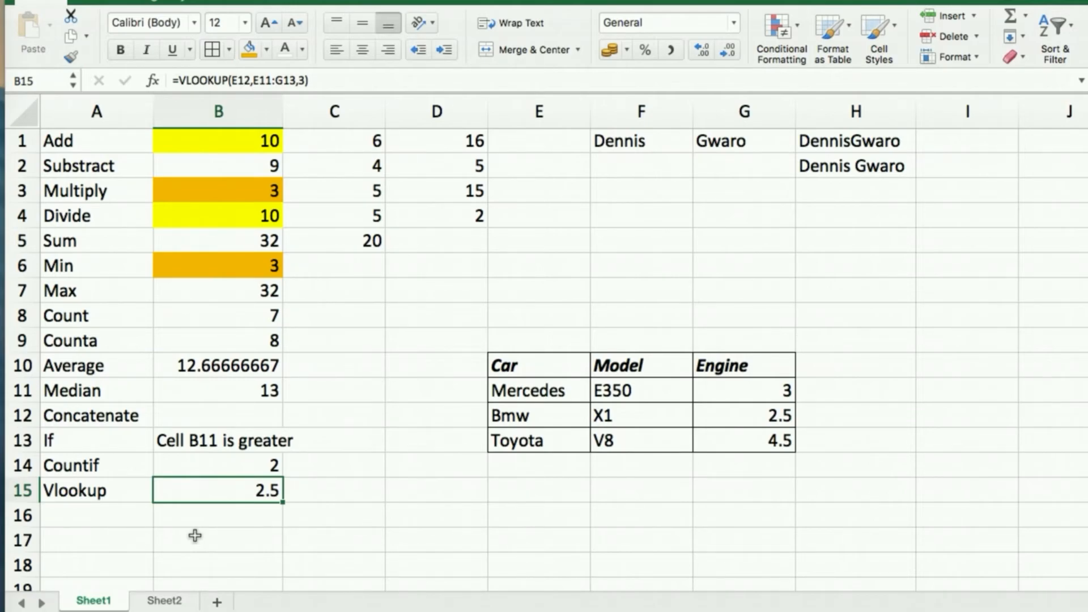
On Sheet2, delete the five Class Summary results in F3, F5, F6, F7 and F9.
click(163, 601)
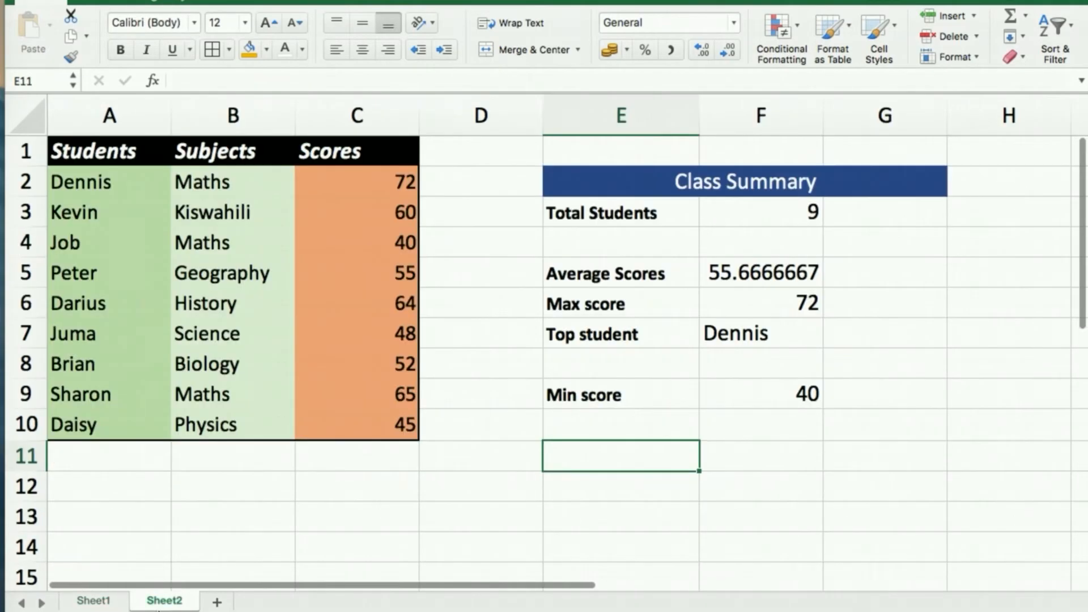
click(317, 507)
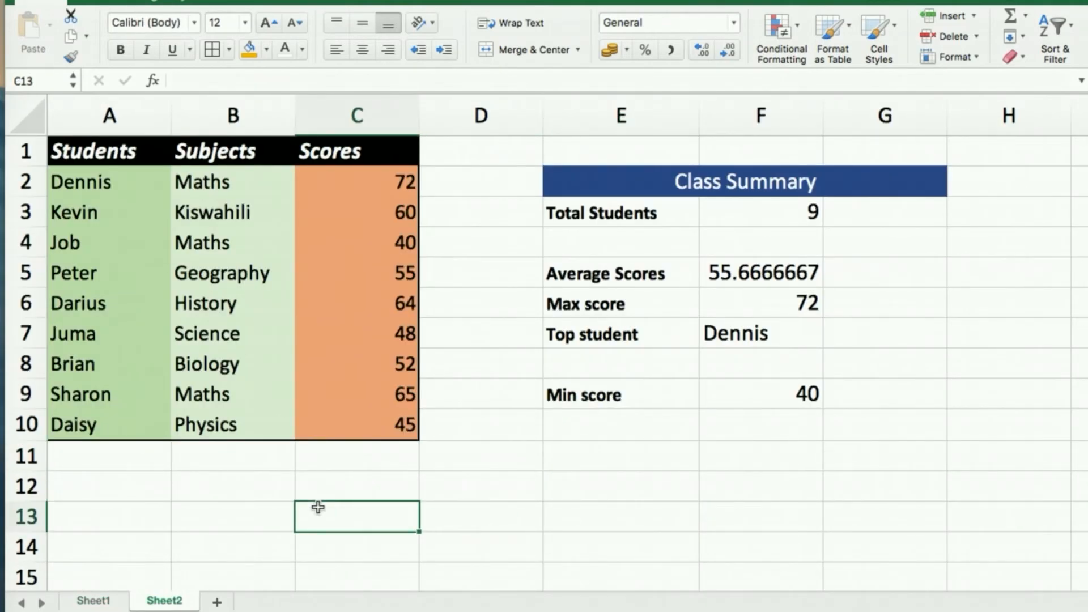
click(745, 217)
key(Delete)
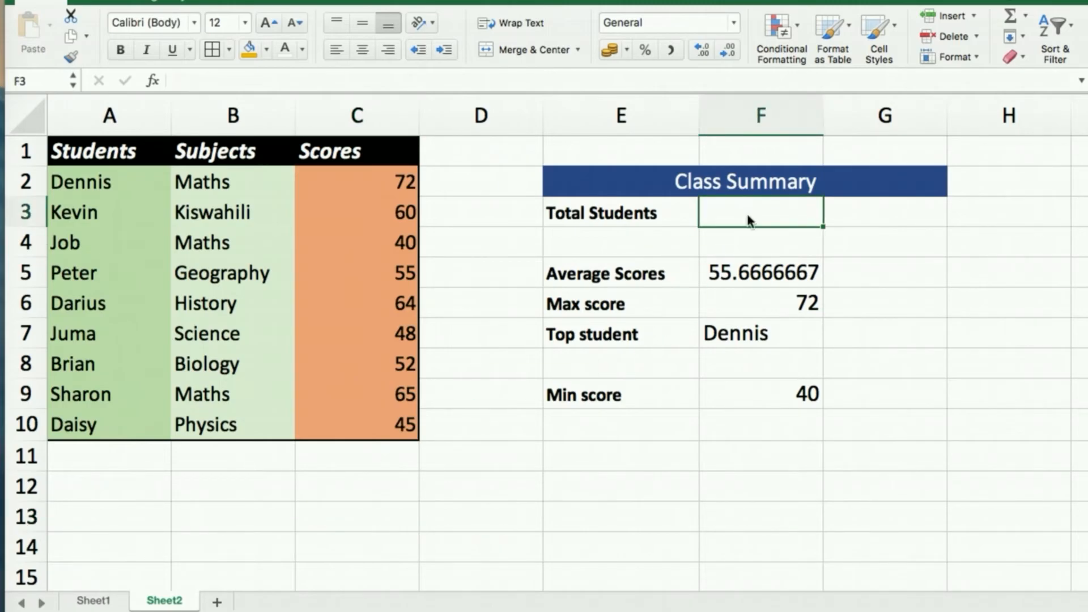
click(755, 273)
key(Delete)
click(774, 303)
key(Delete)
click(781, 337)
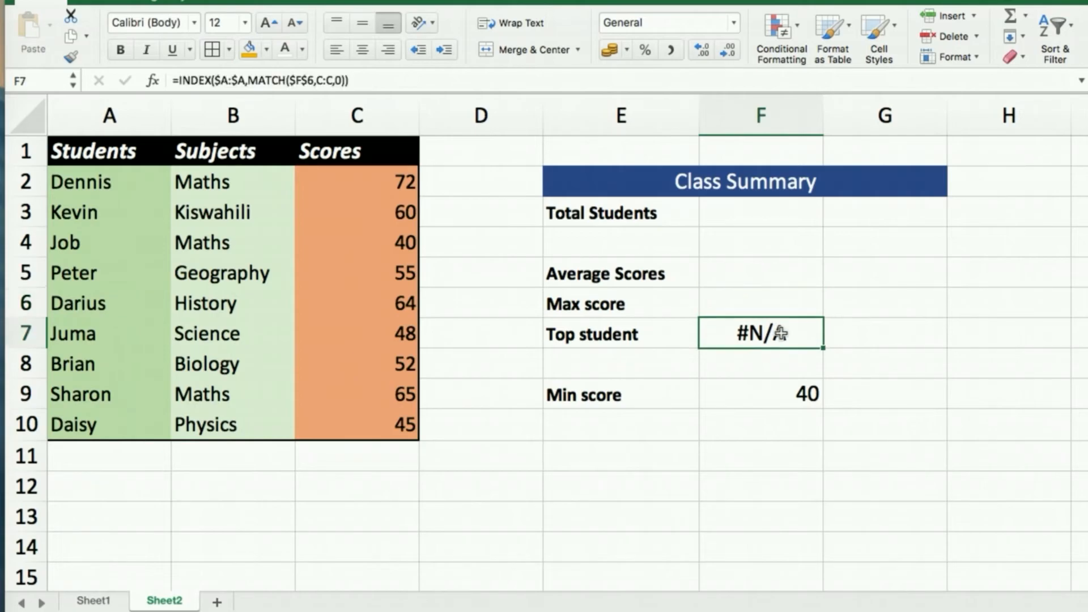
key(Delete)
click(799, 394)
key(Delete)
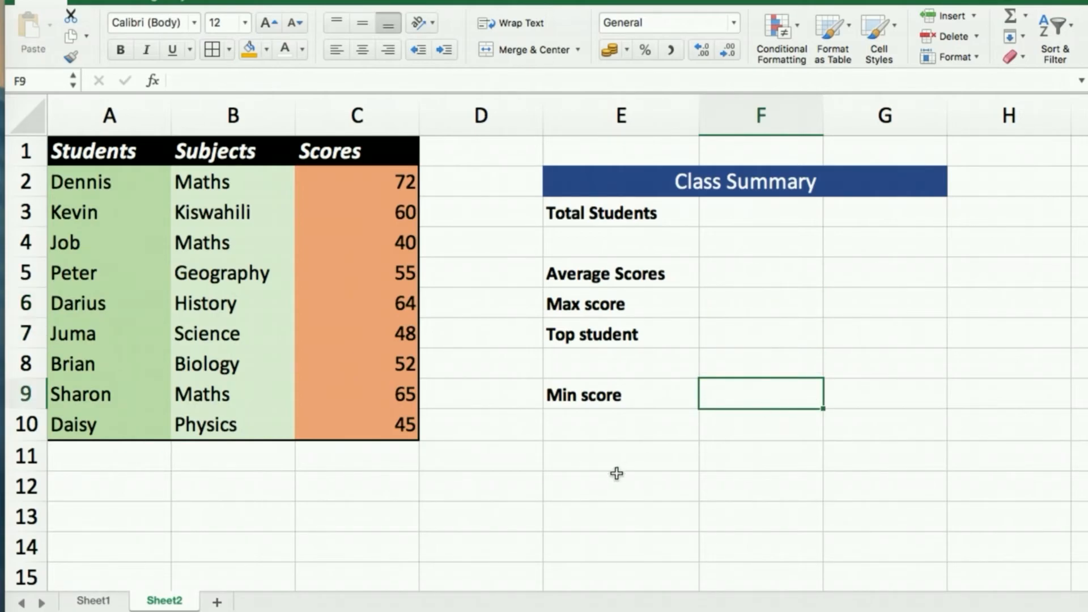
click(594, 486)
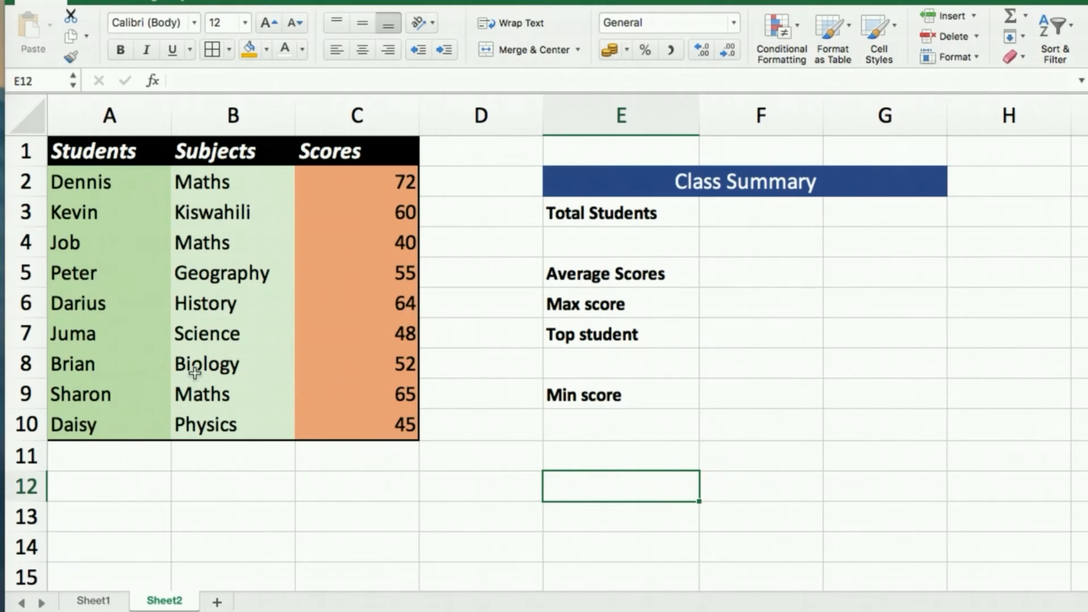
Enter =COUNTA(A2:A10) in F3 so Total Students shows 9.
click(723, 212)
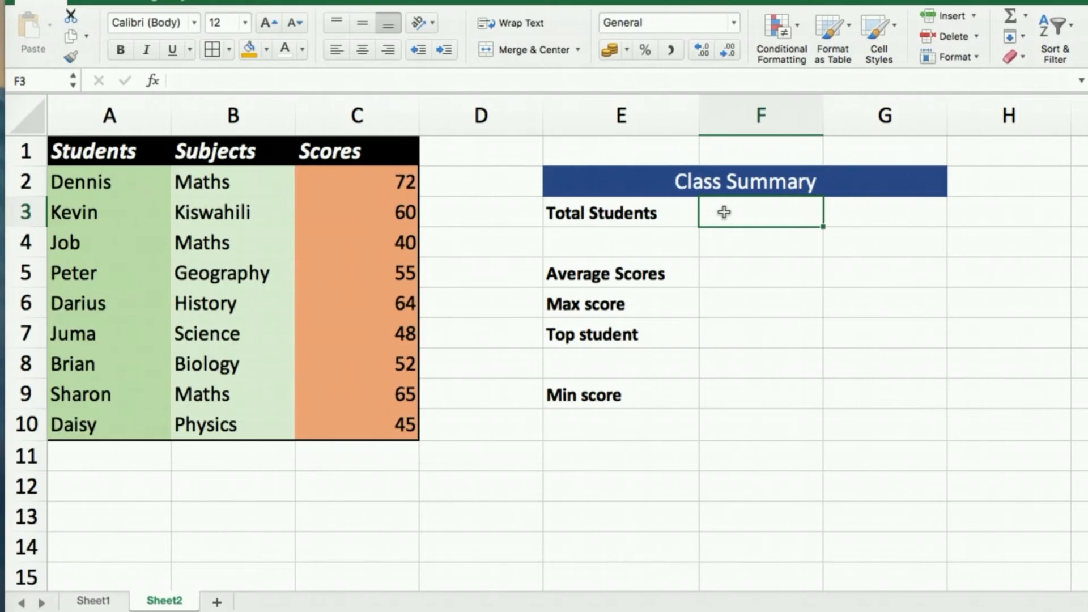
text(=)
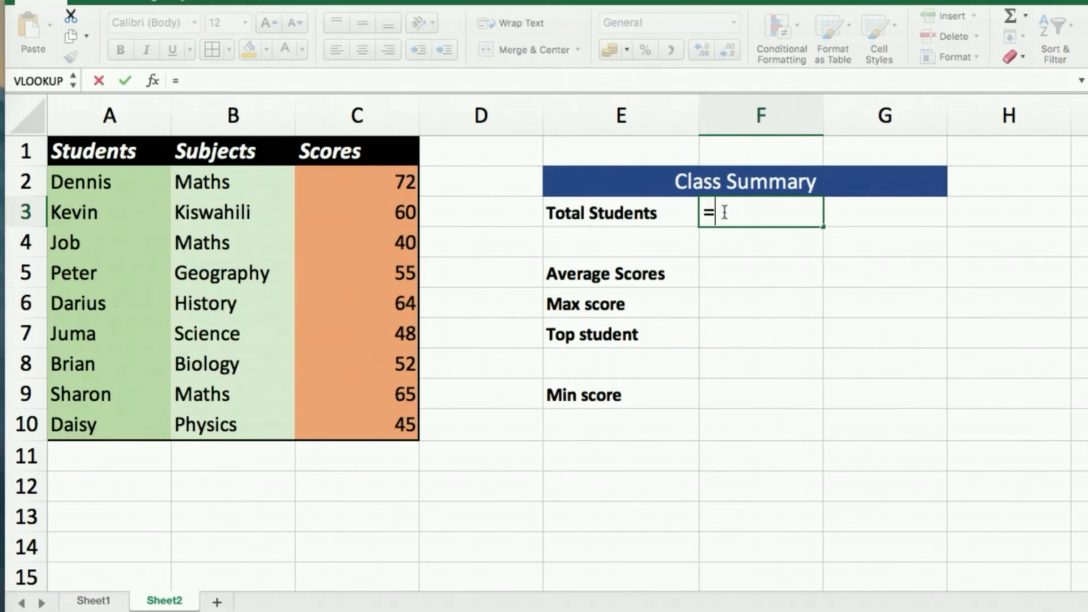
text(counta)
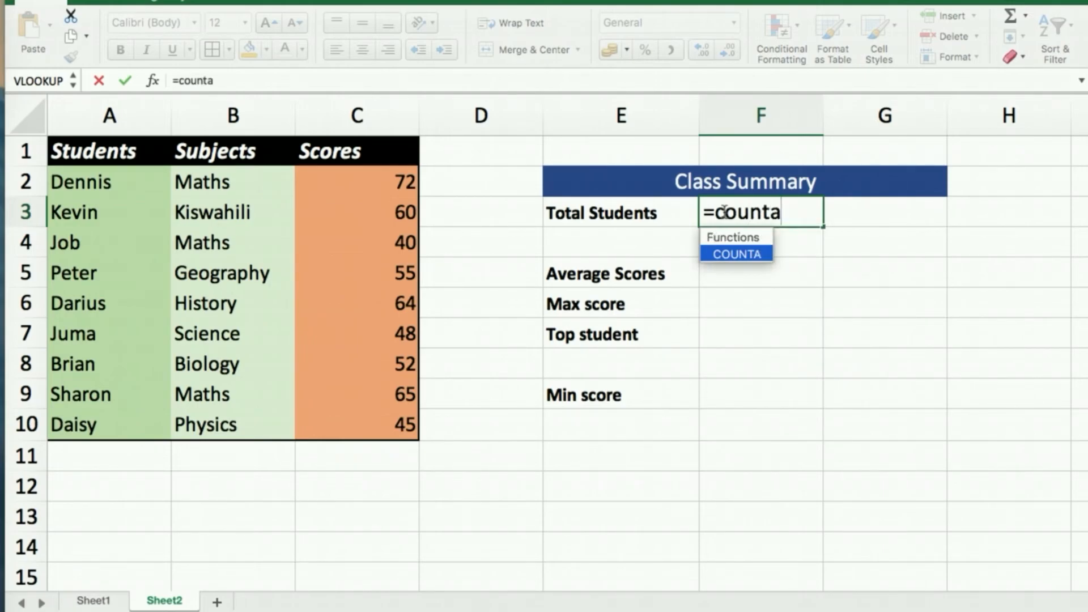
key(Tab)
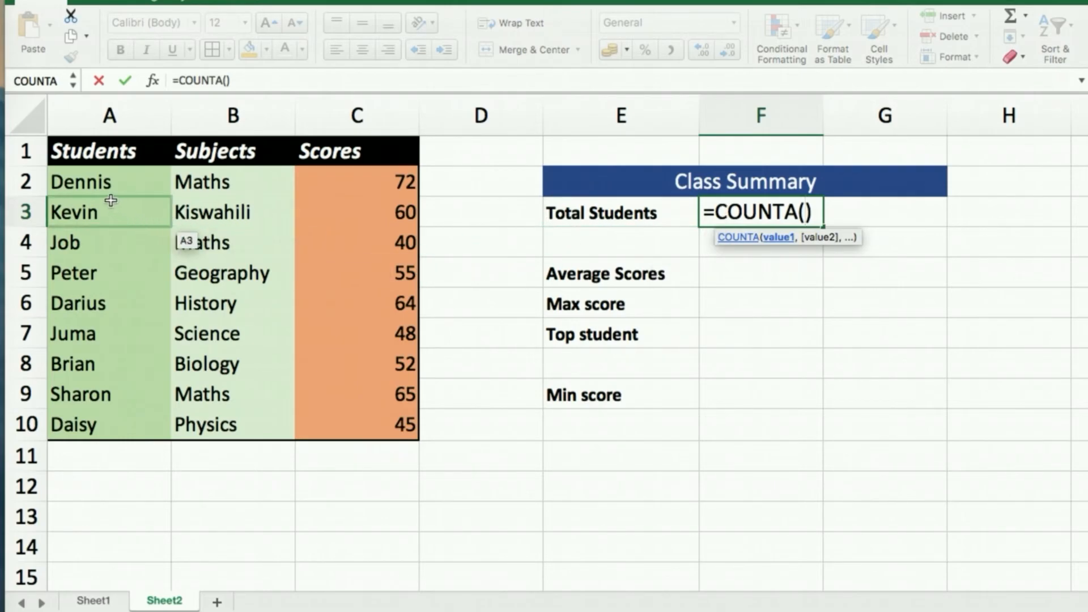
click(94, 180)
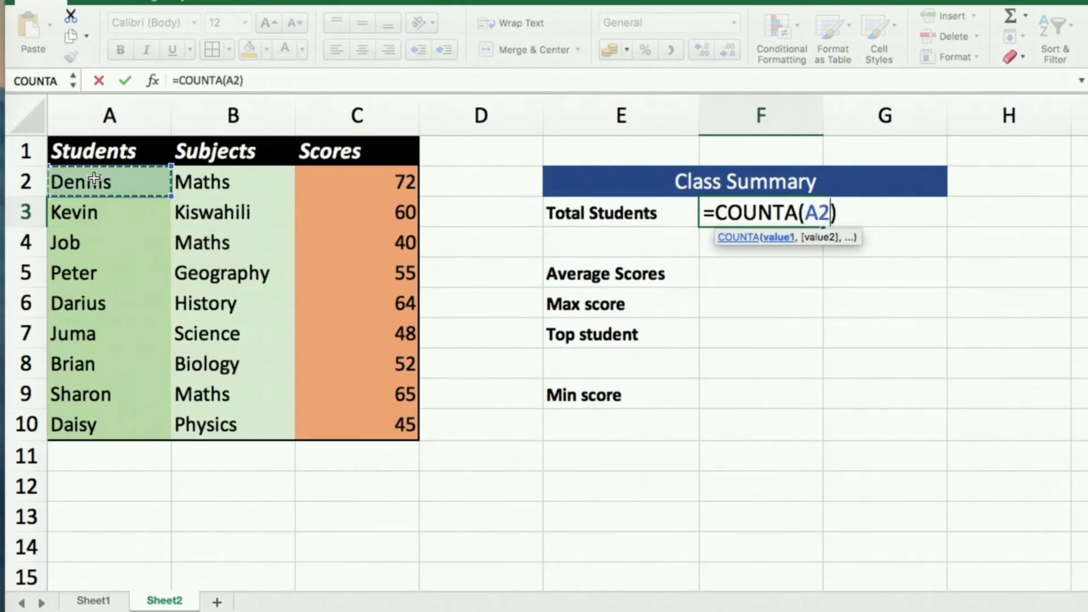
shift+click(101, 426)
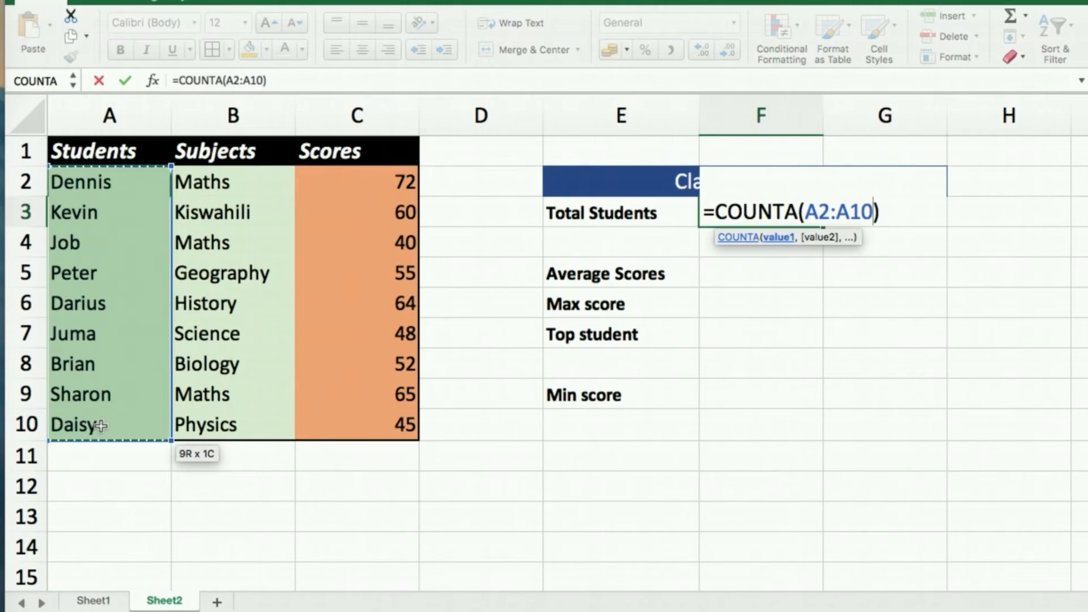
key(Return)
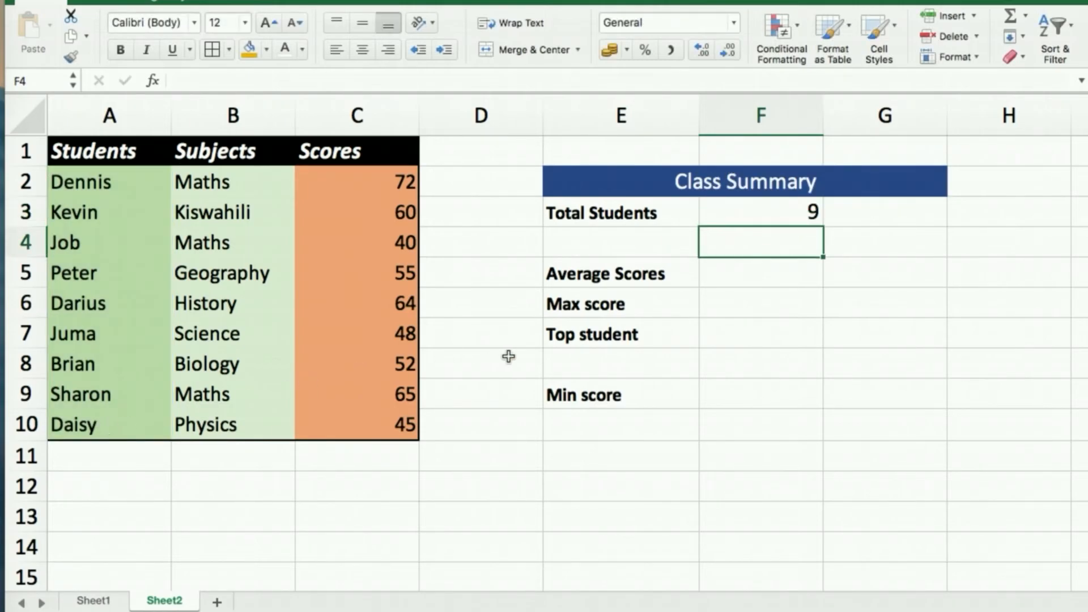
click(750, 212)
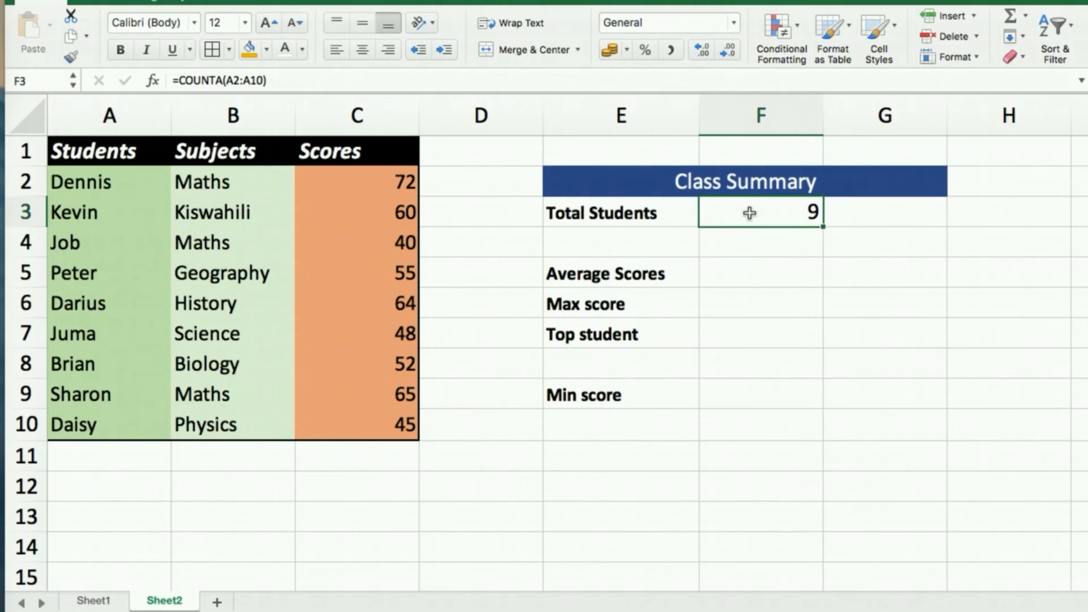
click(750, 269)
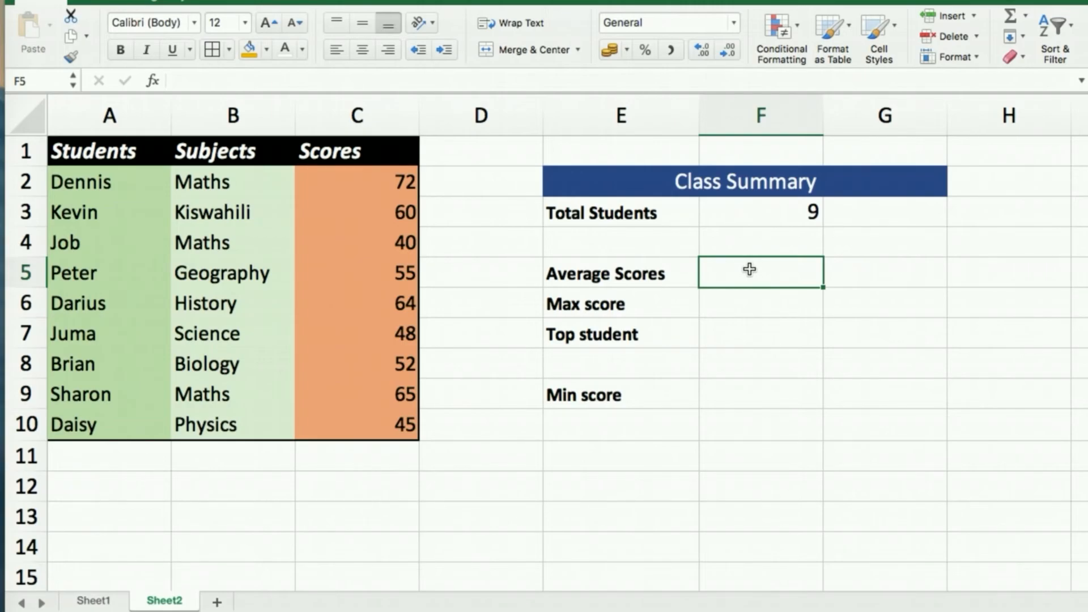
Enter =AVERAGE(C2:C10) in F5, giving an Average Scores value of 55.6666667.
text(=aver)
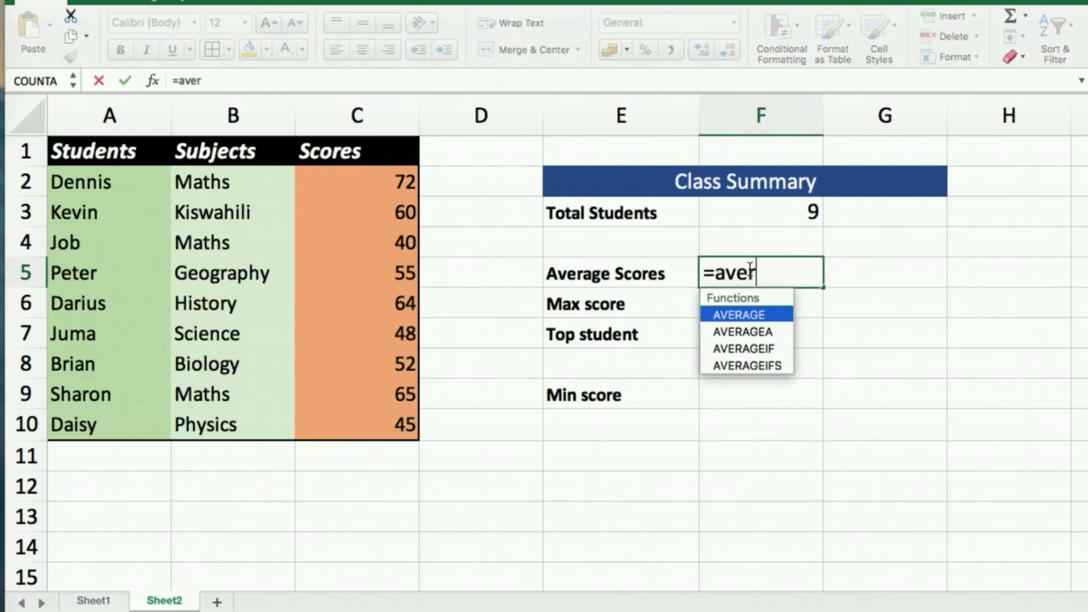
key(Tab)
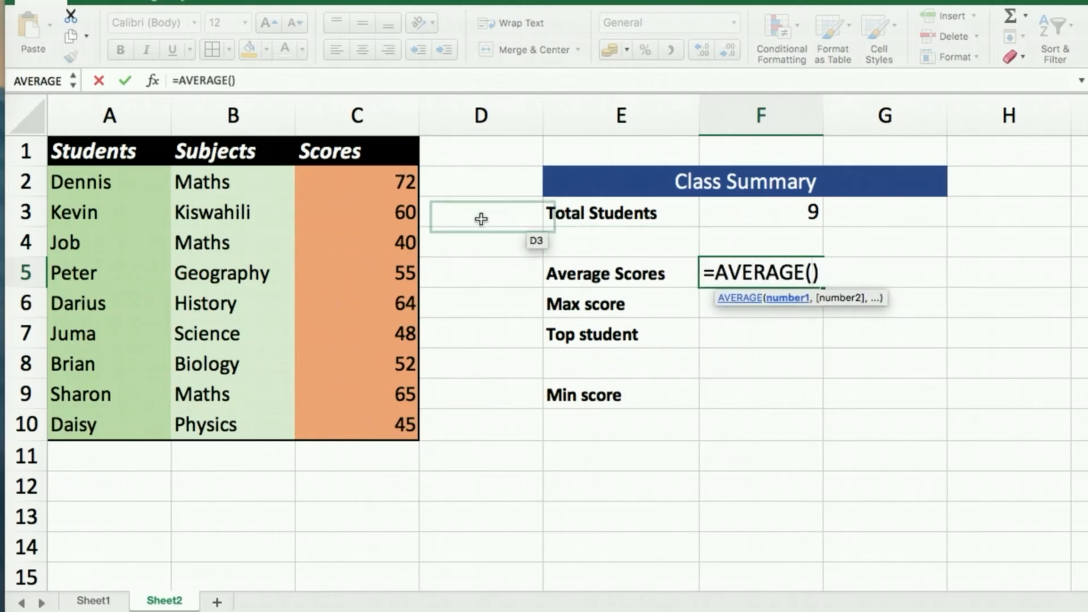
click(393, 182)
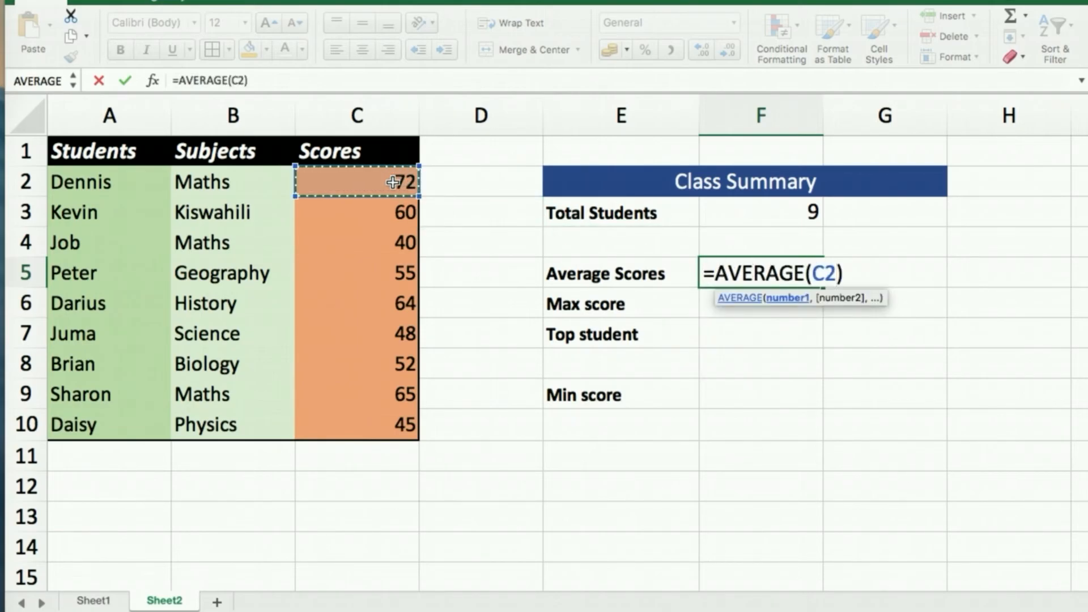
shift+click(398, 428)
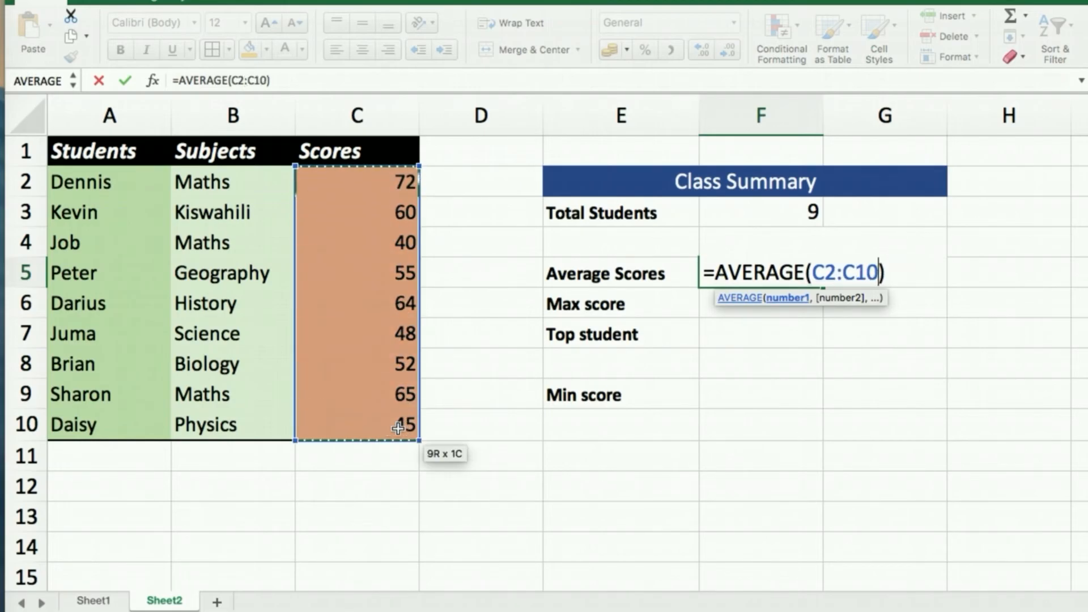
key(Return)
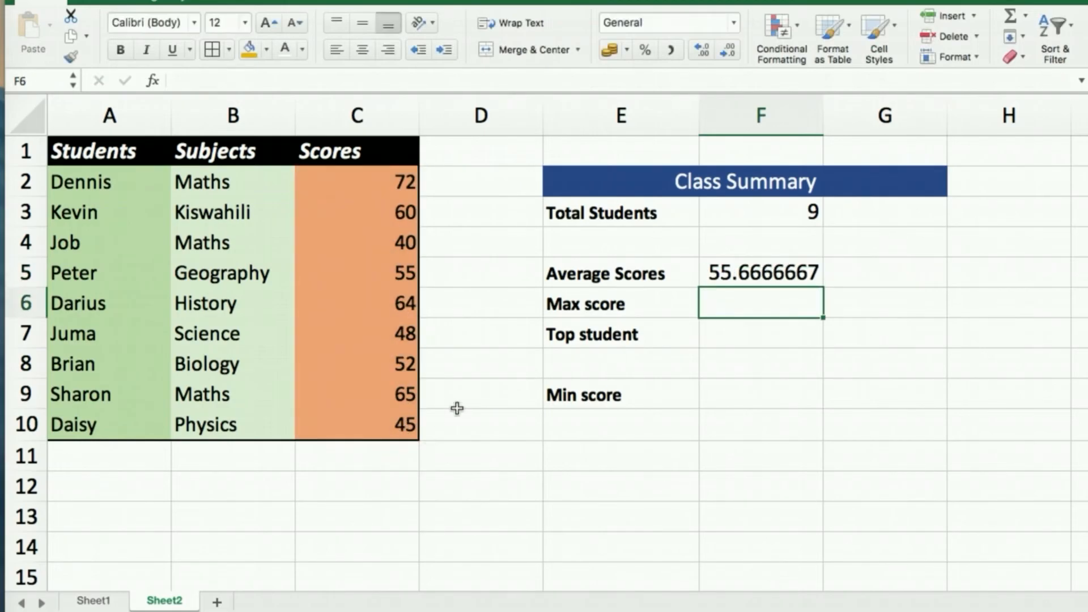
click(742, 278)
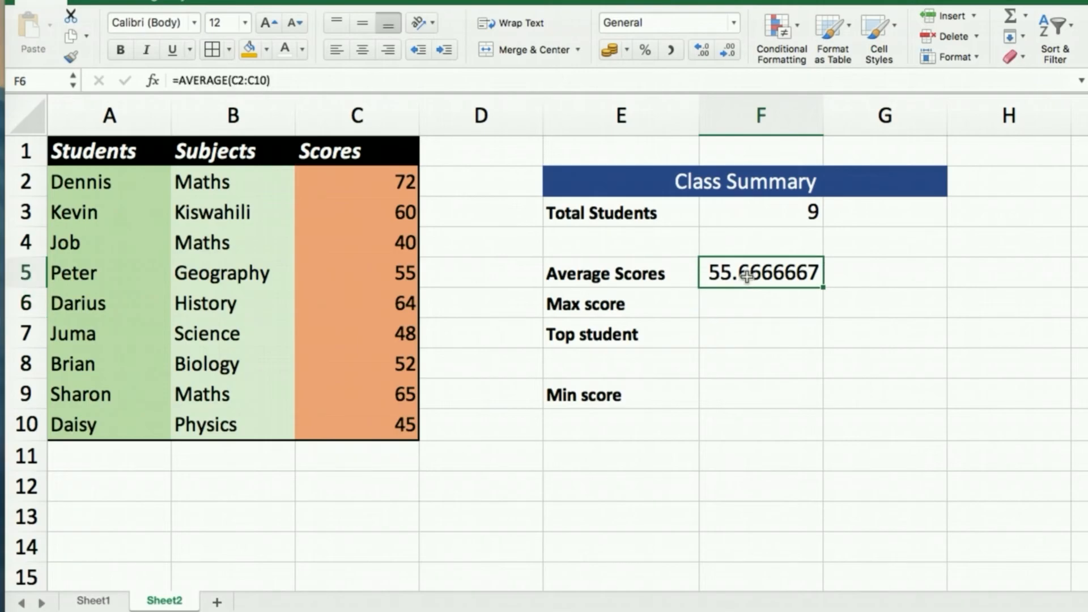
click(733, 303)
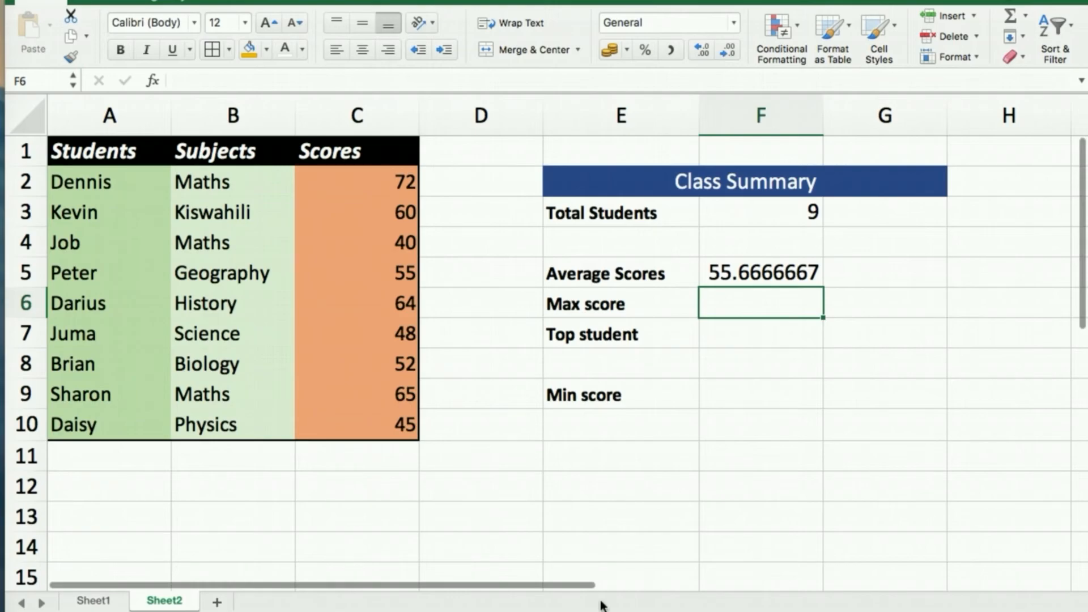
Enter =MAX(C2:C10) in F6 so Max score shows 72.
text(=max)
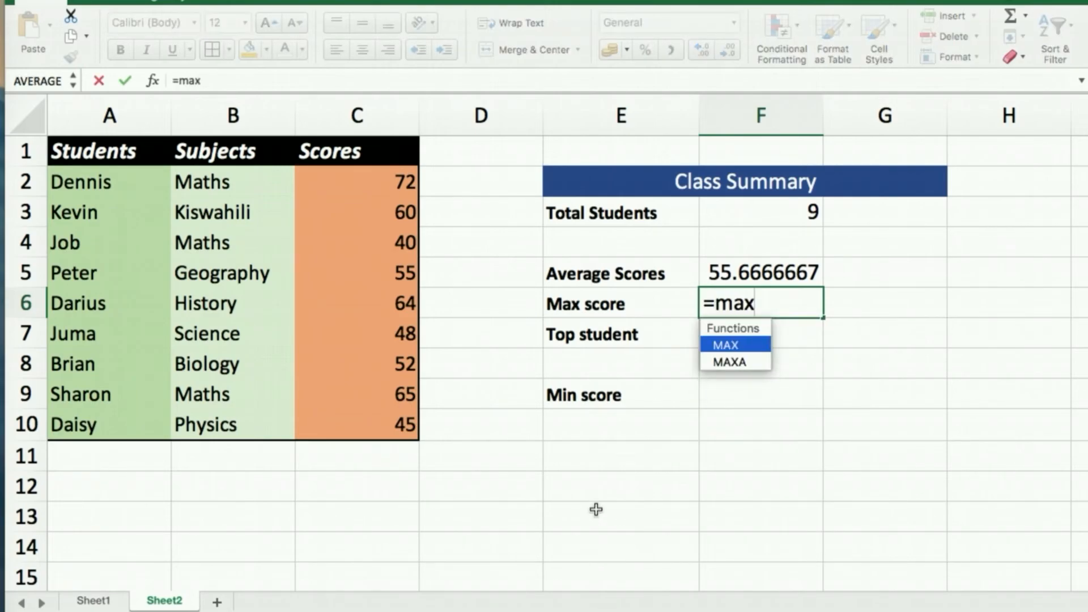
key(Tab)
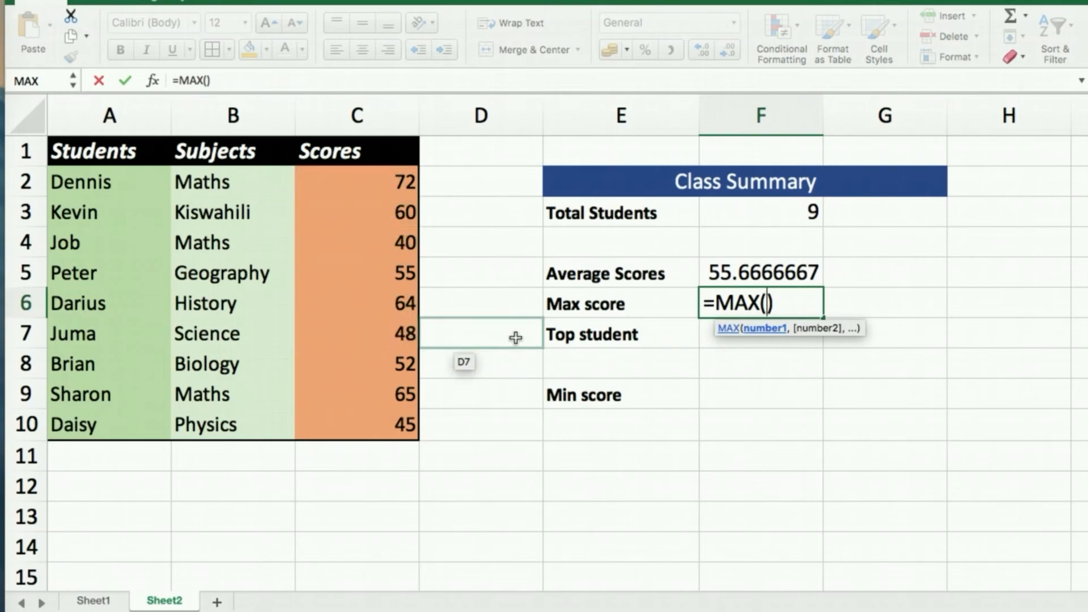
text(c)
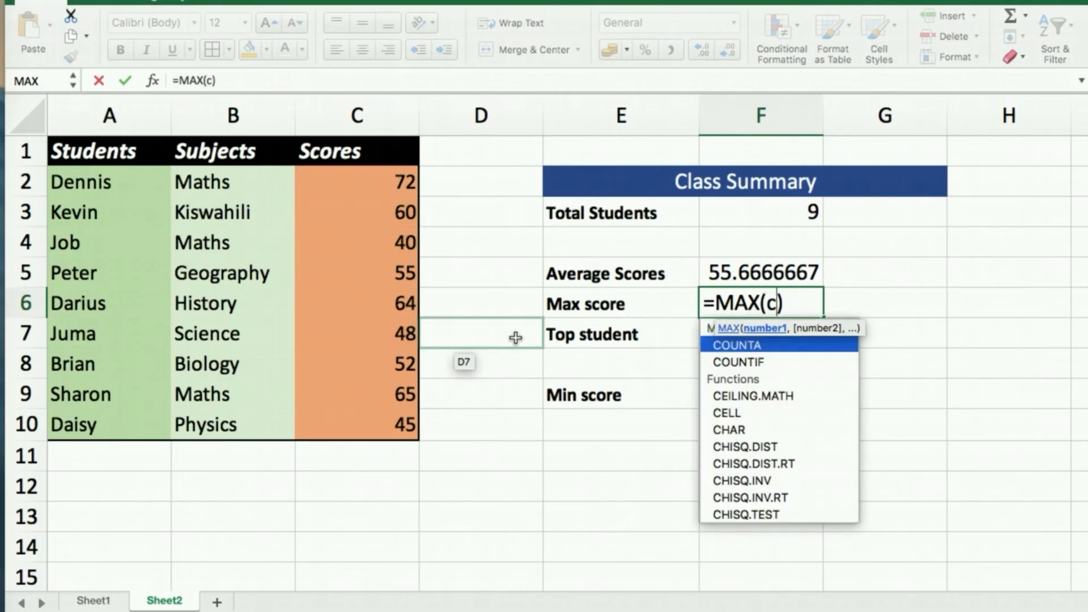
text(2)
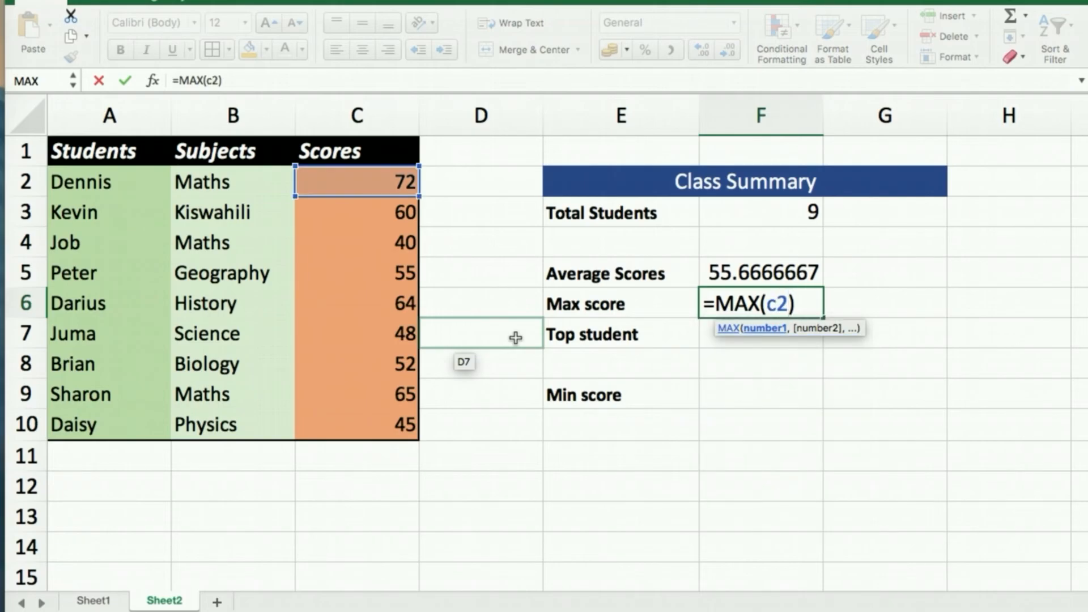
text(:c10)
key(Return)
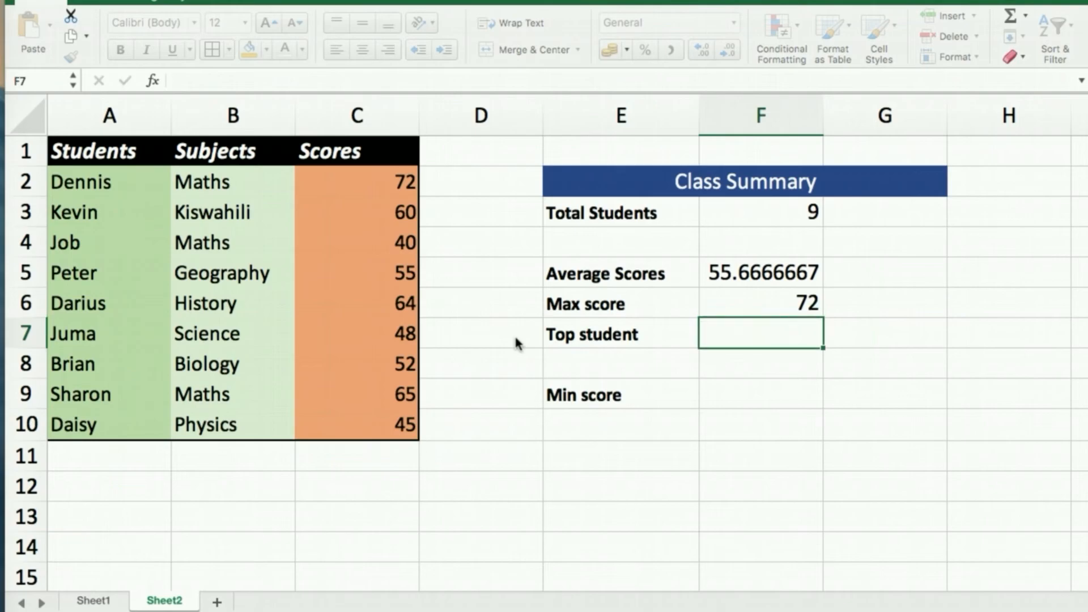
click(772, 305)
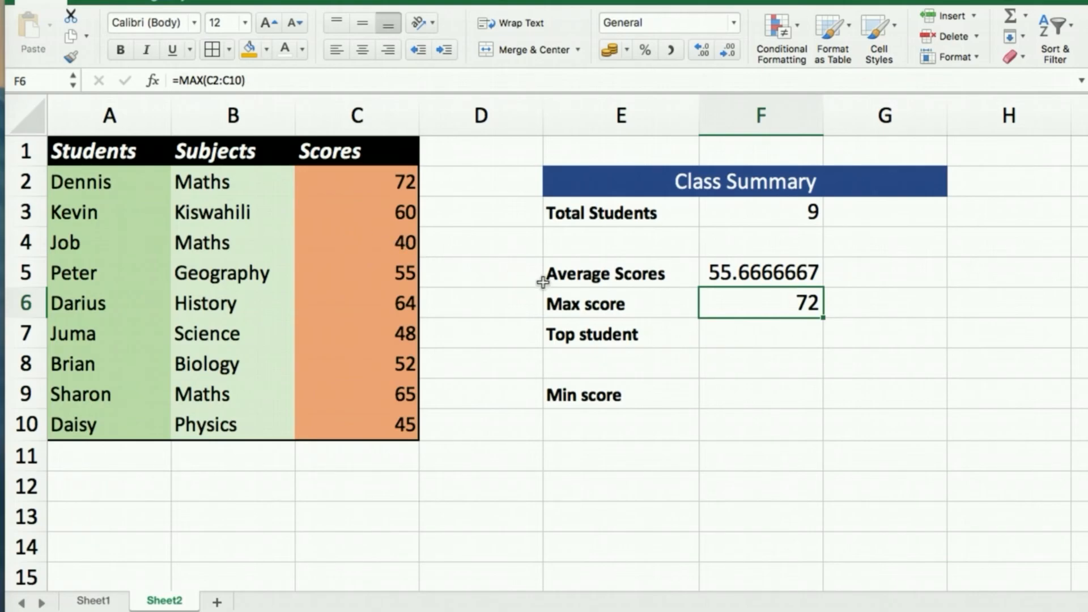
click(726, 334)
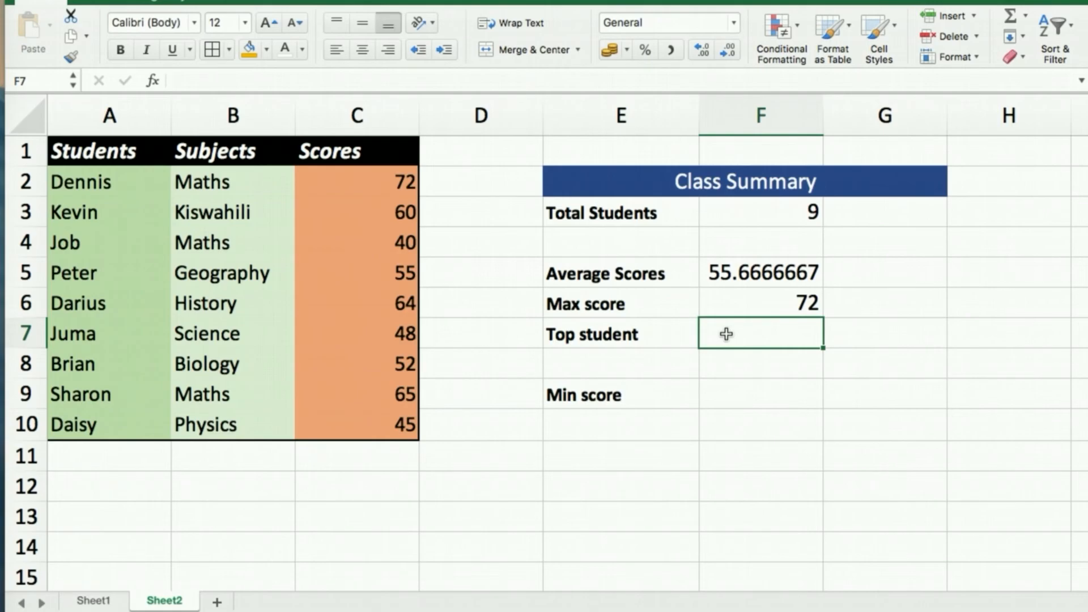
Enter =INDEX(A:A,MATCH($F$6,C:C,0)) in F7 to return the top student Dennis.
text(=)
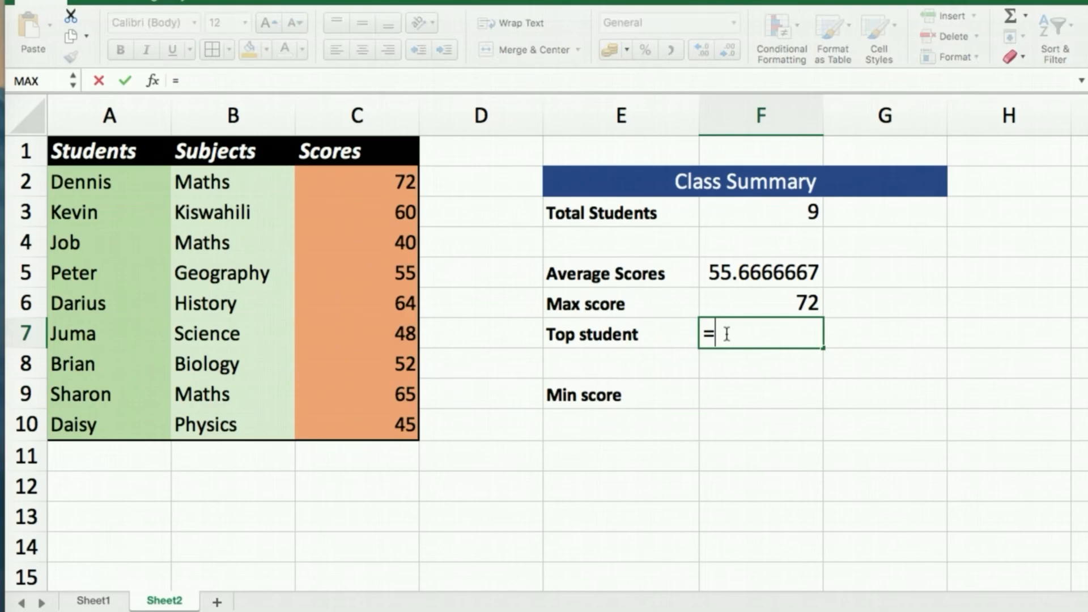
text(inde)
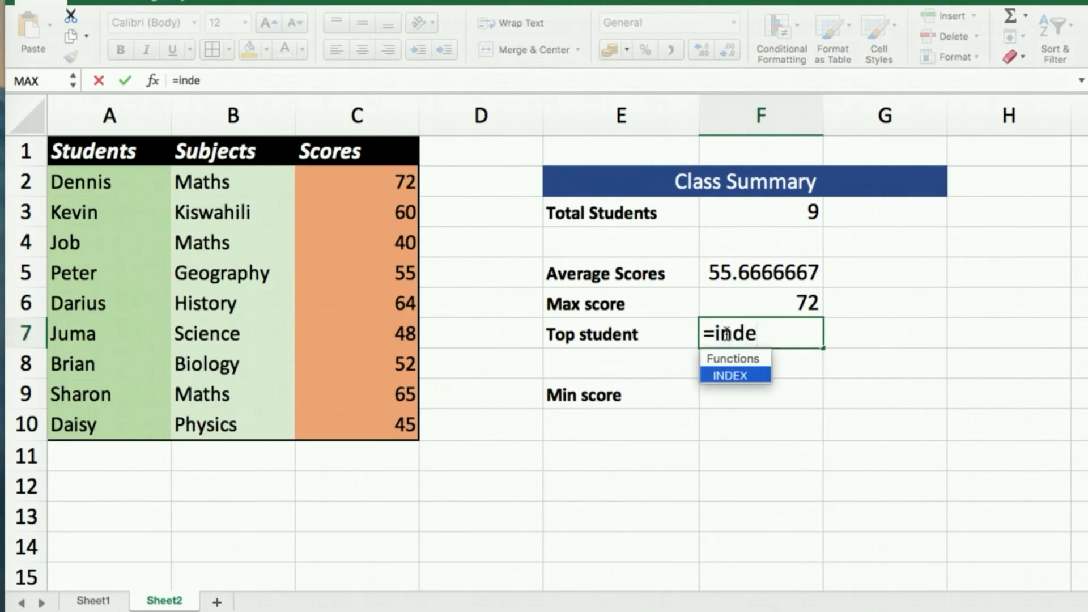
key(Tab)
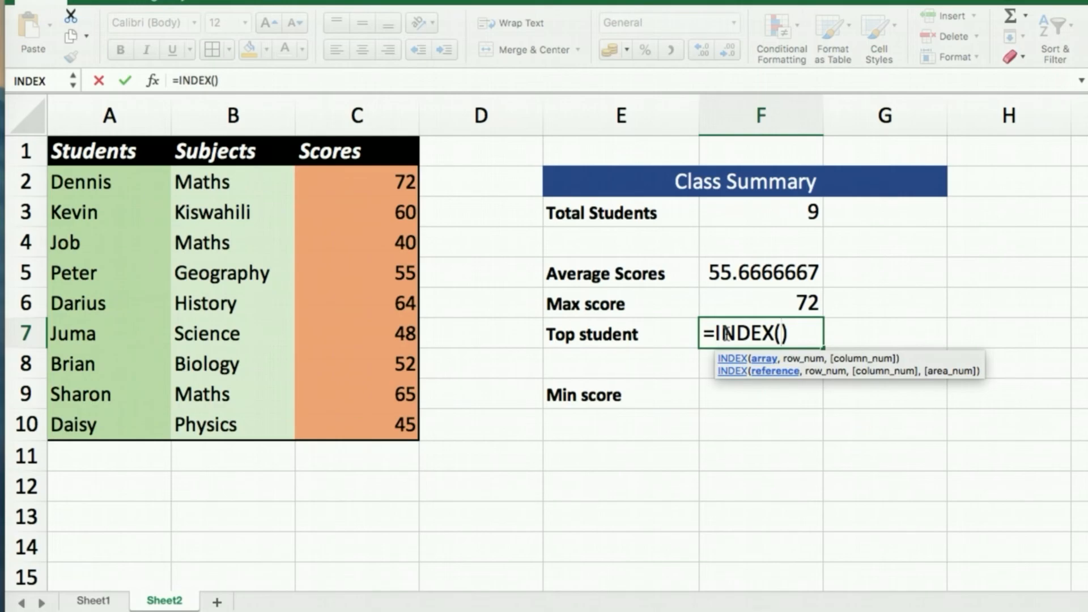
click(111, 115)
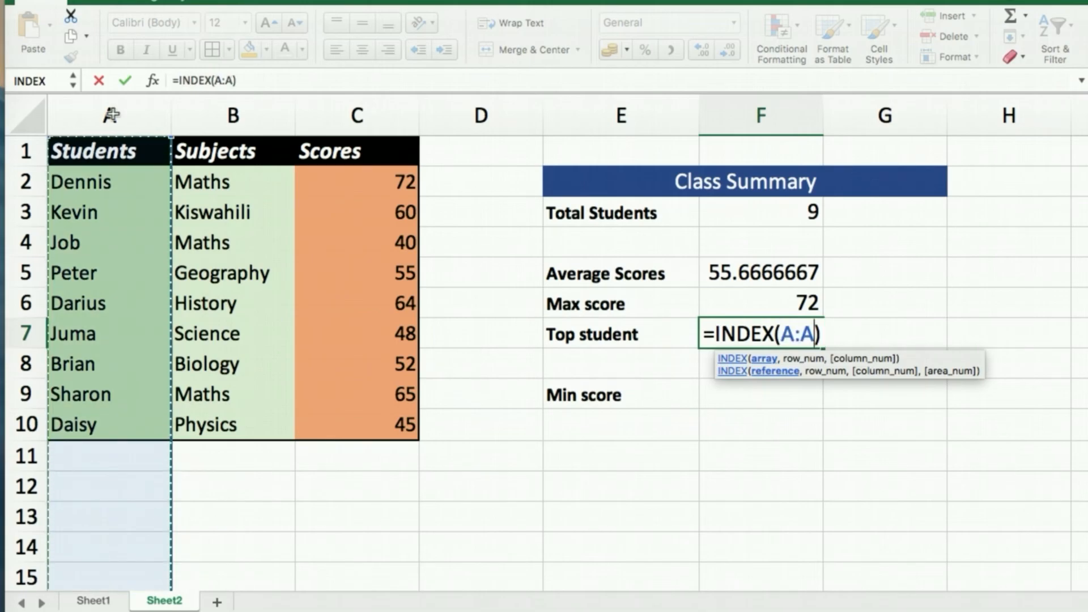
text(,)
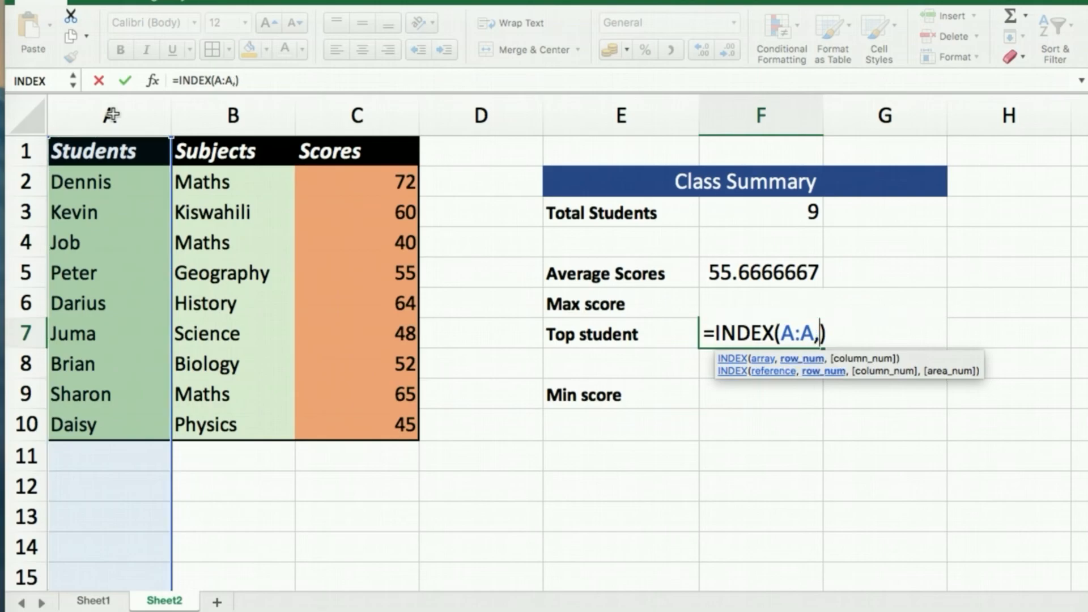
text(ma)
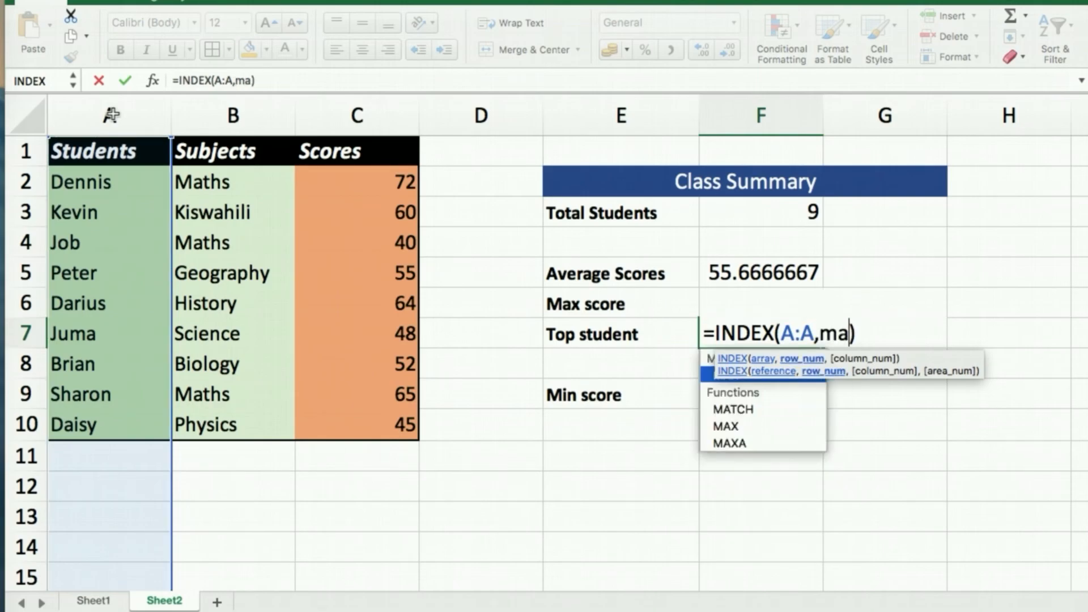
key(Down)
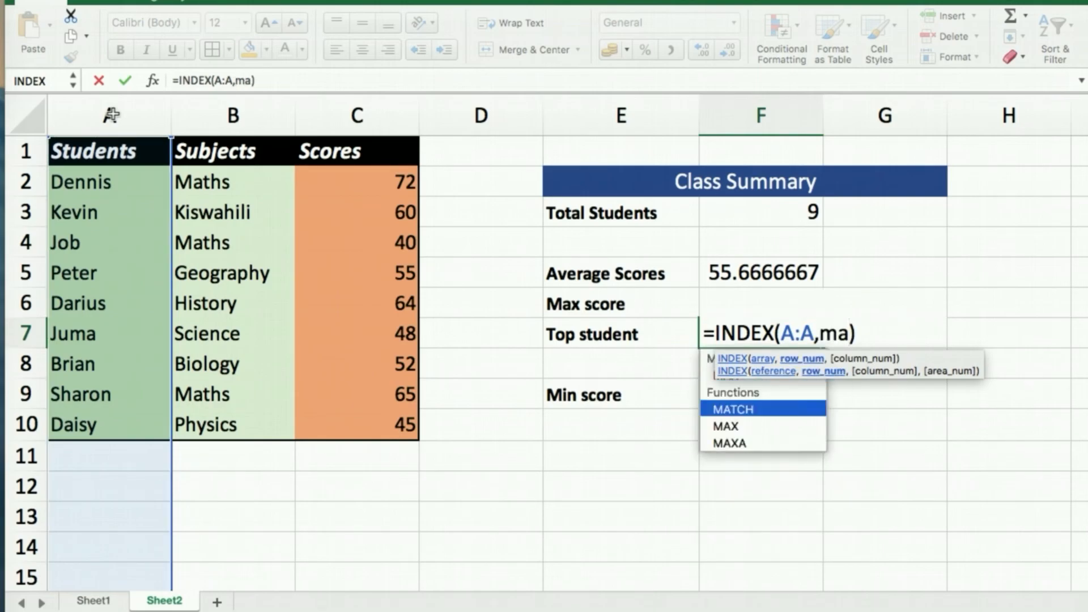
key(Tab)
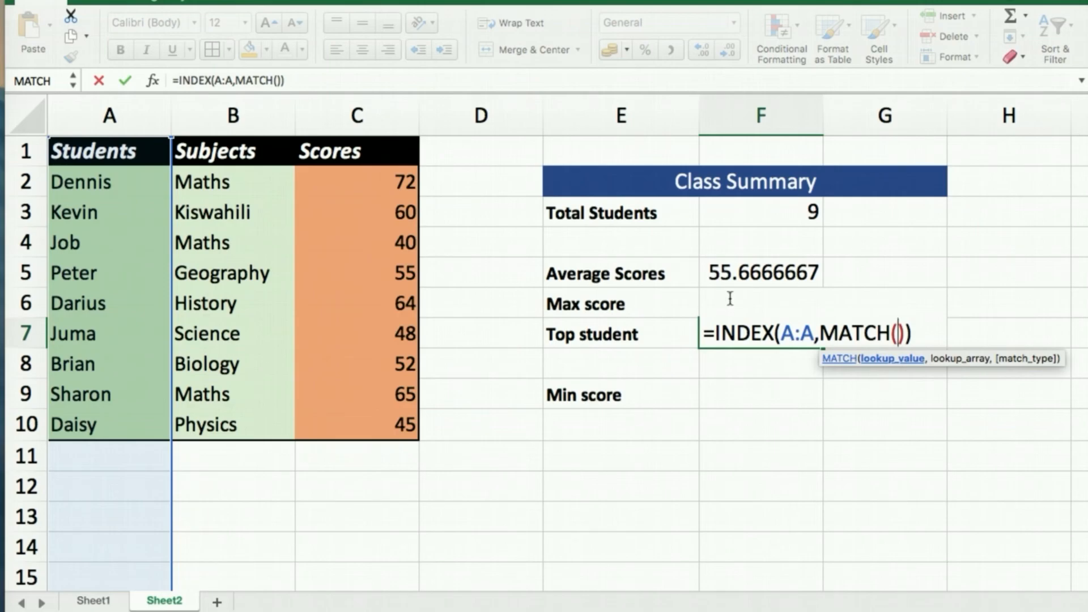
click(675, 306)
key(Right)
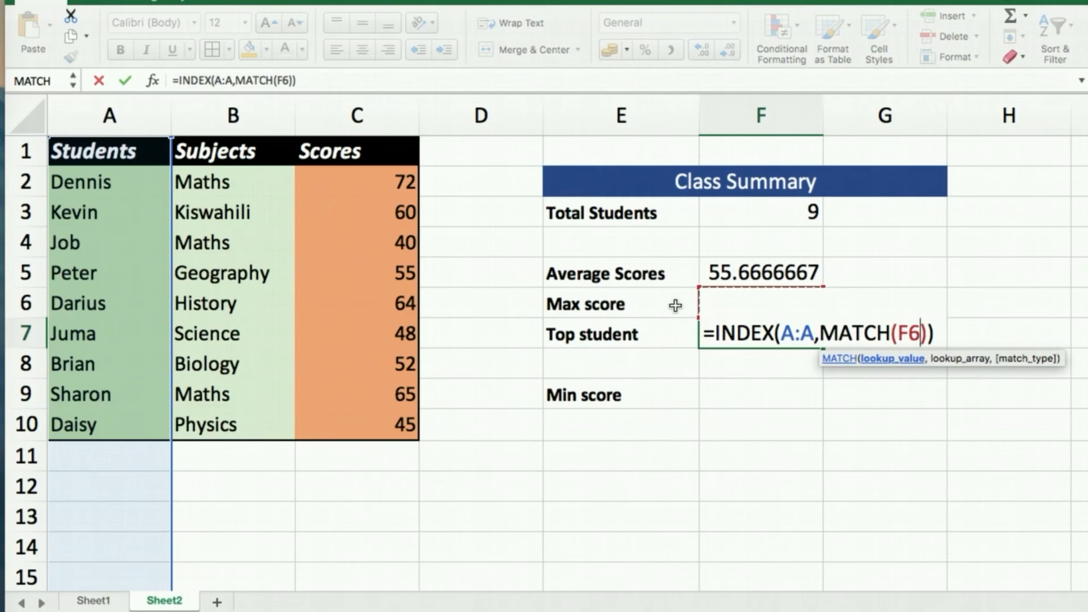
key(F4)
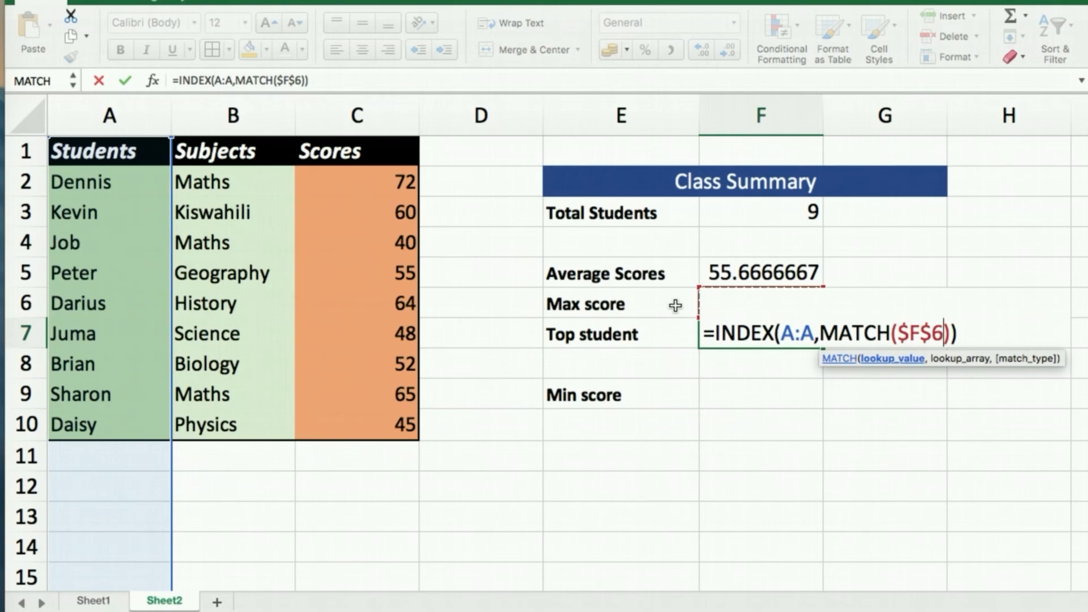
text(,)
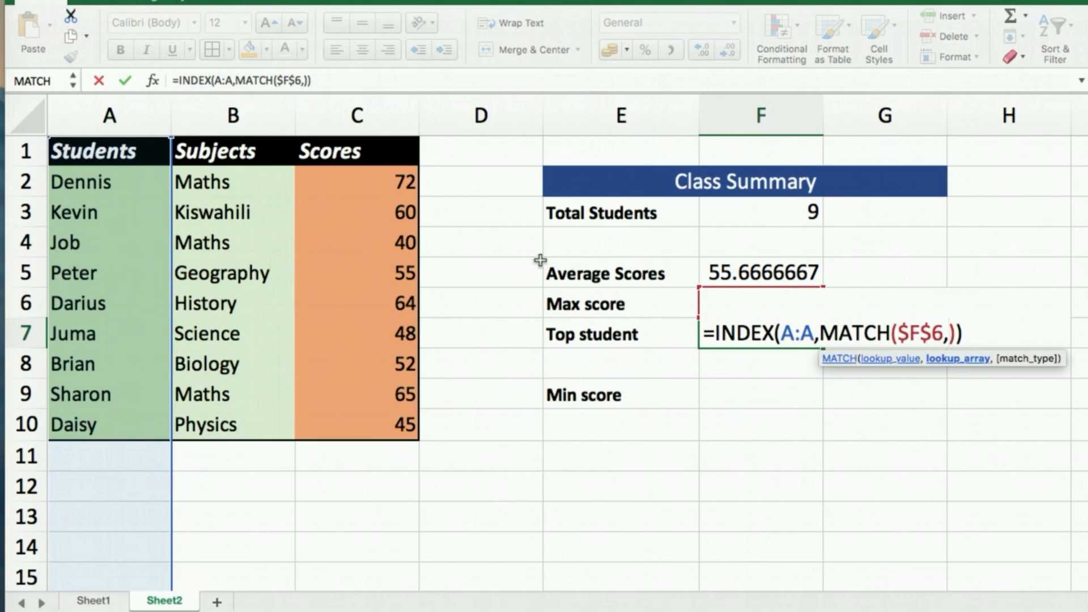
click(365, 115)
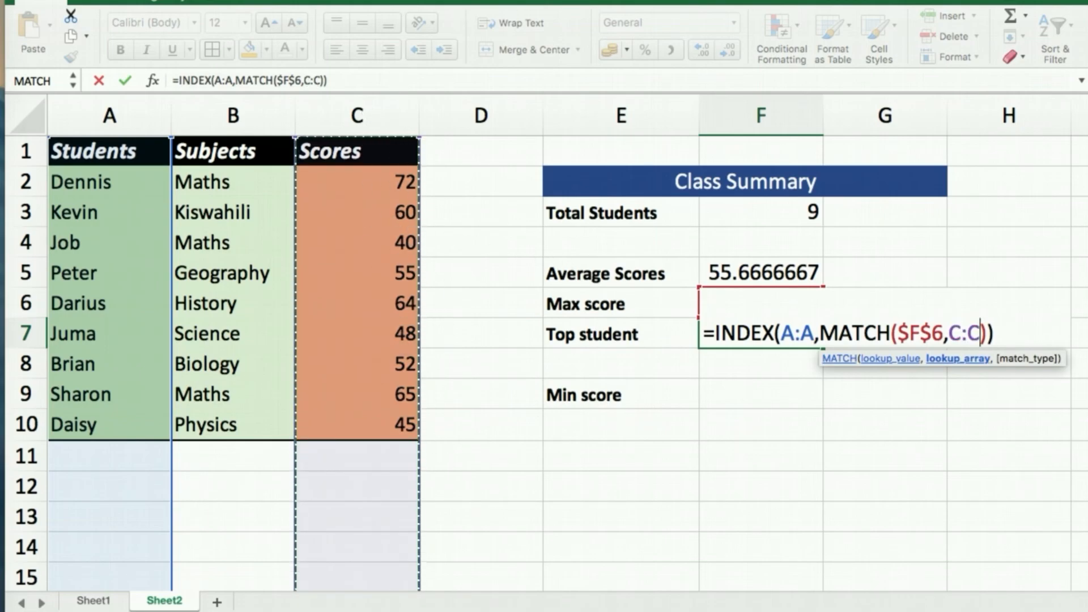
text(,)
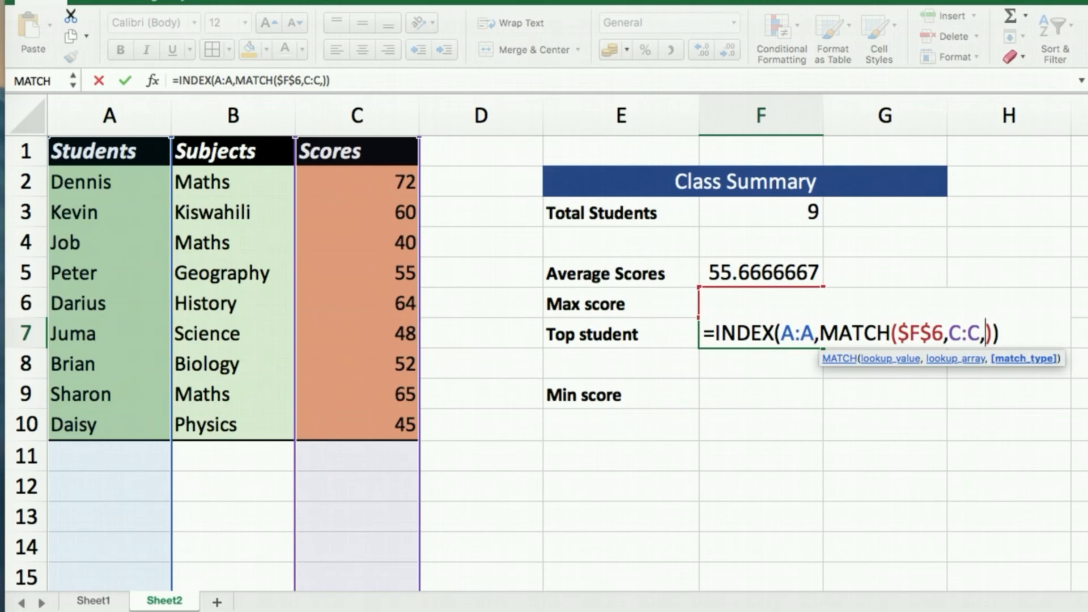
text(0)
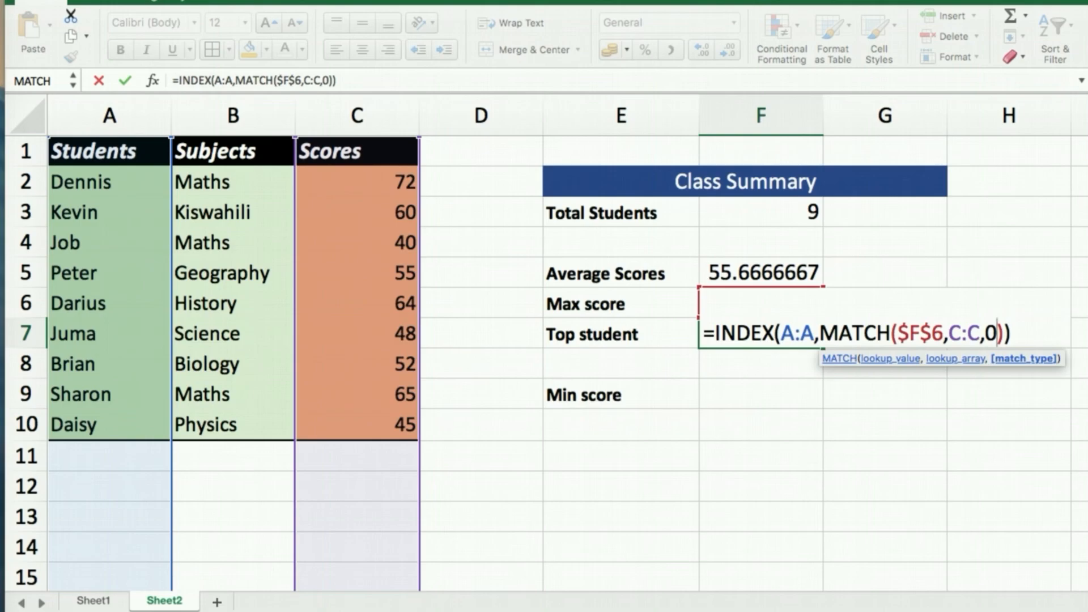
key(Return)
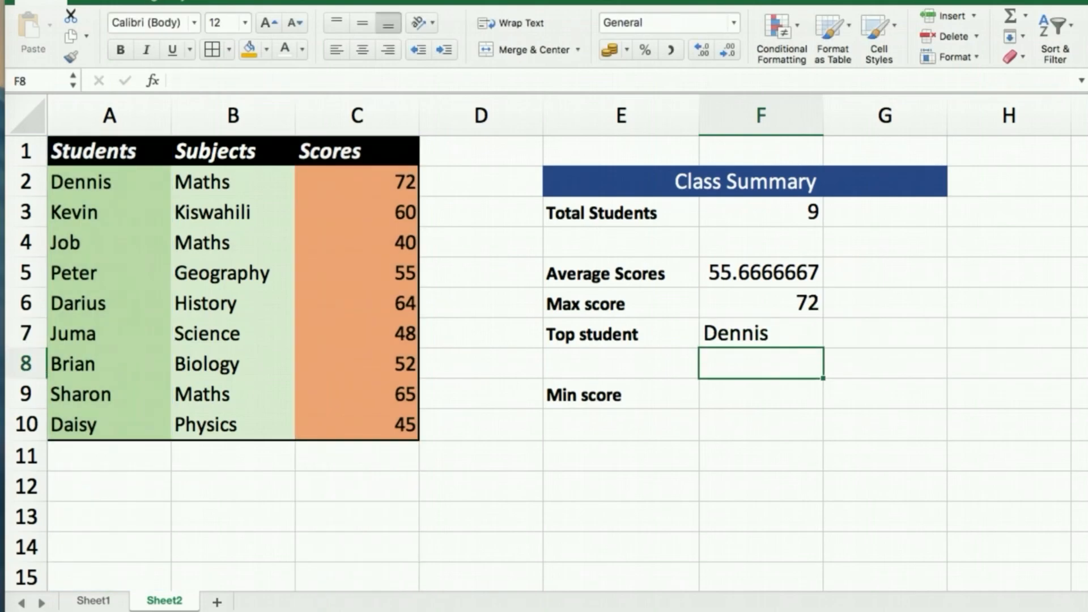
Change the row-6 student's History score in C6 to 90.
click(766, 340)
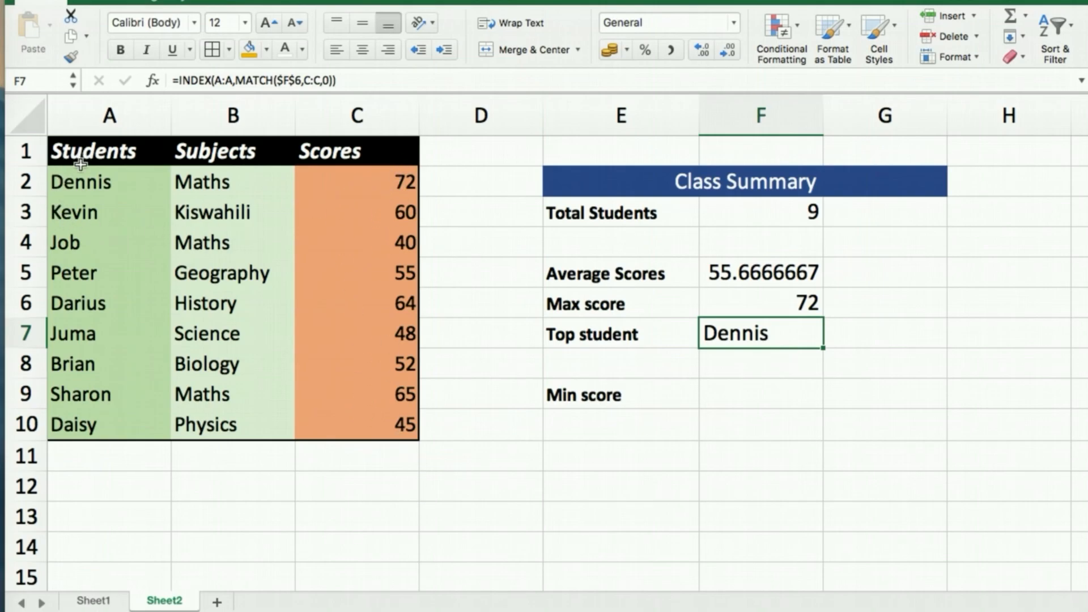
click(105, 312)
click(383, 308)
text(90)
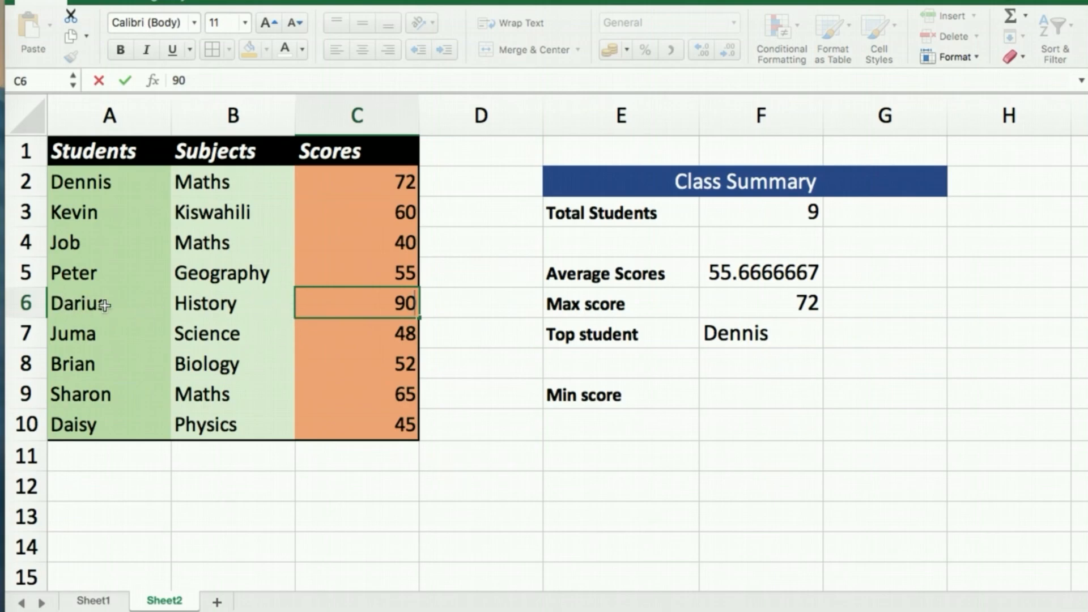
key(Return)
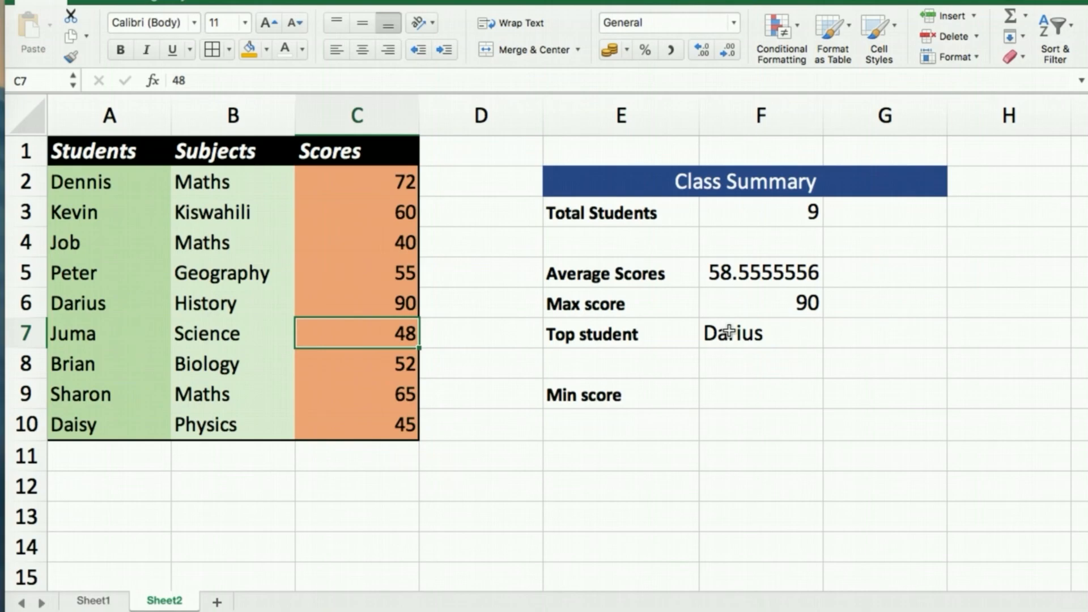
Confirm Max score reads 90, Average 58.5555556, and Top student now names that student.
click(377, 297)
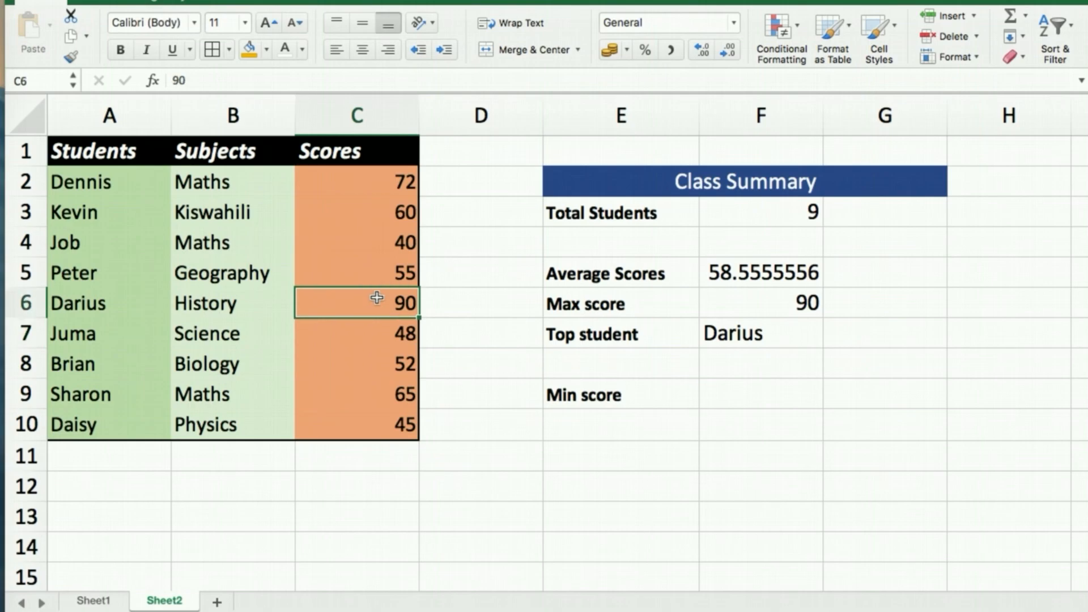
click(748, 334)
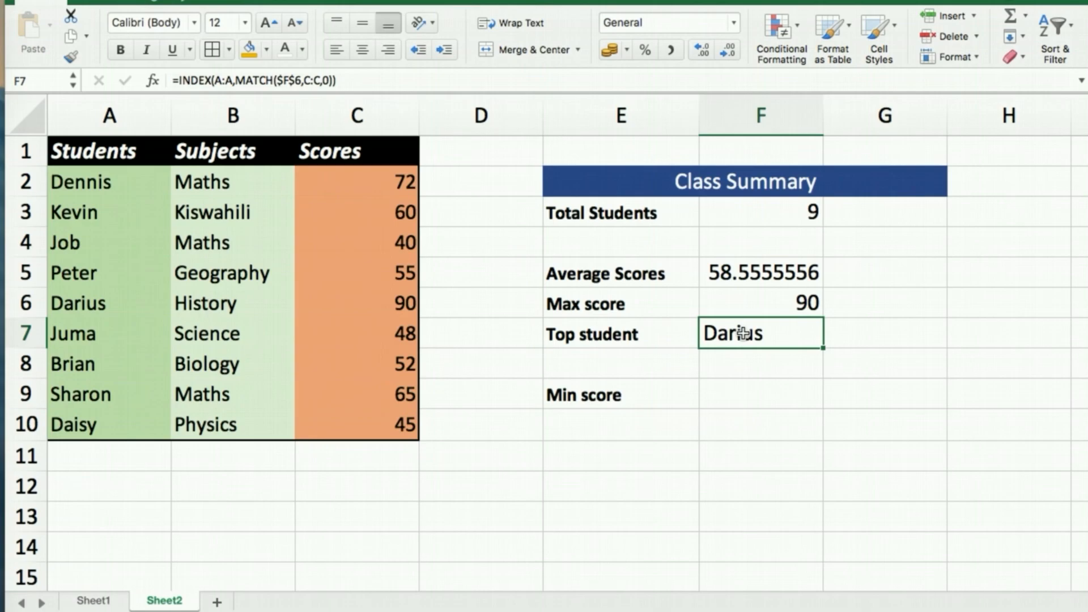
click(745, 392)
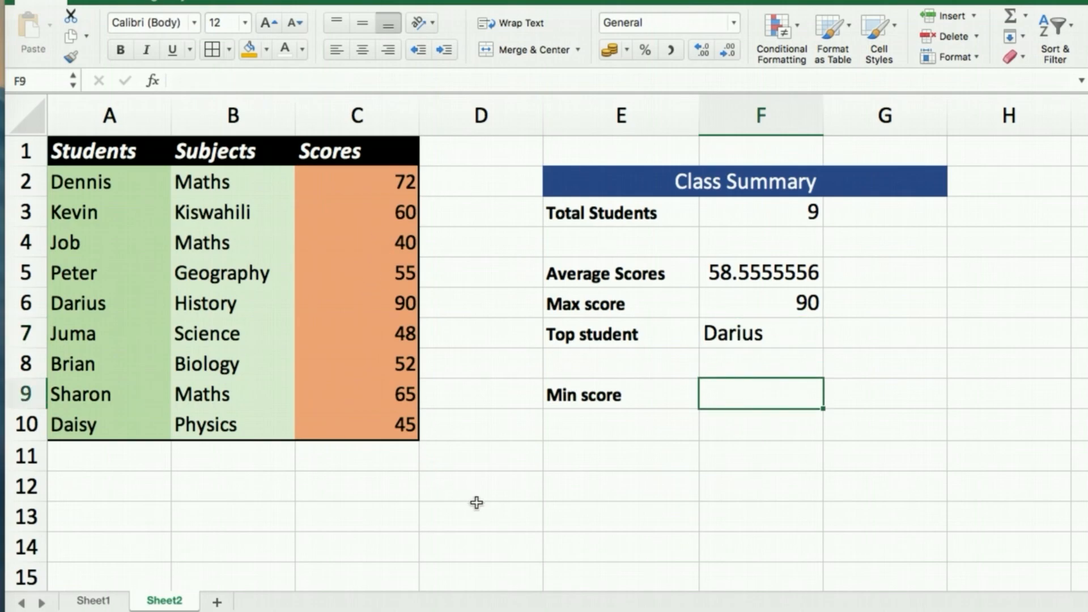
Enter =MIN(C2:C10) in the Min score cell F9, returning 40.
text(=min)
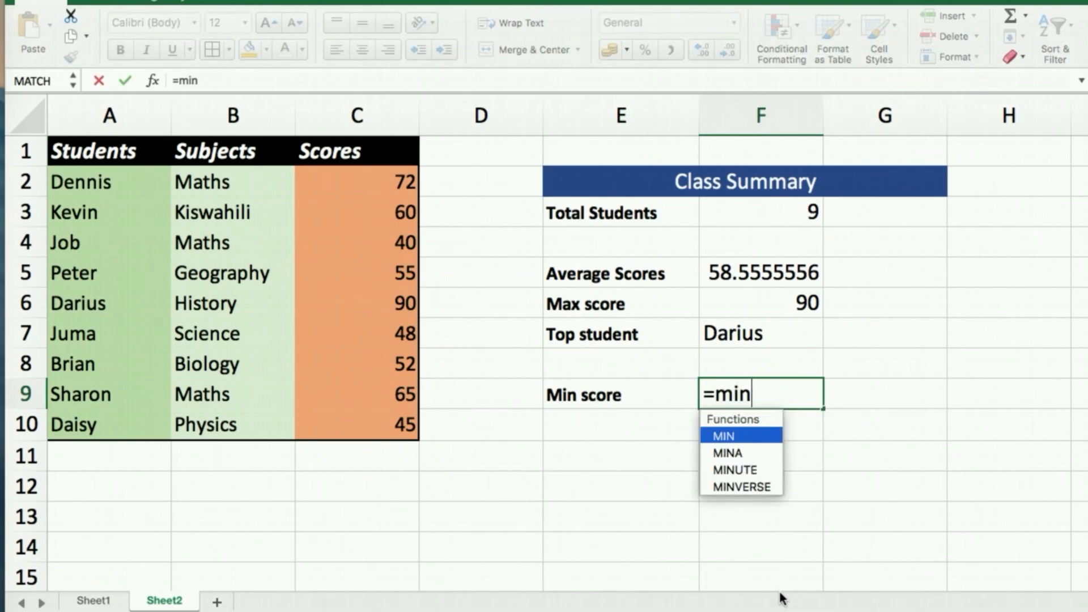
key(Tab)
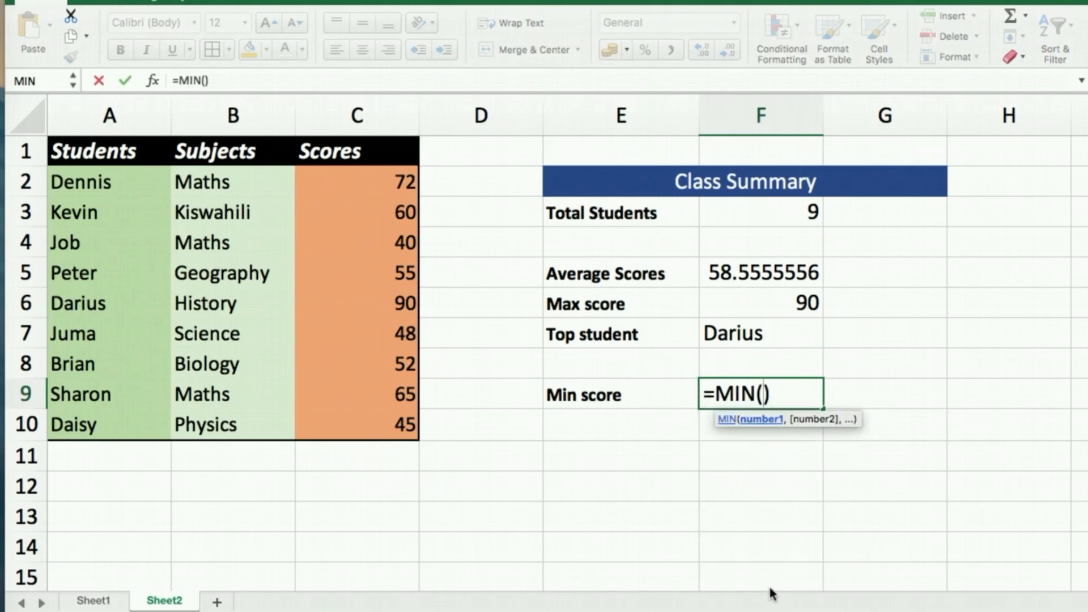
click(359, 178)
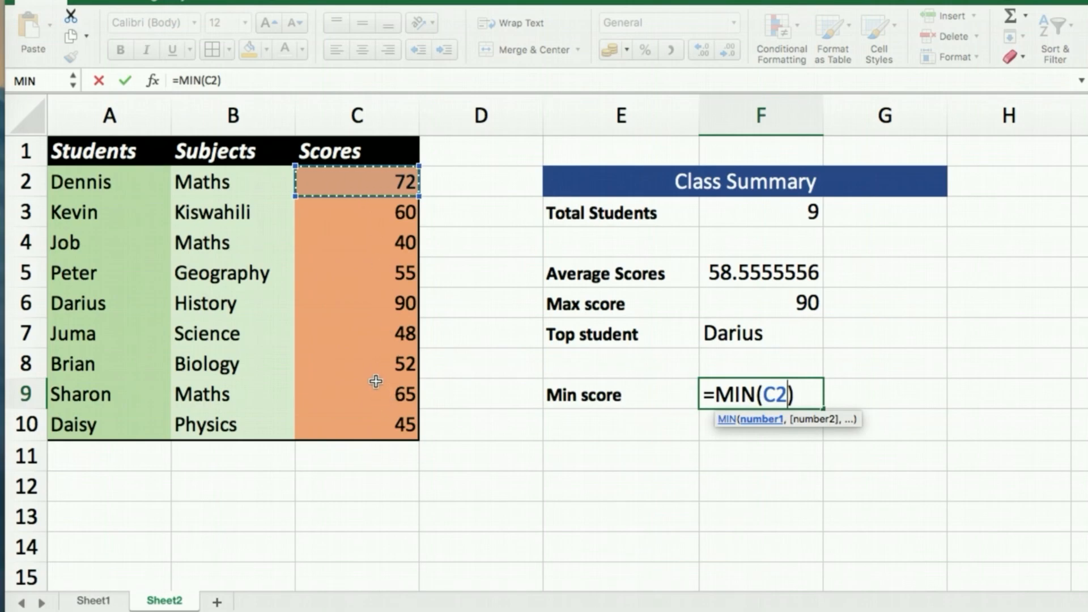
shift+click(382, 433)
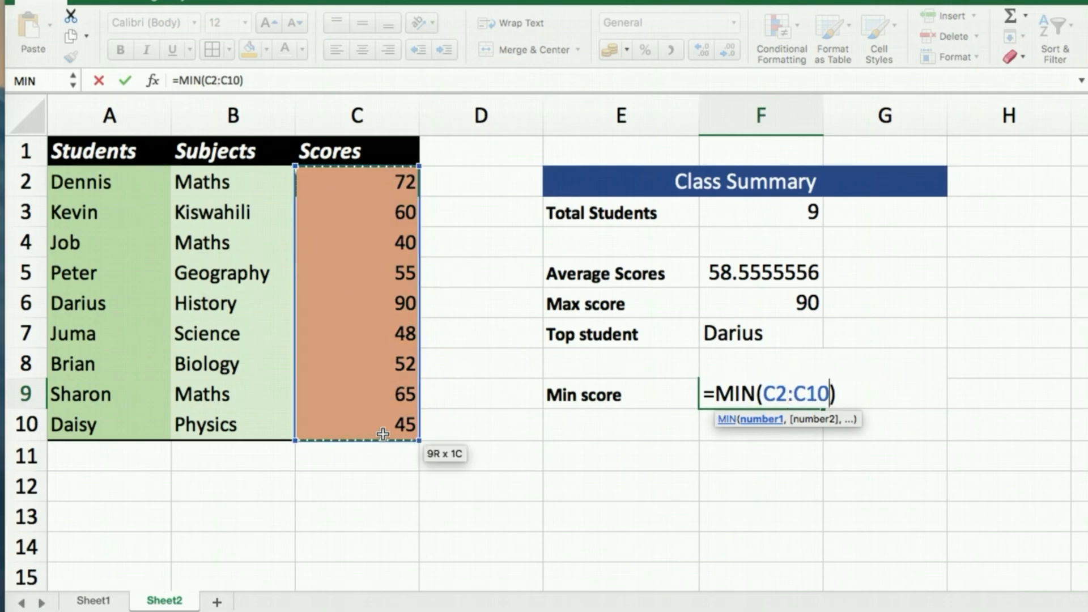
key(Return)
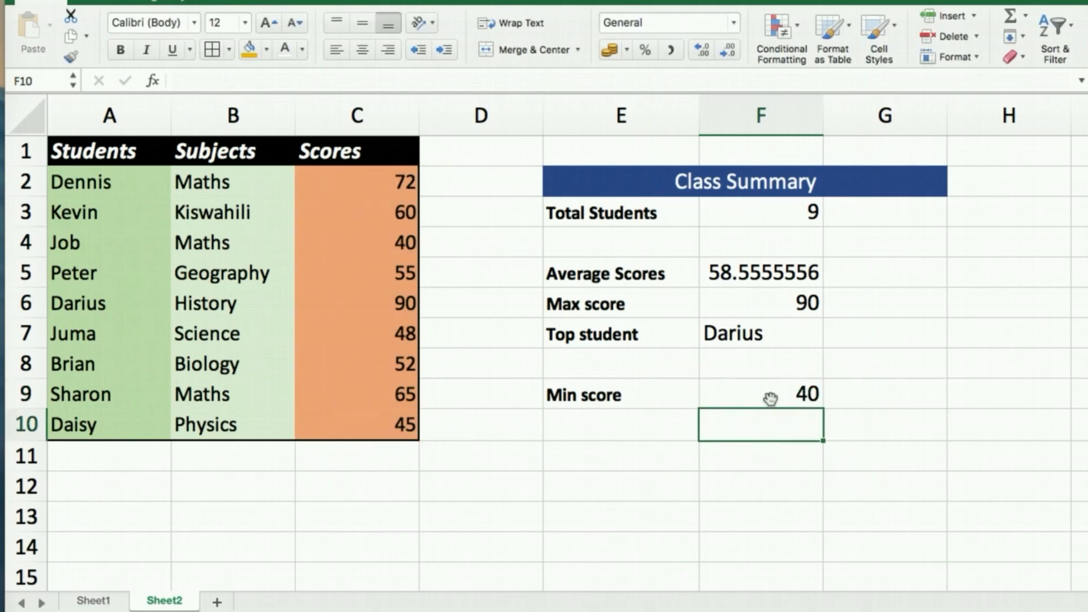
click(776, 395)
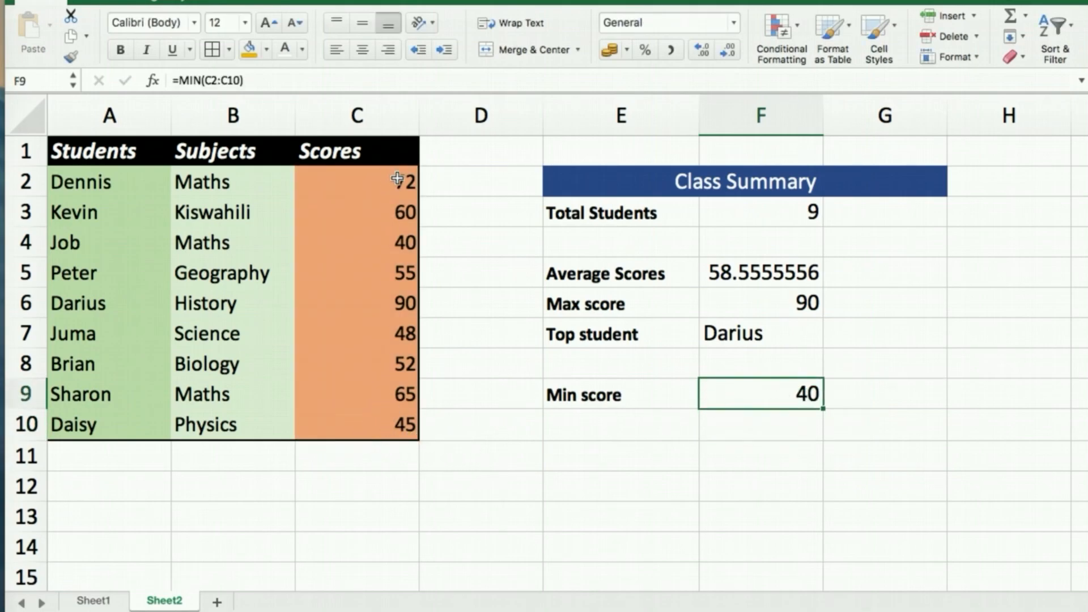
Change the row-9 student's Maths score in C9 to 20, dropping Min score to 20.
click(404, 388)
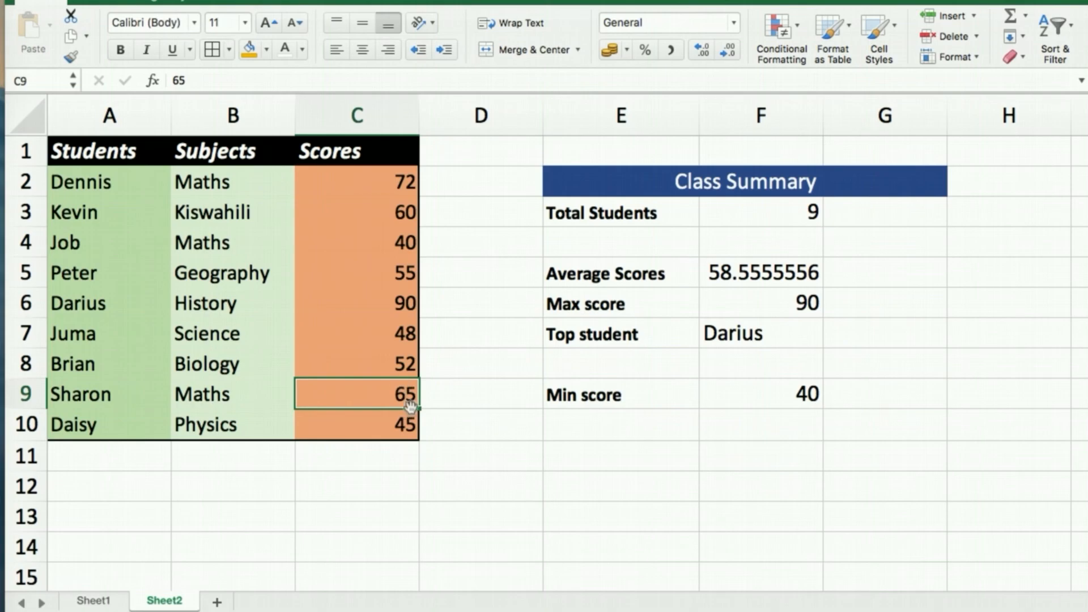
text(20)
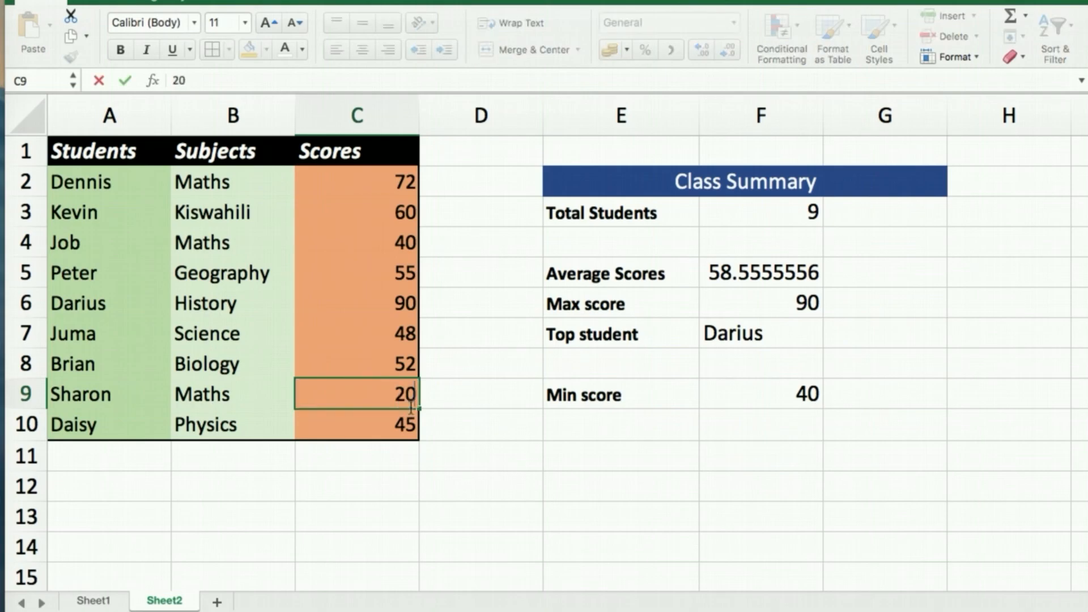
key(Return)
click(780, 400)
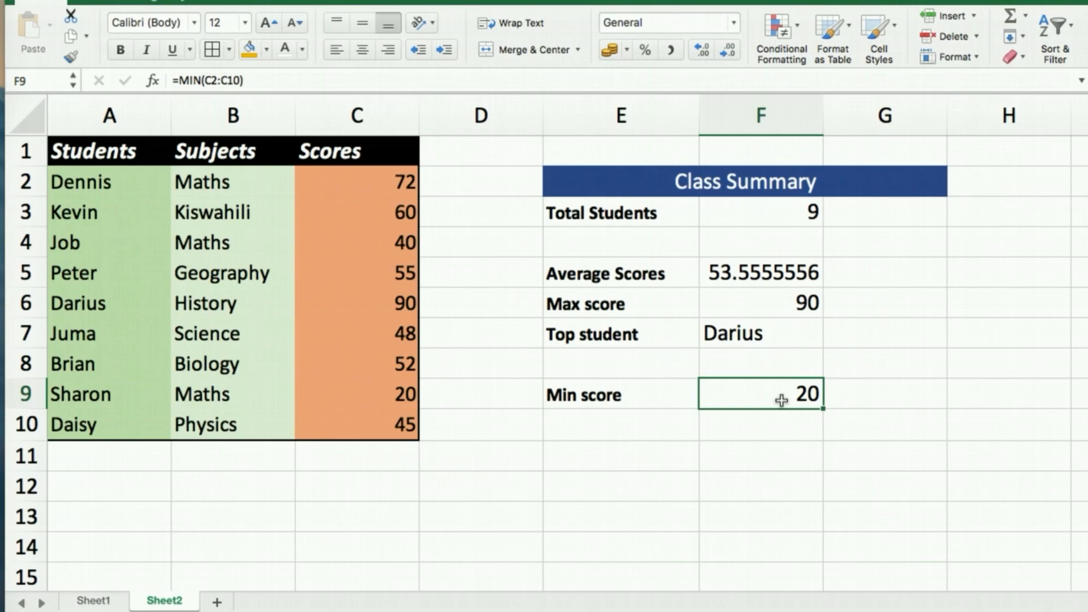
click(606, 426)
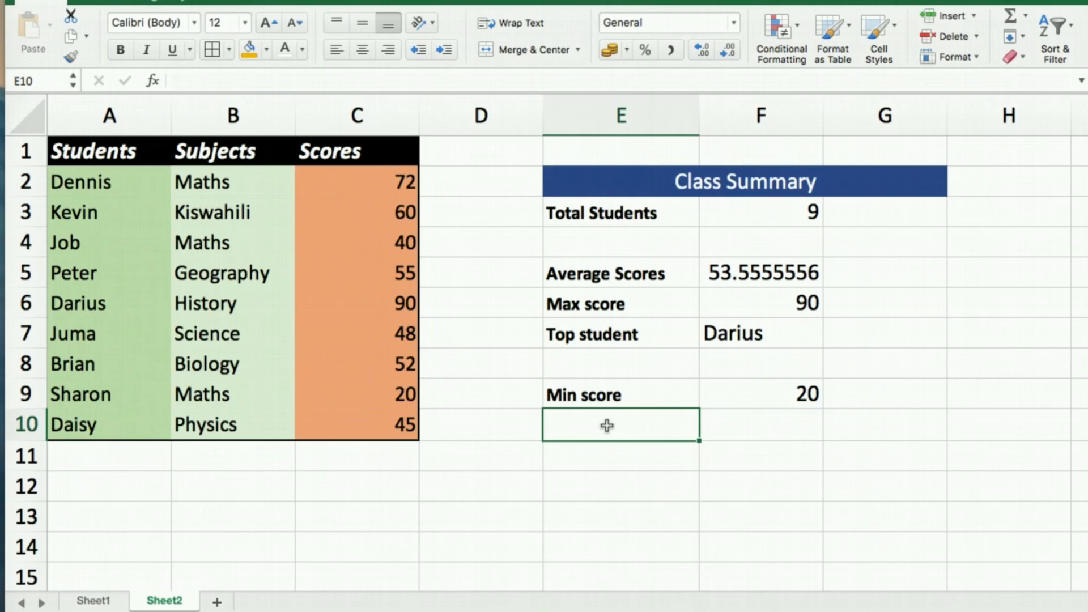
click(752, 400)
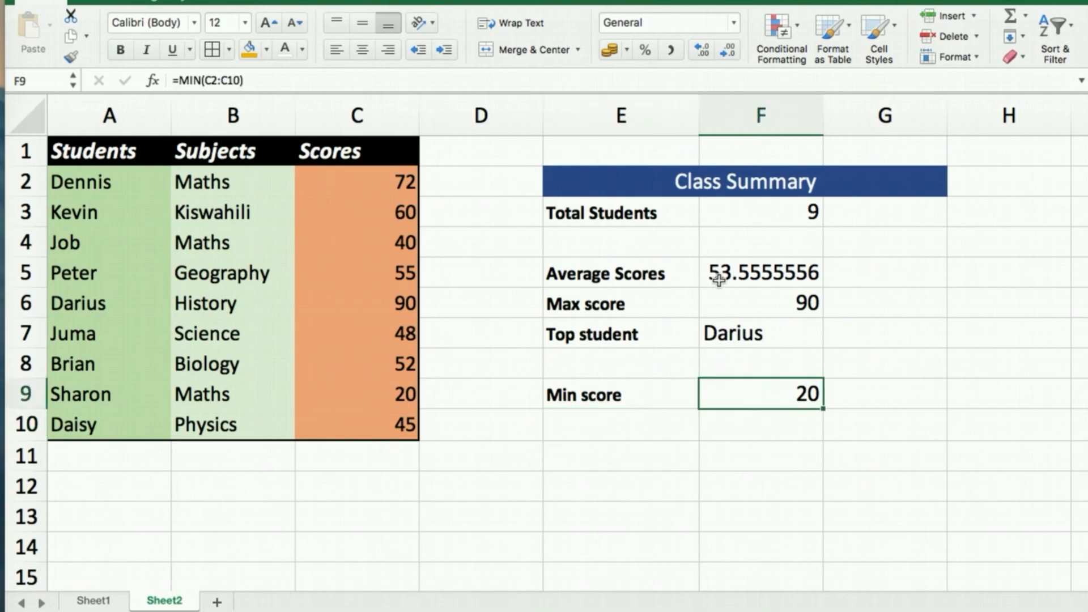